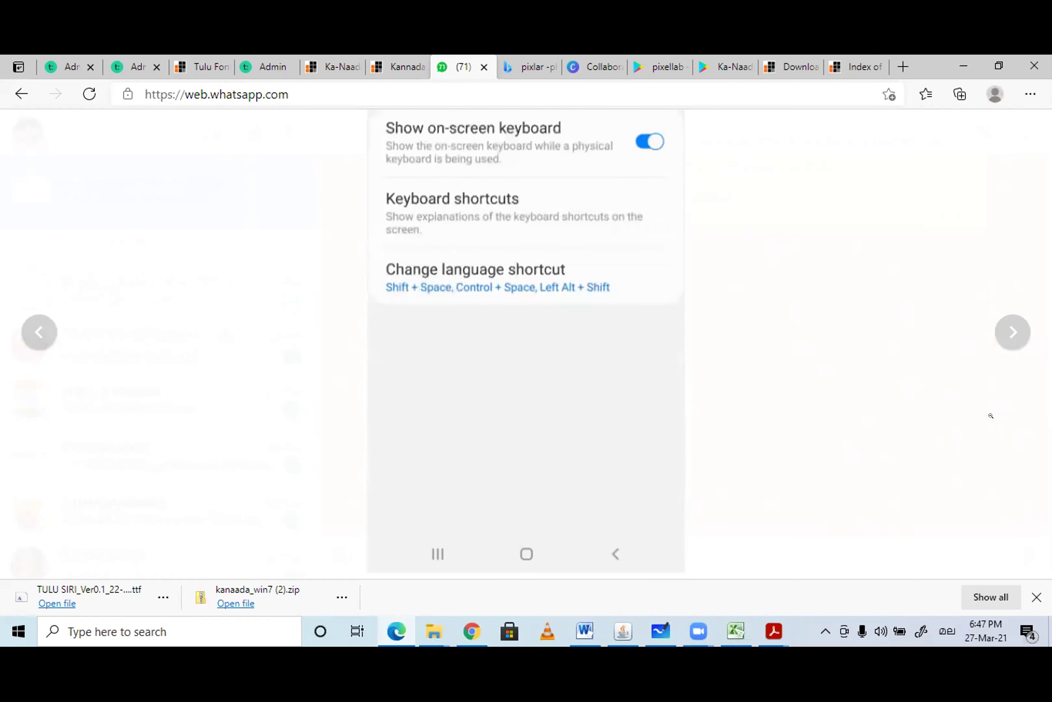
Close the enlarged keyboard-settings screenshot and review the recent messages in the Tulu Lipi Class (USA) chat.
left_click(778, 513)
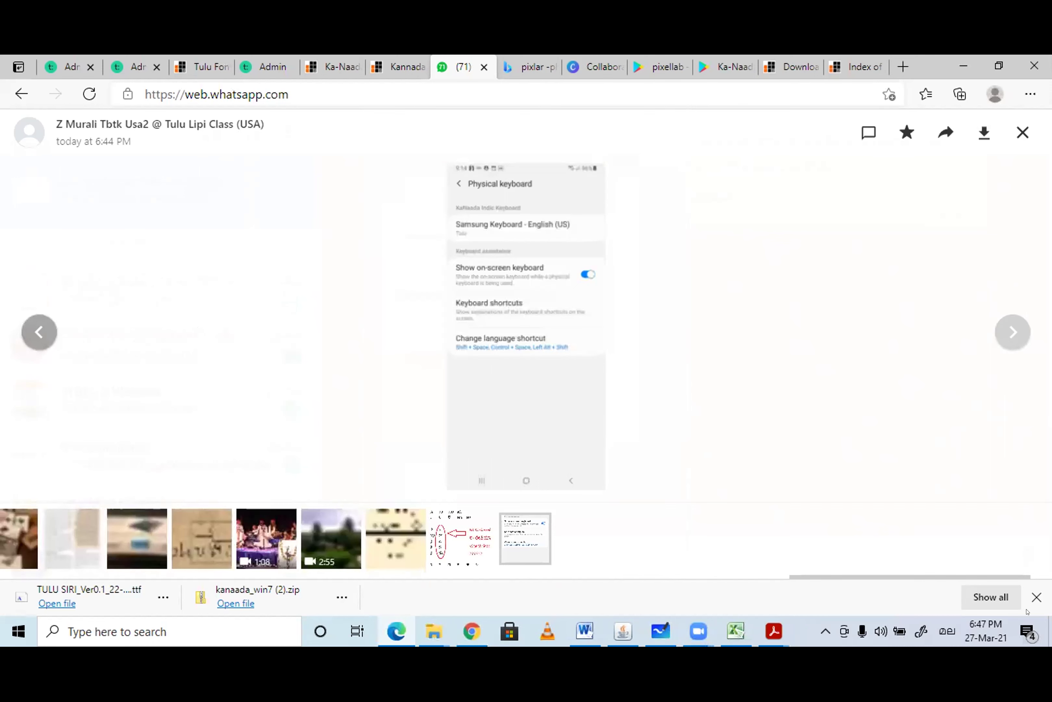
key("Escape")
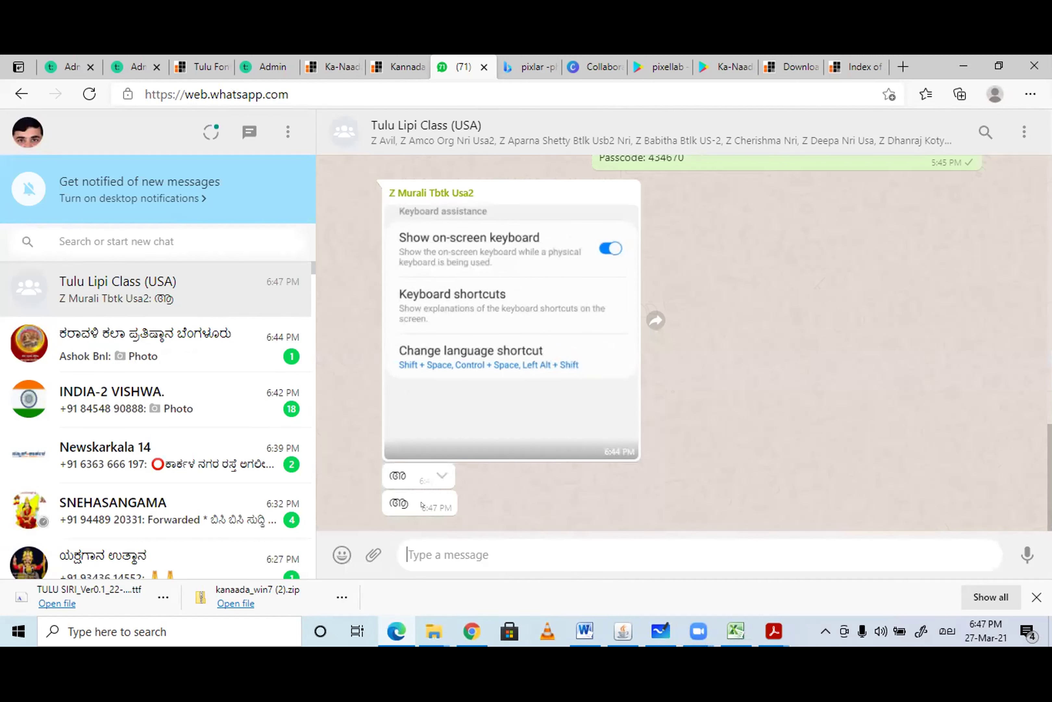
left_click_drag(388, 466, 407, 476)
left_click(532, 503)
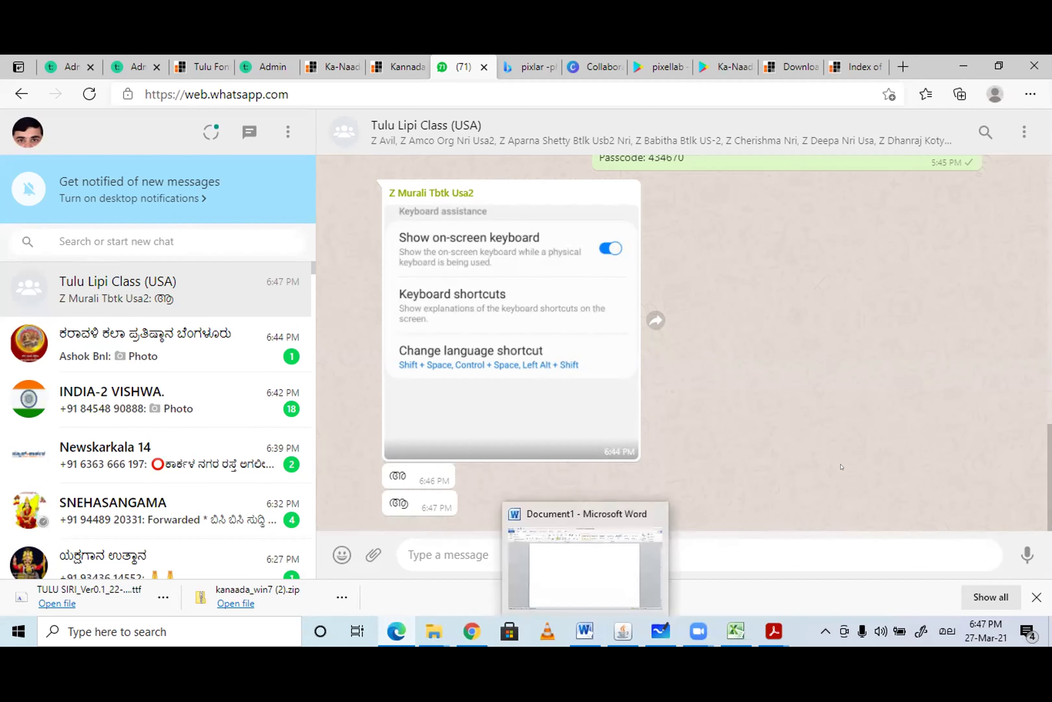
scroll(757, 453, "up", 3)
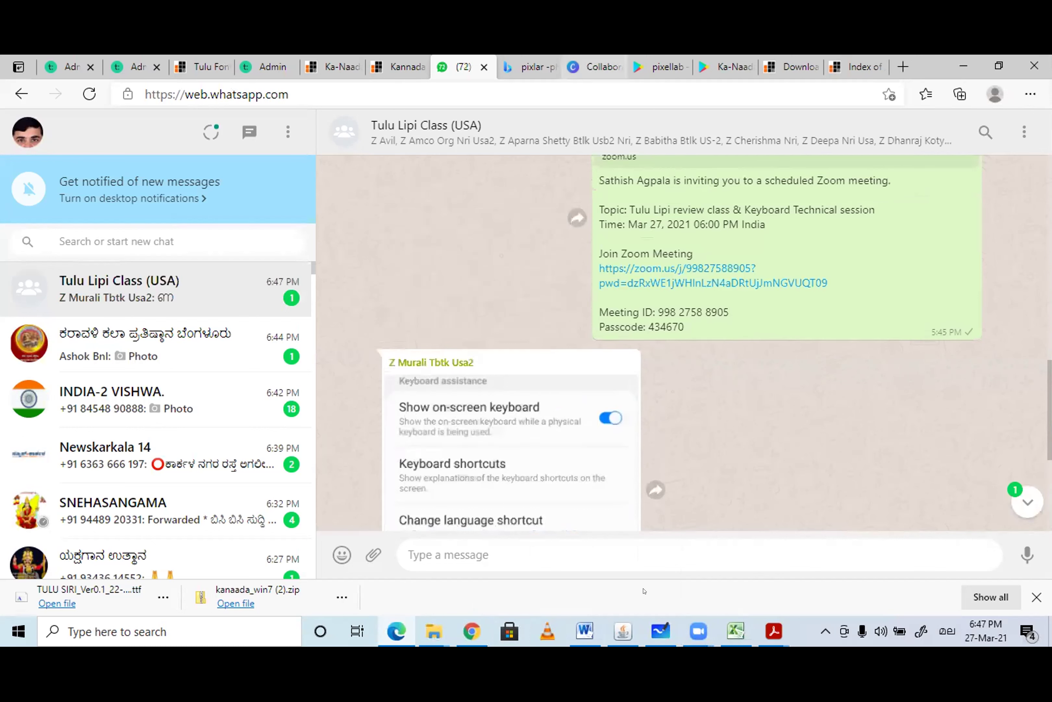
Switch to the blank Word document and enter the Malayalam test line "ടതചടതചതചടതചടചടടചടപച".
left_click(585, 630)
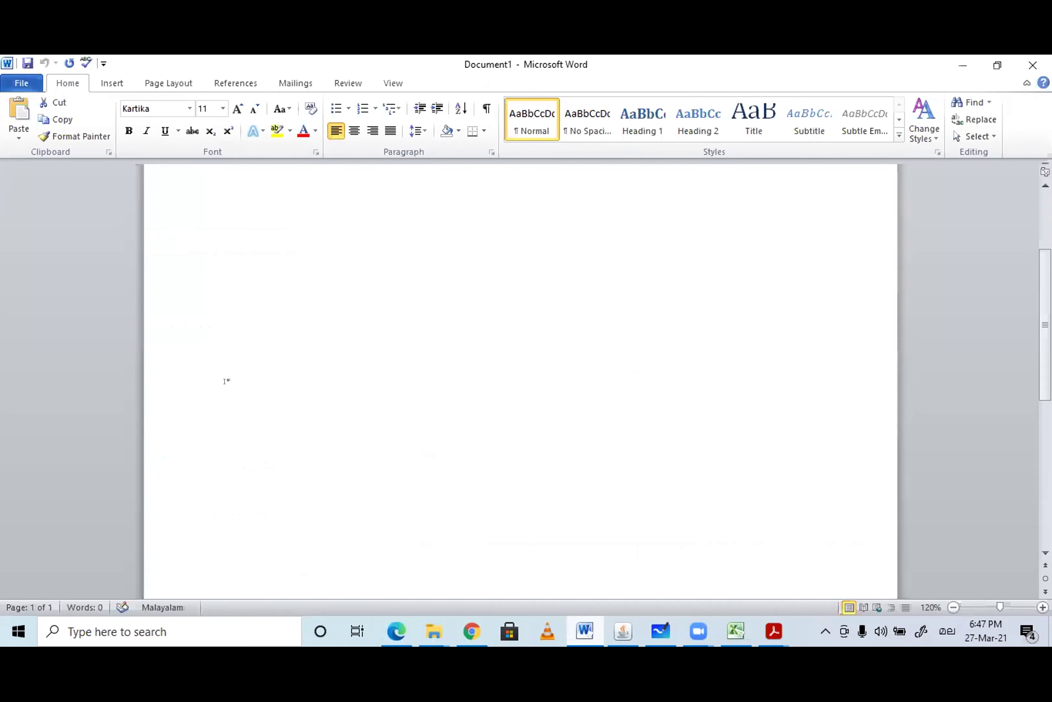
left_click(237, 316)
type("ടതചടതചത")
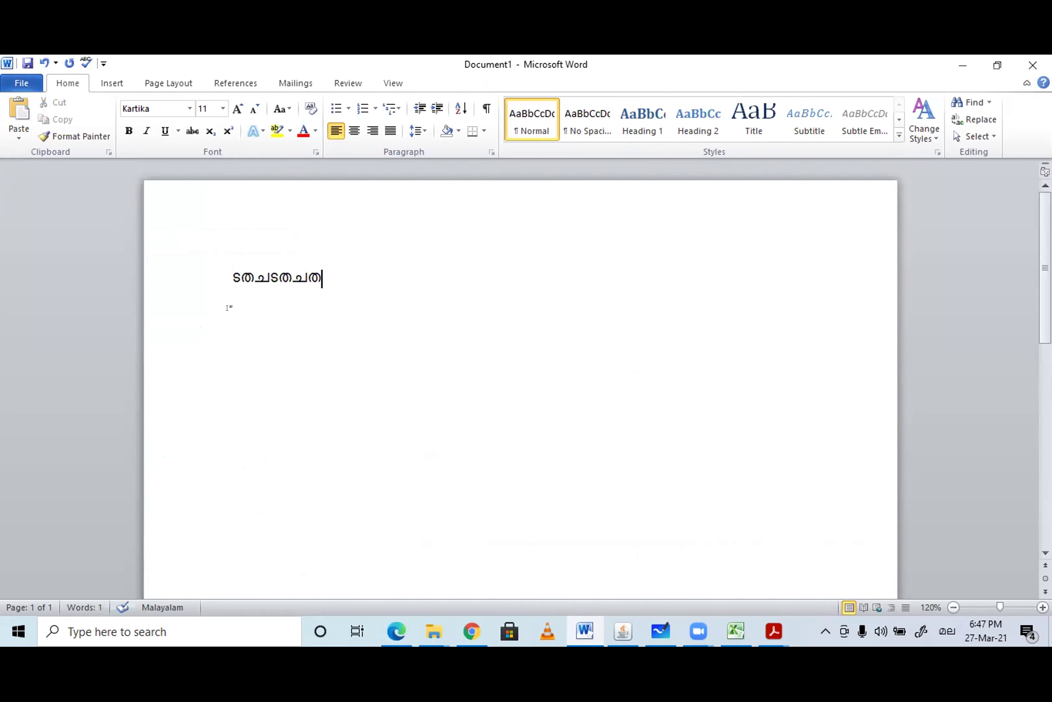
type("ചടതചടചടടചടപച")
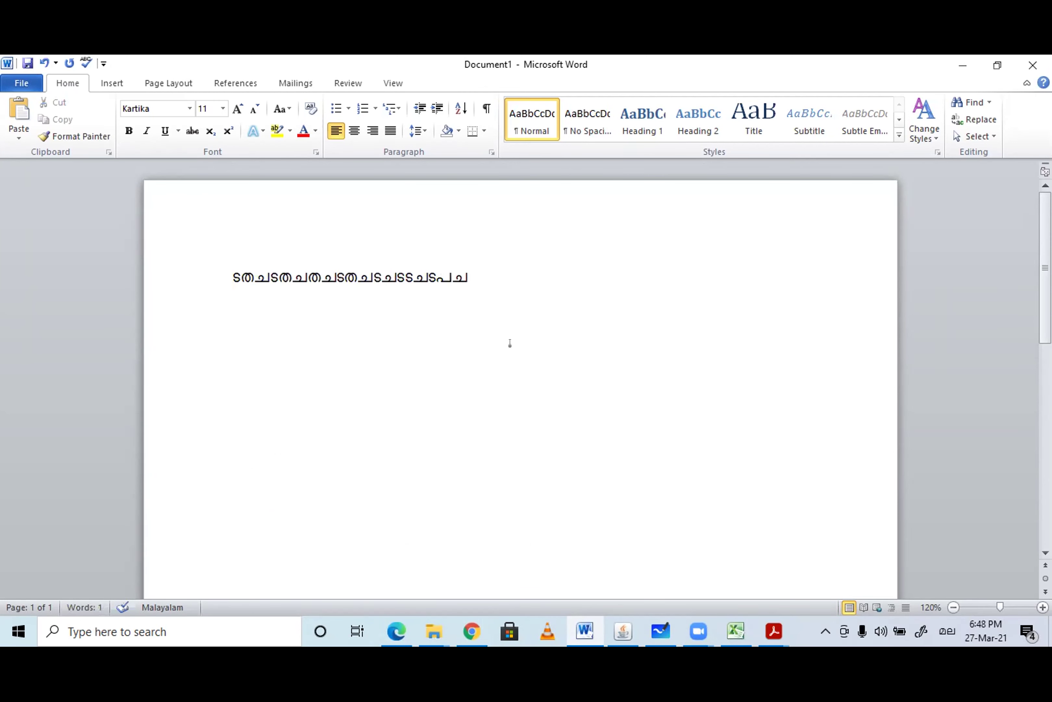
Change the font of the Malayalam test line to TULUSRI.
left_click_drag(500, 269, 176, 244)
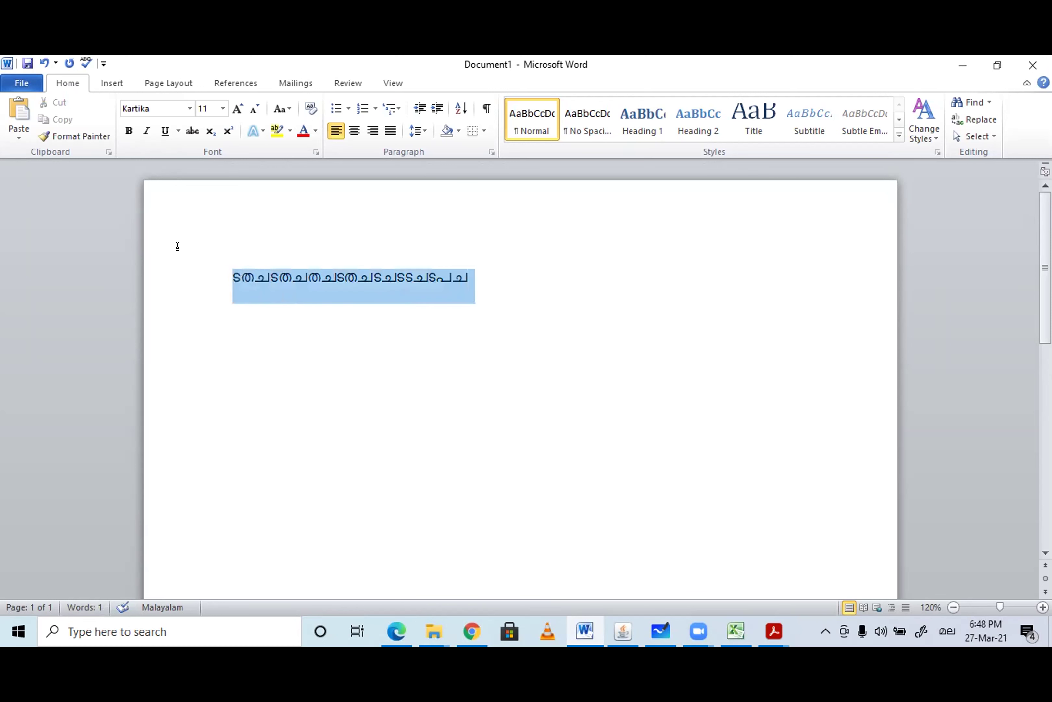
left_click(335, 308)
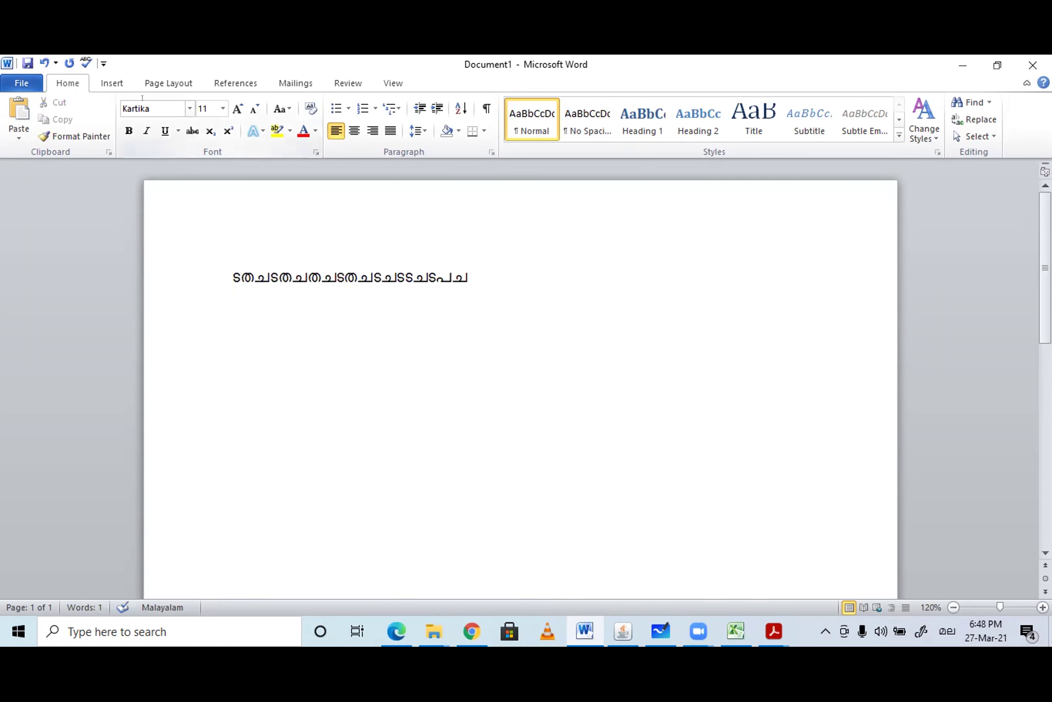
left_click(460, 278)
left_click_drag(460, 278, 188, 270)
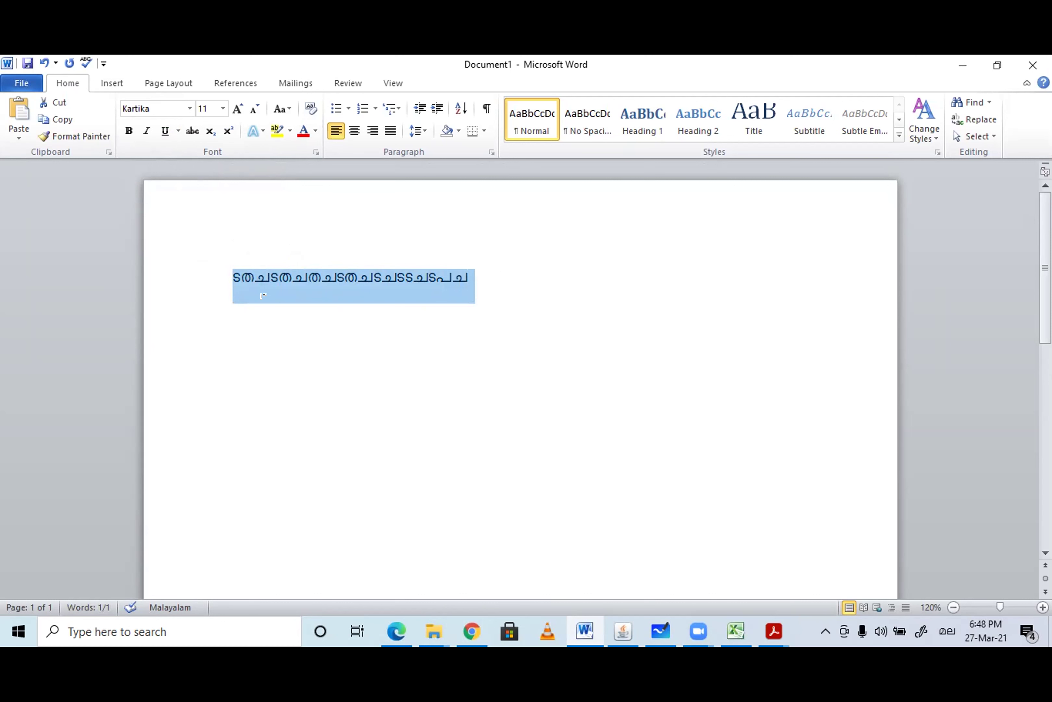
left_click(188, 108)
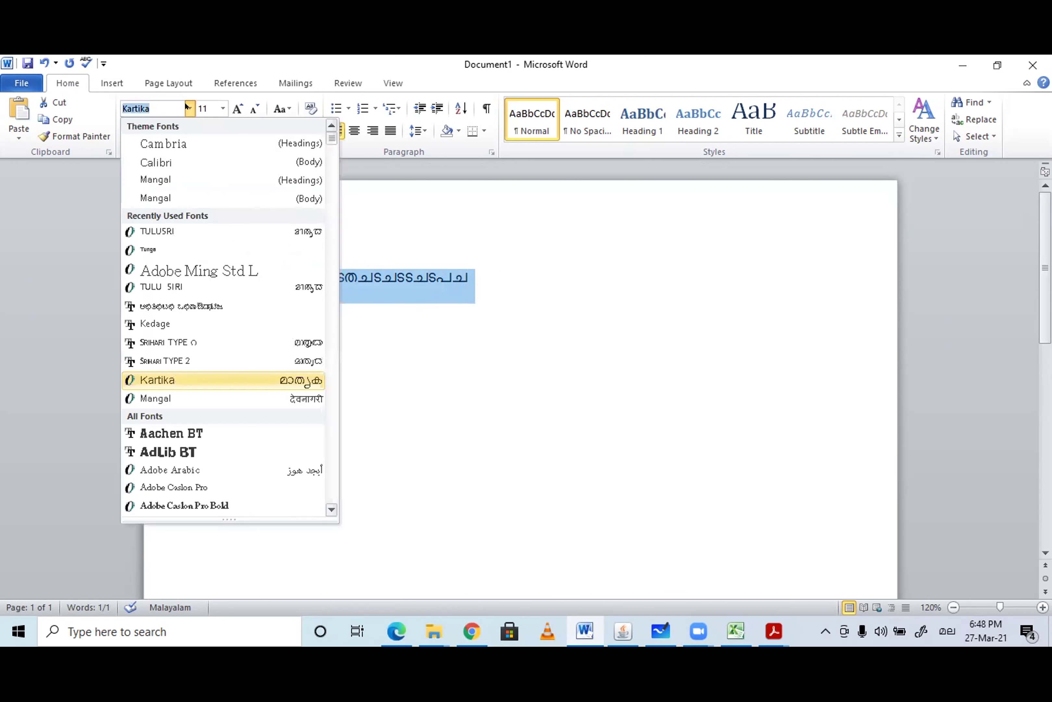
left_click(180, 231)
left_click(426, 281)
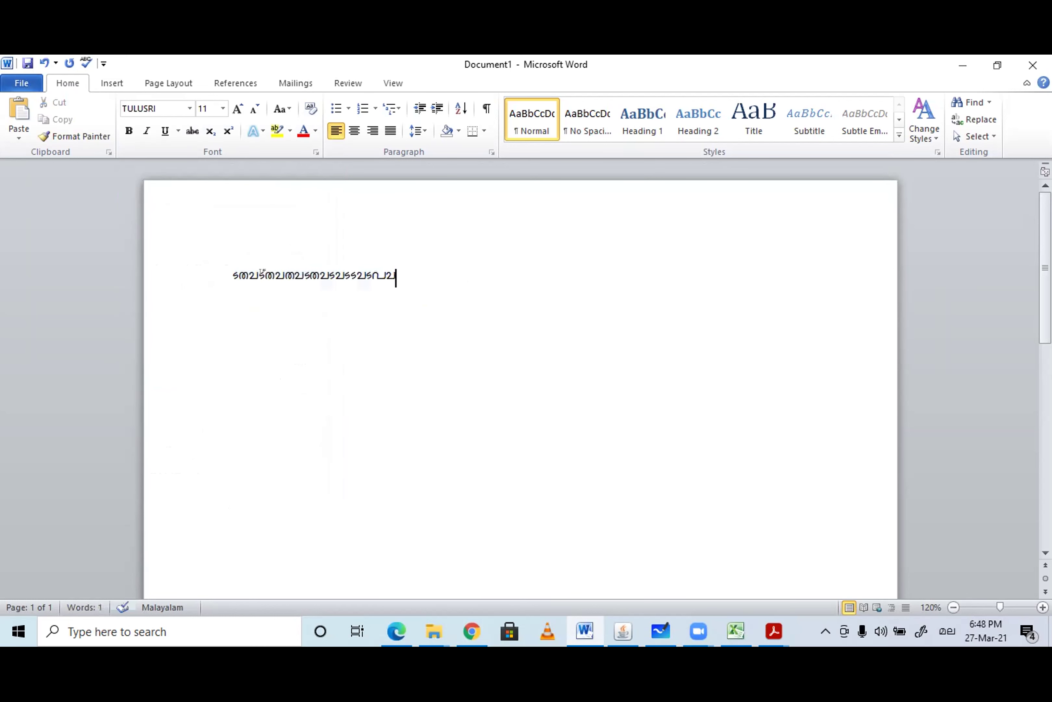
Enlarge the Tulu-script line to font size 36.
left_click(176, 271)
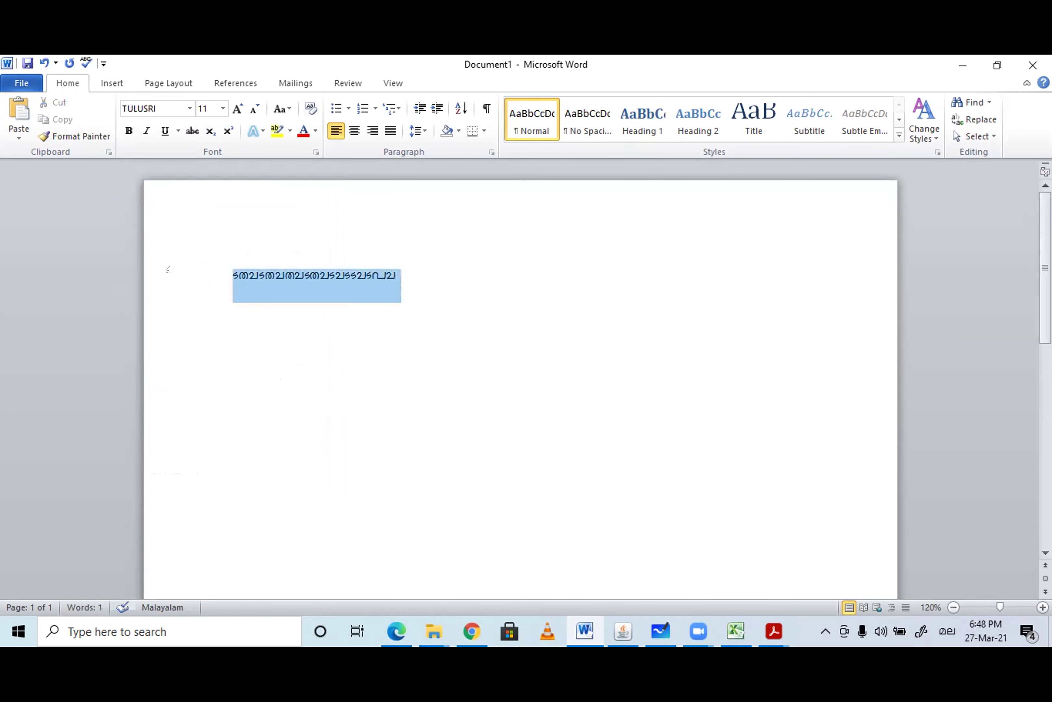
left_click(223, 108)
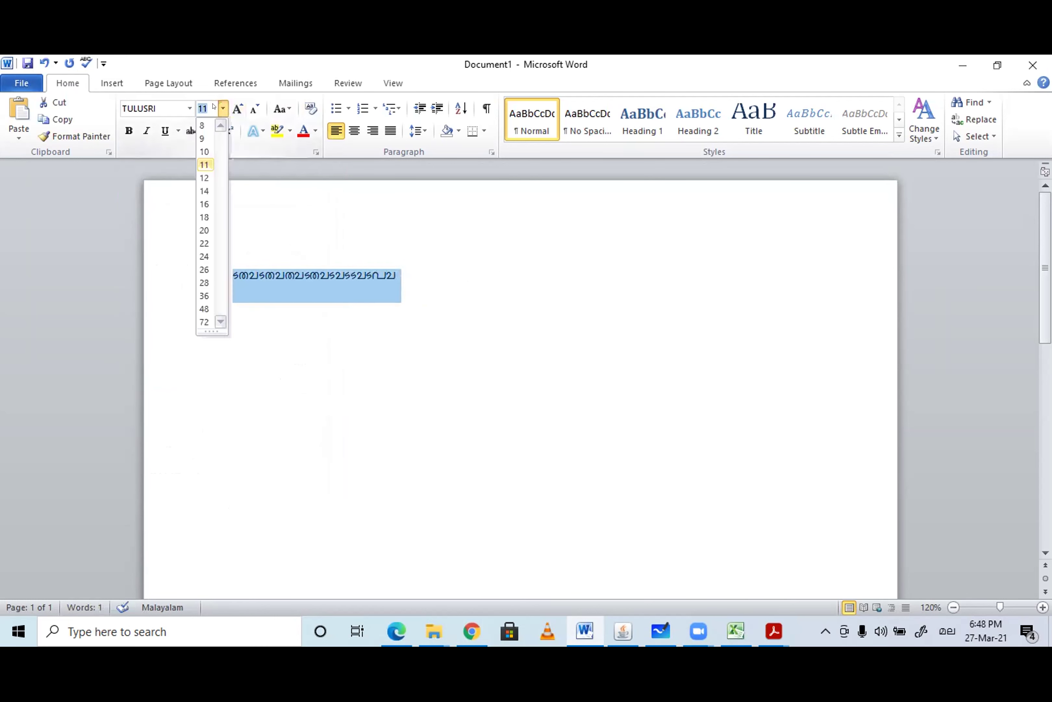
left_click(204, 295)
left_click(448, 344)
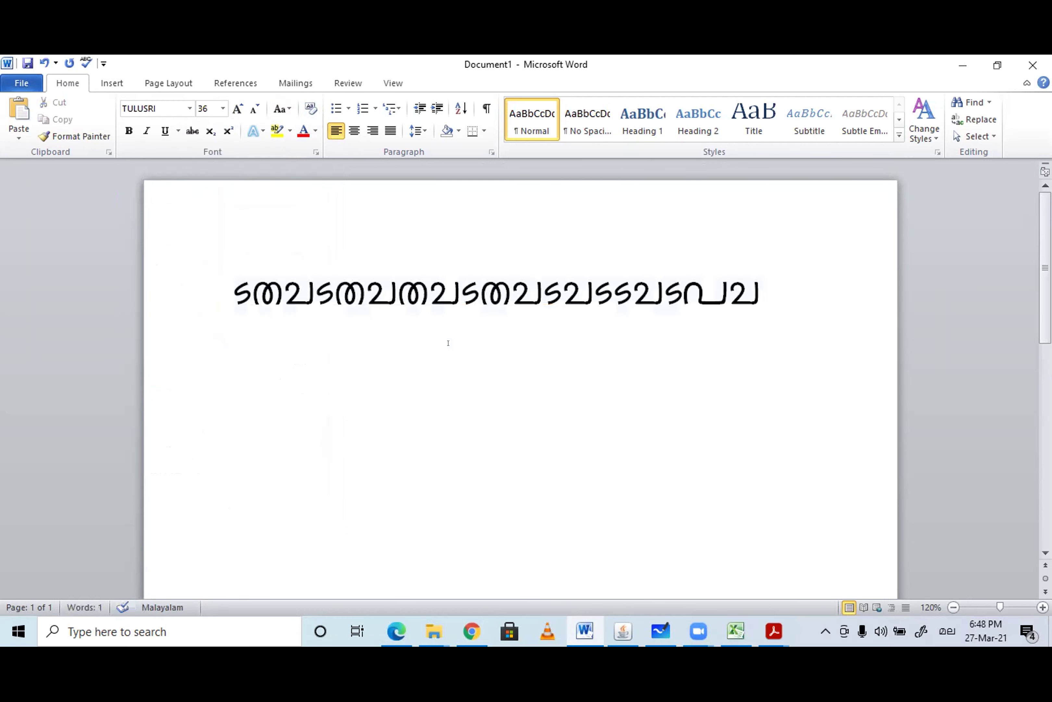
left_click_drag(759, 271, 195, 284)
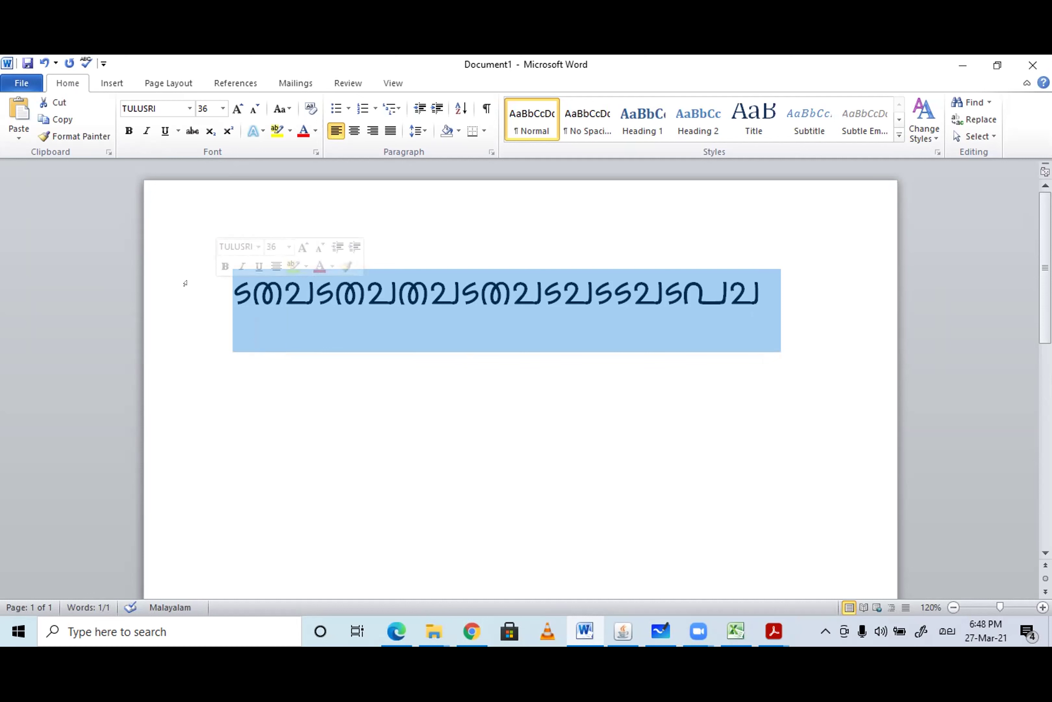
left_click(397, 378)
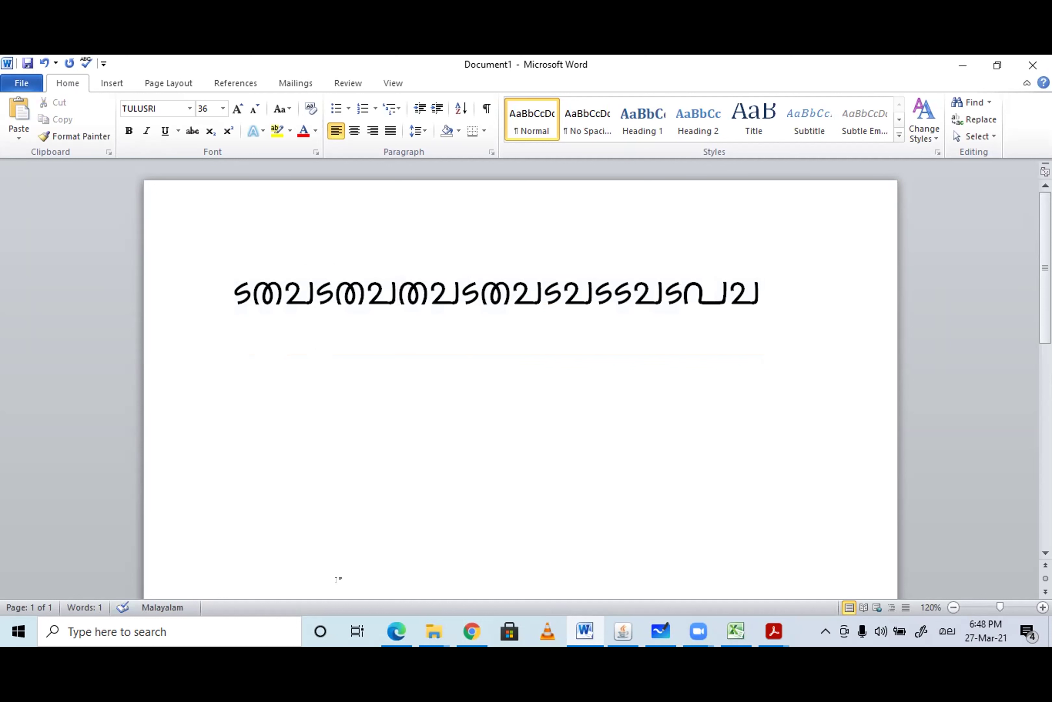
key("Left")
left_click_drag(772, 281, 133, 284)
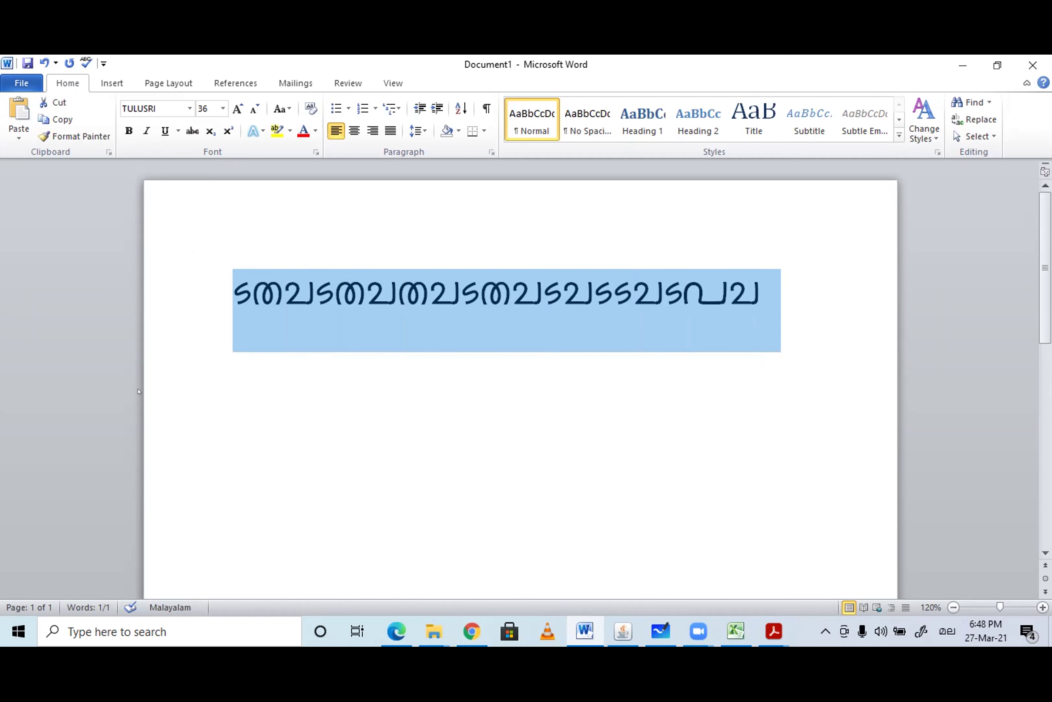
left_click(286, 299)
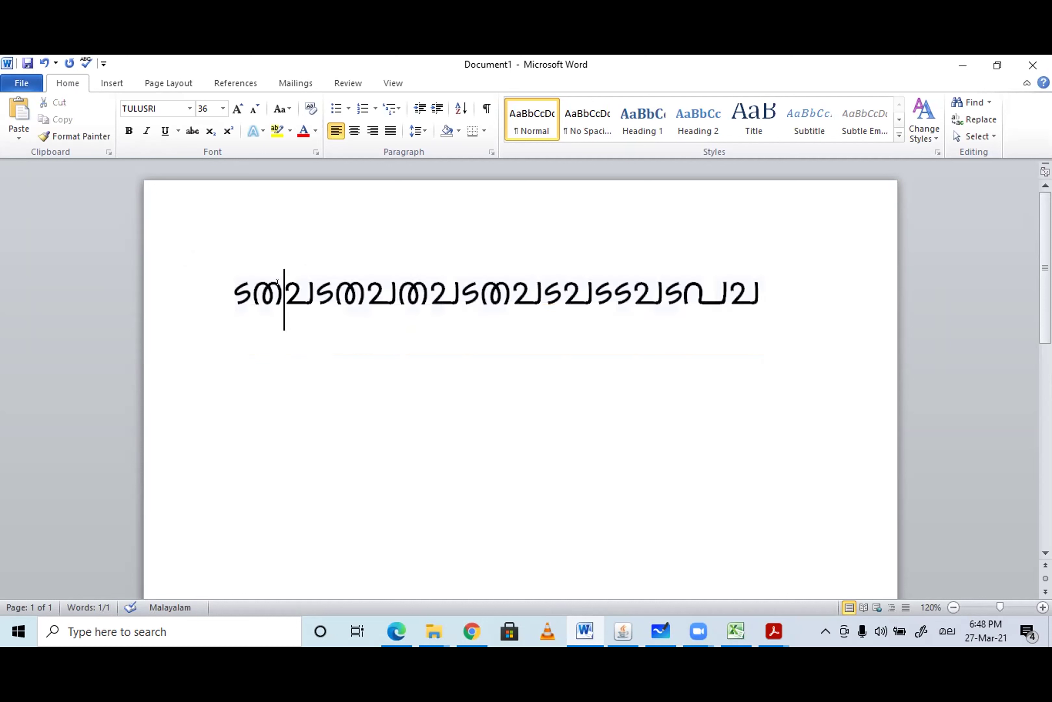
left_click_drag(226, 279, 806, 291)
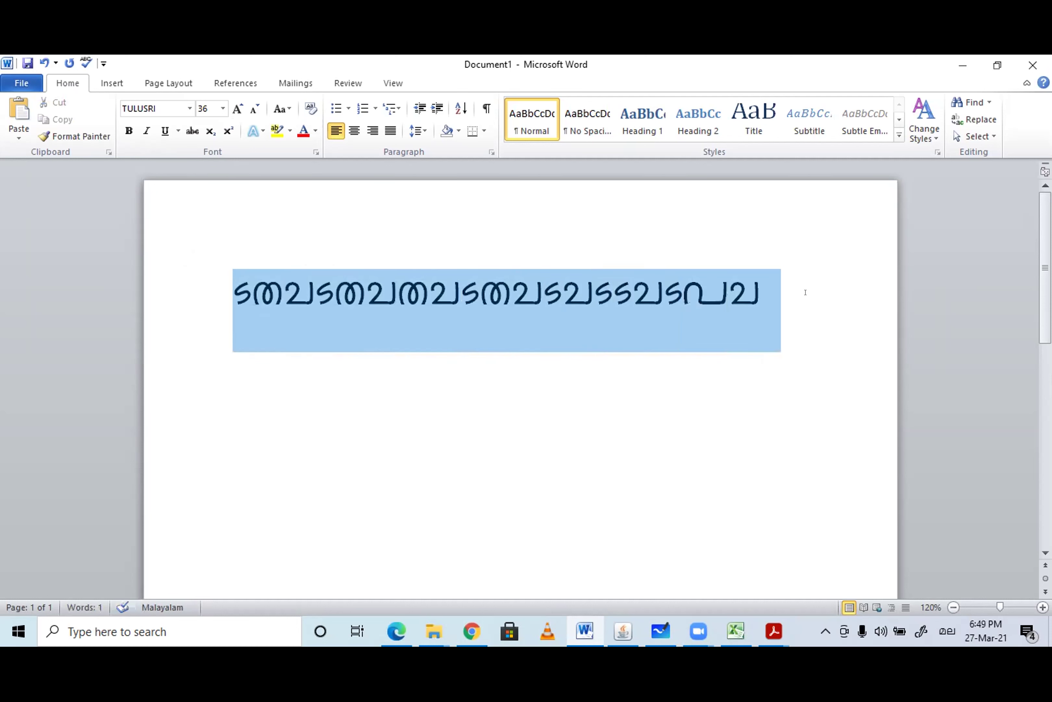
left_click(461, 299)
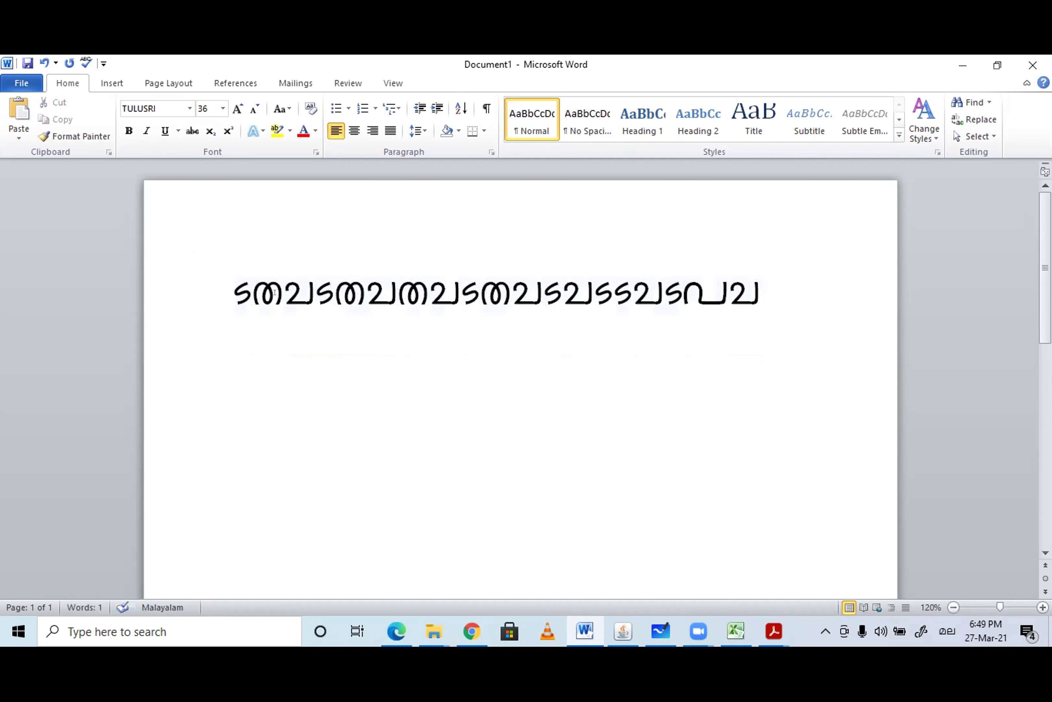
left_click_drag(275, 293, 211, 291)
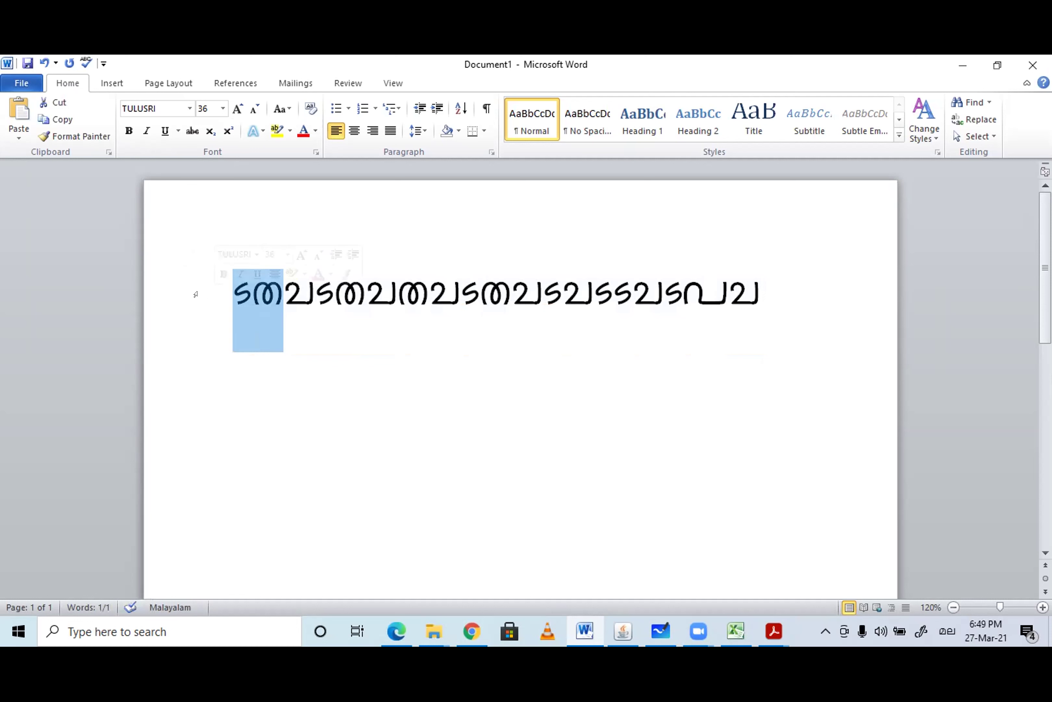
left_click(185, 316)
left_click_drag(778, 293, 194, 295)
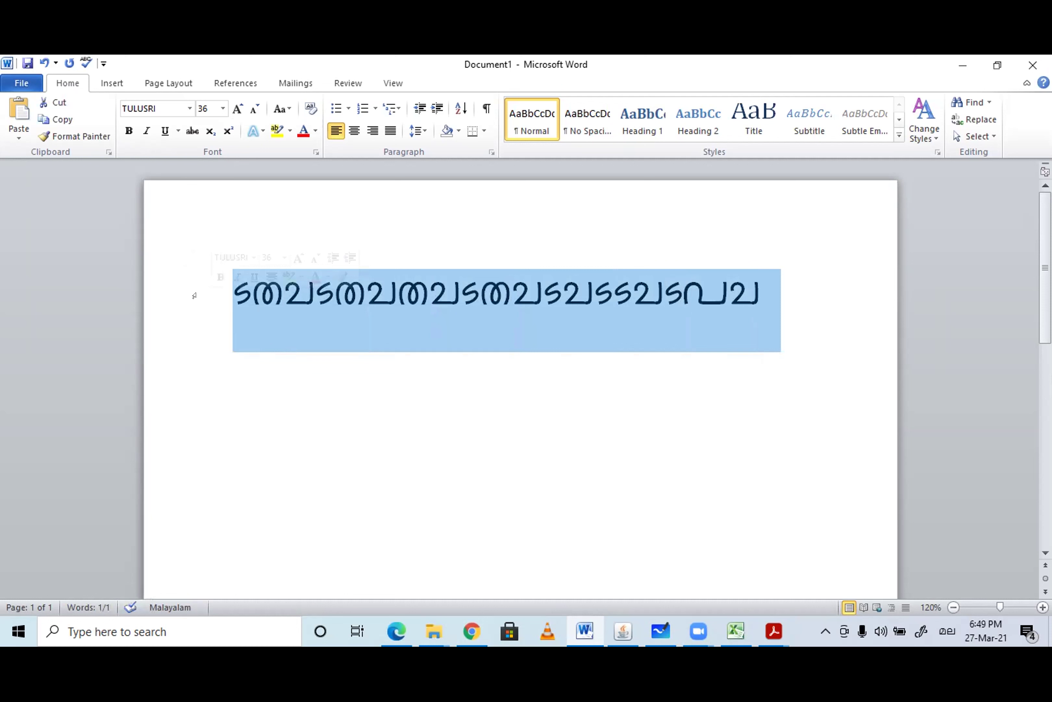
left_click(338, 367)
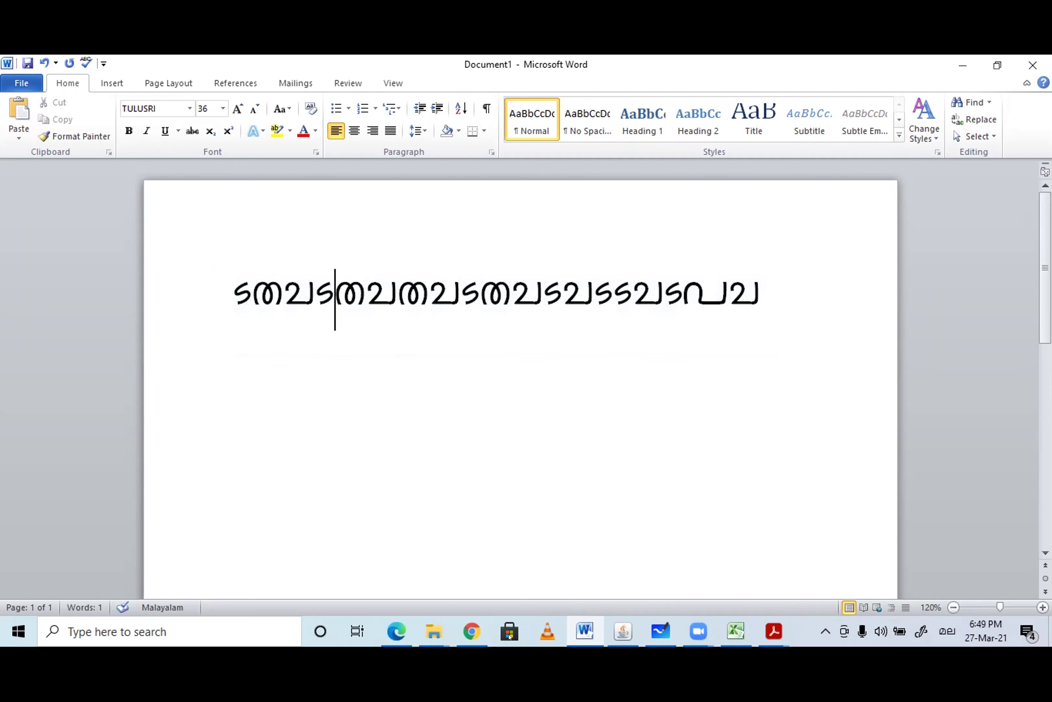
Switch to the Canva home page in Edge, browse the design templates and open the white "Essential Things to Do Before Every Presentation" template.
left_click(395, 630)
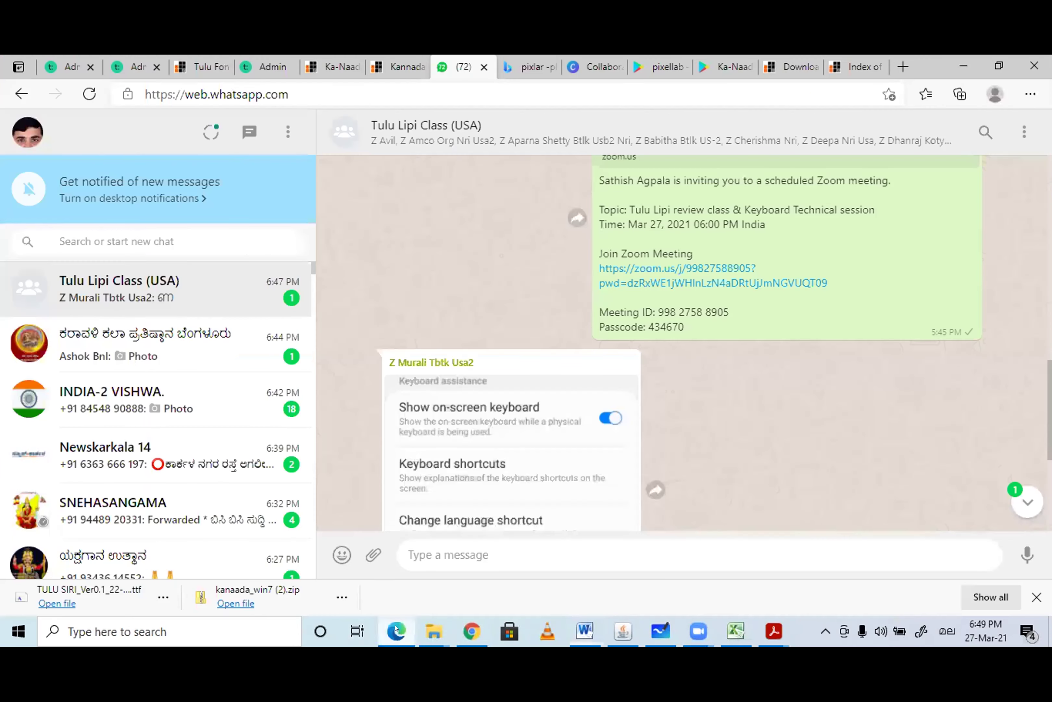
left_click(584, 64)
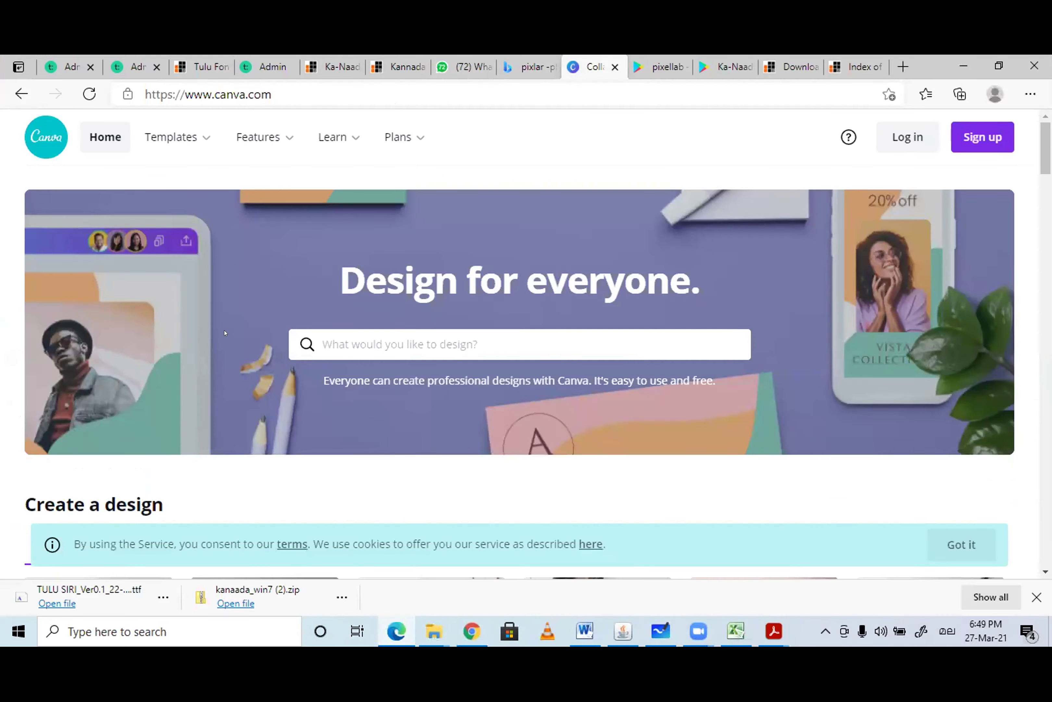
scroll(225, 332, "down", 10)
scroll(225, 342, "down", 5)
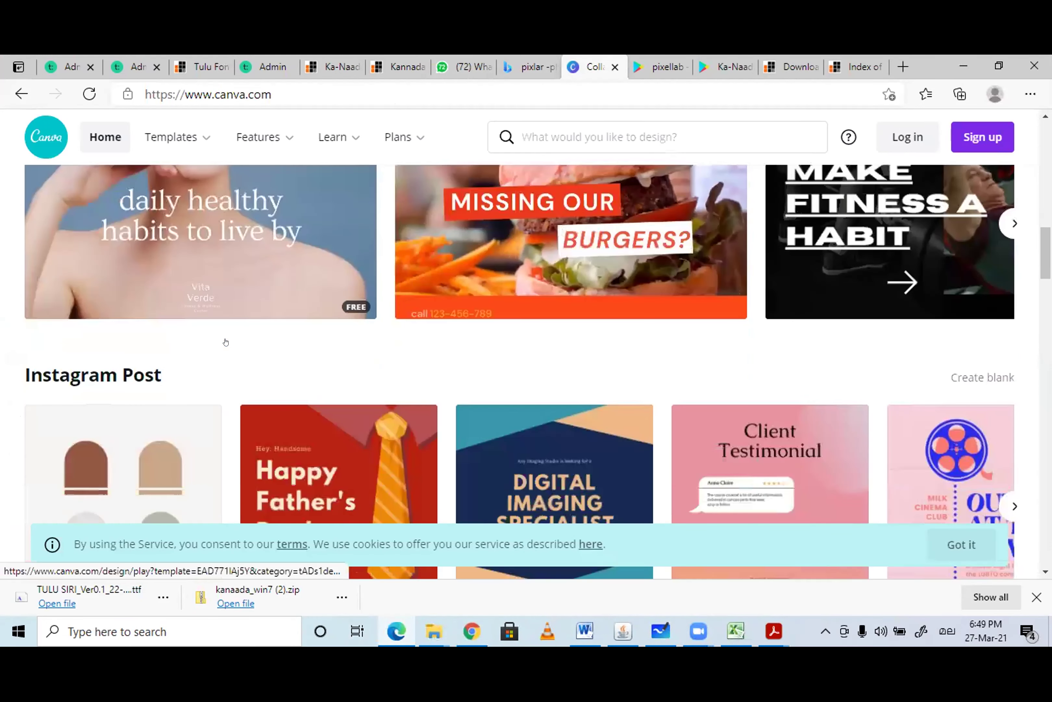
scroll(226, 342, "up", 3)
scroll(227, 340, "down", 15)
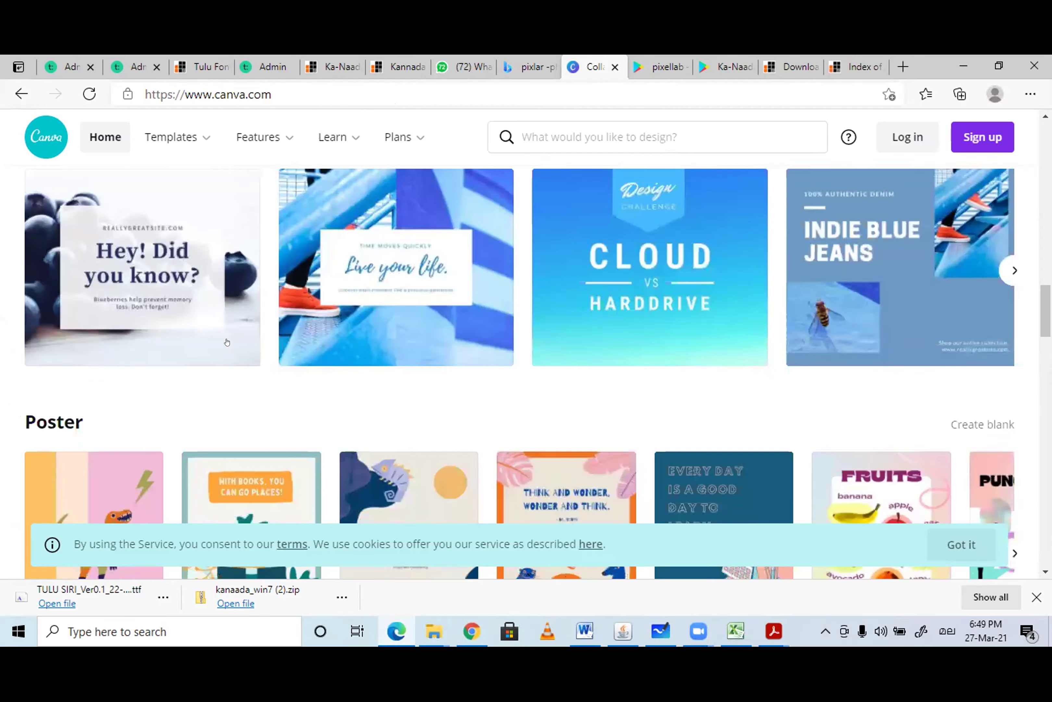
scroll(226, 341, "down", 20)
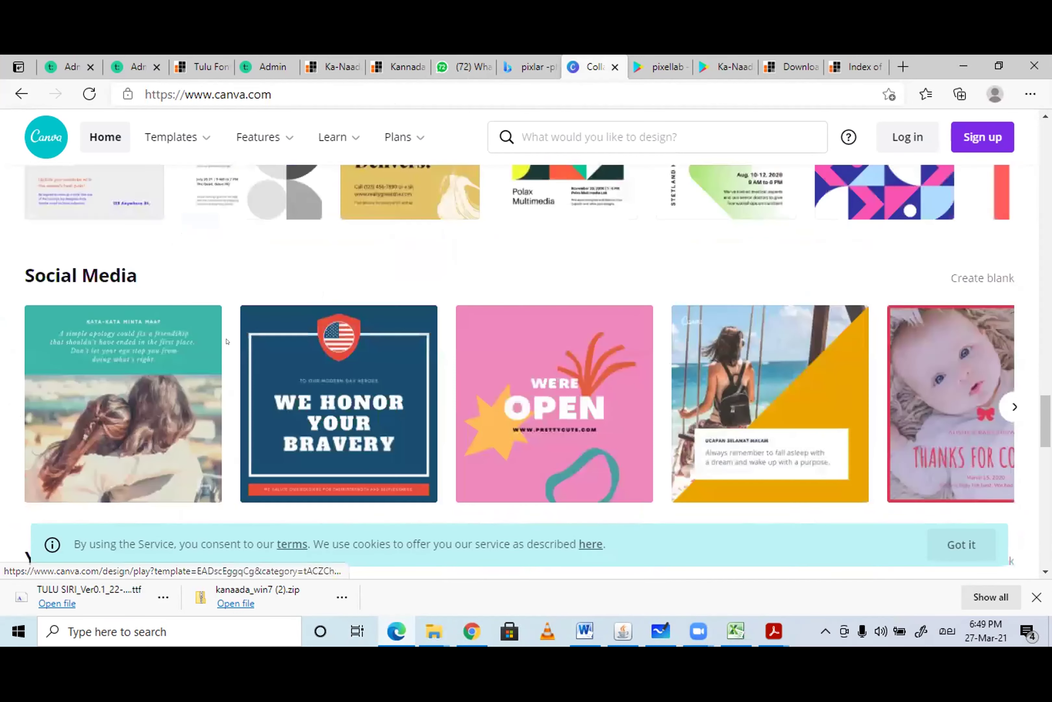
scroll(179, 259, "up", 20)
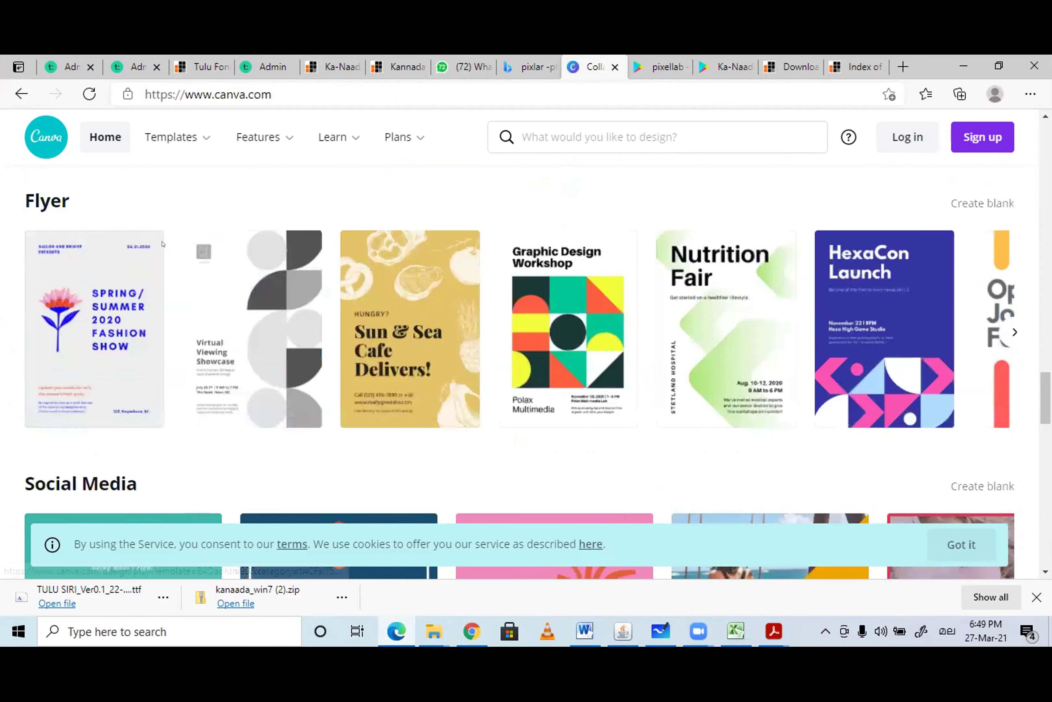
scroll(176, 237, "up", 10)
scroll(248, 357, "down", 1)
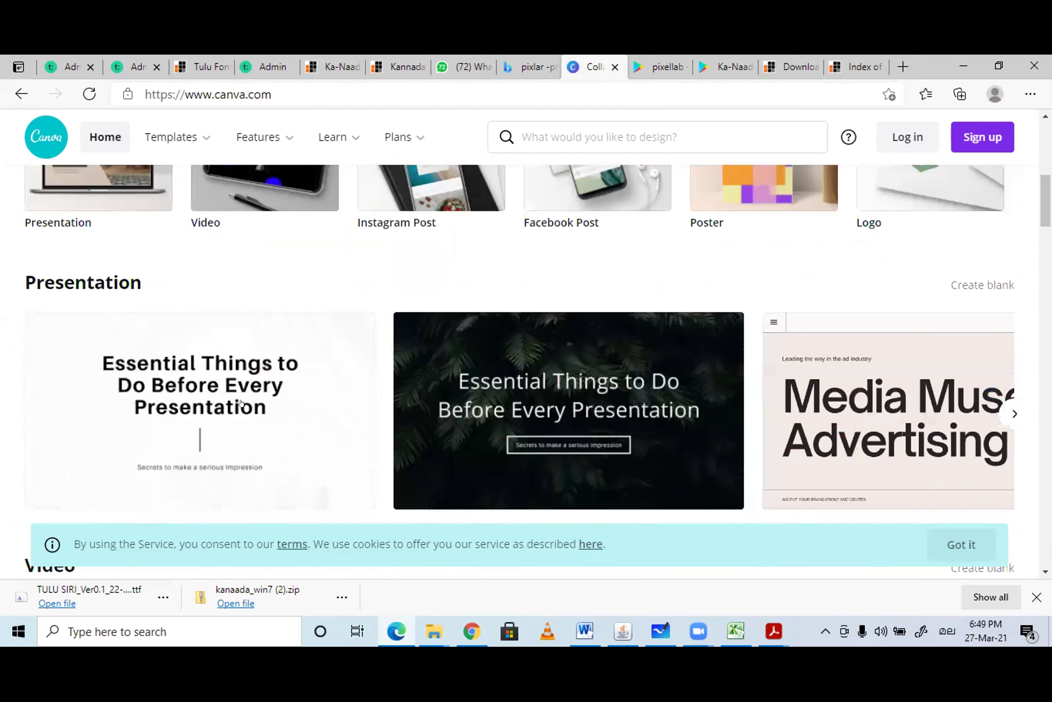
left_click(215, 369)
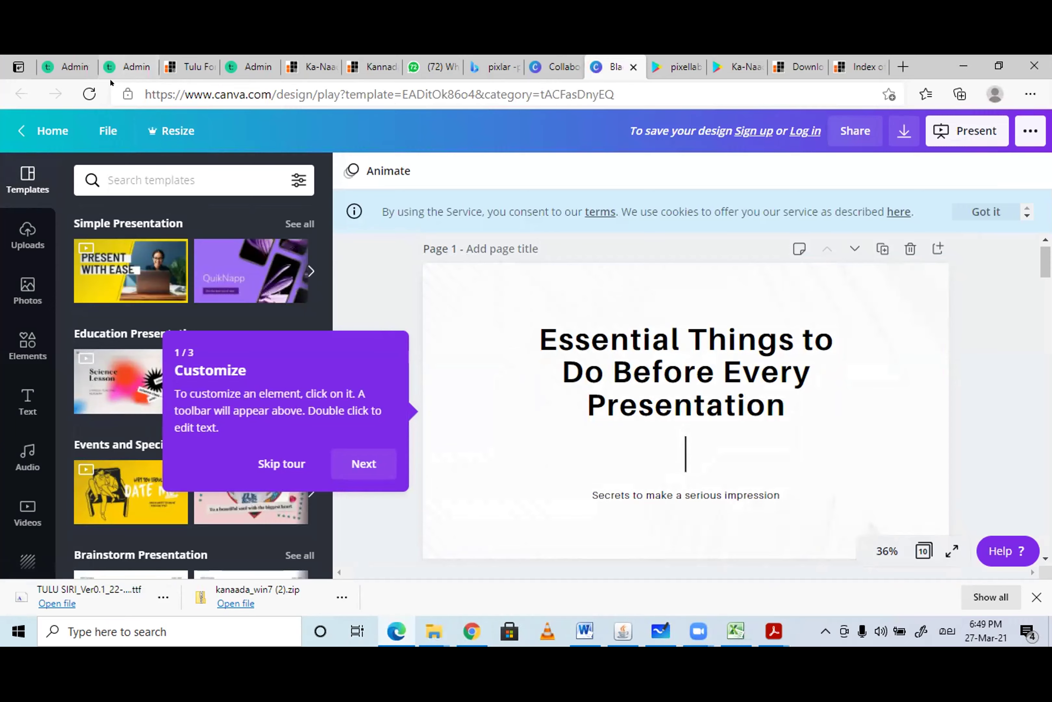
Go to the Tulu Fonts lecture of the Ka-Naada Keyboard Training course and view its downloadable font files.
left_click(125, 62)
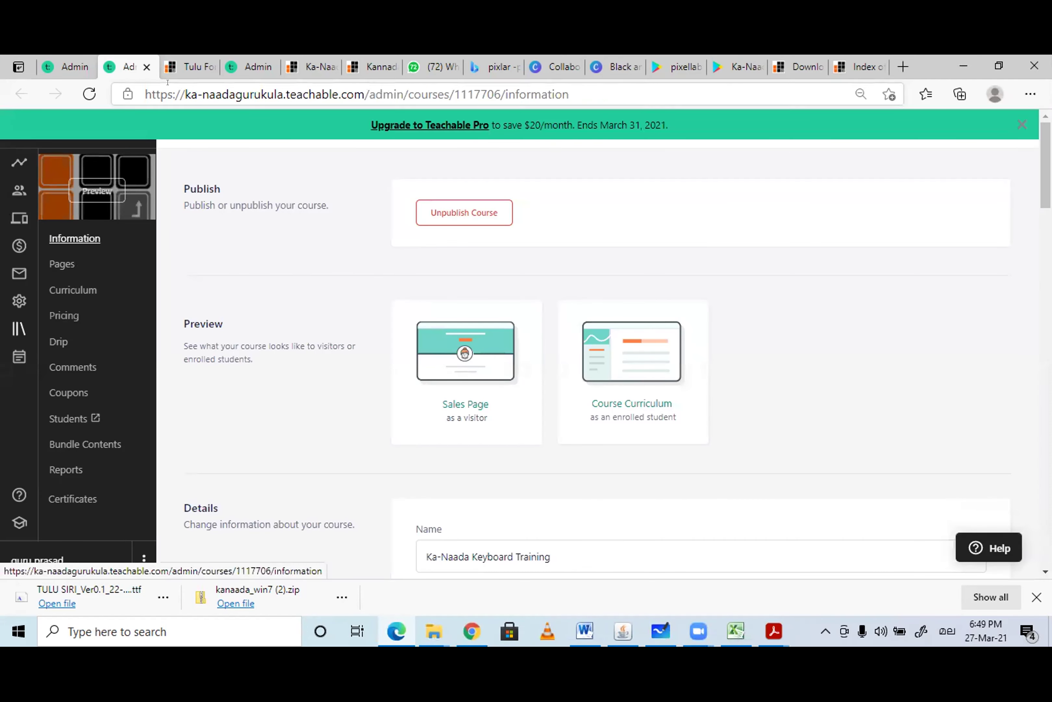
left_click(188, 64)
scroll(261, 452, "up", 12)
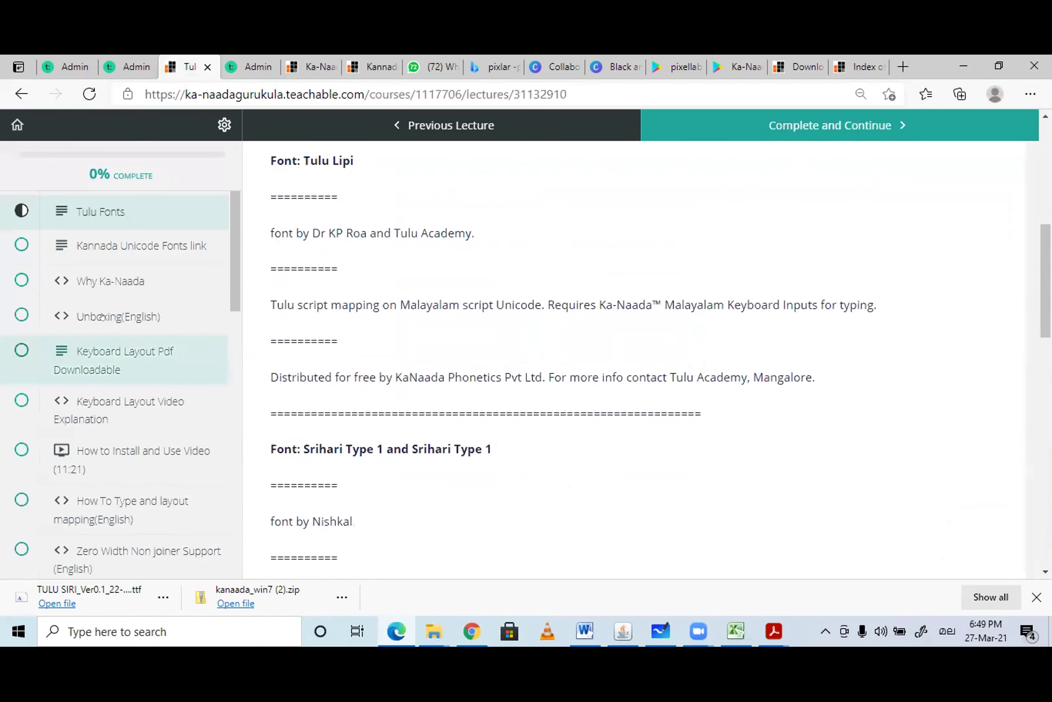
scroll(103, 212, "up", 3)
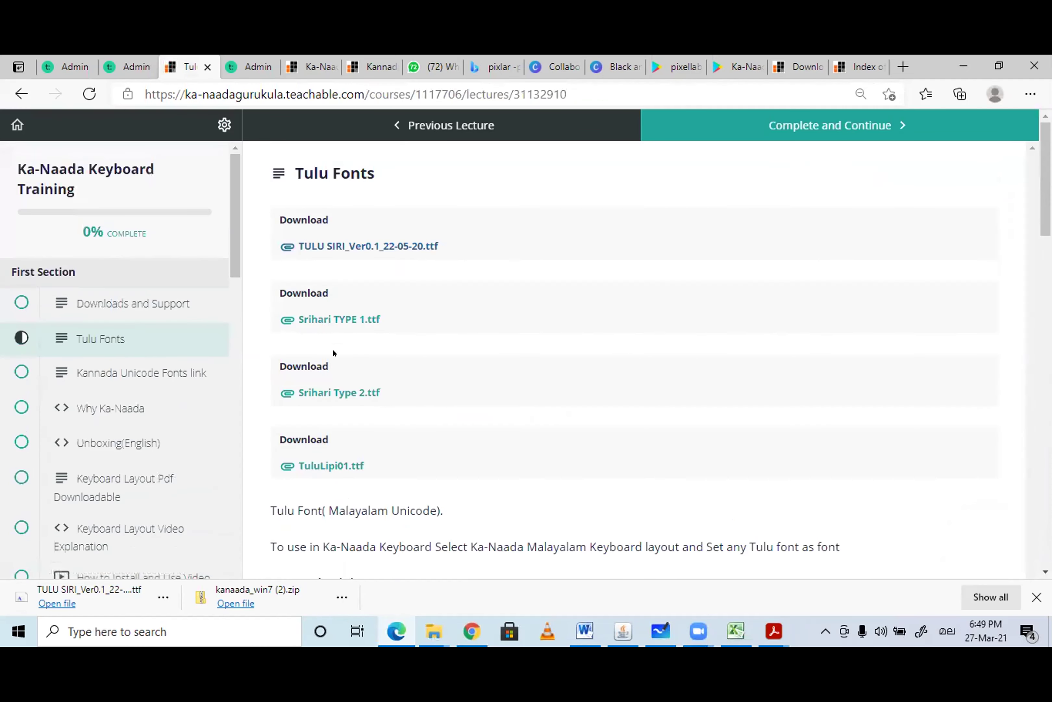
Examine the Tulu Fonts lecture's font files and its notes on the required Malayalam keyboard layout and font sources.
scroll(326, 430, "down", 3)
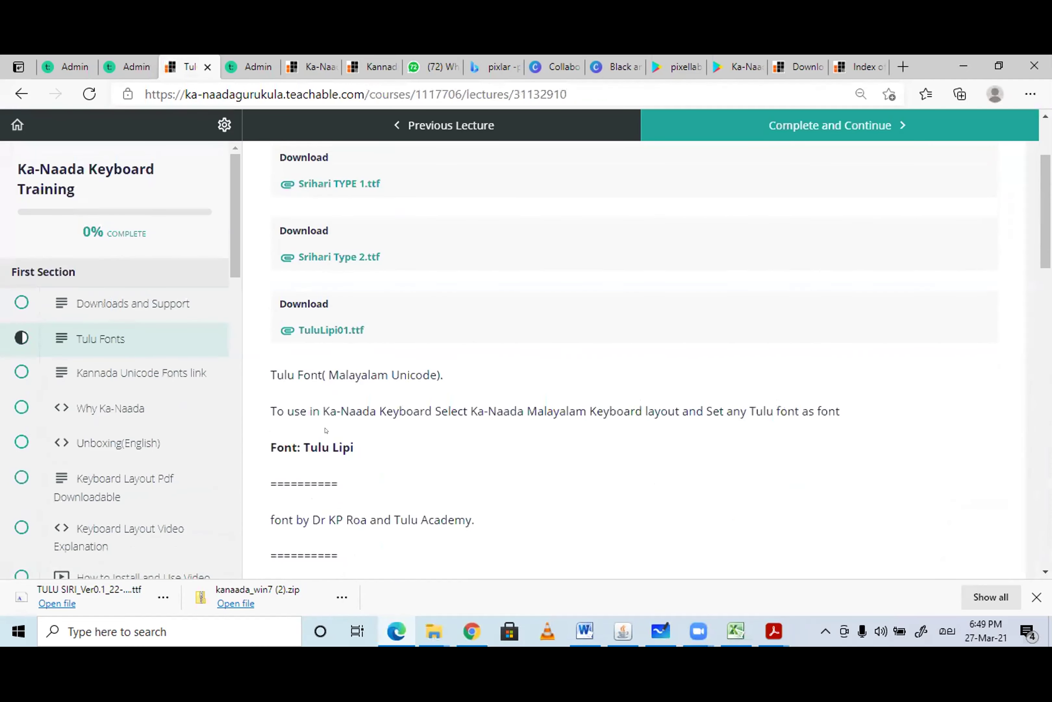
scroll(336, 278, "up", 3)
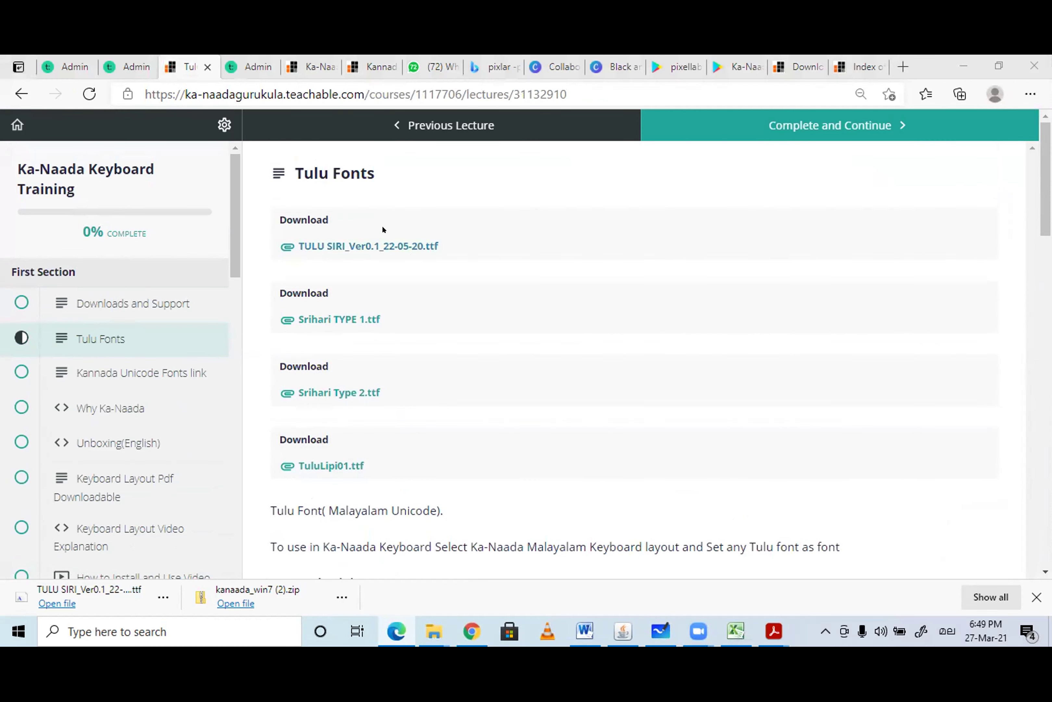
left_click_drag(373, 245, 278, 244)
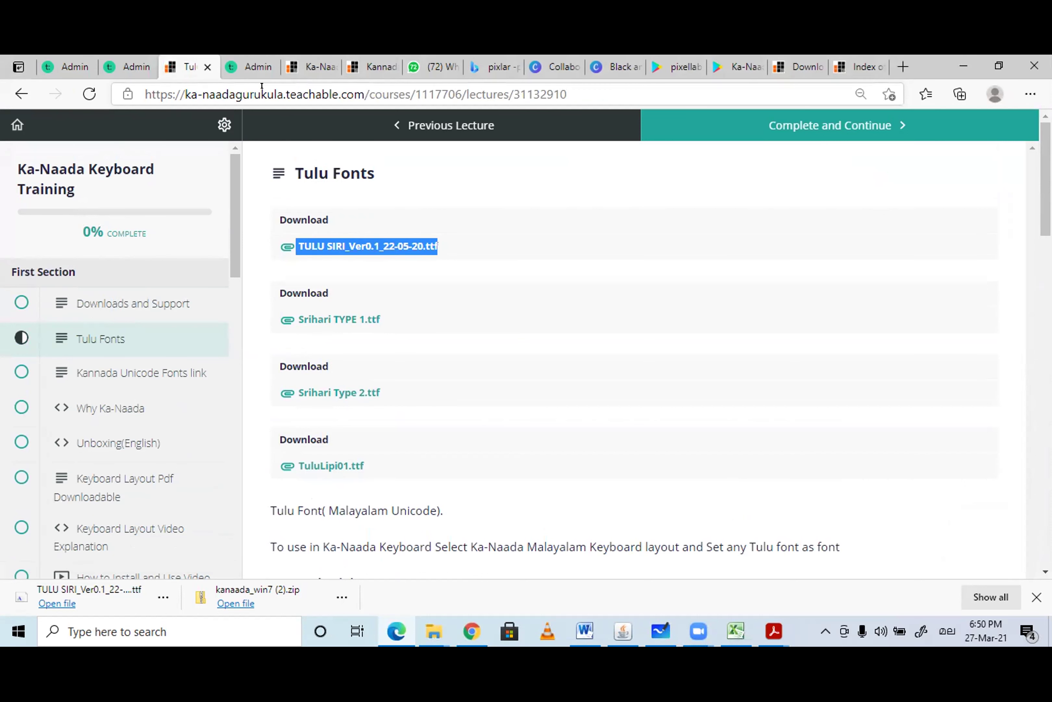
left_click_drag(73, 187, 13, 168)
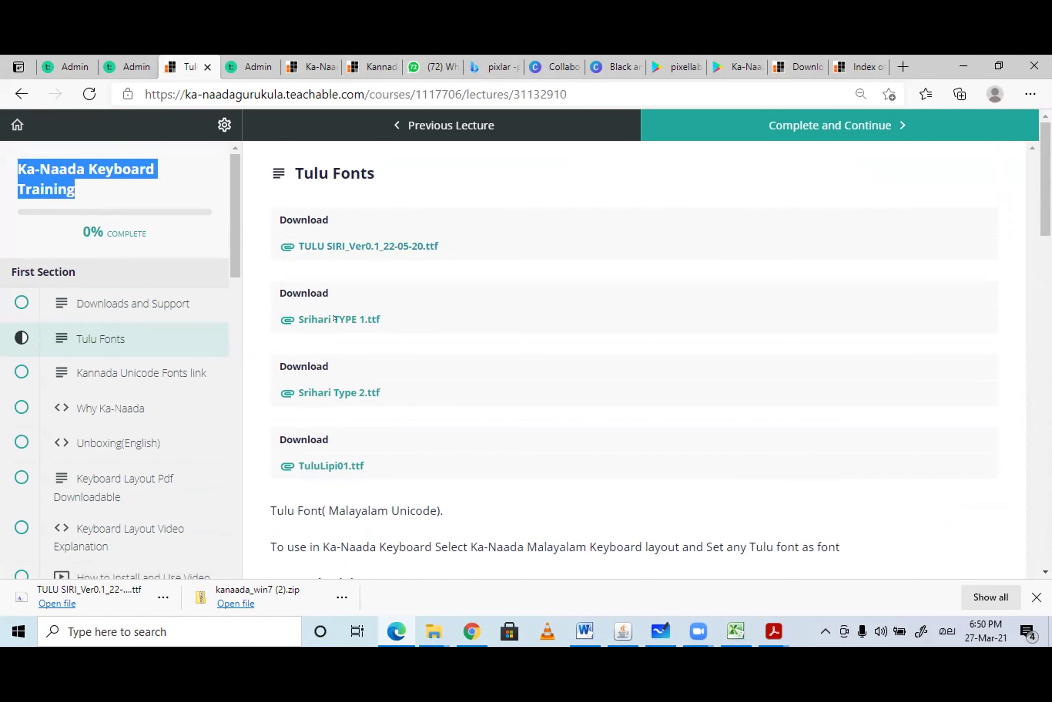
scroll(375, 346, "down", 6)
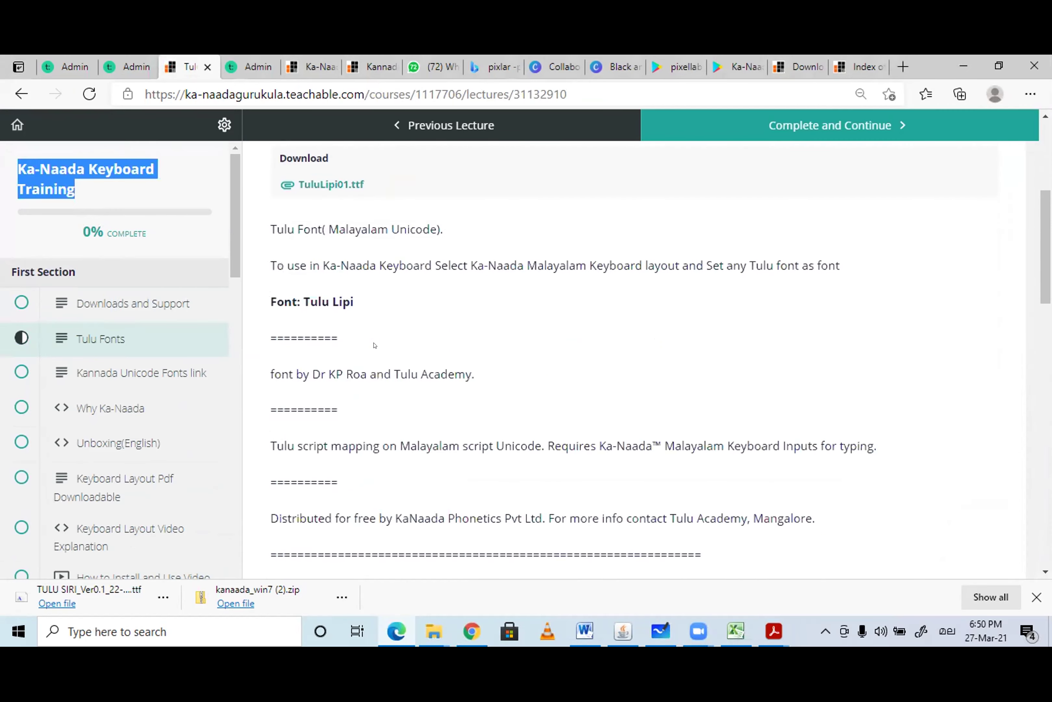
scroll(375, 346, "down", 9)
scroll(375, 346, "up", 6)
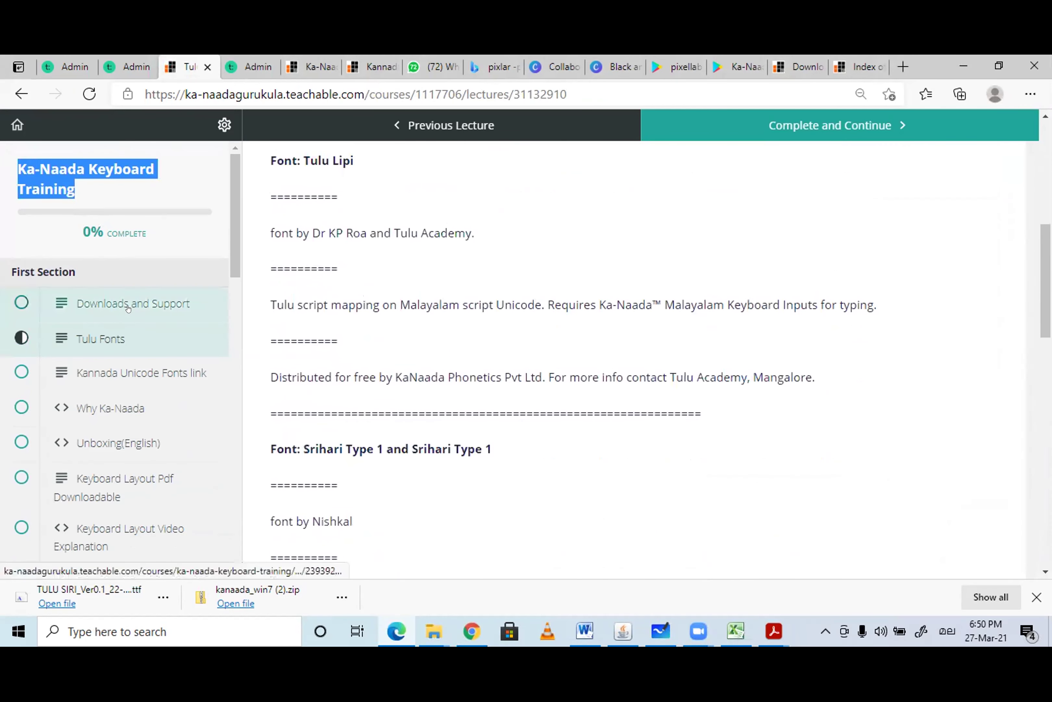
Go to the Downloads and Support lecture and review its installation instructions, installer downloads and support links.
left_click(129, 304)
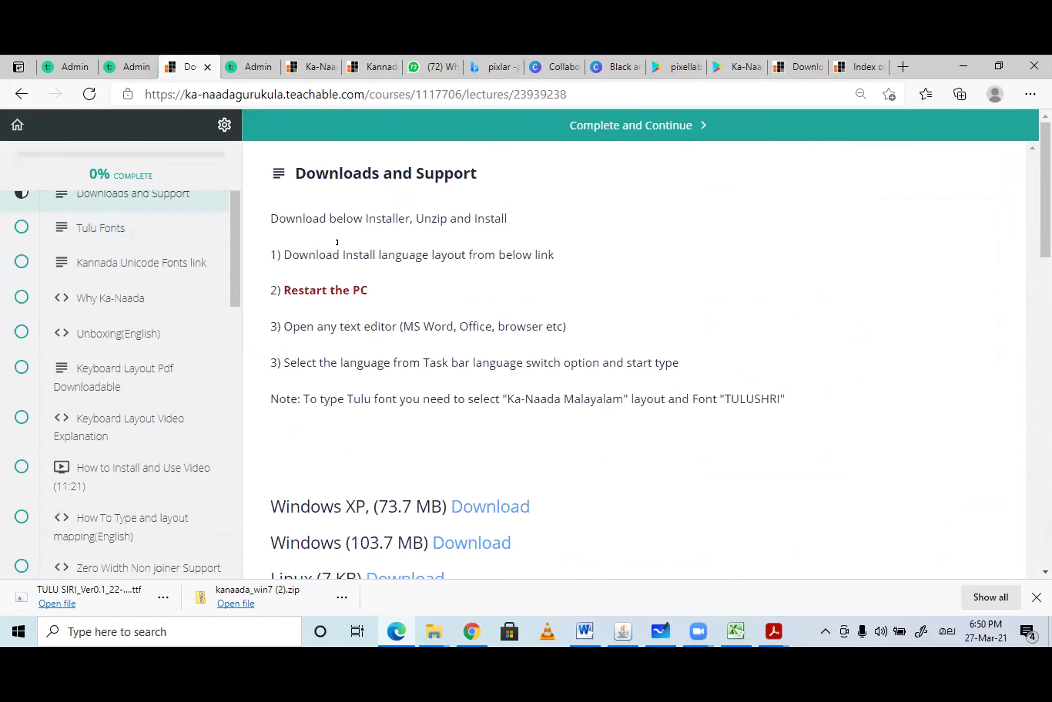
scroll(337, 242, "down", 5)
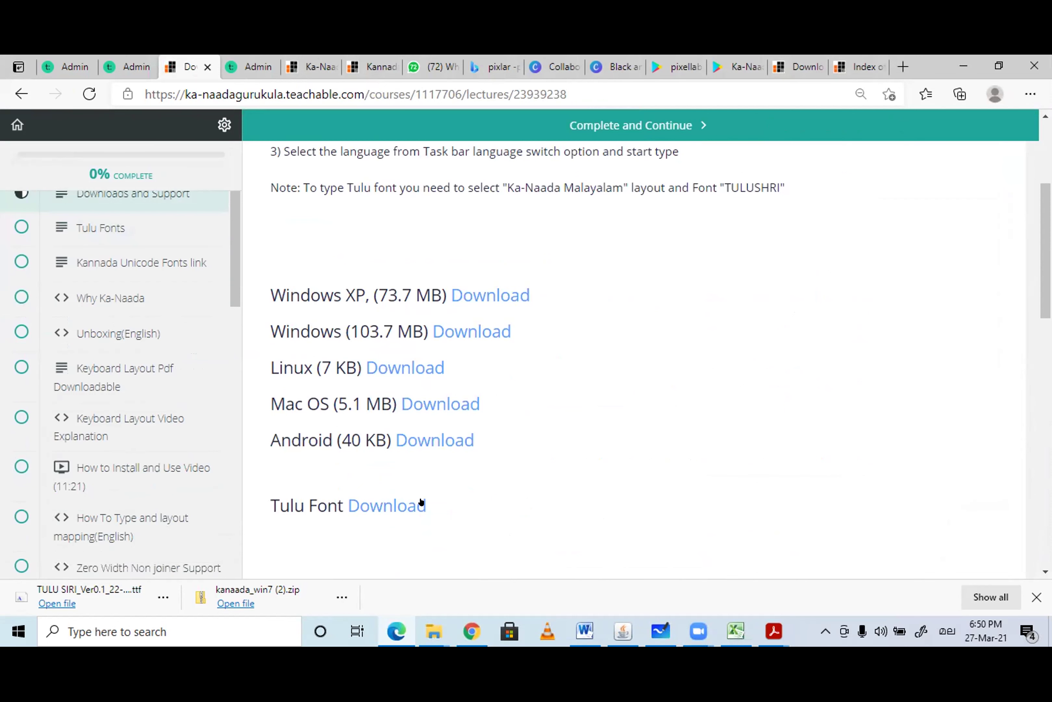
scroll(372, 505, "down", 3)
scroll(372, 505, "down", 6)
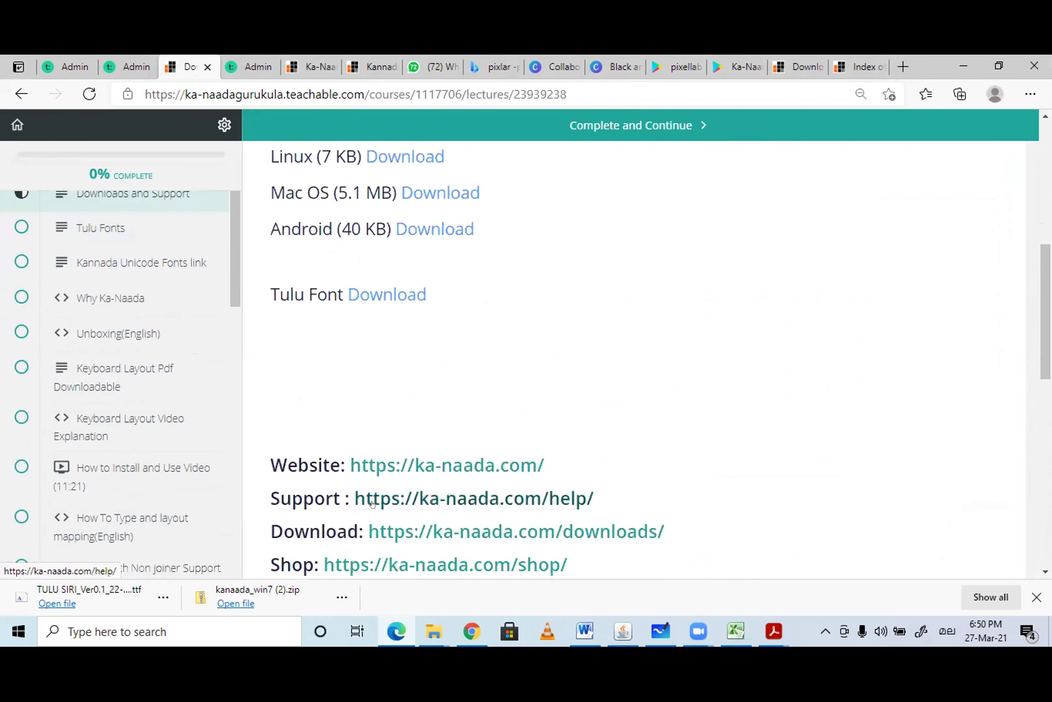
scroll(374, 501, "up", 12)
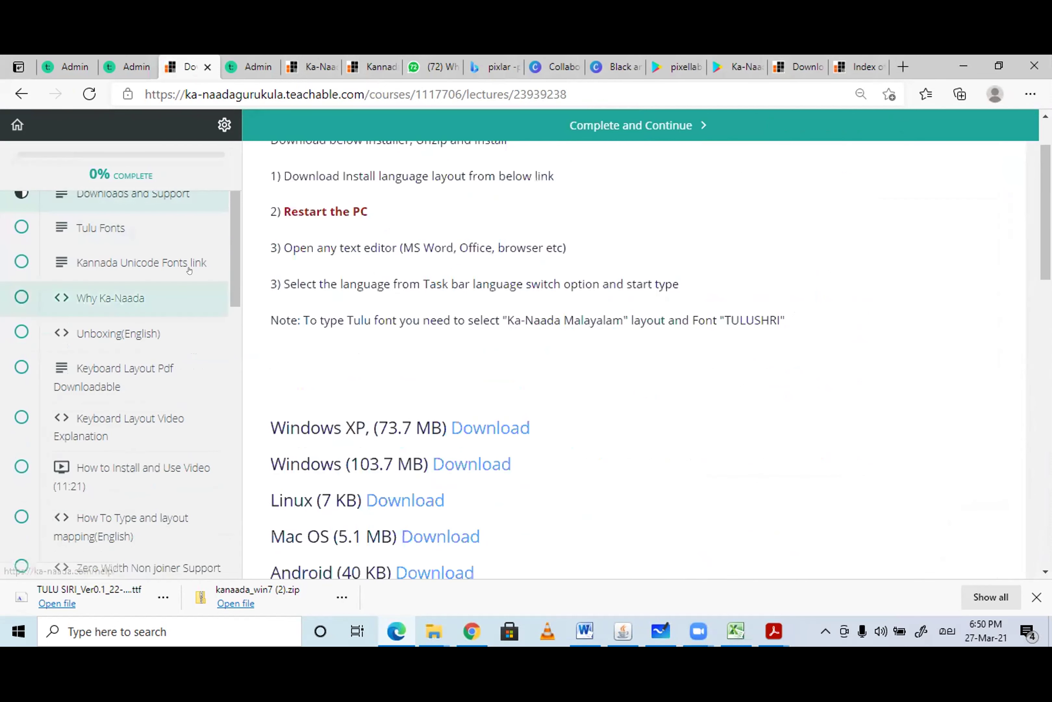
Go to the Kannada Unicode Fonts link lecture and download the Nudi Unicode fonts from the kagapa.in source.
left_click(103, 230)
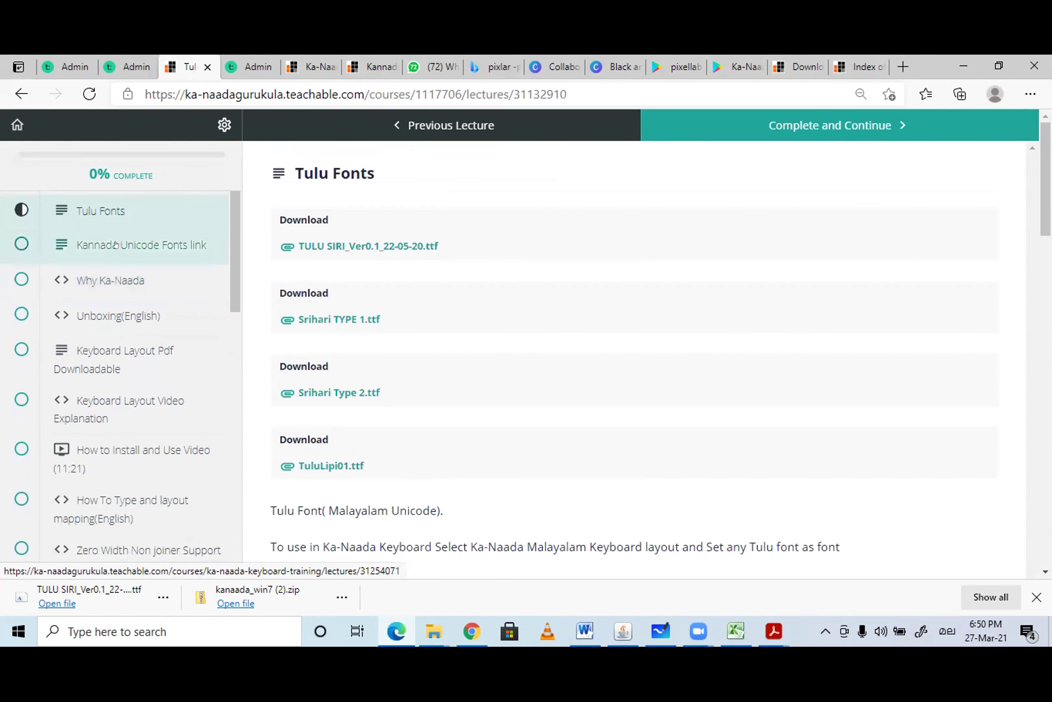
left_click(116, 245)
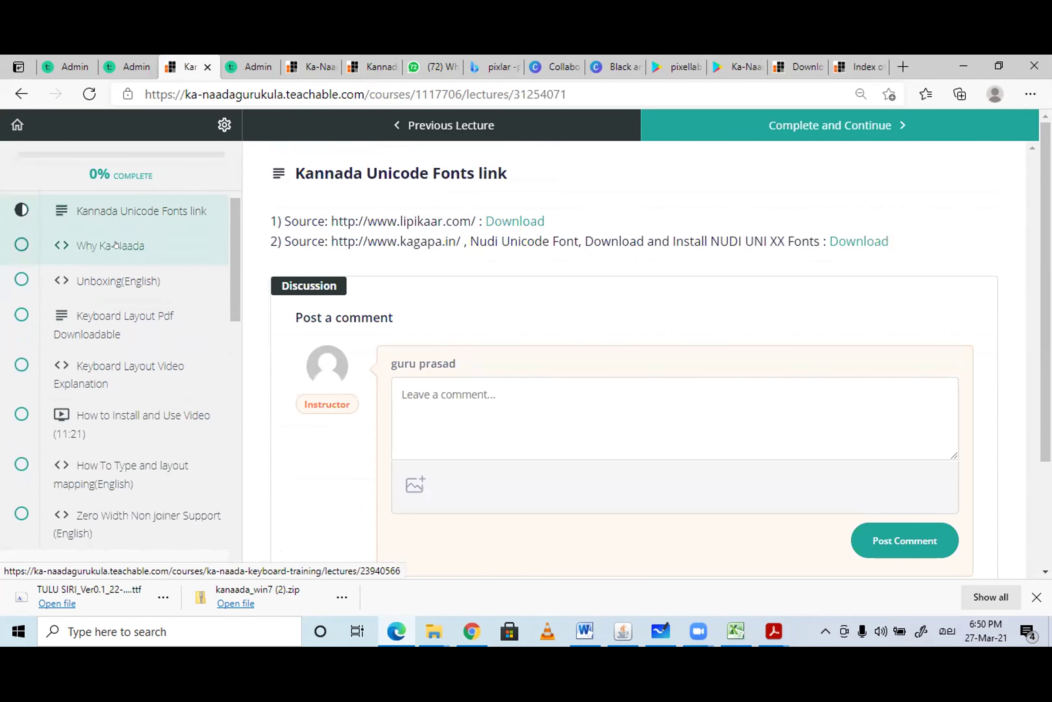
scroll(118, 317, "up", 3)
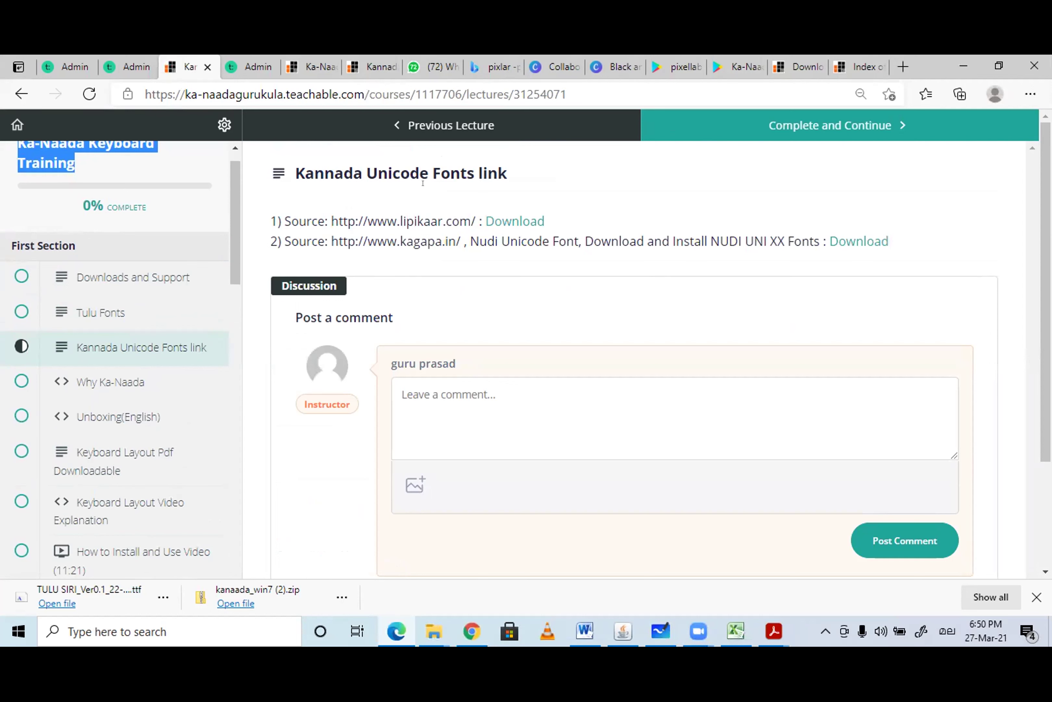
left_click(845, 243)
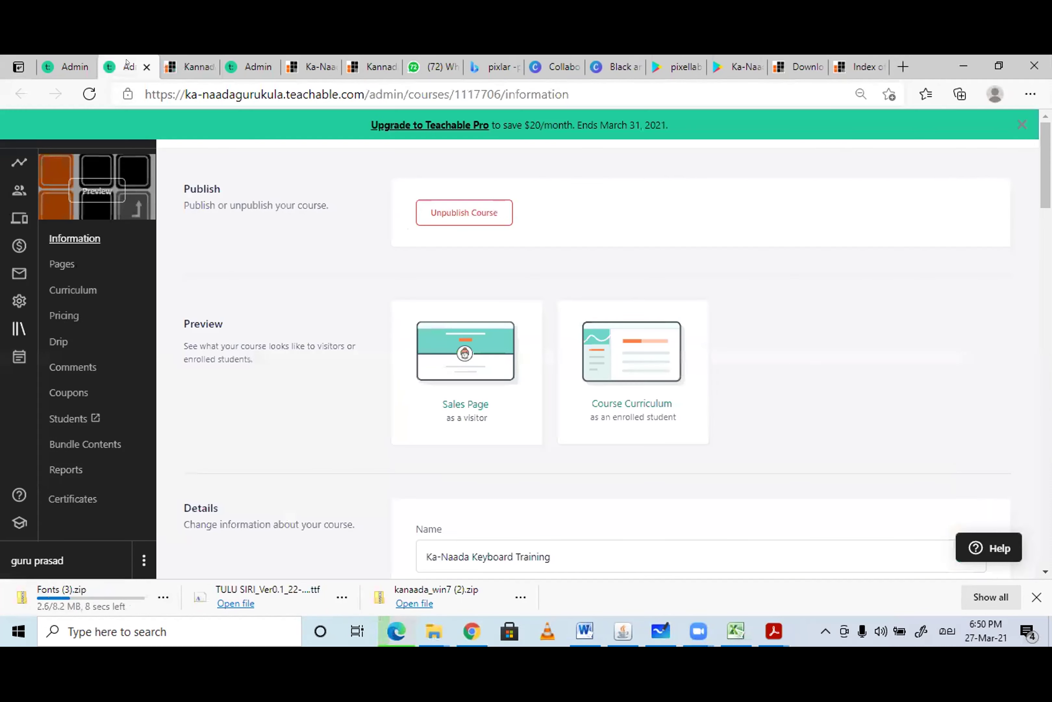
Return to the Tulu Fonts lecture and examine its font files, usage notes and the course's lecture list.
left_click(128, 66)
left_click(211, 61)
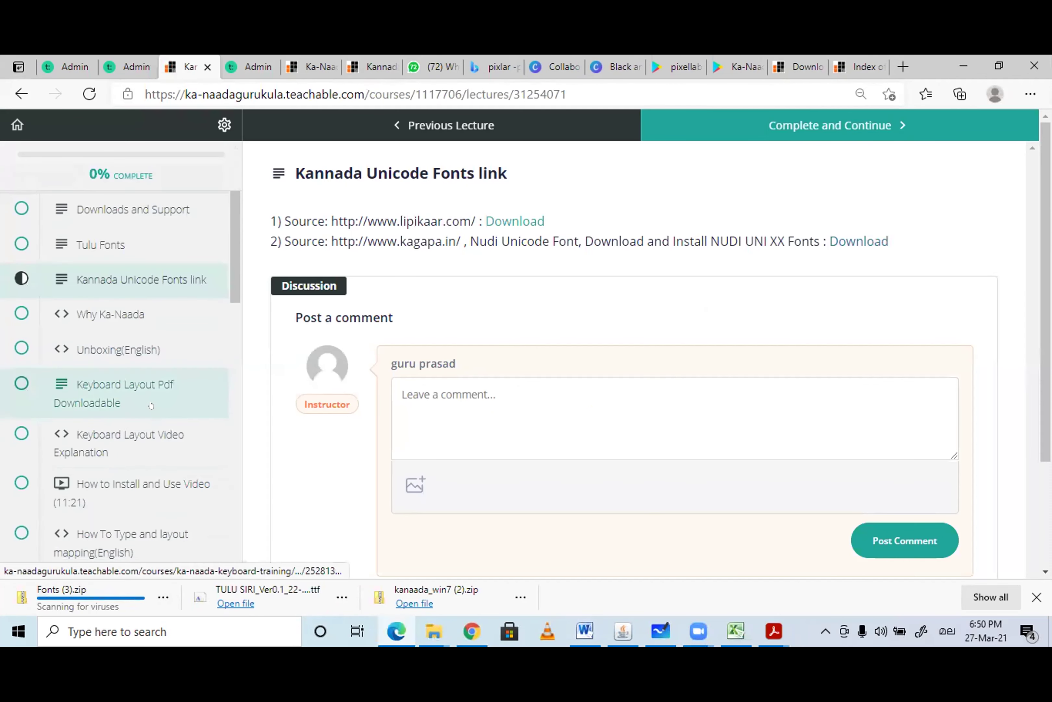
scroll(167, 321, "up", 2)
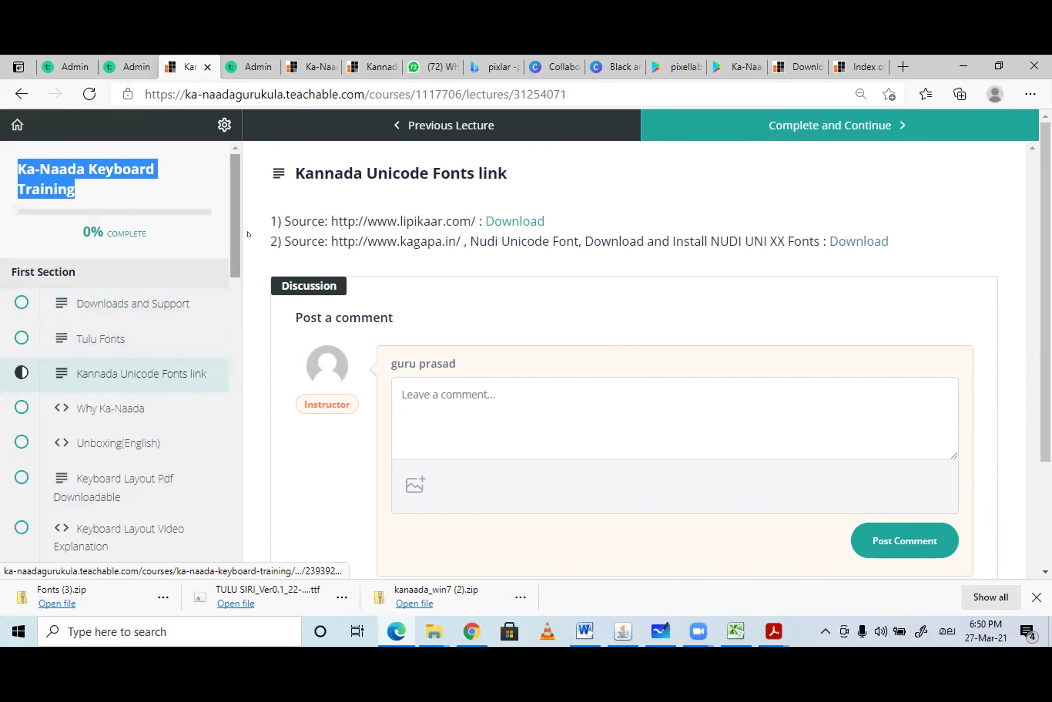
left_click(101, 338)
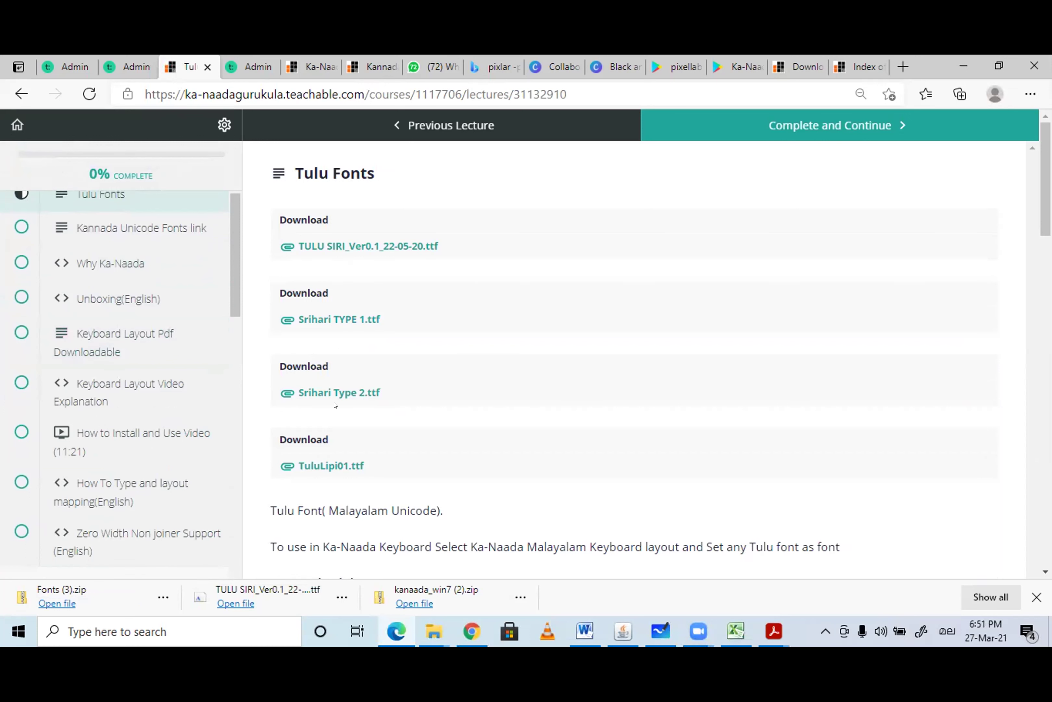
scroll(336, 404, "down", 1)
scroll(335, 404, "up", 1)
scroll(374, 455, "down", 3)
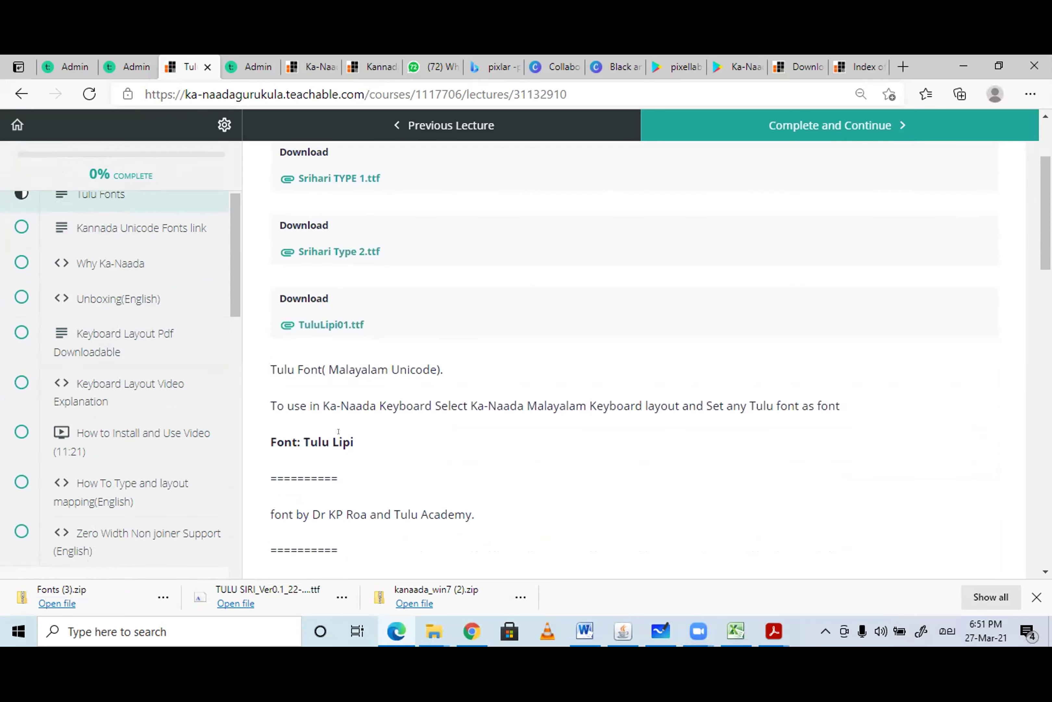
scroll(349, 465, "down", 3)
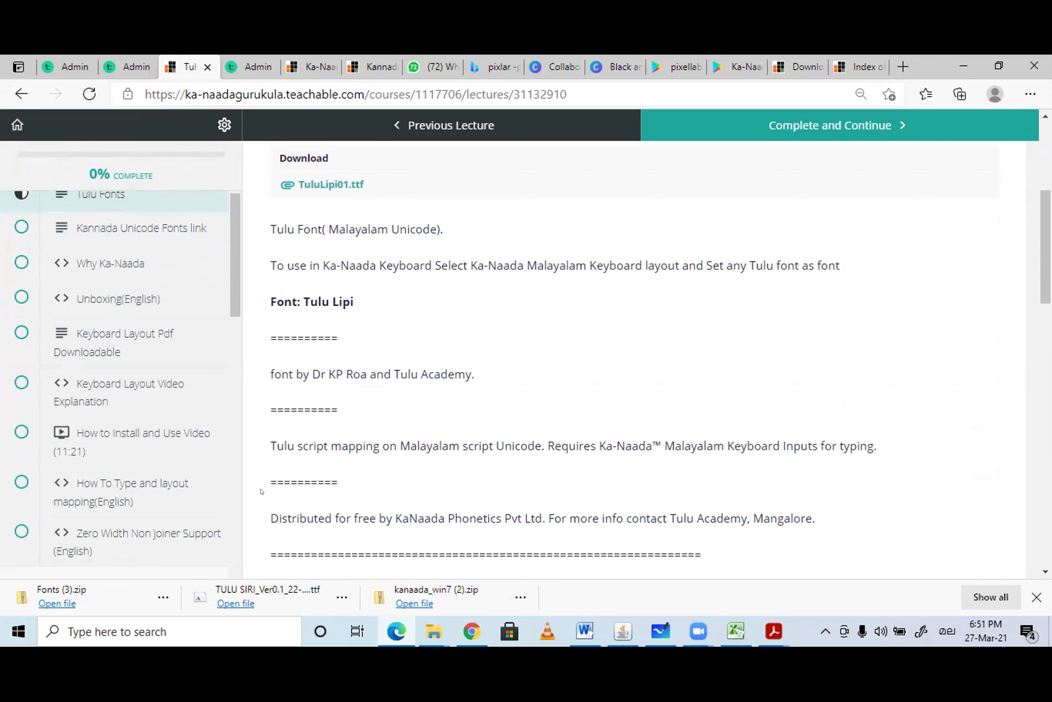
scroll(113, 481, "down", 3)
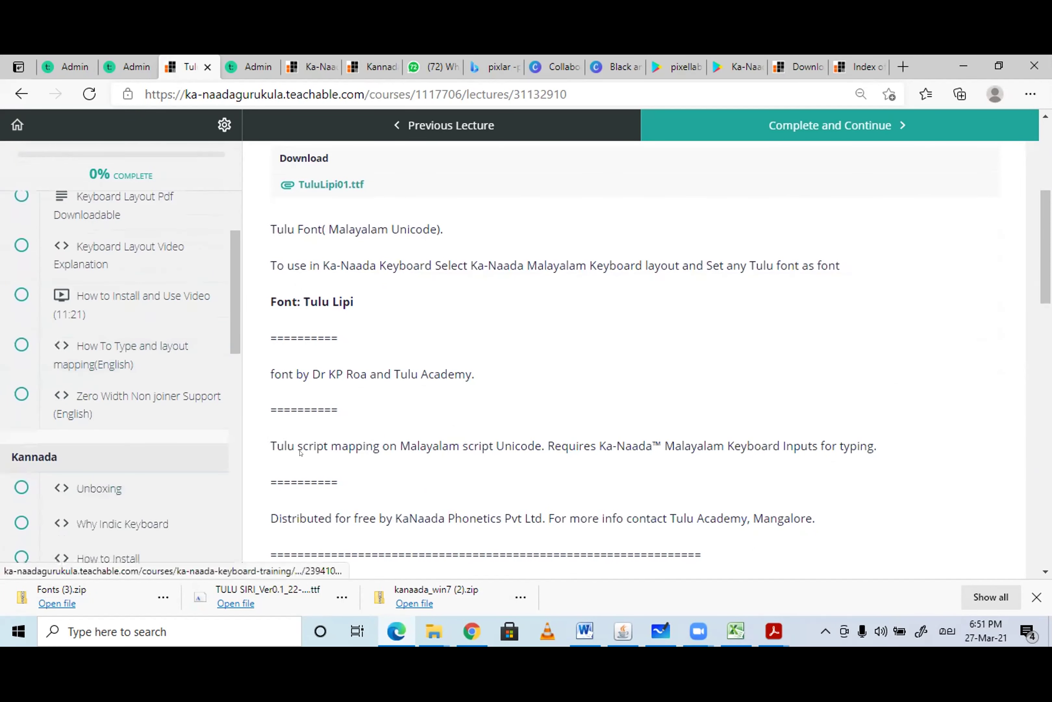
scroll(290, 480, "down", 4)
scroll(274, 490, "up", 10)
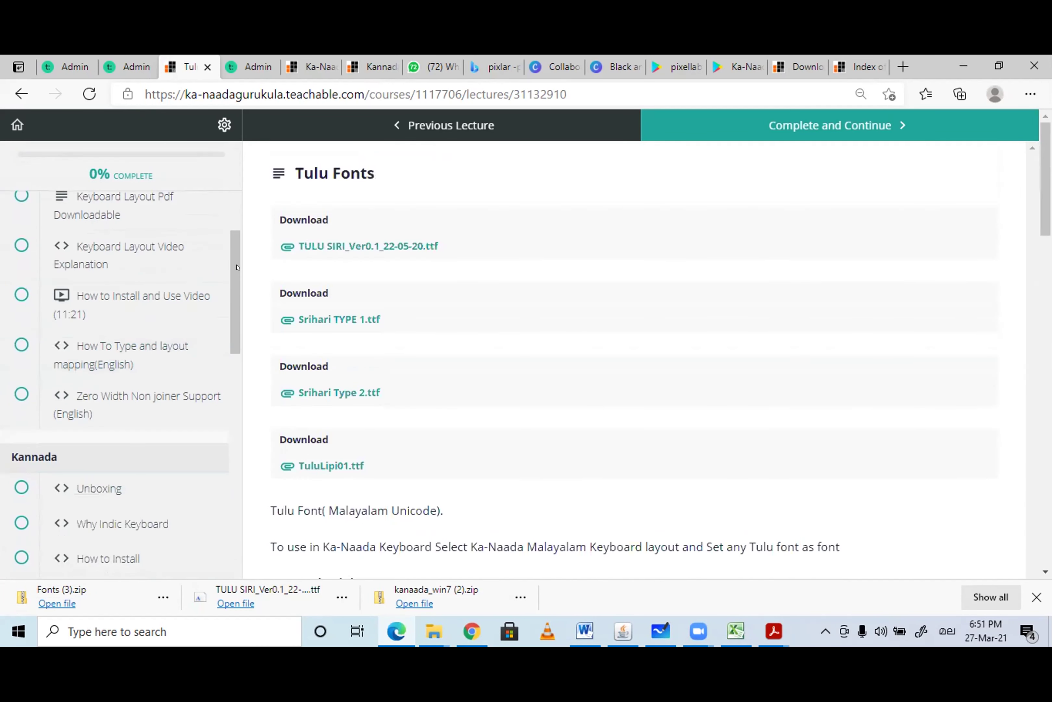
scroll(226, 417, "down", 8)
left_click_drag(226, 417, 262, 170)
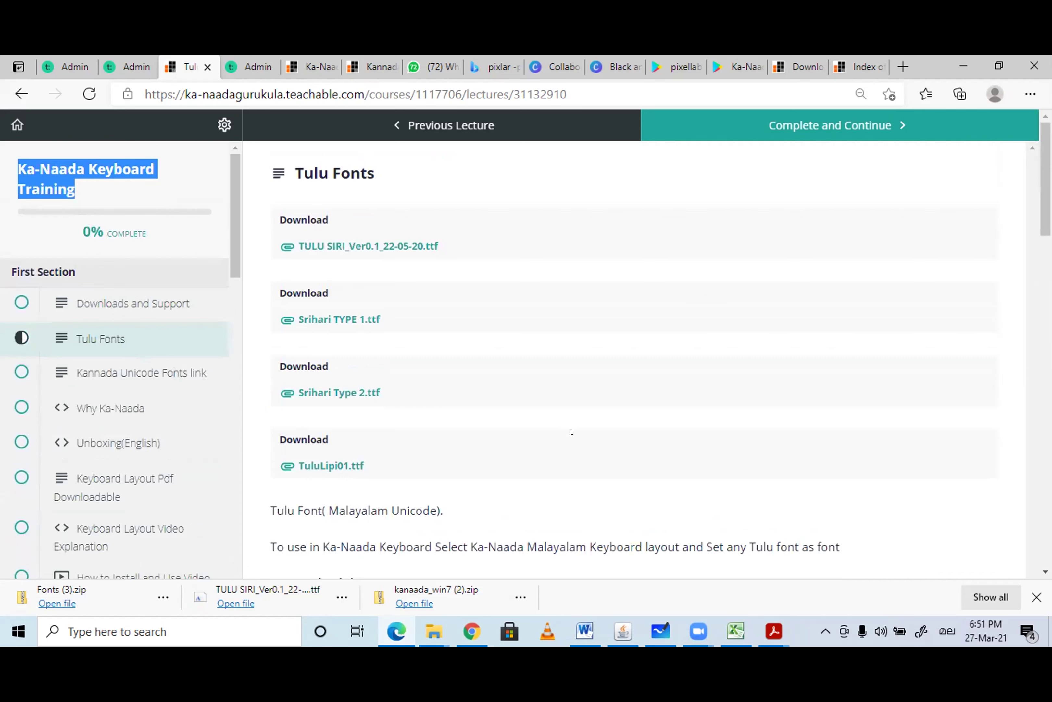
Review the Tulu font notes once more and switch to the open Canva presentation template.
scroll(314, 379, "down", 8)
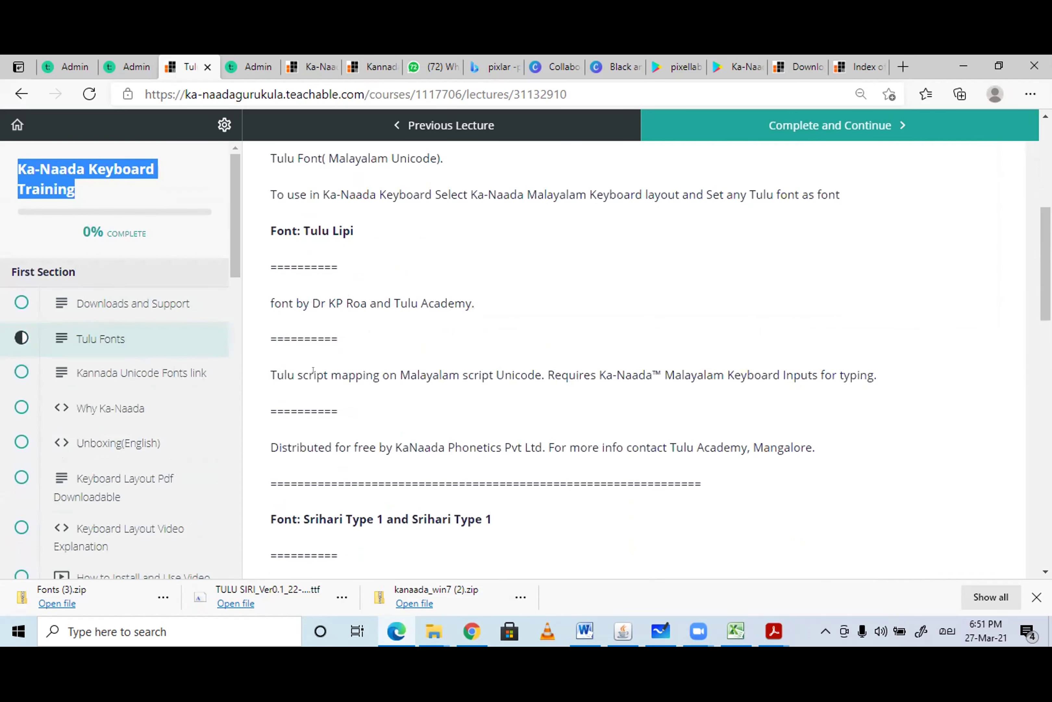
scroll(313, 376, "up", 7)
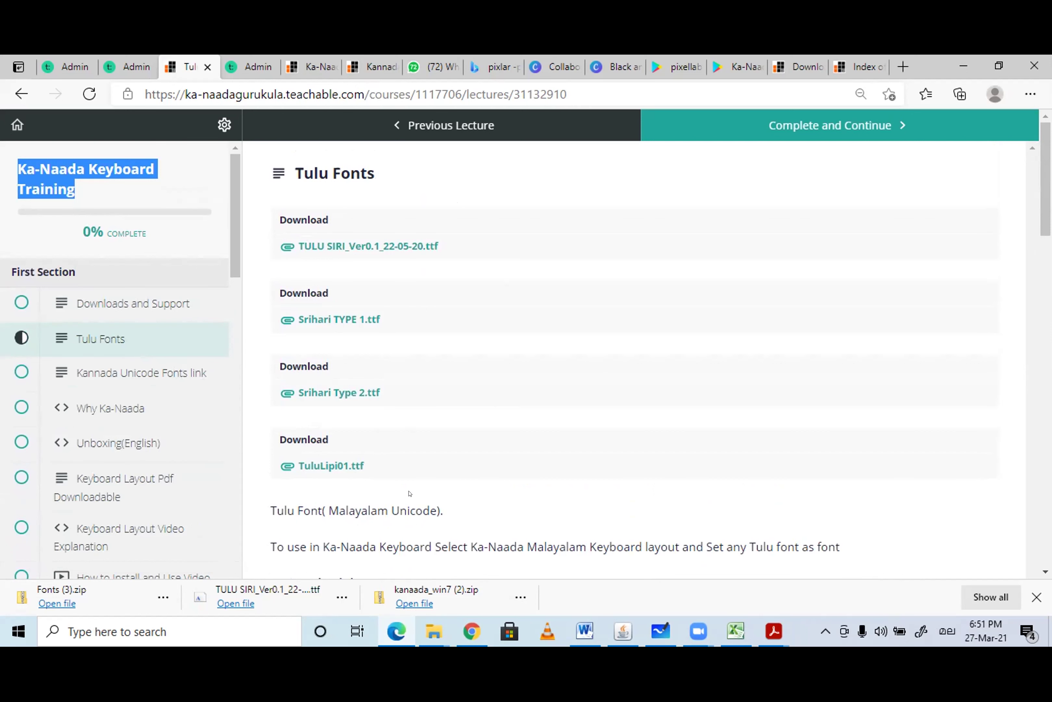
scroll(433, 489, "down", 1)
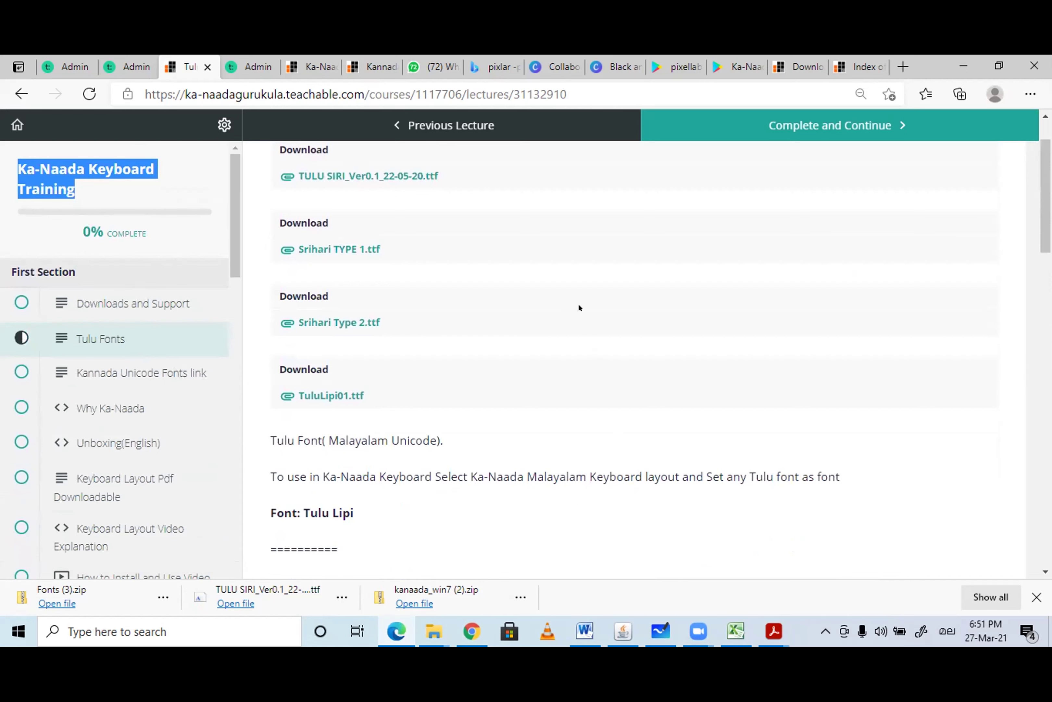
left_click(616, 67)
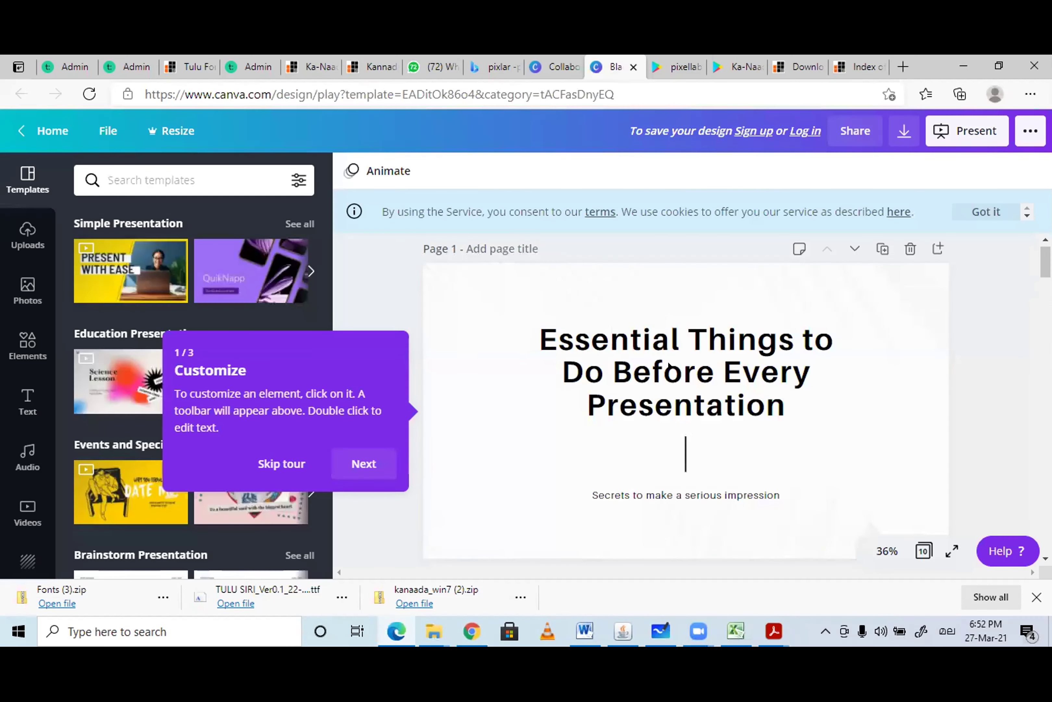
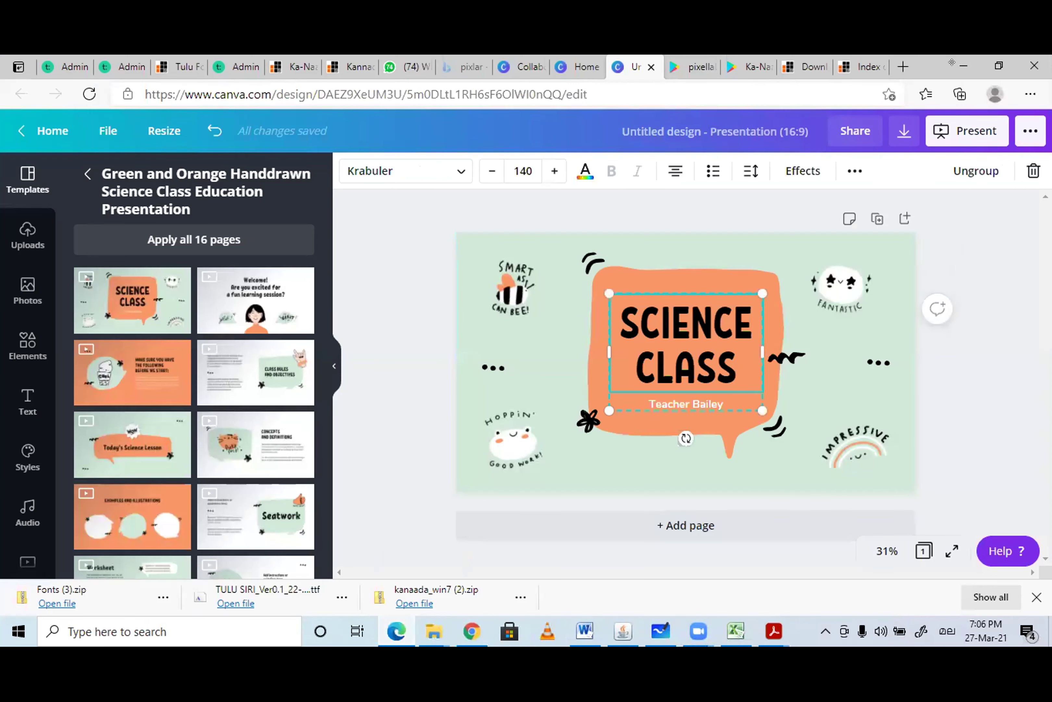
Replace the "SCIENCE CLASS" heading on the Canva slide with the Malayalam text "തുളു".
double_click(661, 340)
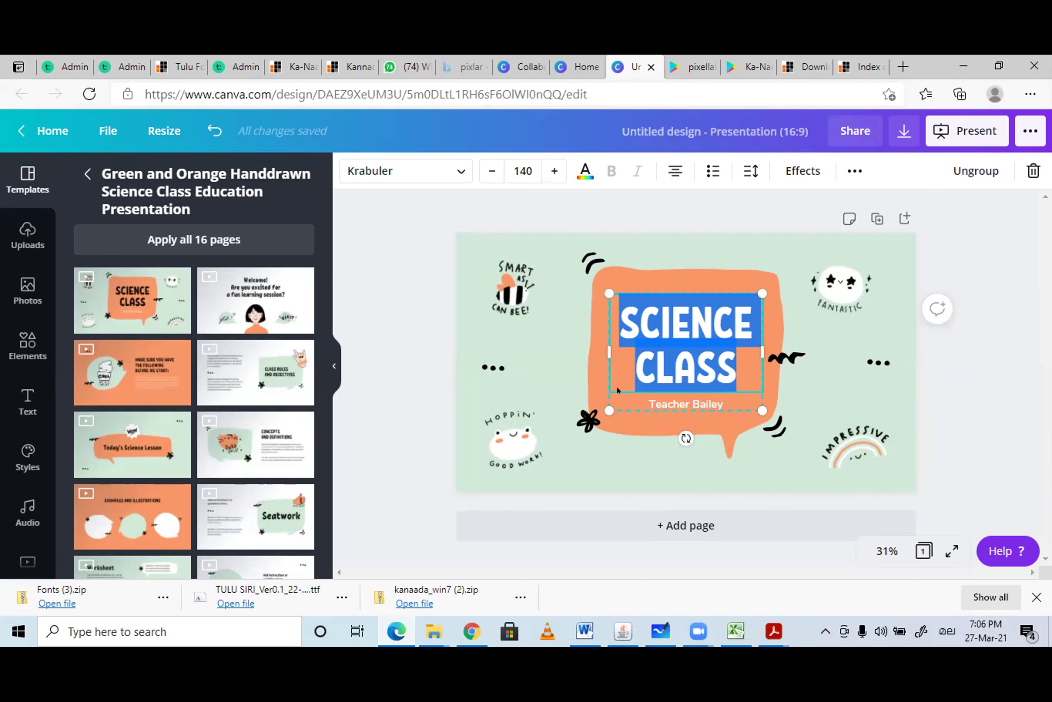
type("ಣು")
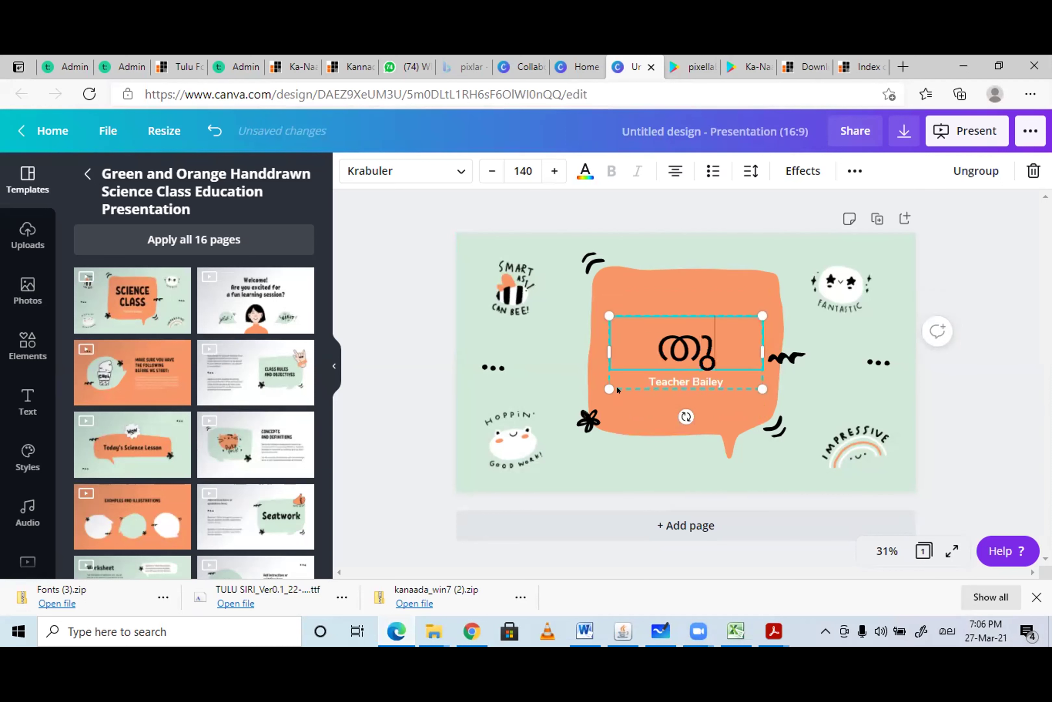
type("ളള")
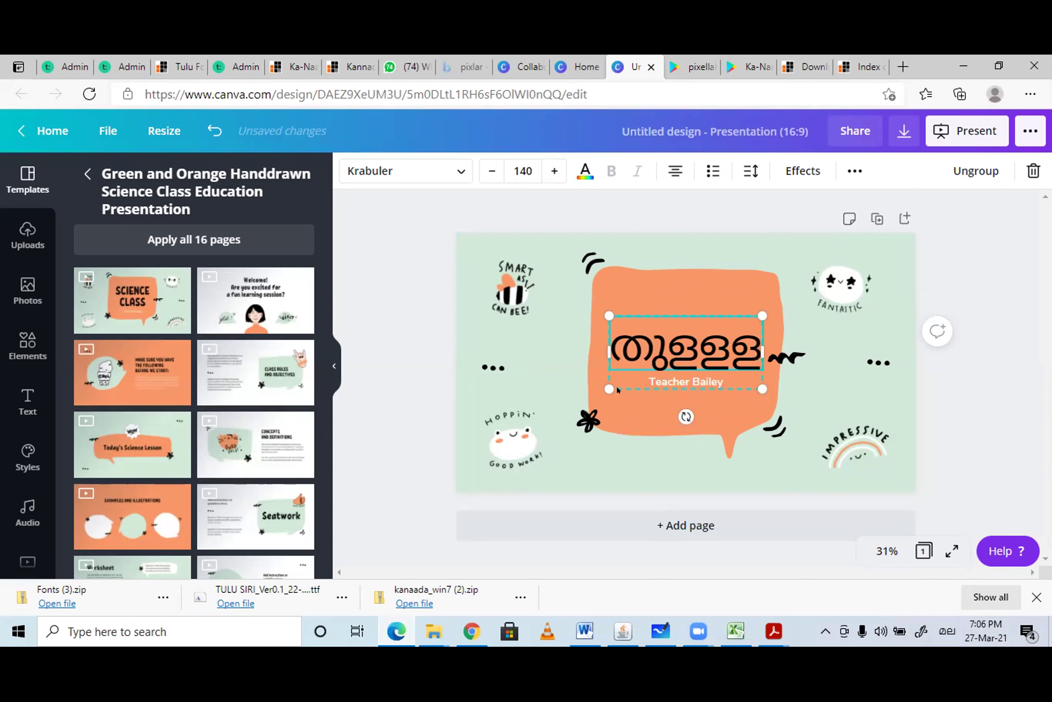
type("ളു")
key("BackSpace")
key("BackSpace")
key("BackSpace")
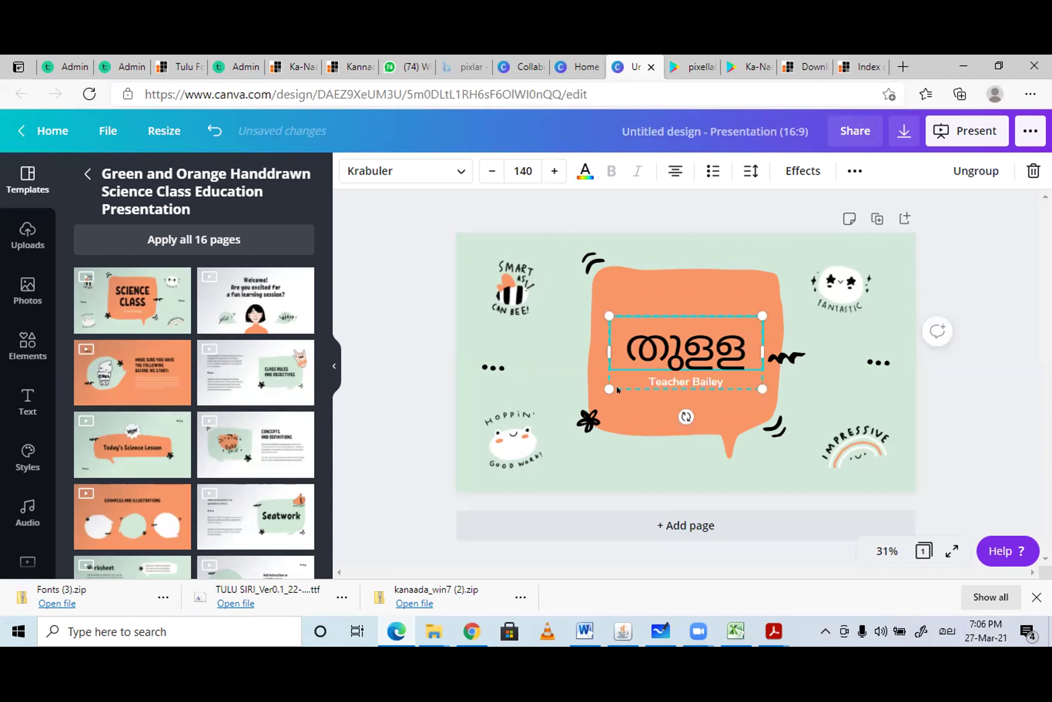
type("ു")
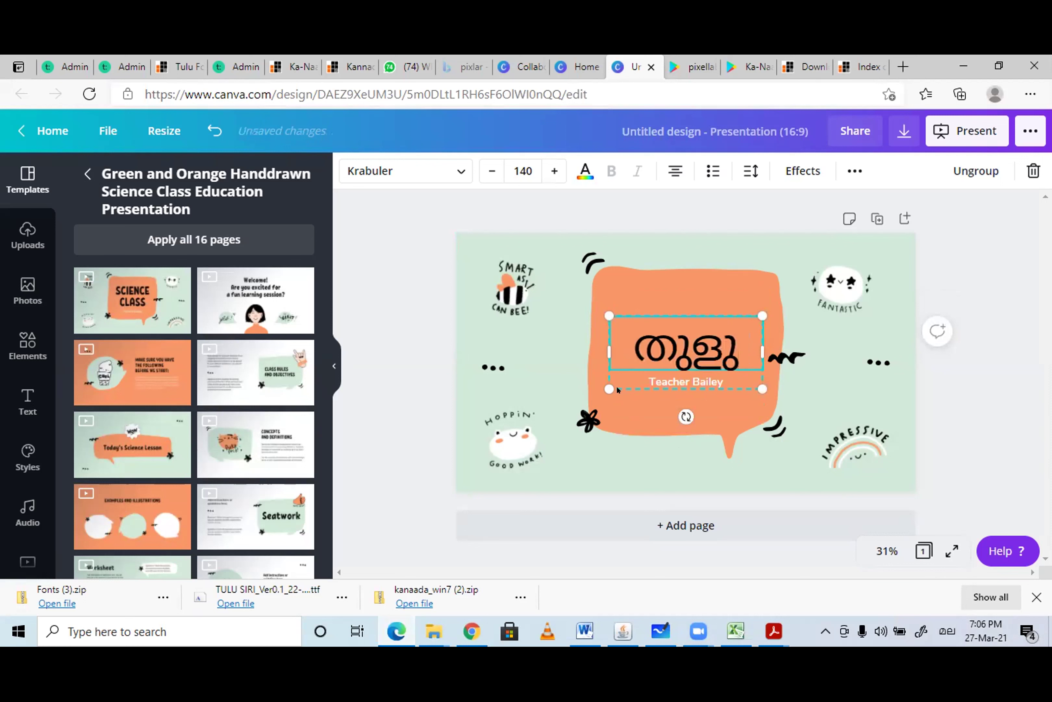
Select the "തുളു" heading text and open Canva's Brand Kit page through the option to upload a font.
left_click(617, 390)
left_click(701, 342)
left_click(697, 340)
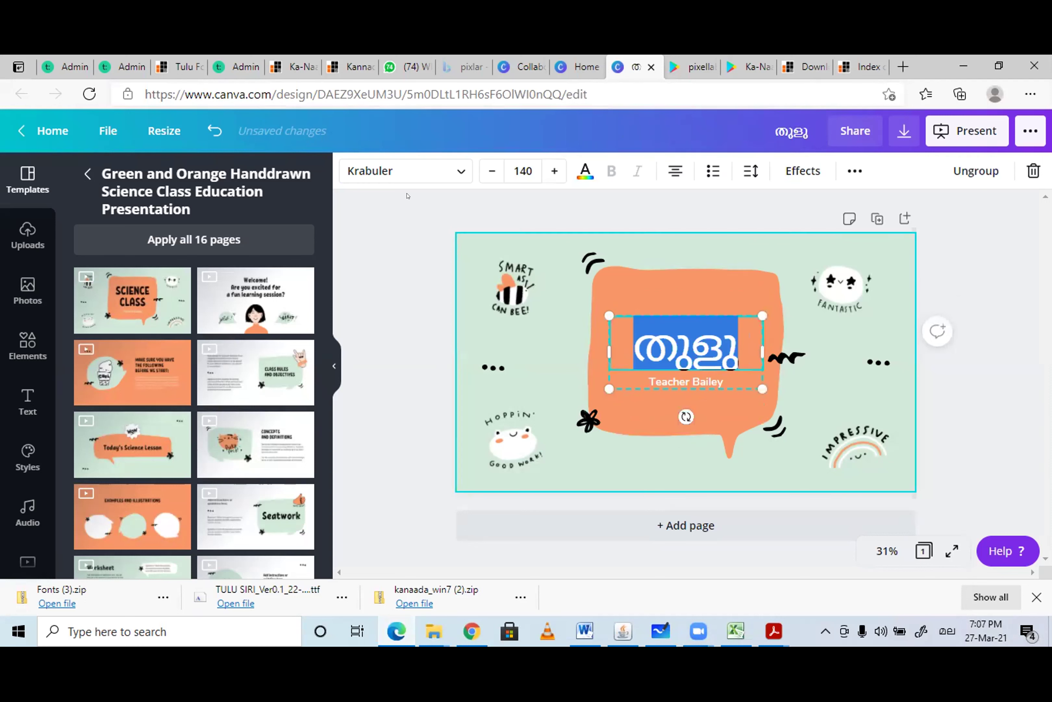
left_click(402, 171)
left_click(407, 170)
left_click(411, 171)
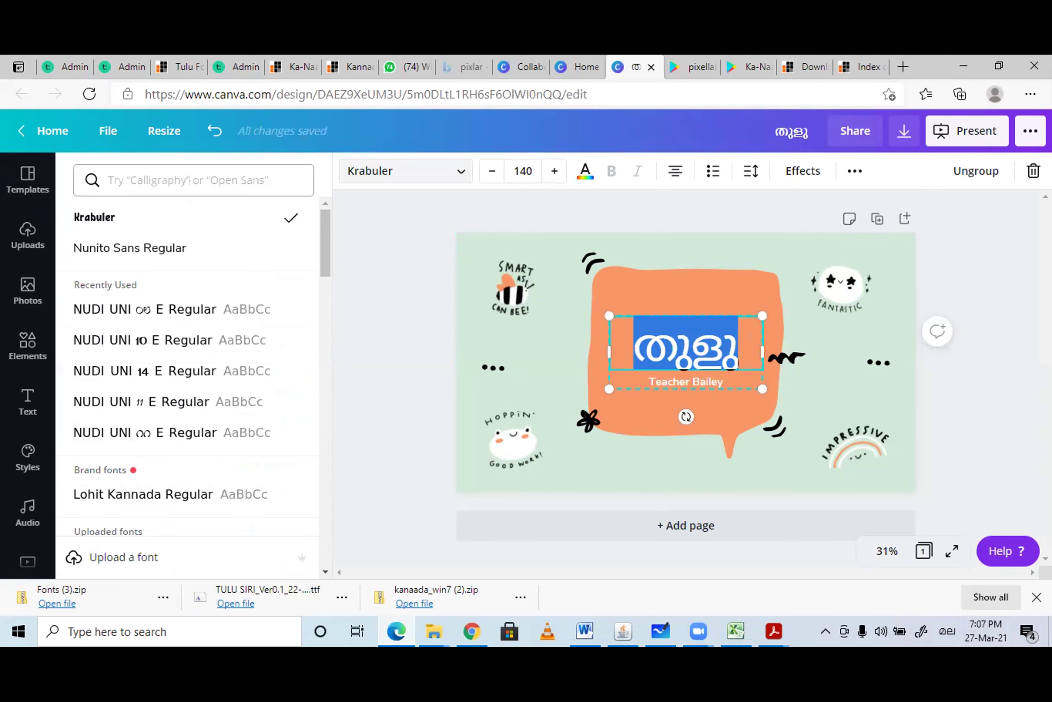
left_click(110, 554)
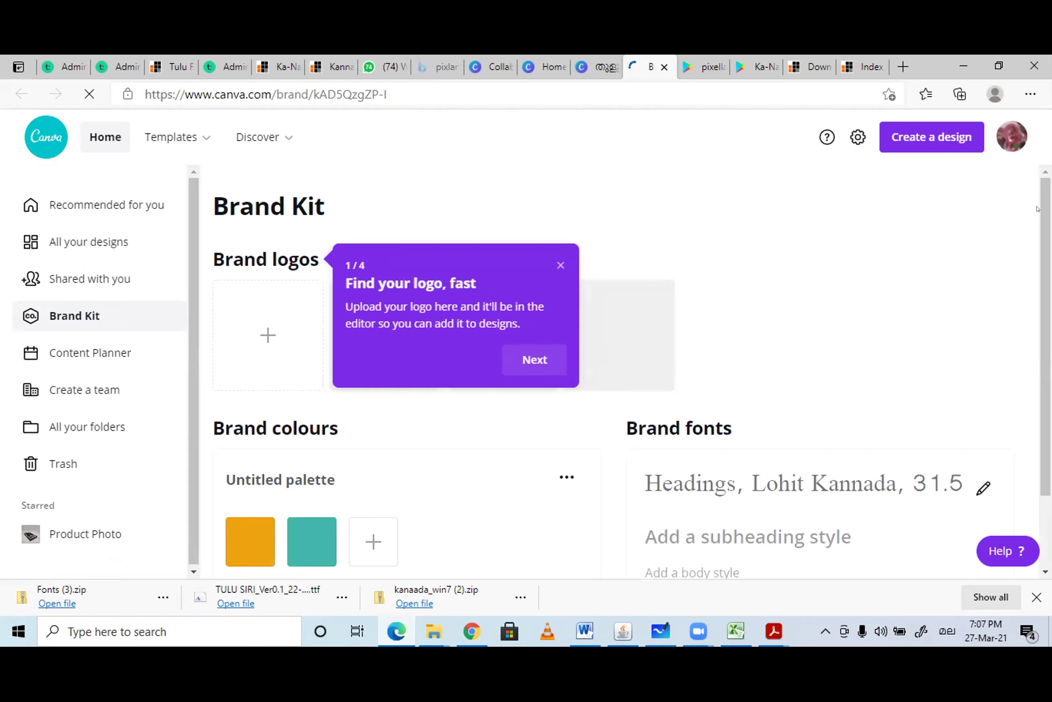
Look over the Brand Kit page's logos, colours and fonts, and dismiss the introductory tour tip about logos.
scroll(880, 357, "down", 3)
scroll(618, 366, "down", 1)
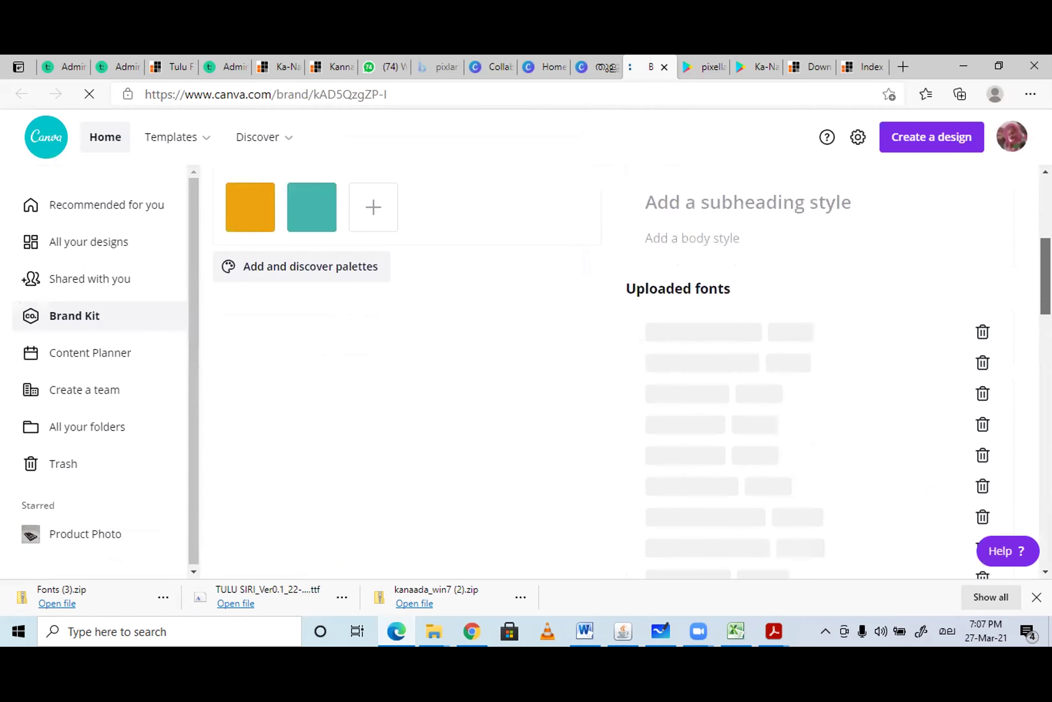
left_click_drag(1043, 266, 1028, 538)
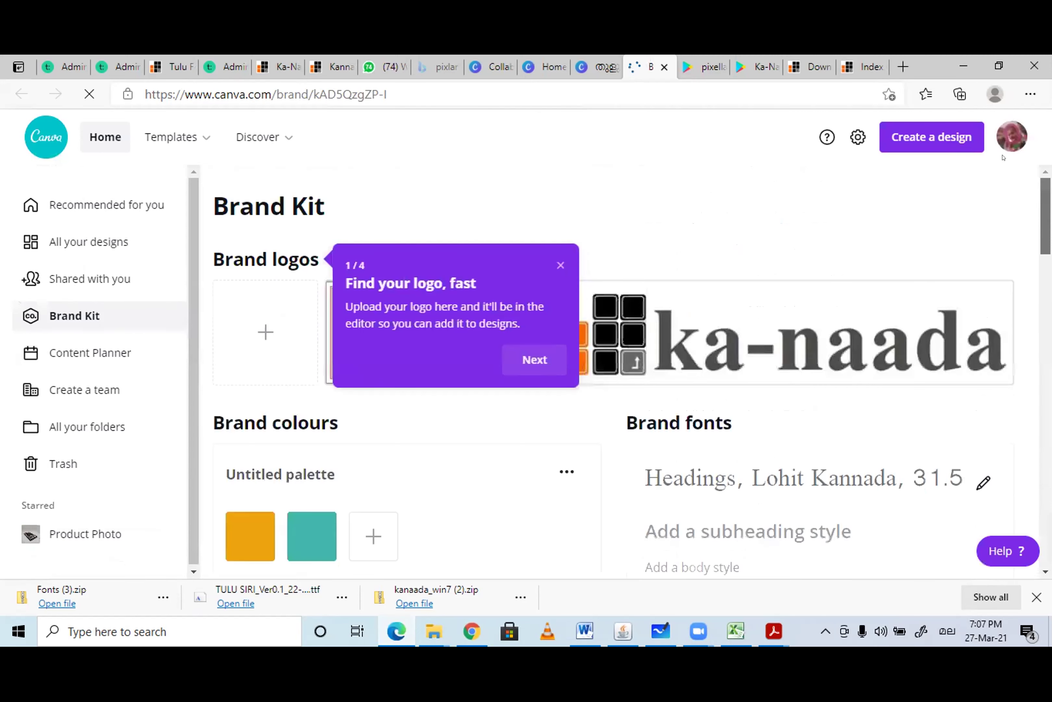
scroll(1013, 220, "down", 3)
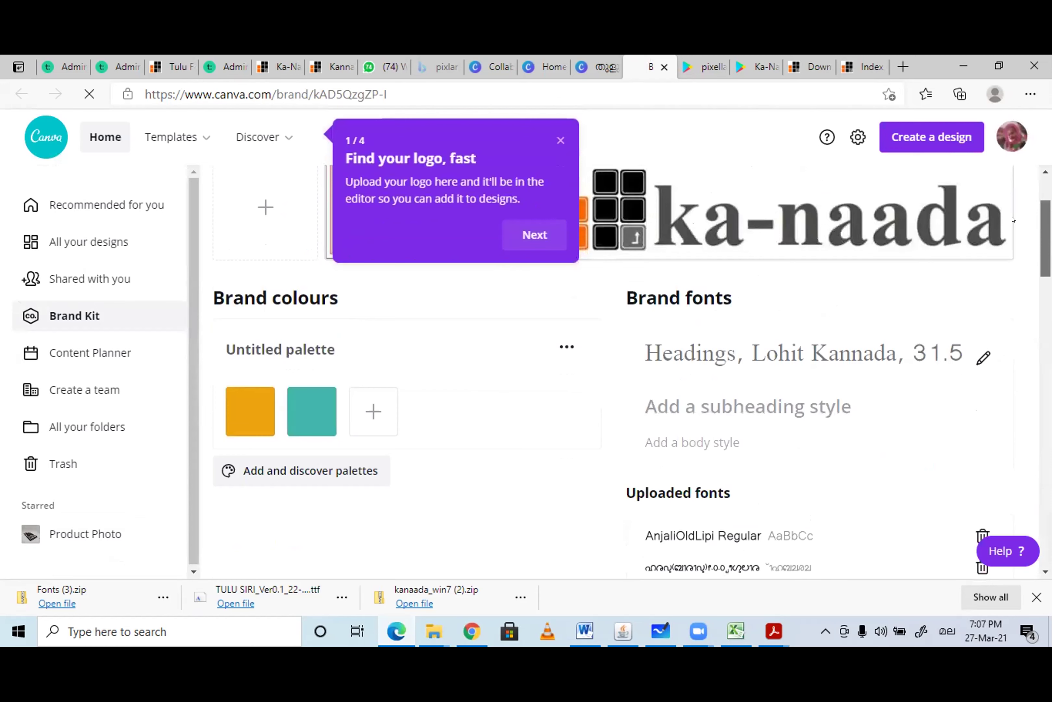
scroll(987, 235, "up", 3)
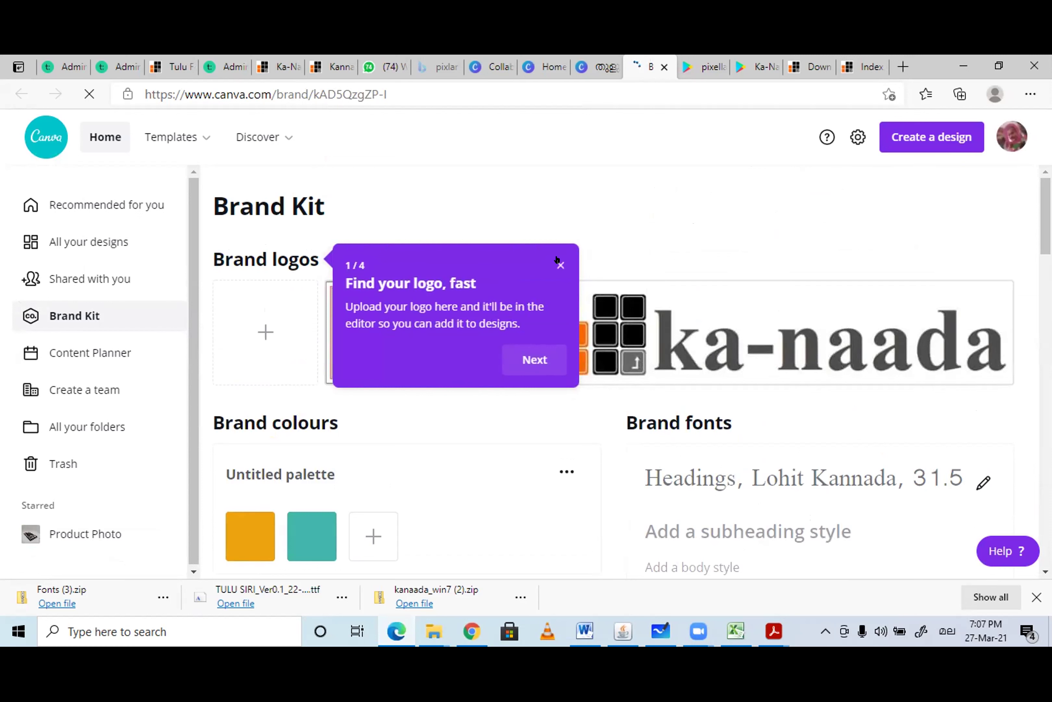
left_click(548, 267)
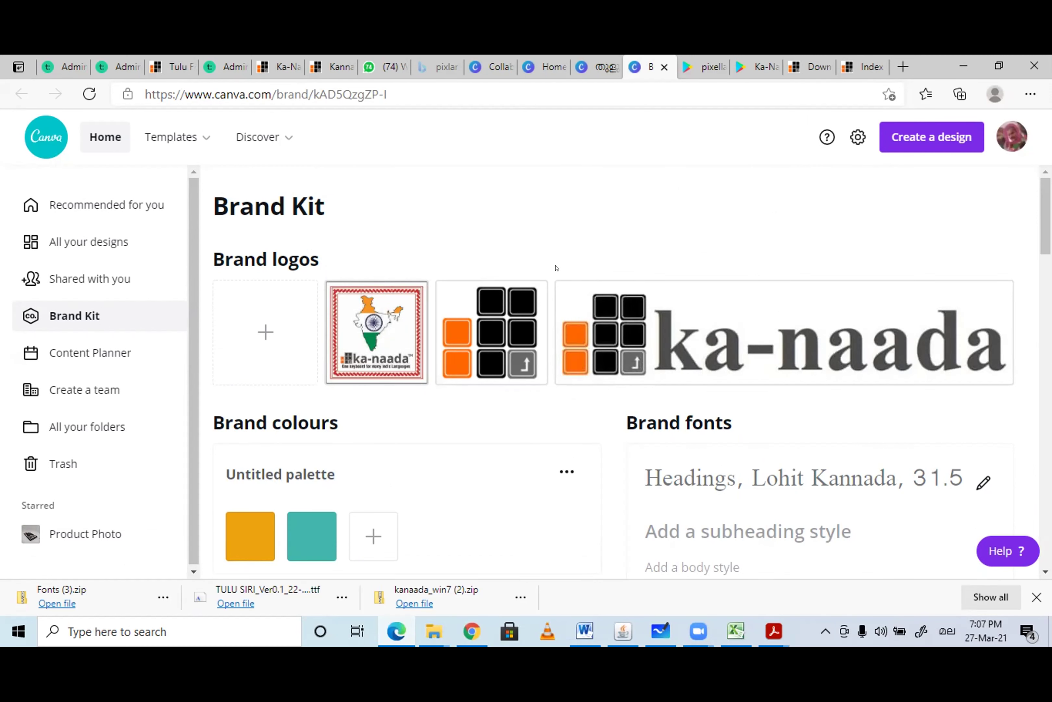
Examine the Brand Kit's brand fonts section and its list of uploaded fonts.
scroll(557, 271, "down", 4)
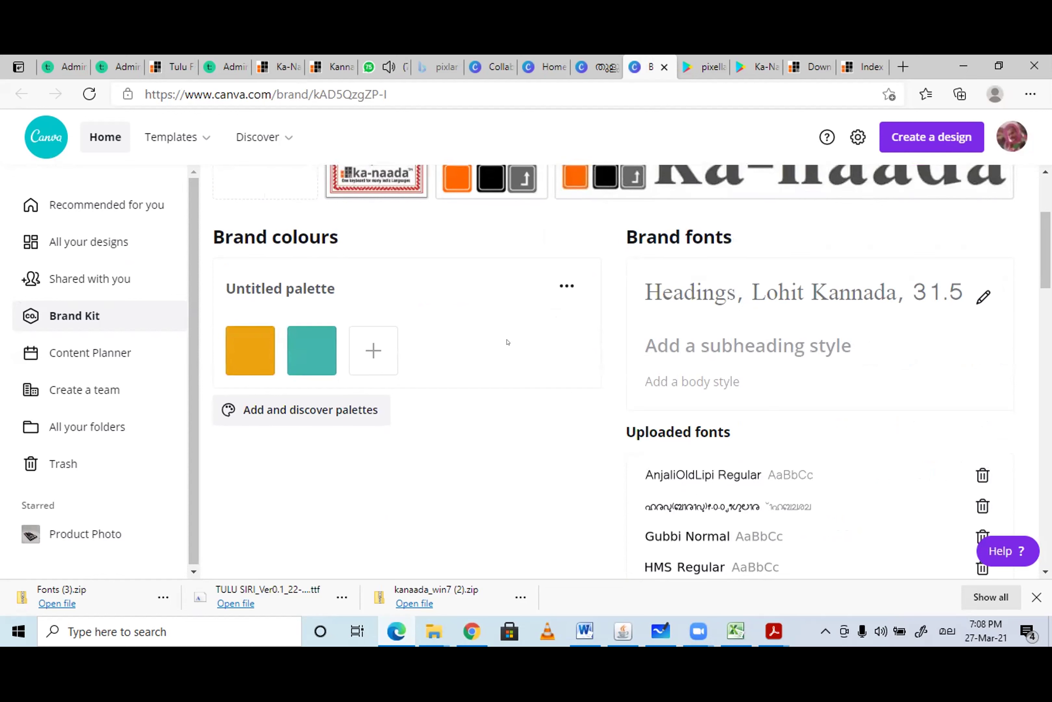
scroll(645, 392, "up", 4)
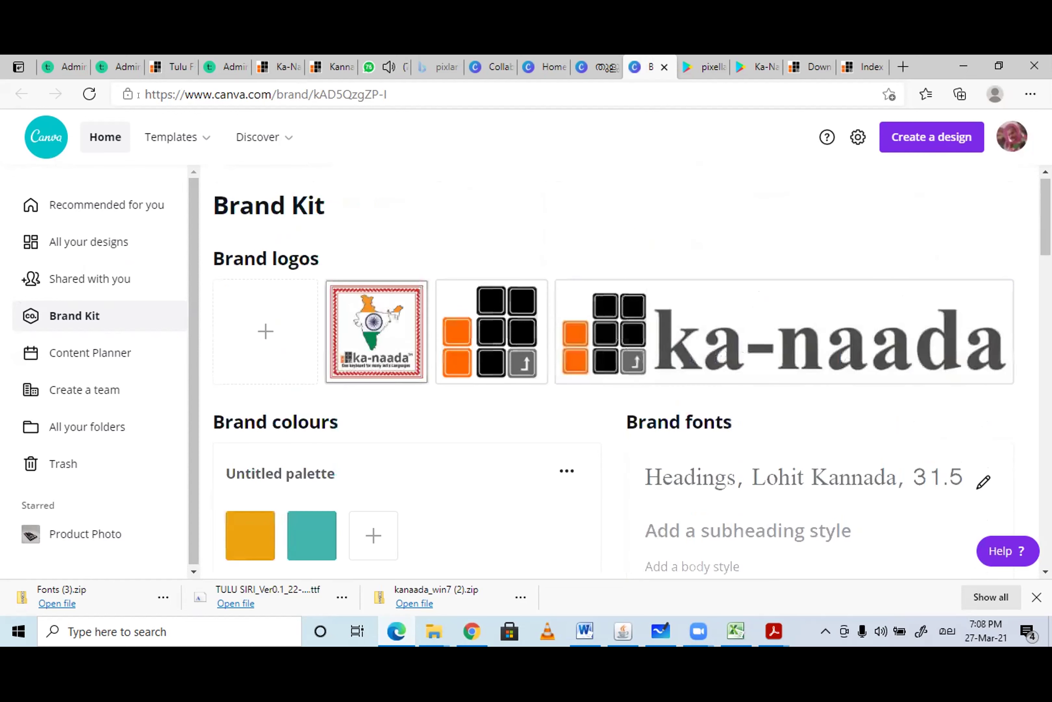
scroll(804, 353, "down", 4)
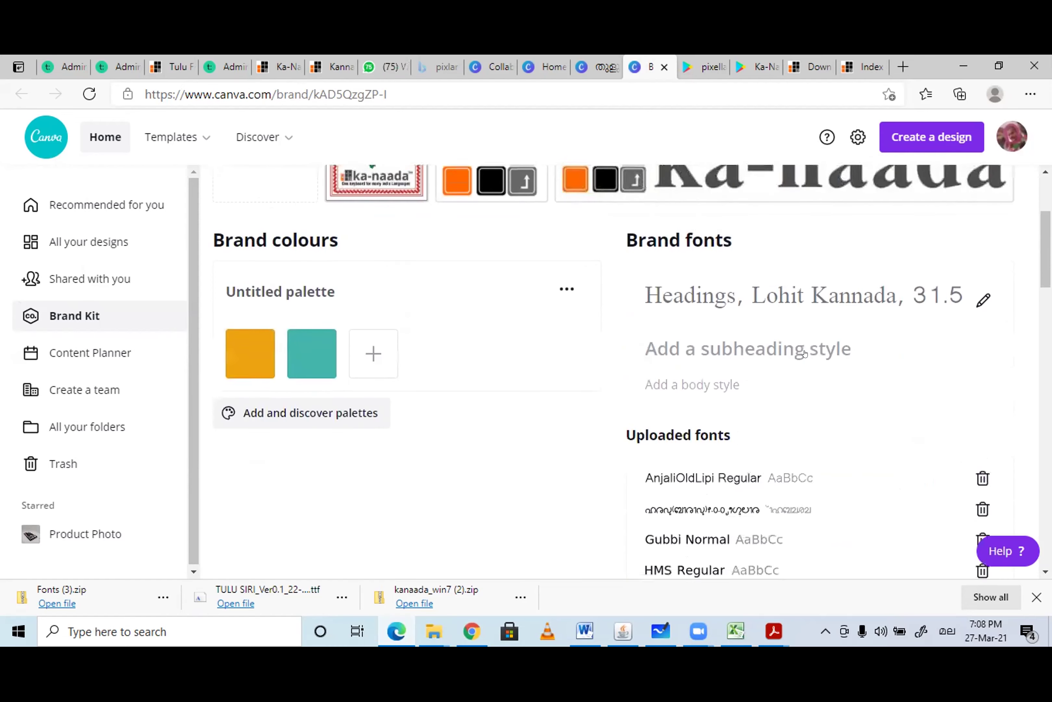
scroll(752, 322, "down", 5)
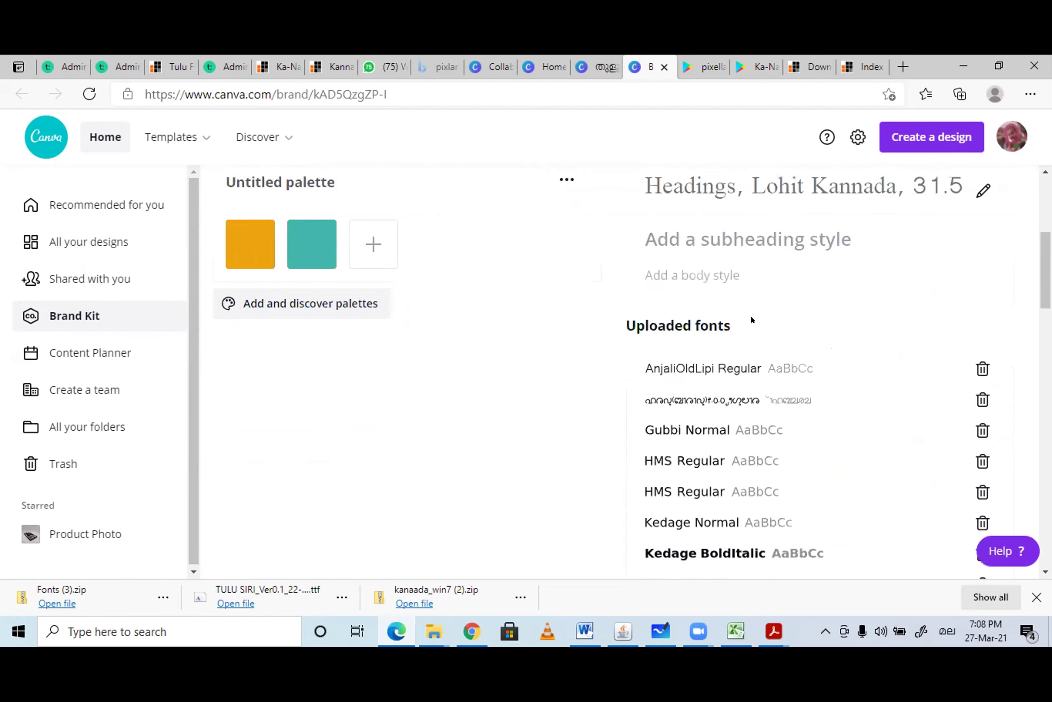
scroll(746, 321, "up", 5)
scroll(745, 321, "down", 5)
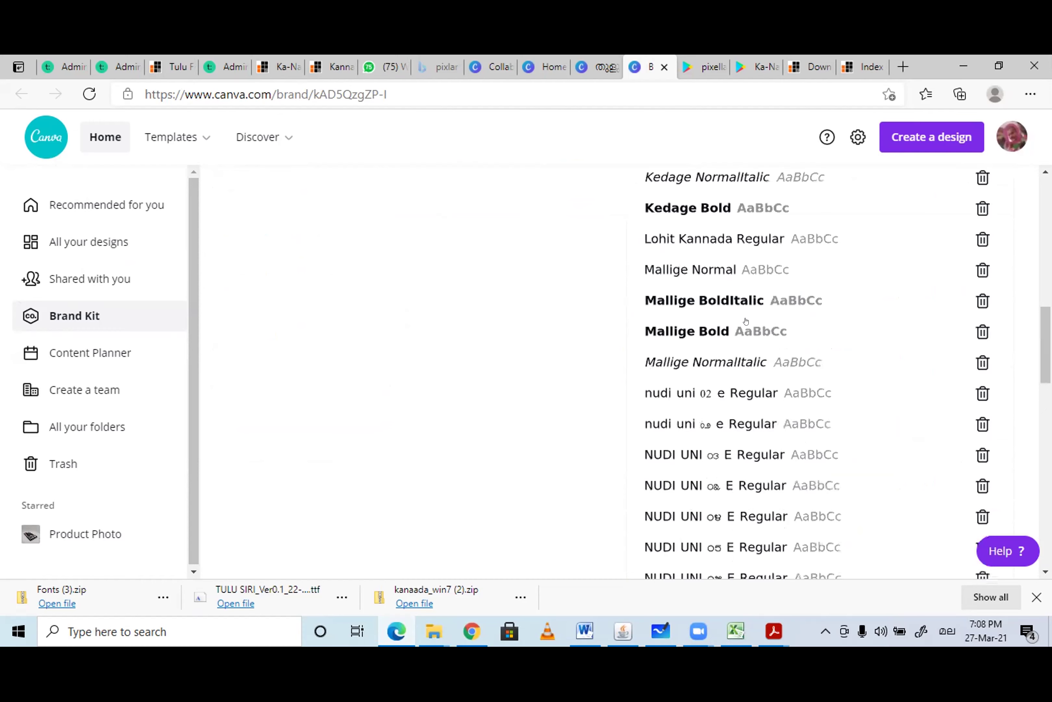
scroll(745, 321, "up", 10)
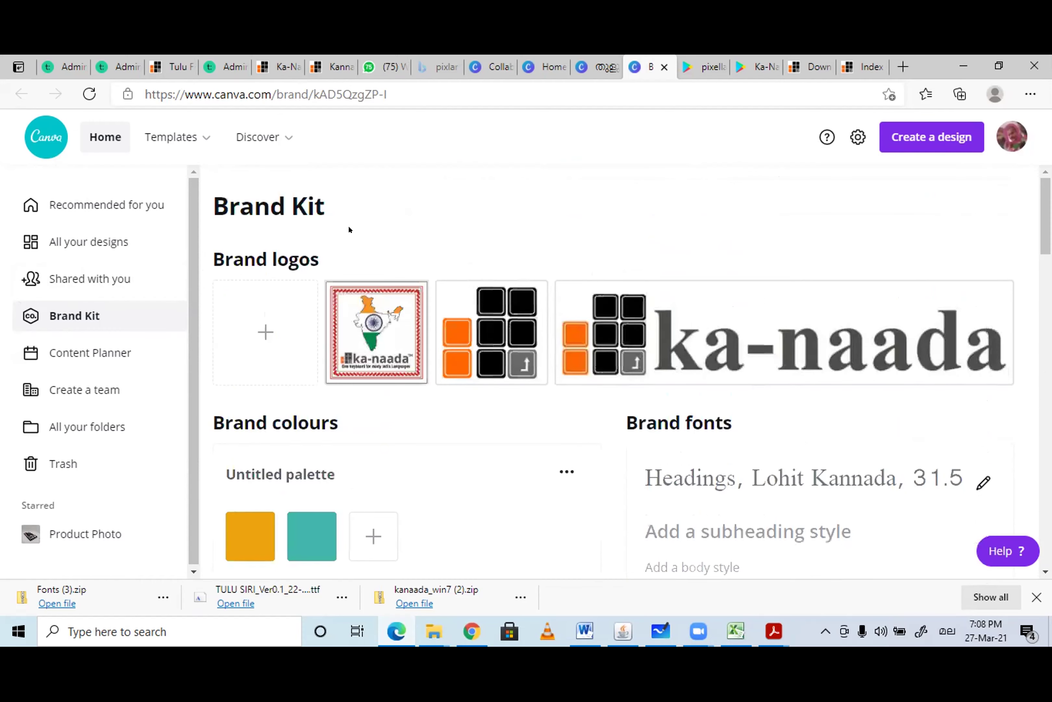
scroll(507, 401, "down", 5)
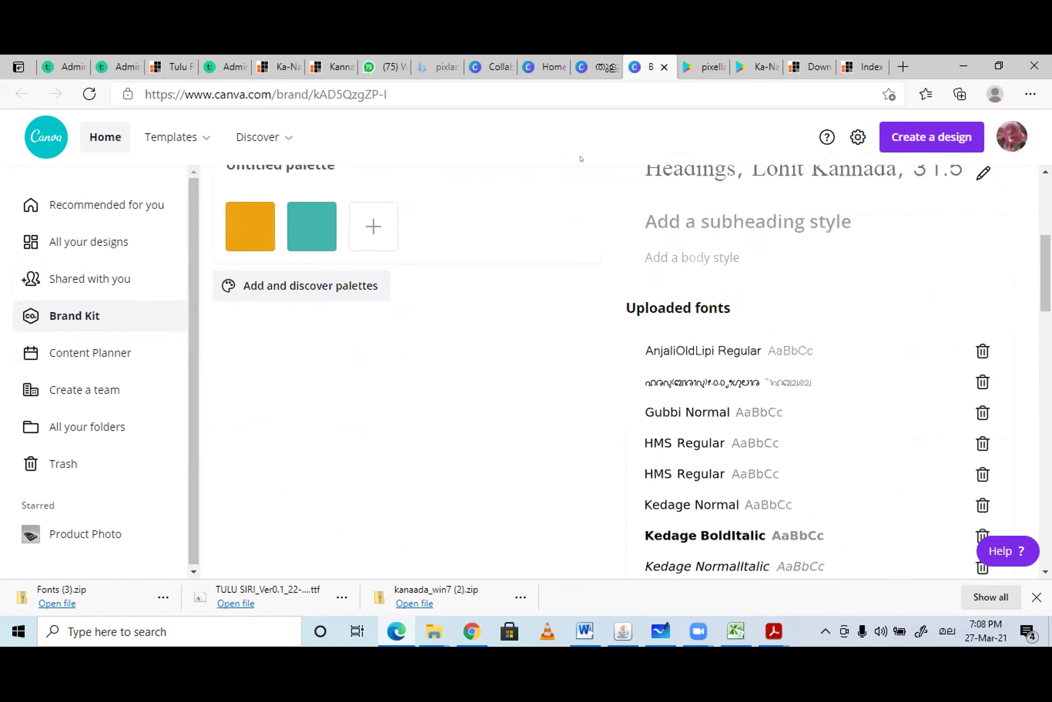
Return to the slide design and apply the TULUSRI Regular font to the "തുളു" heading by searching fonts for "tulu".
left_click(596, 63)
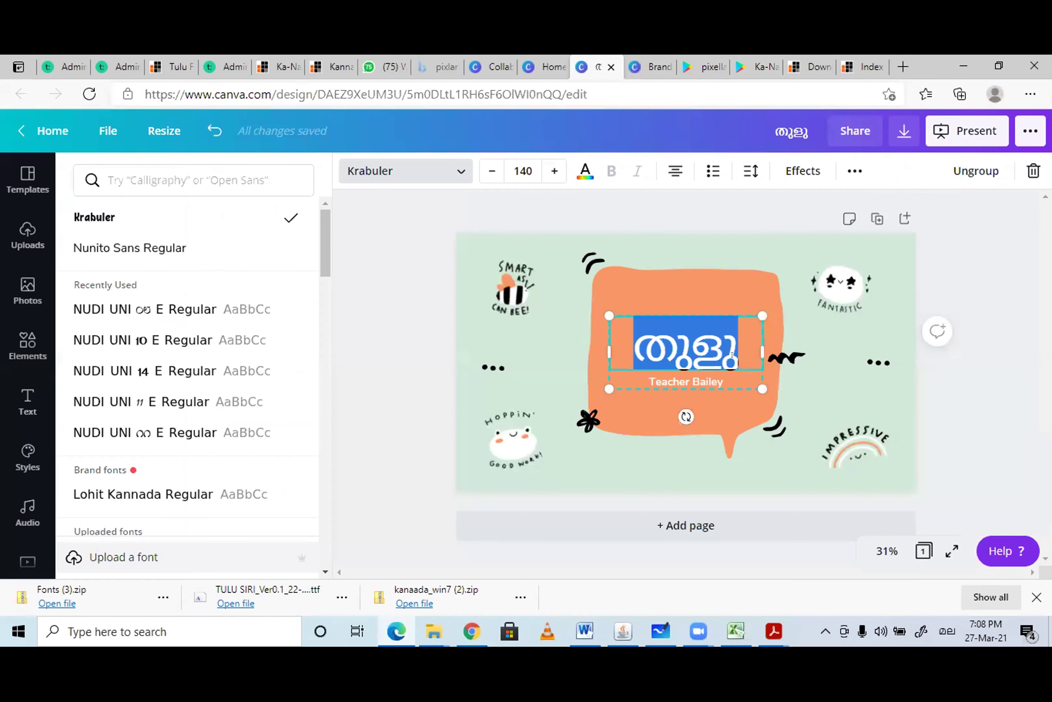
left_click(730, 343)
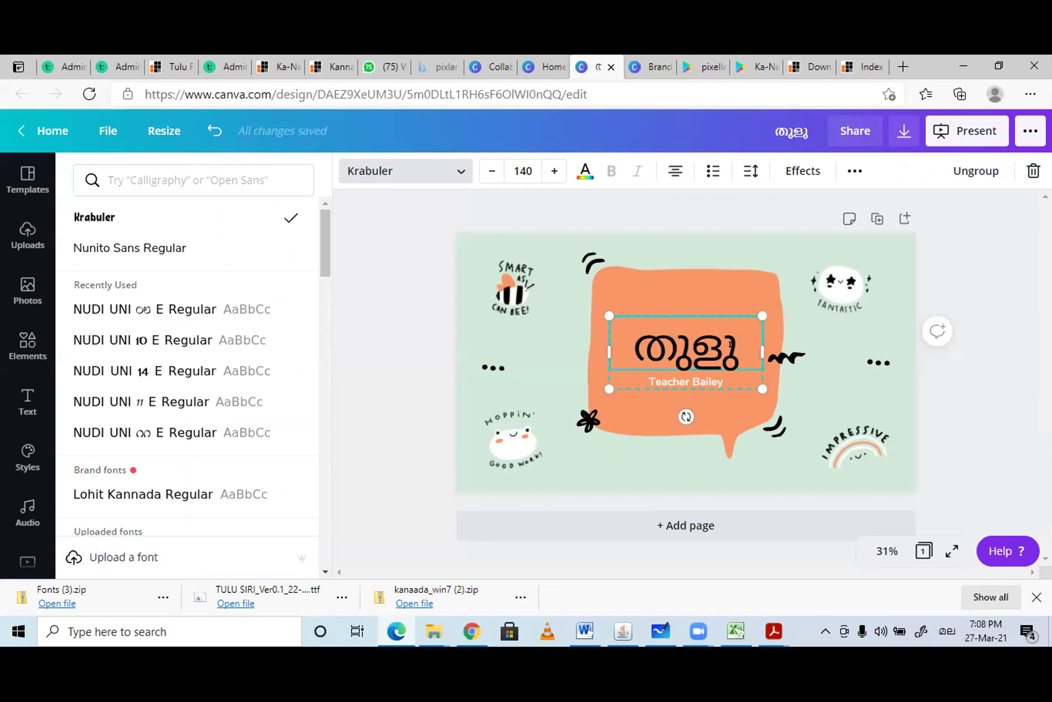
double_click(730, 343)
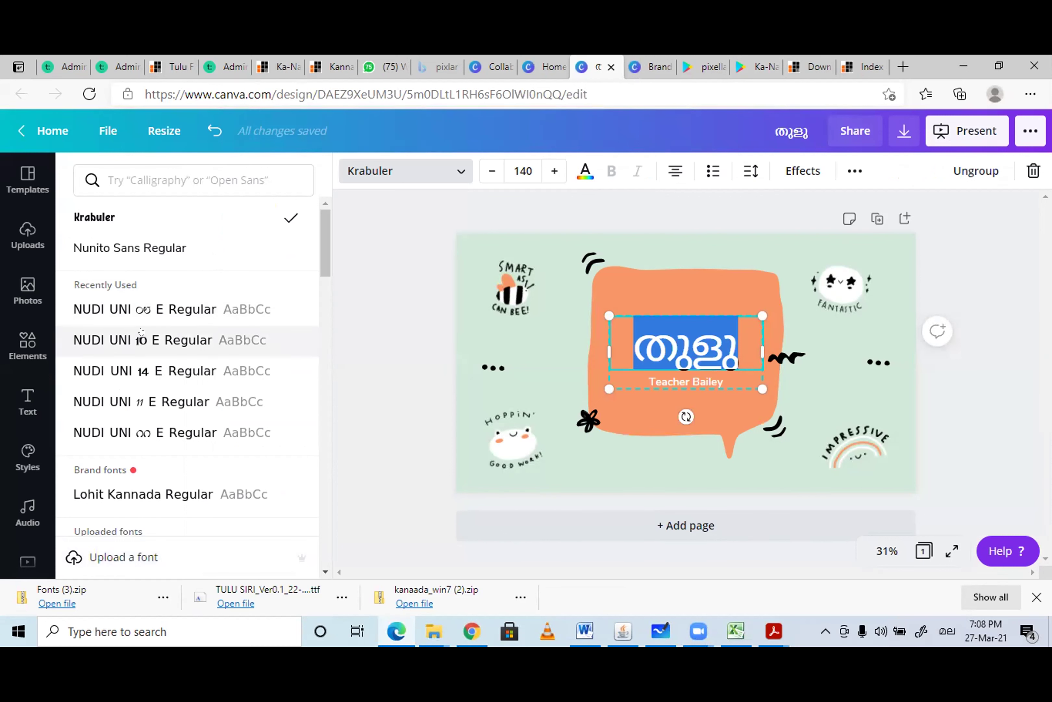
left_click(142, 171)
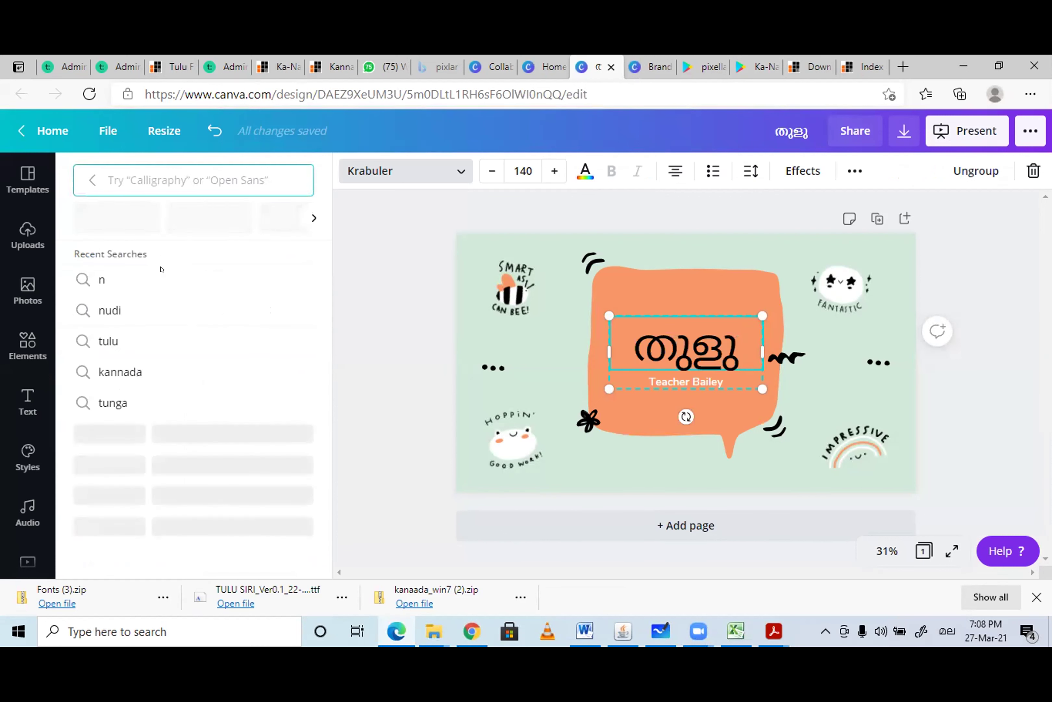
scroll(136, 366, "down", 1)
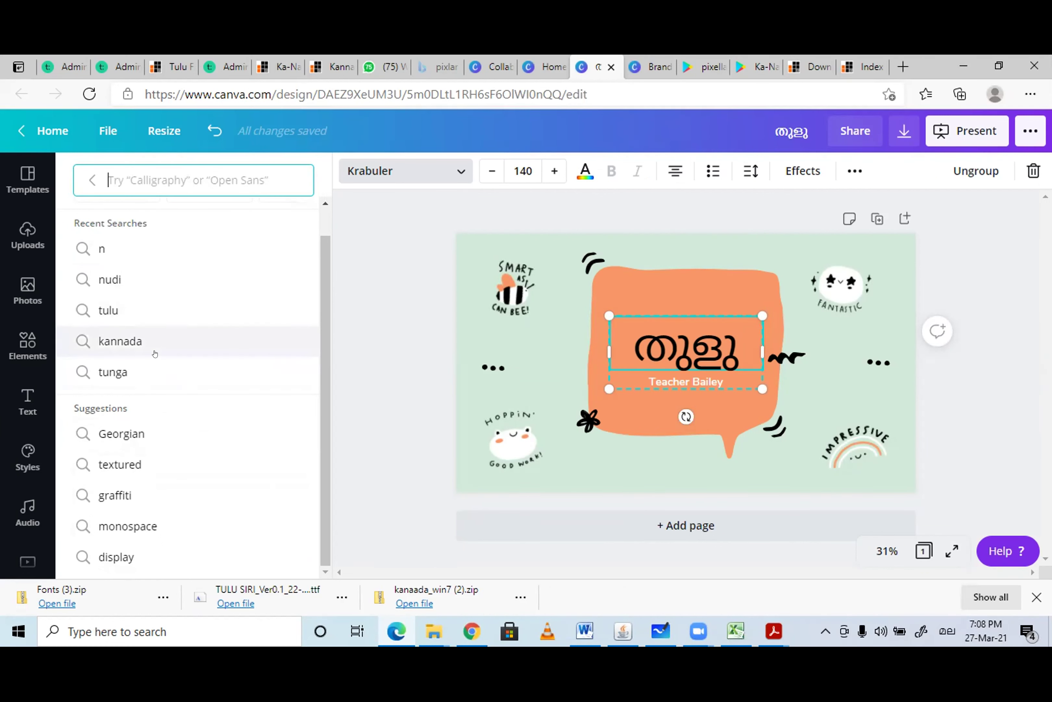
left_click(129, 308)
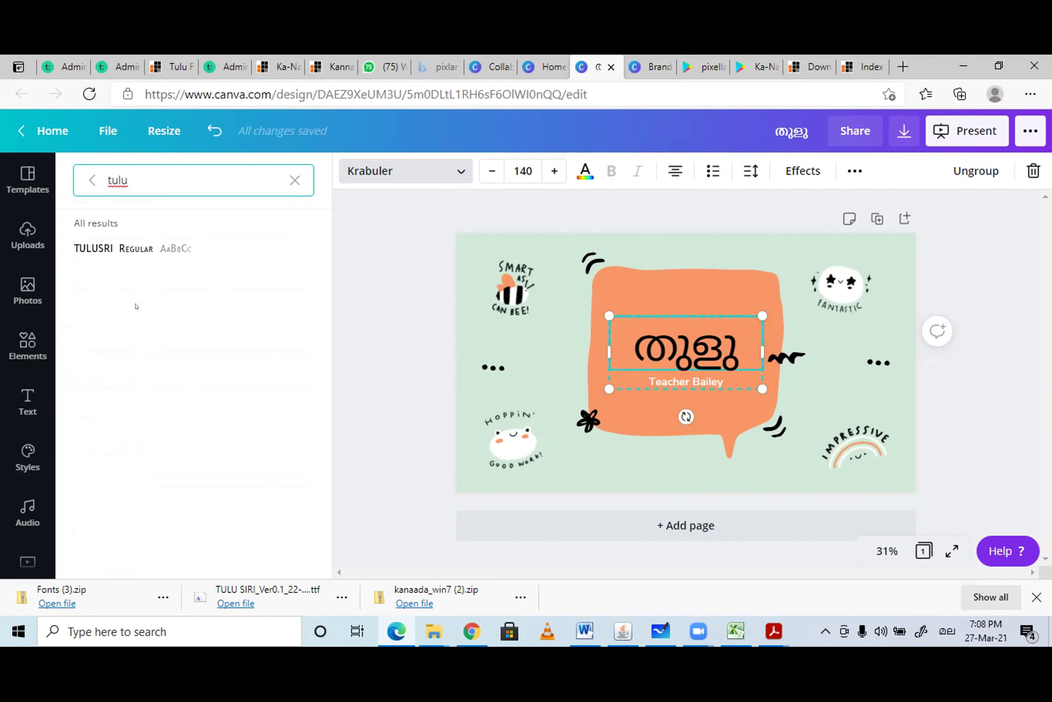
left_click(117, 247)
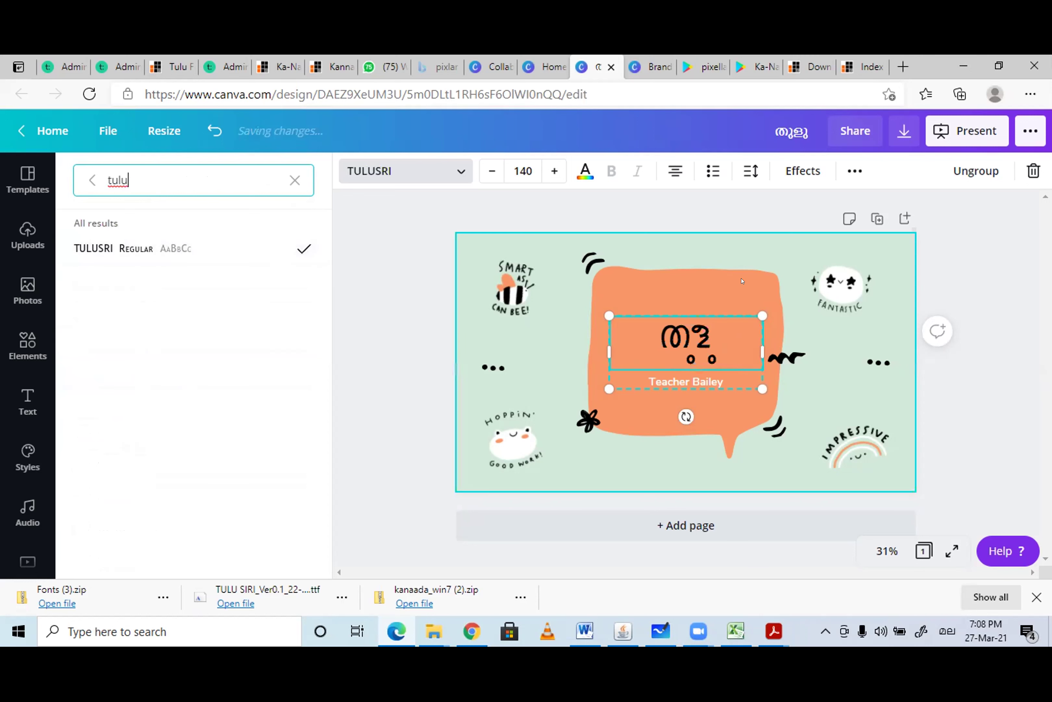
Enlarge the heading group to font size 171 and reposition it inside the orange speech bubble.
left_click_drag(762, 316, 798, 300)
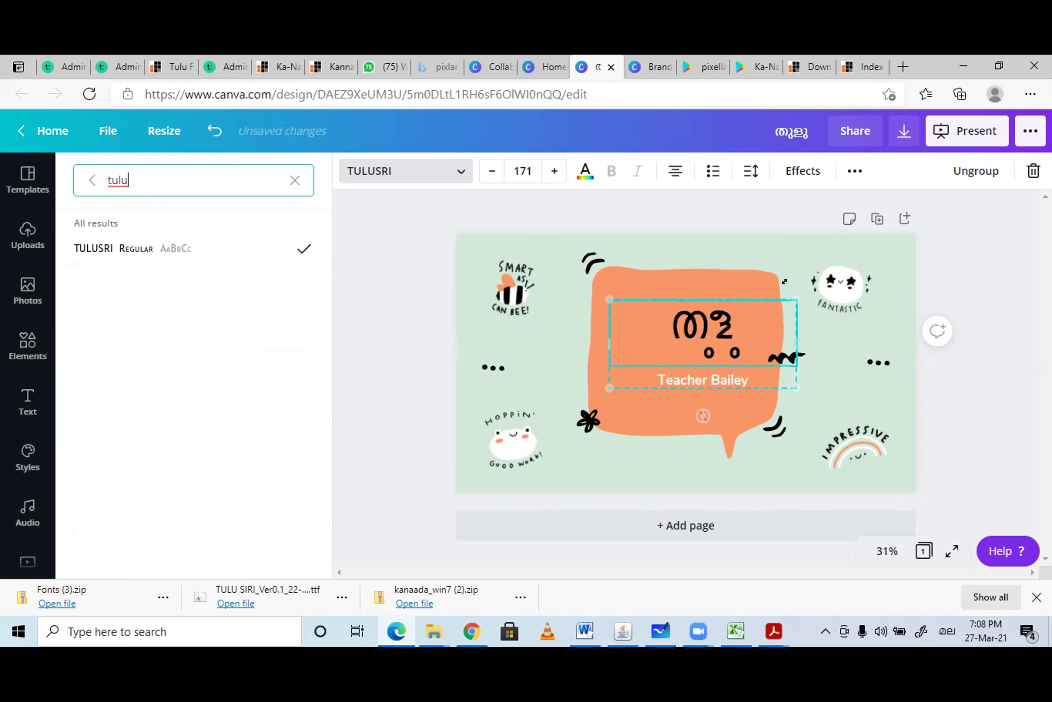
key("Escape")
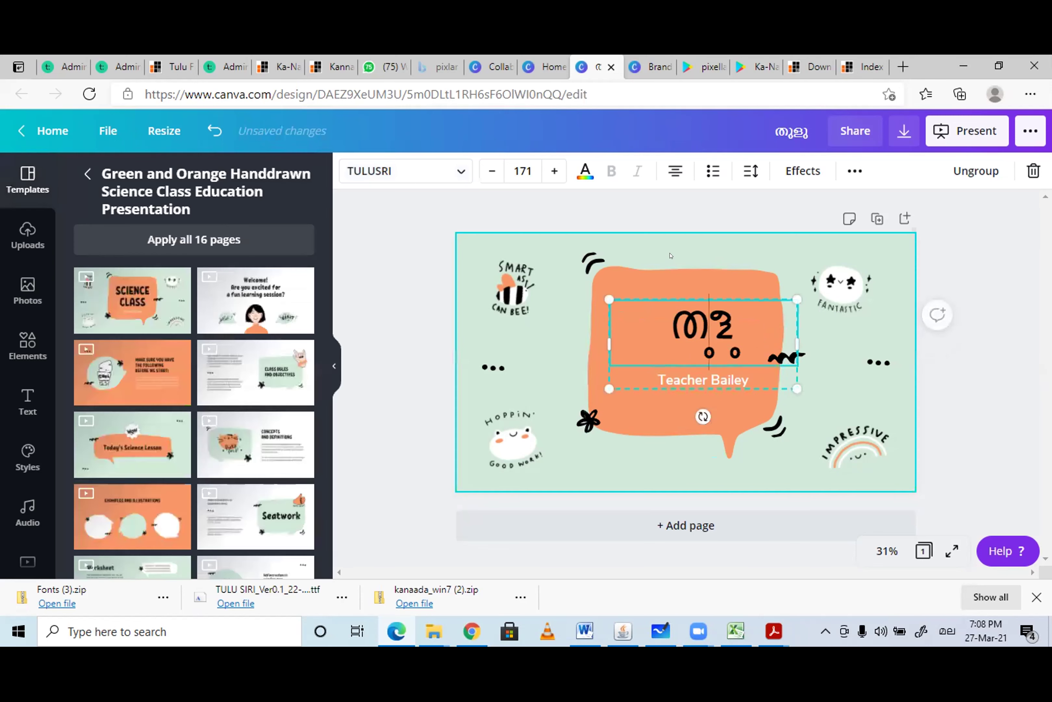
left_click_drag(668, 333, 668, 340)
double_click(668, 339)
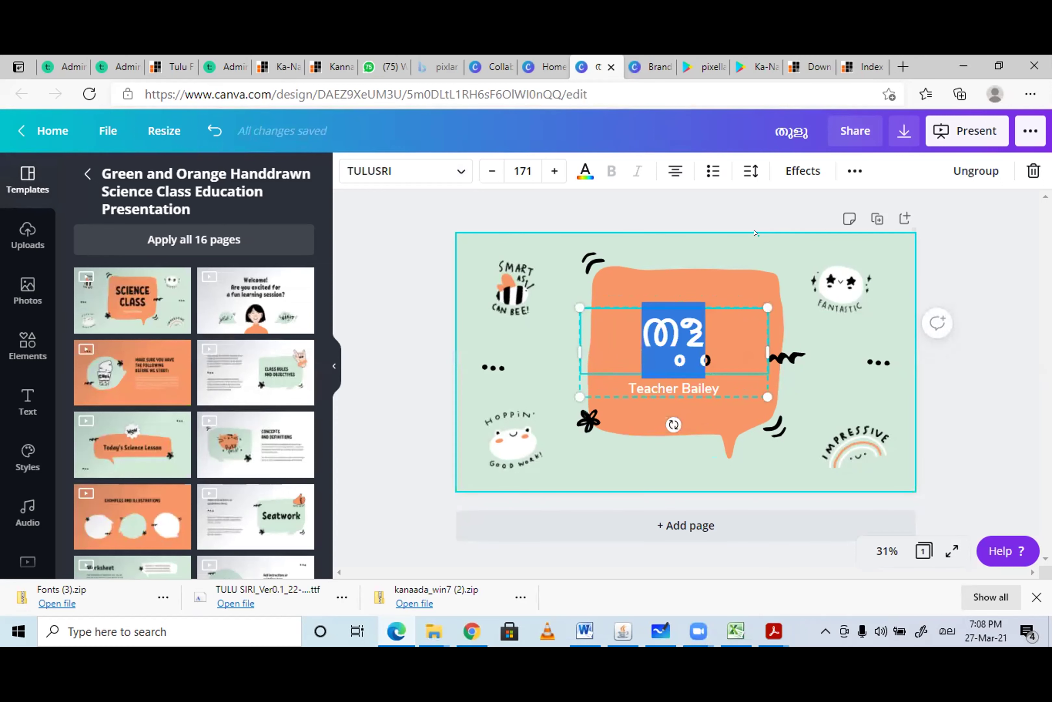
Change the Tulu heading's text colour to the bright red from the default colours.
key("Escape")
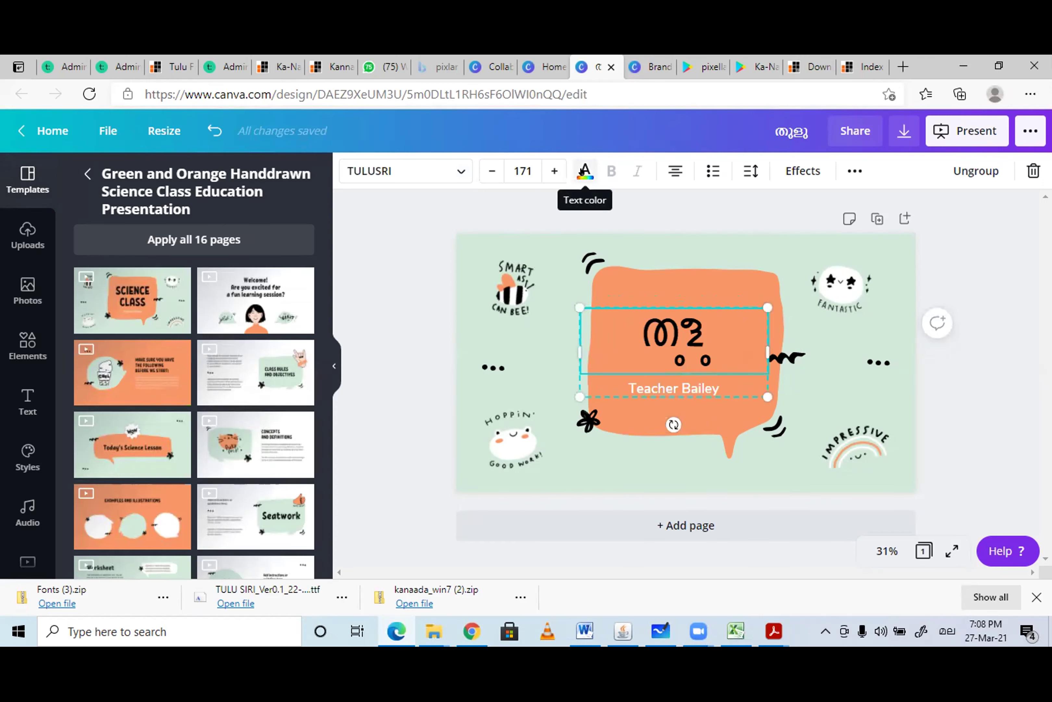
left_click(583, 172)
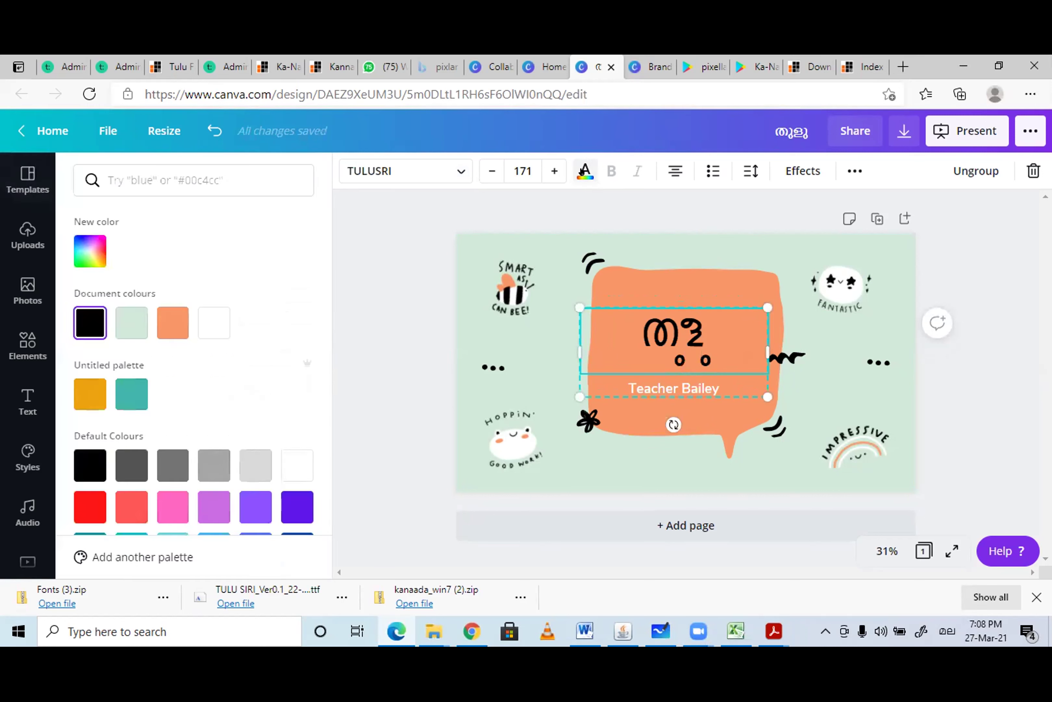
left_click(173, 323)
left_click(79, 457)
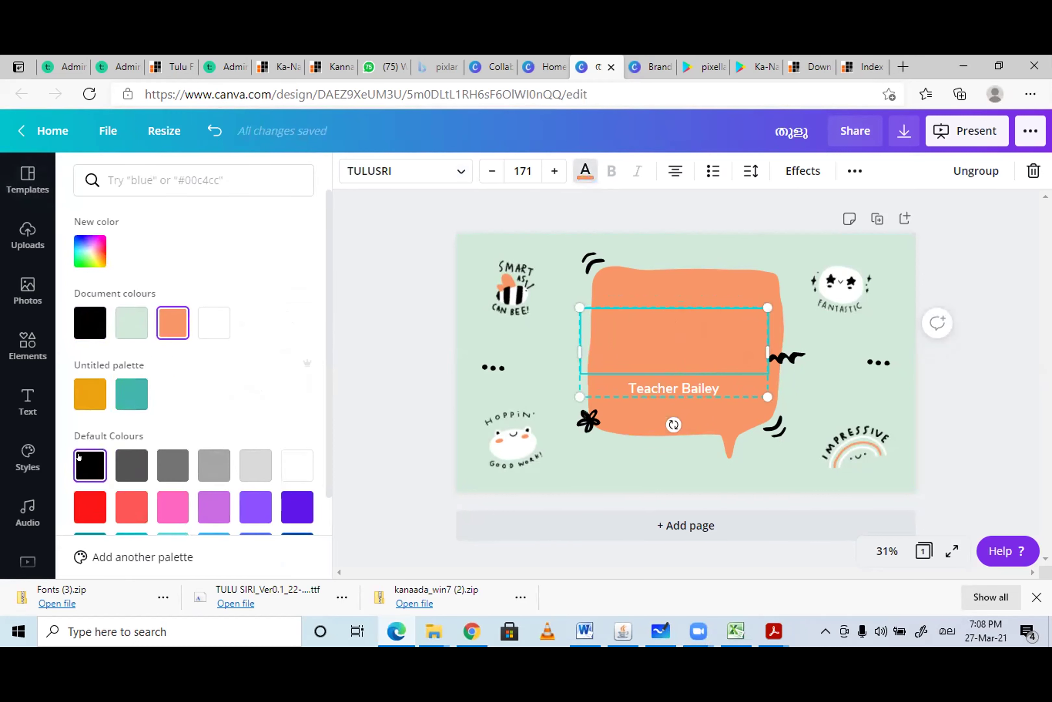
left_click(89, 507)
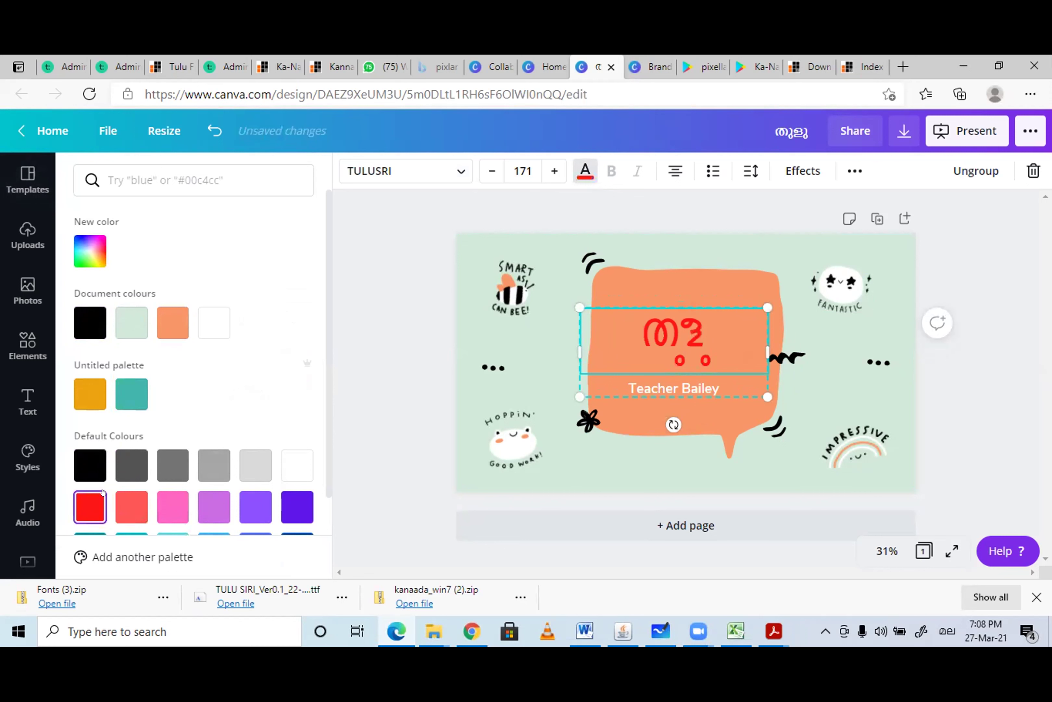
Try the Curve, Glitch with an offset of 63, Lift, Shadow and Hollow text effects on the Tulu heading.
left_click(802, 170)
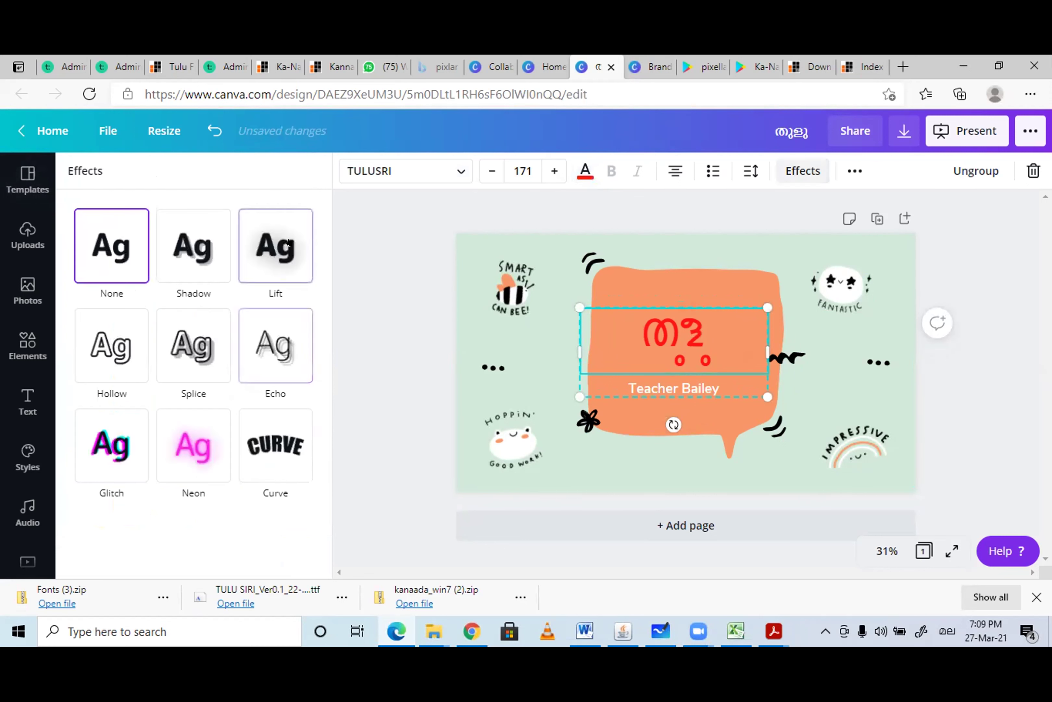
left_click(277, 440)
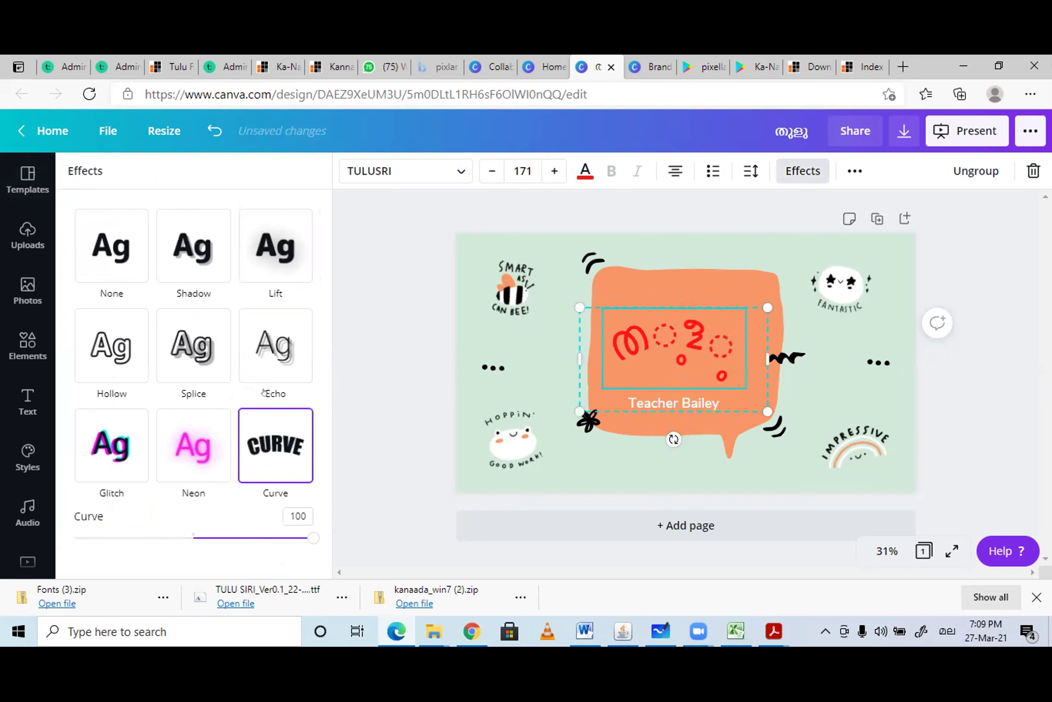
left_click(114, 441)
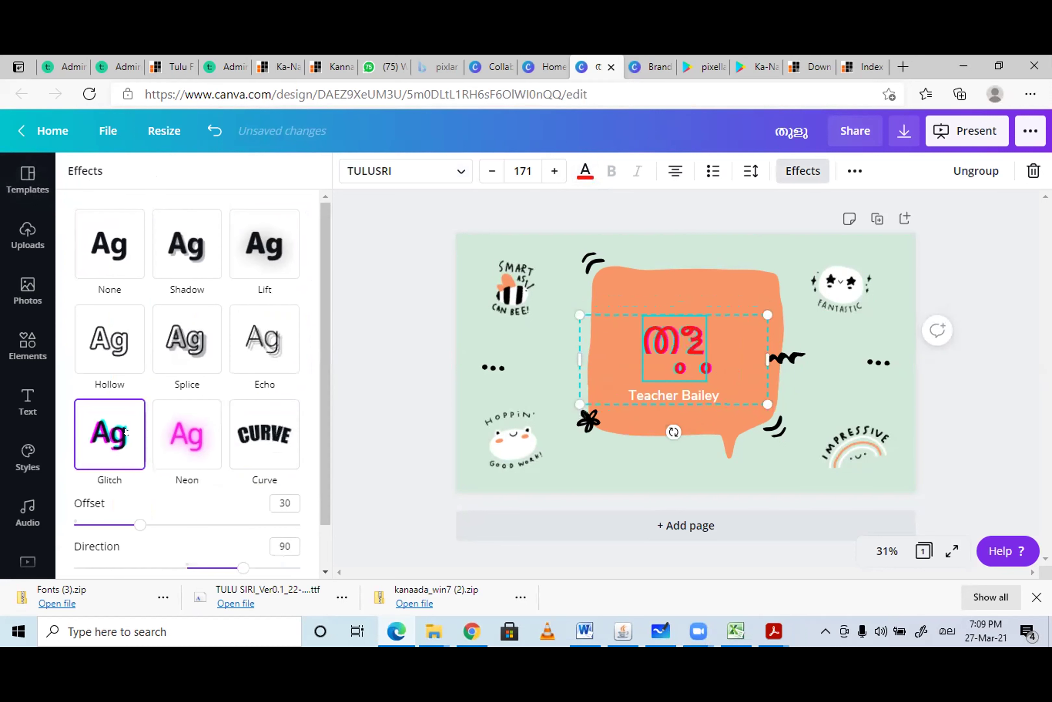
left_click_drag(141, 527, 213, 530)
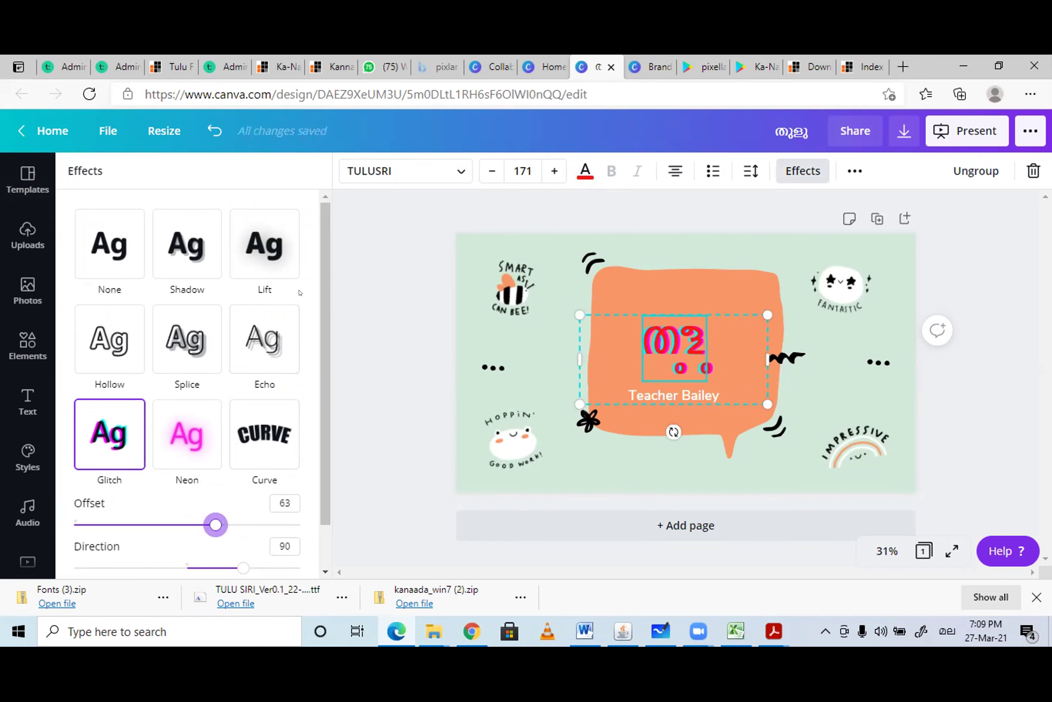
left_click(254, 256)
left_click(187, 256)
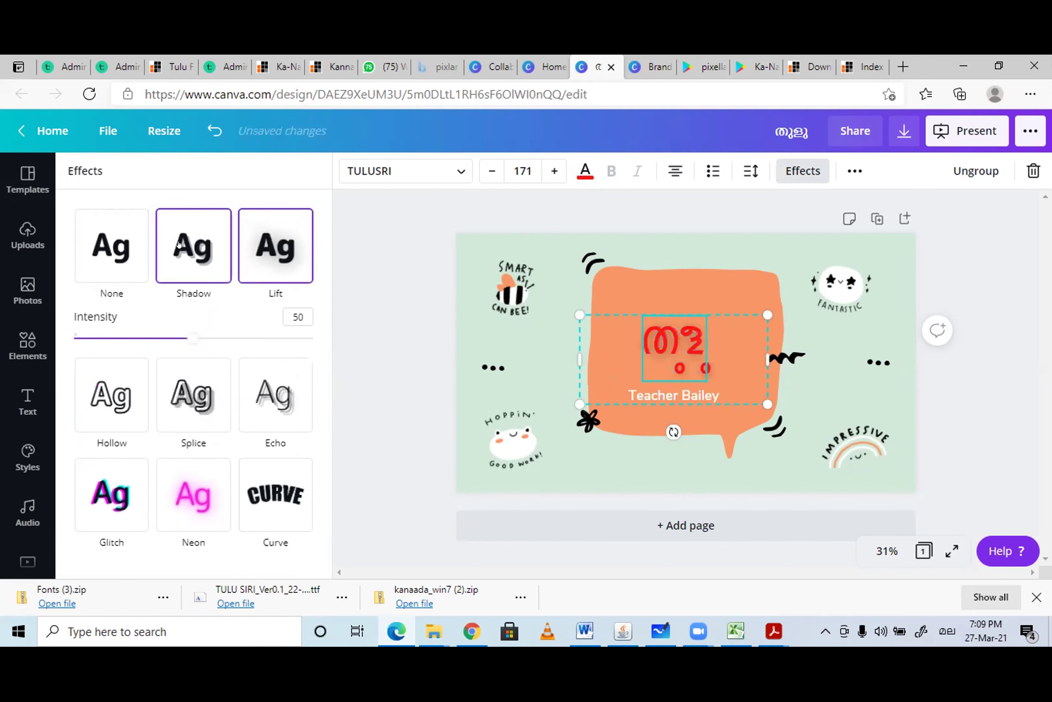
left_click(104, 245)
left_click(111, 344)
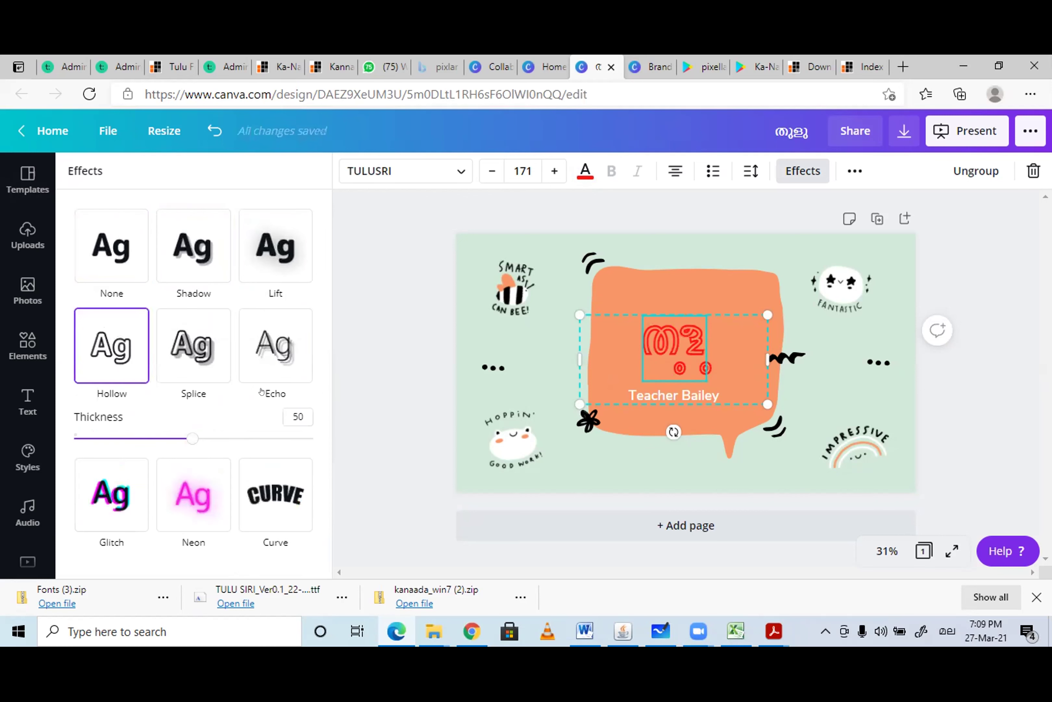
Apply the Splice effect to the Tulu heading and leave the design for the Canva home page.
left_click(193, 344)
scroll(214, 419, "down", 2)
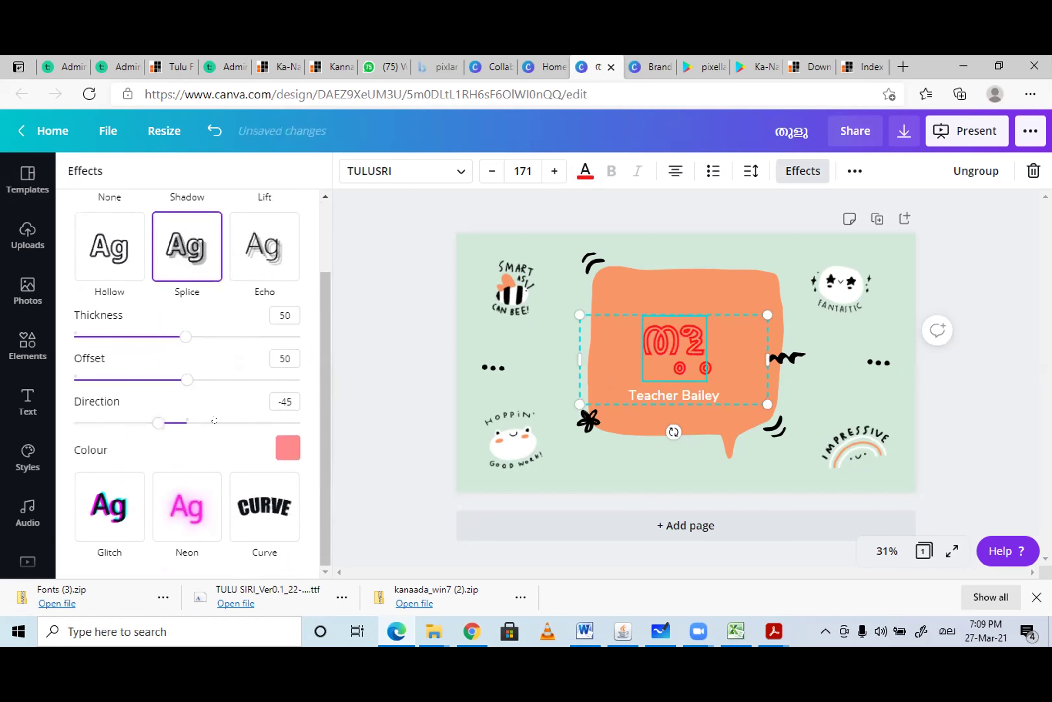
scroll(223, 454, "up", 2)
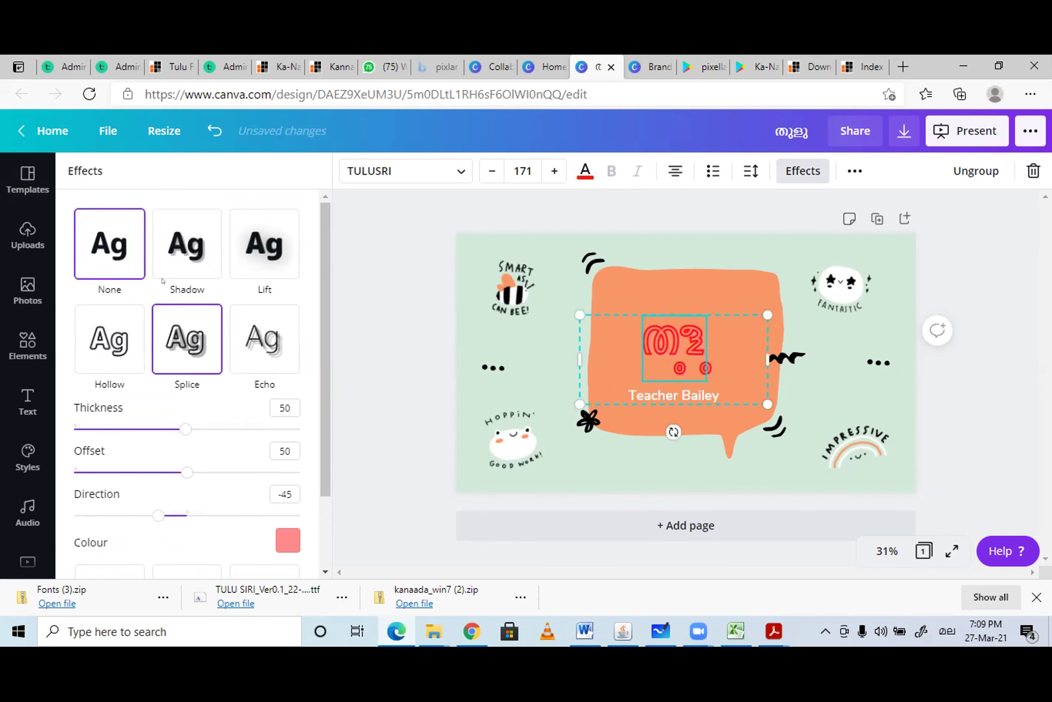
left_click(64, 131)
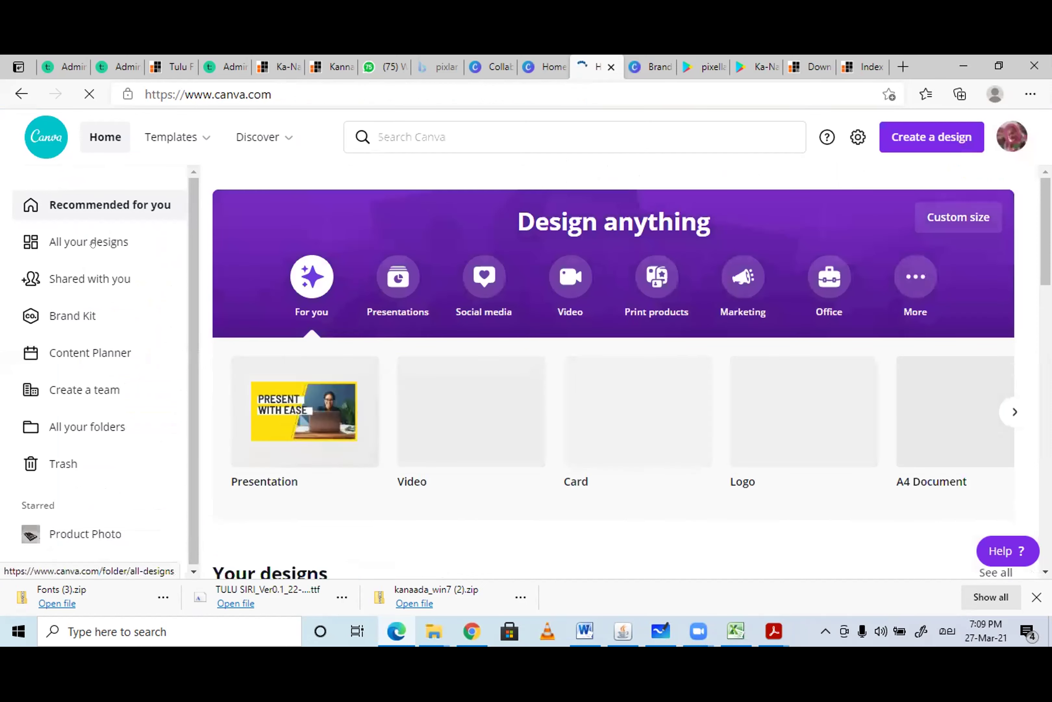
Open the "Tulu Alphabet Chart-Multi Langauge" design from the collection of all designs.
left_click(92, 243)
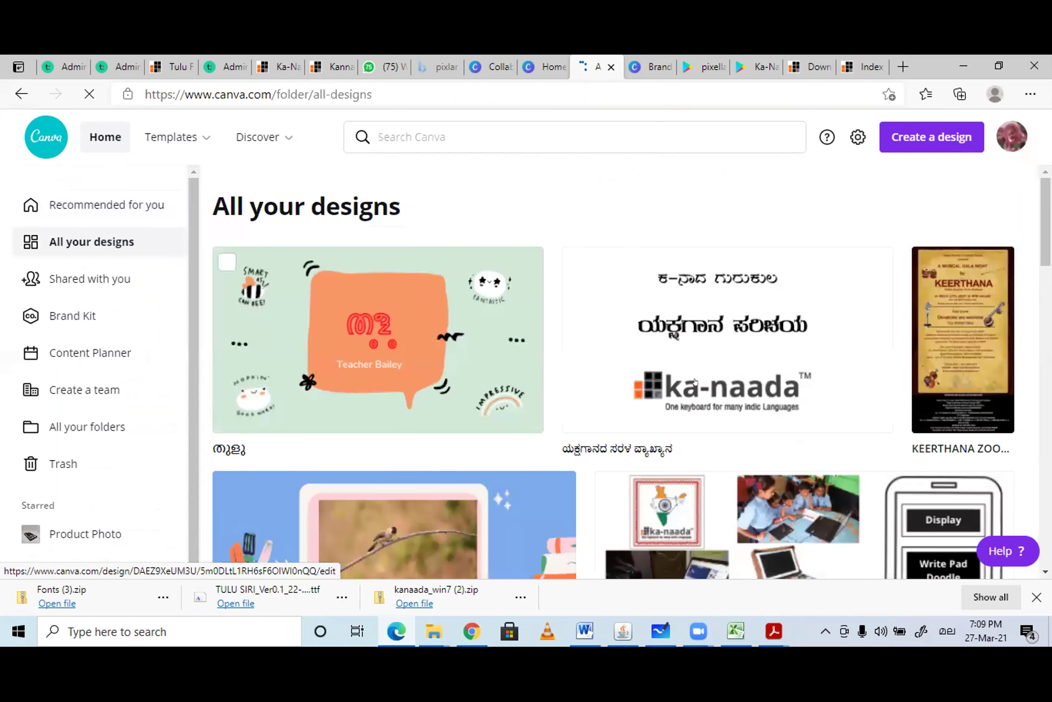
scroll(705, 381, "down", 2)
scroll(705, 381, "down", 5)
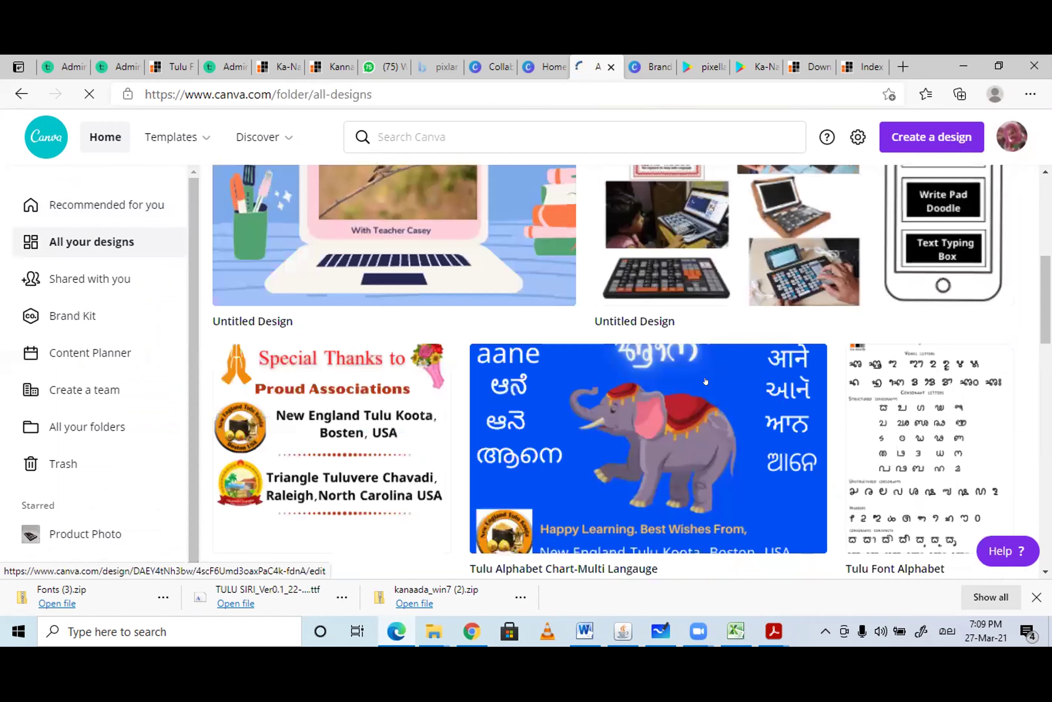
scroll(706, 381, "down", 2)
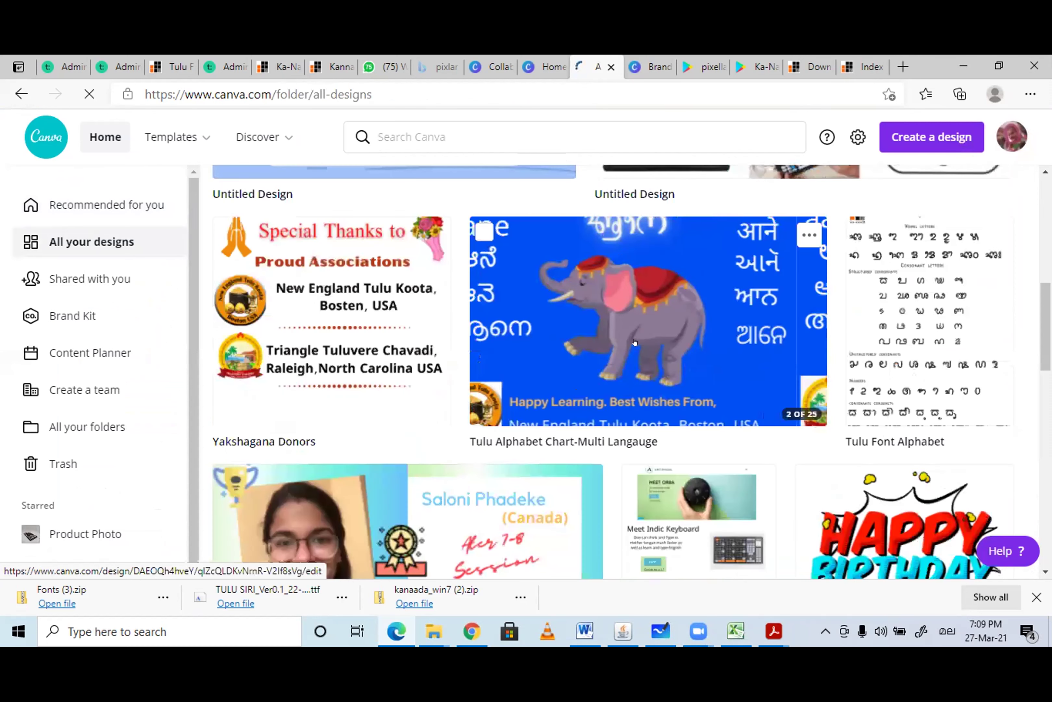
left_click(583, 306)
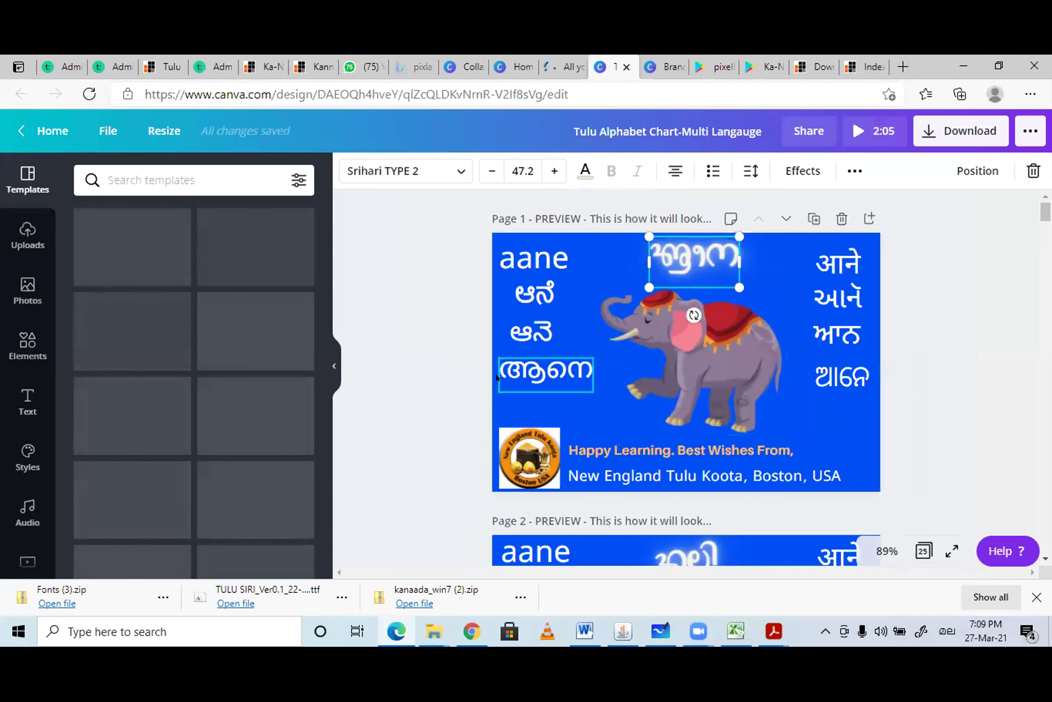
Examine the animal pages of the alphabet chart from the elephant on page 1 to the frog on page 7, selecting the frog page's Tulu word.
left_click(543, 373)
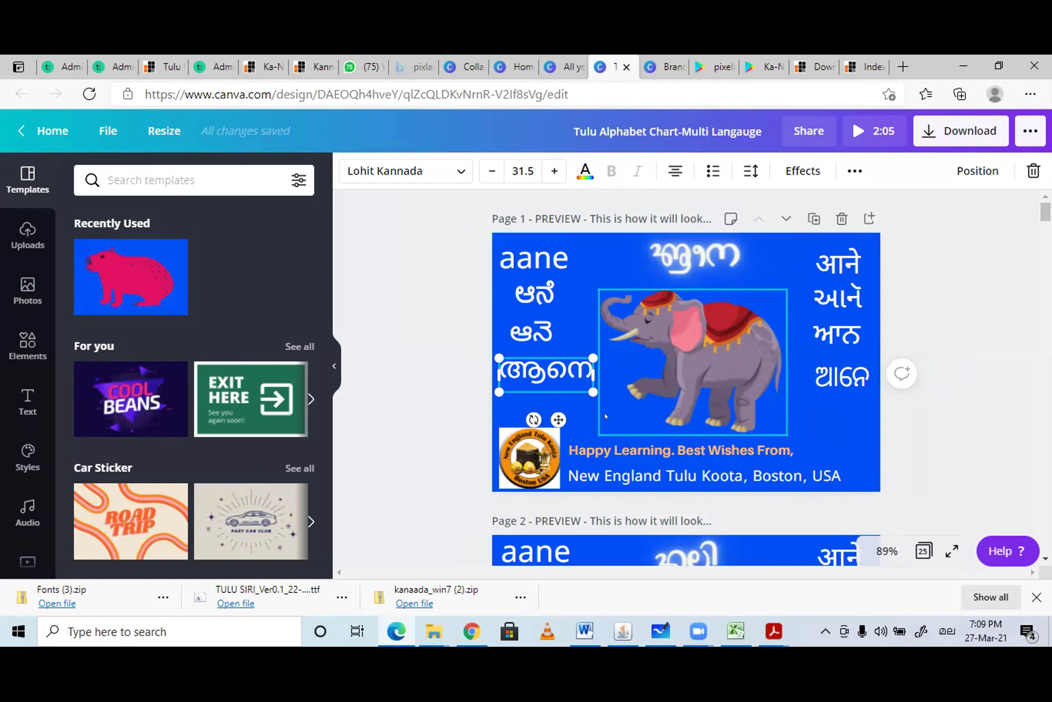
scroll(605, 415, "down", 3)
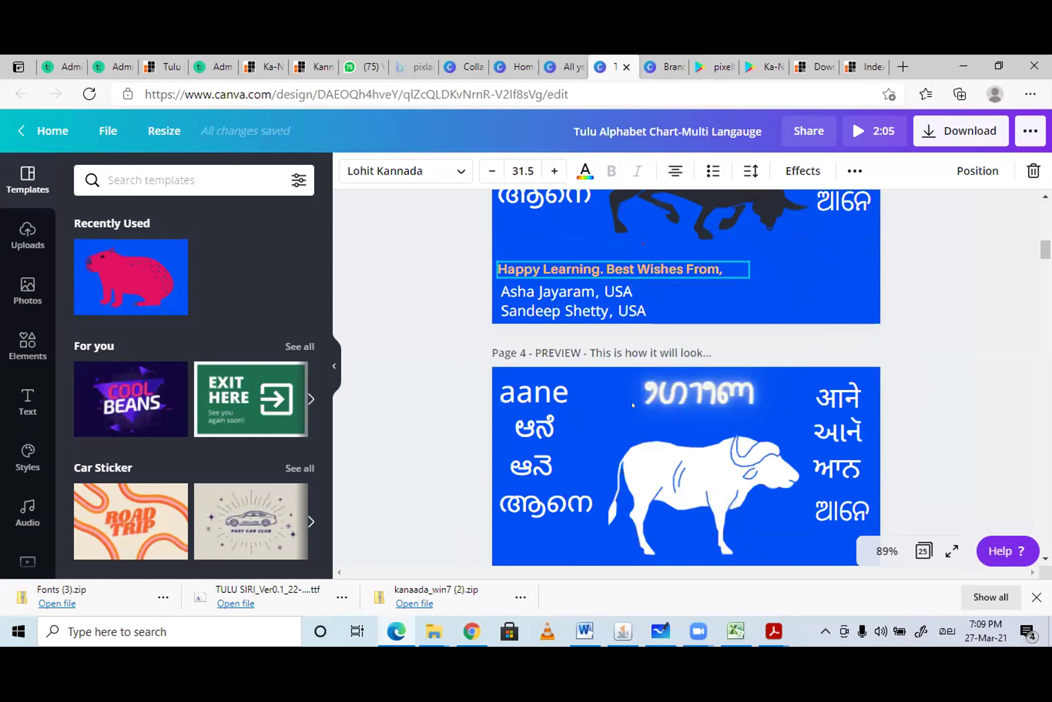
scroll(633, 404, "down", 9)
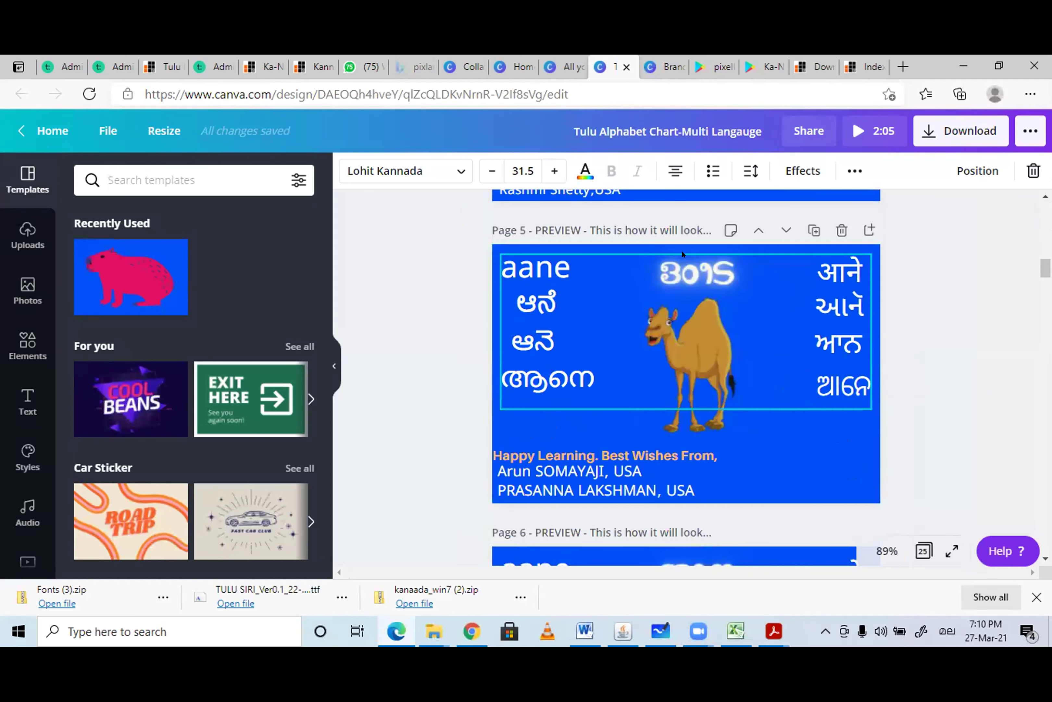
scroll(682, 254, "down", 14)
scroll(596, 378, "up", 3)
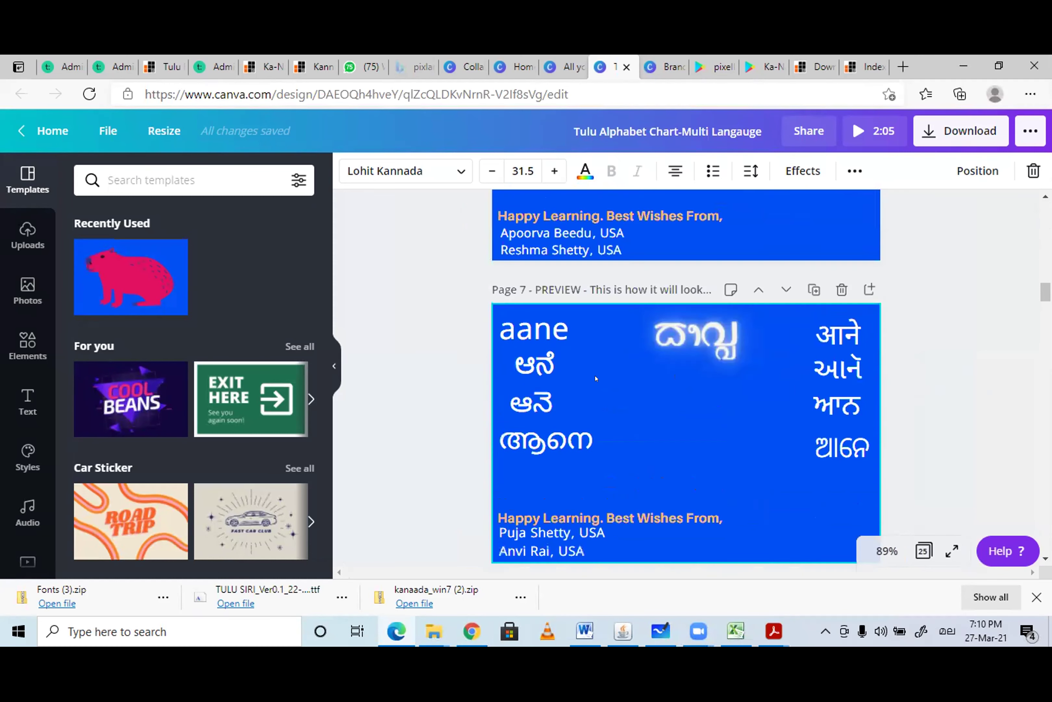
scroll(596, 378, "up", 1)
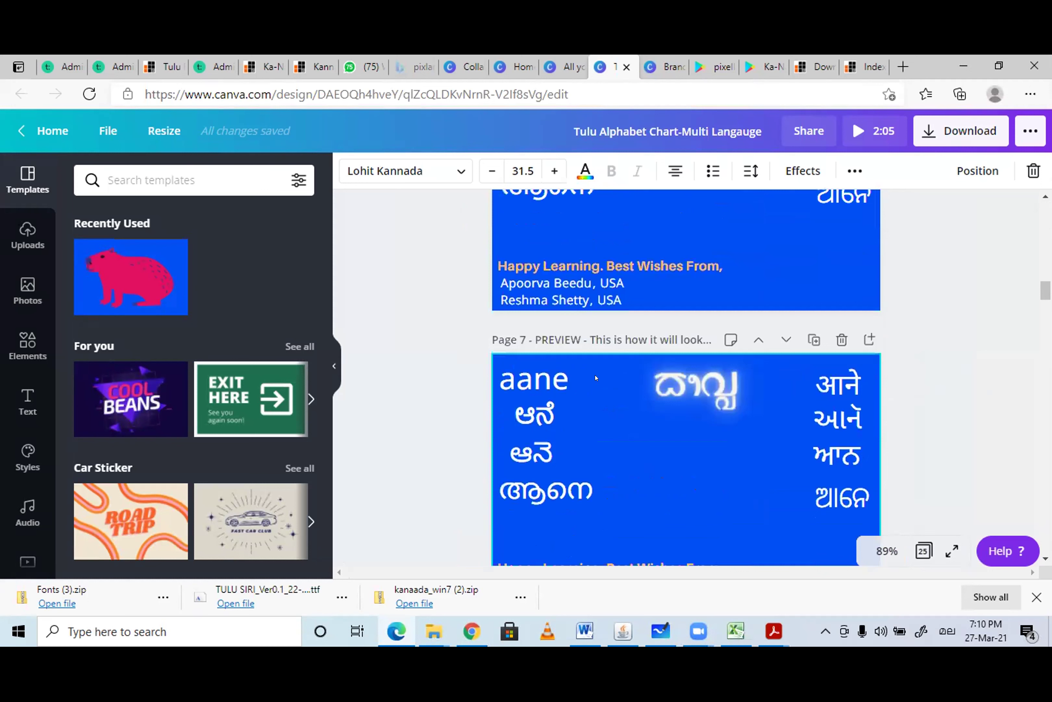
left_click(682, 382)
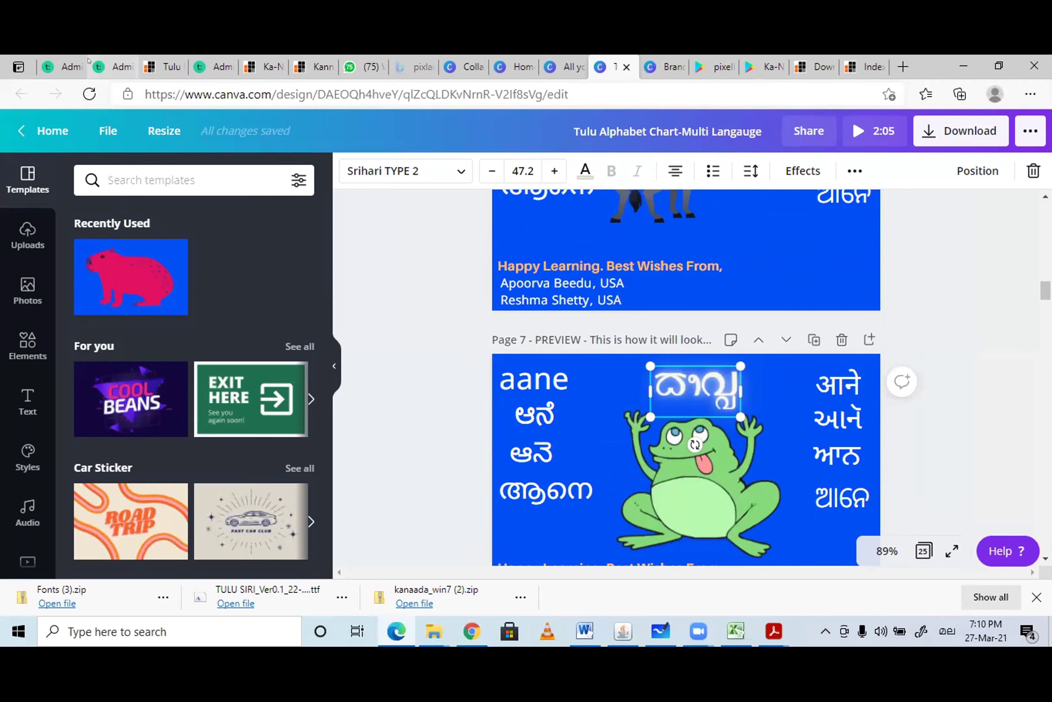
Go to the Tulu Fonts lecture on Teachable and highlight the TULU SIRI and Srihari TYPE 1 font file names.
left_click(61, 67)
left_click(113, 63)
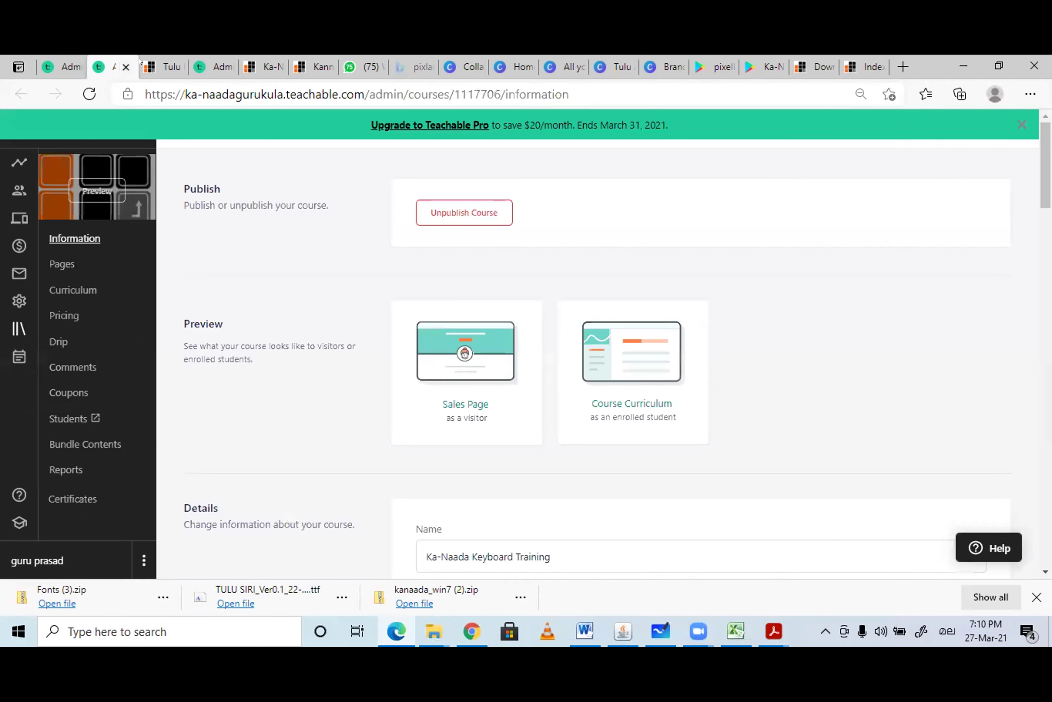
left_click(154, 65)
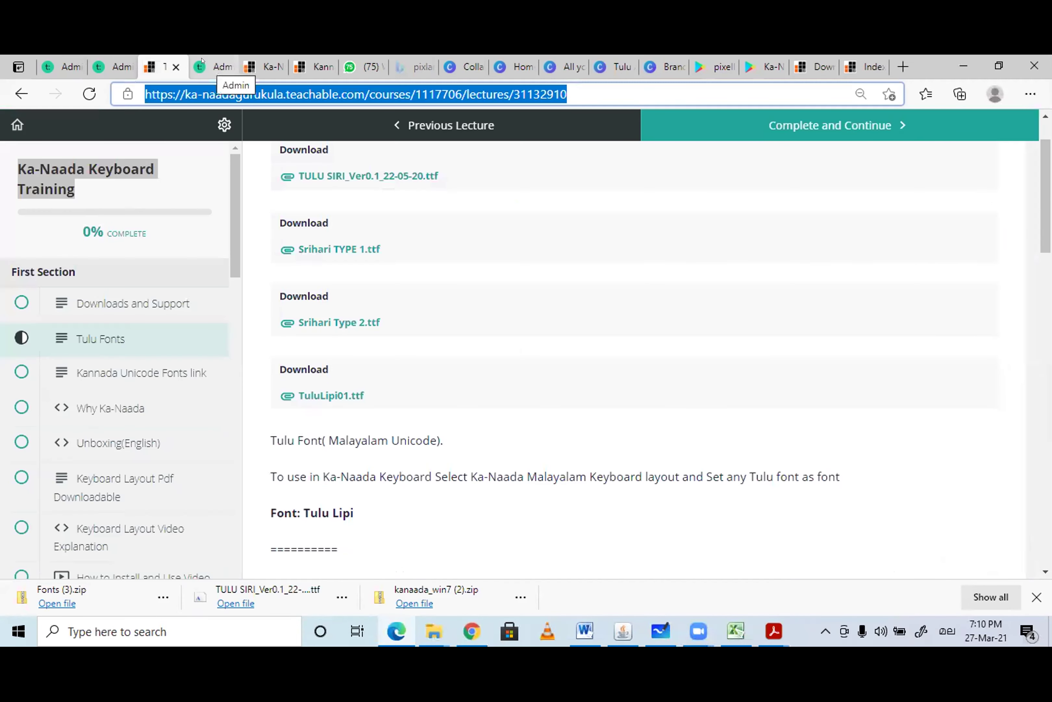
left_click_drag(385, 319, 283, 323)
left_click_drag(446, 174, 295, 178)
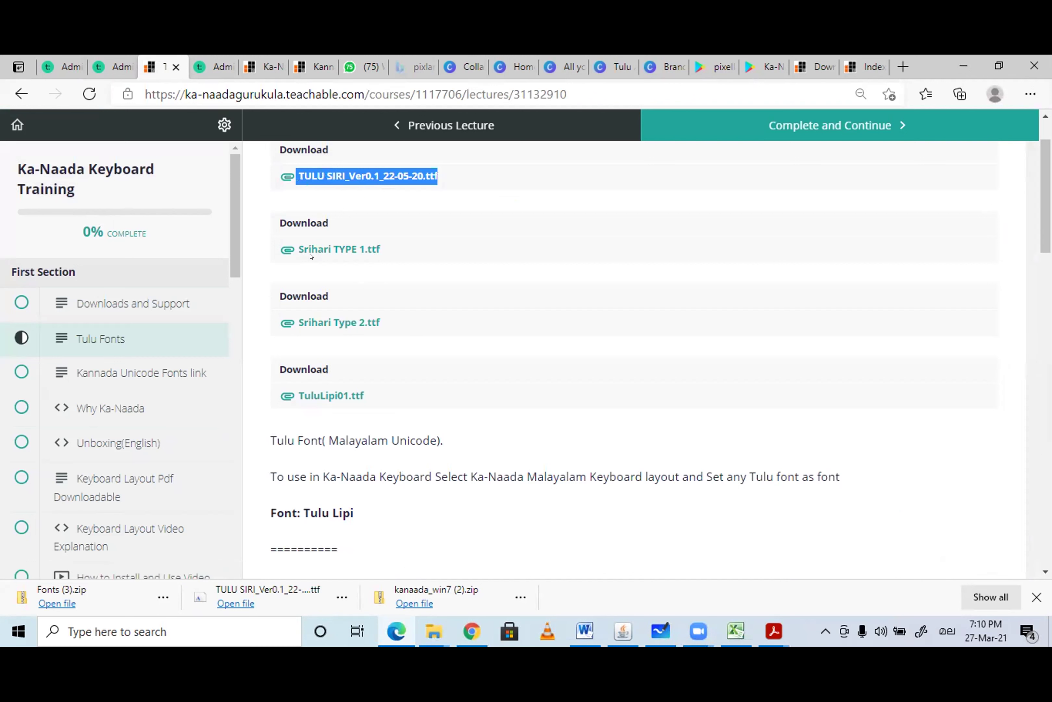
left_click_drag(395, 246, 279, 247)
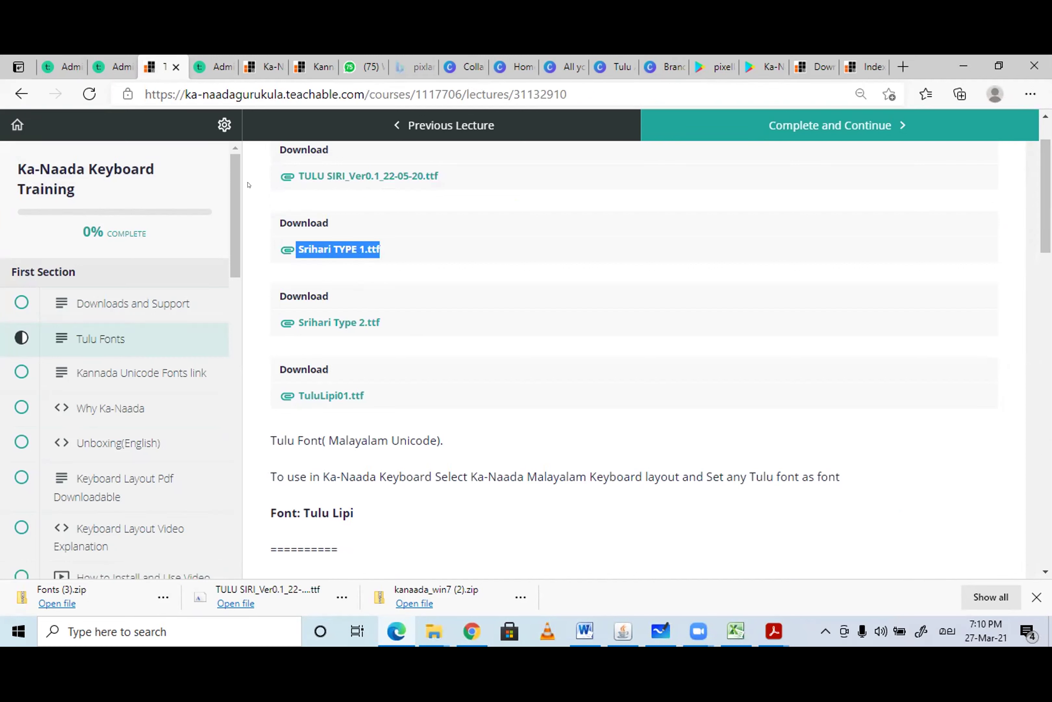
left_click(375, 255)
left_click_drag(395, 253, 297, 253)
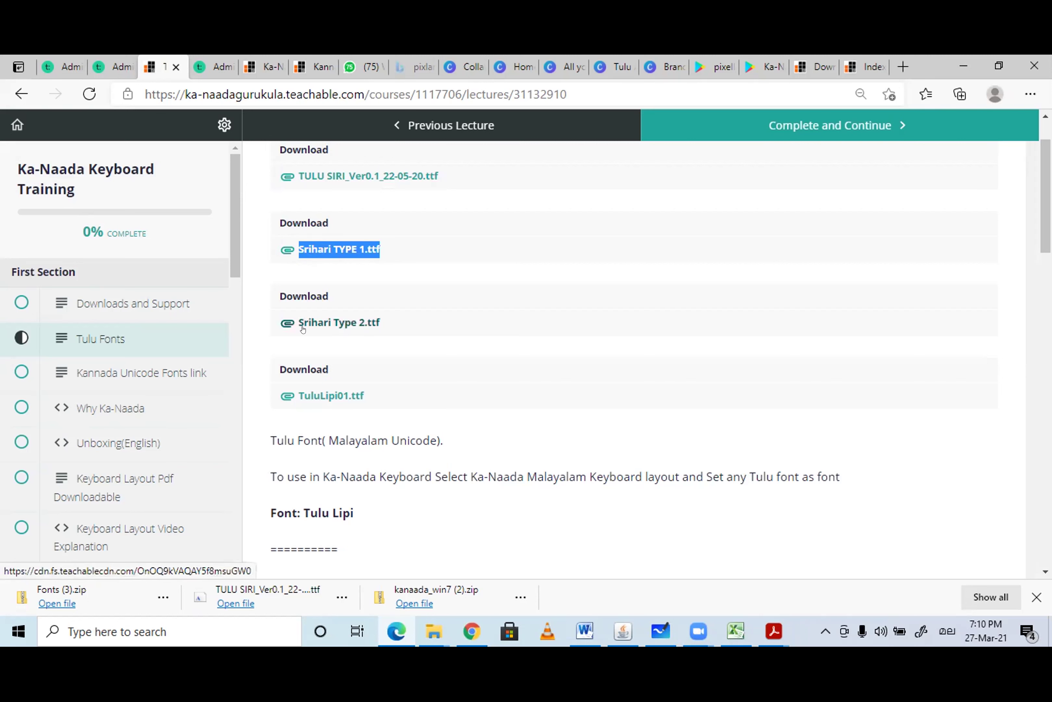
Review the Tulu Fonts lecture's font downloads and its instructions for using them with the Ka-Naada Malayalam layout.
scroll(384, 416, "down", 5)
scroll(383, 415, "down", 4)
scroll(384, 415, "up", 9)
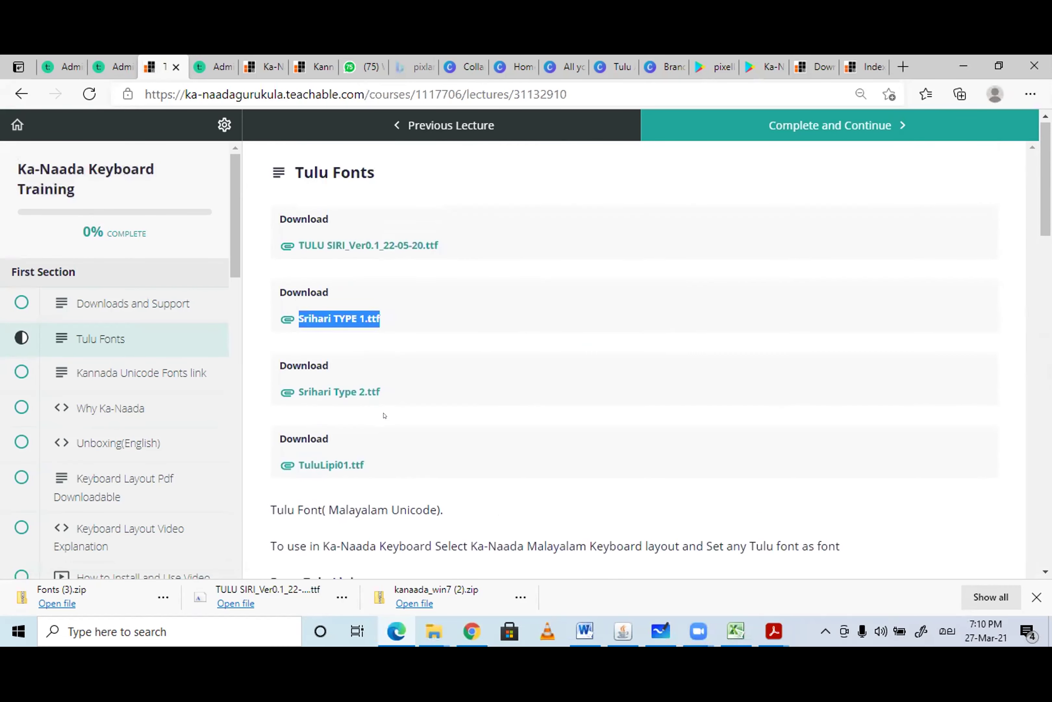
scroll(365, 382, "down", 9)
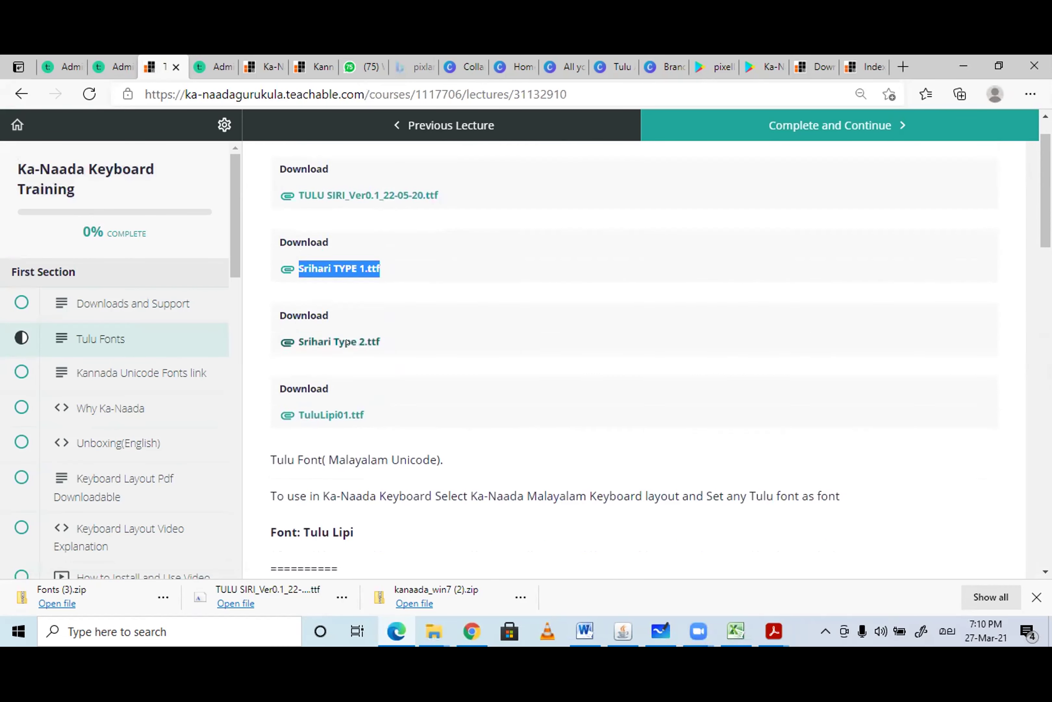
scroll(349, 352, "up", 9)
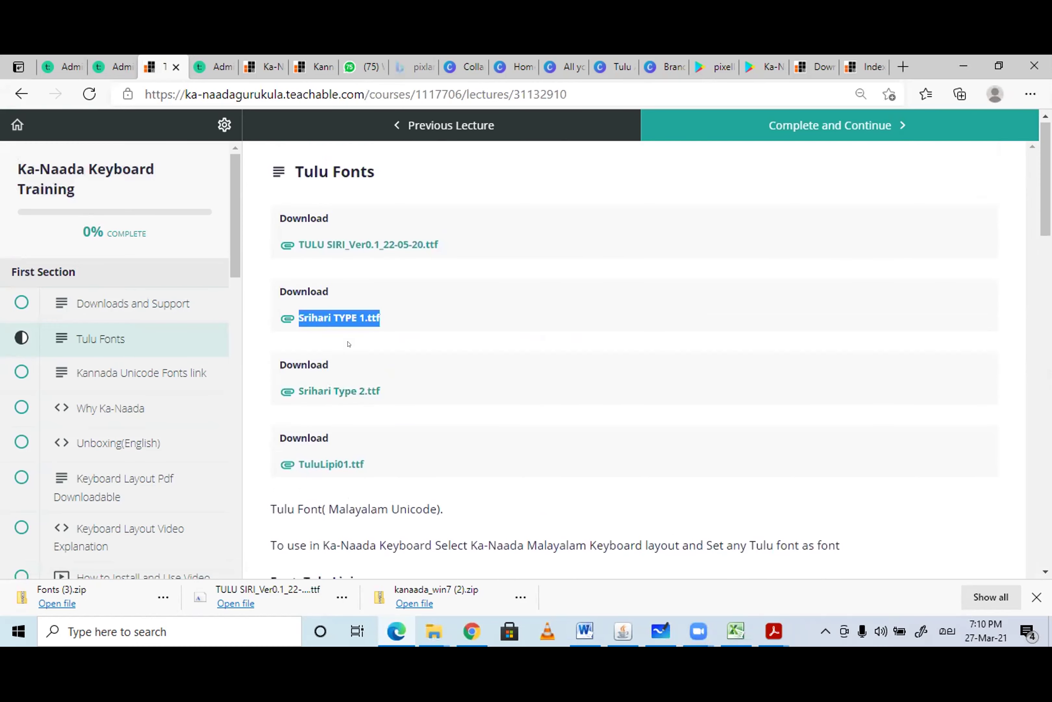
Check the uploaded fonts in Canva's Brand Kit and review the camel and donkey pages of the Tulu alphabet chart.
left_click(654, 59)
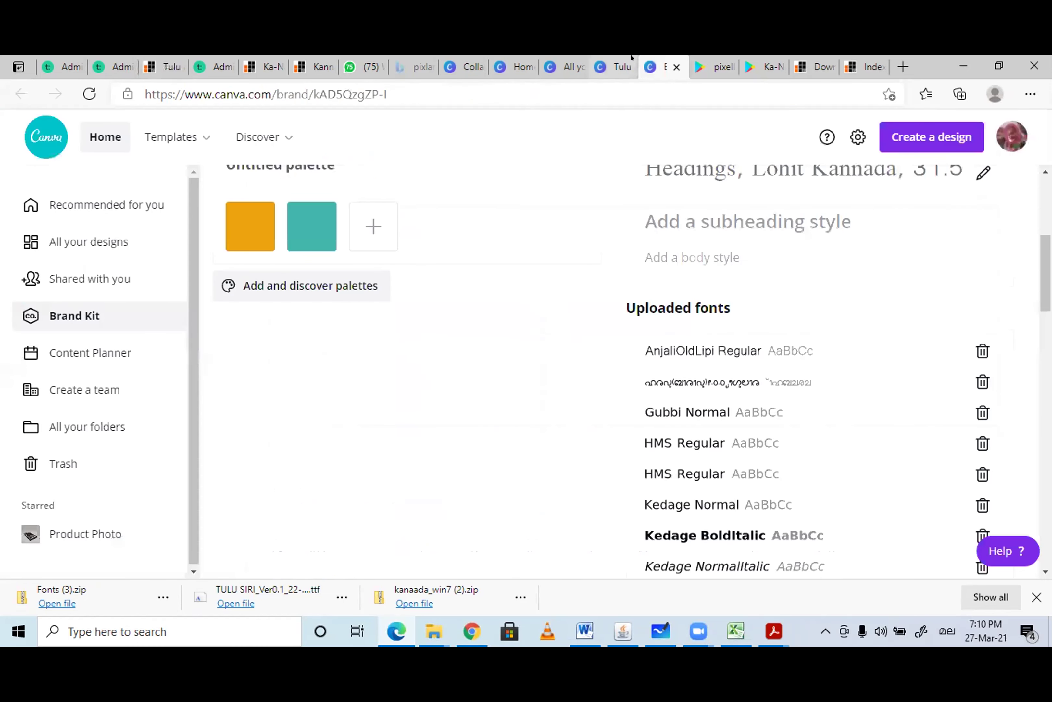
left_click(616, 67)
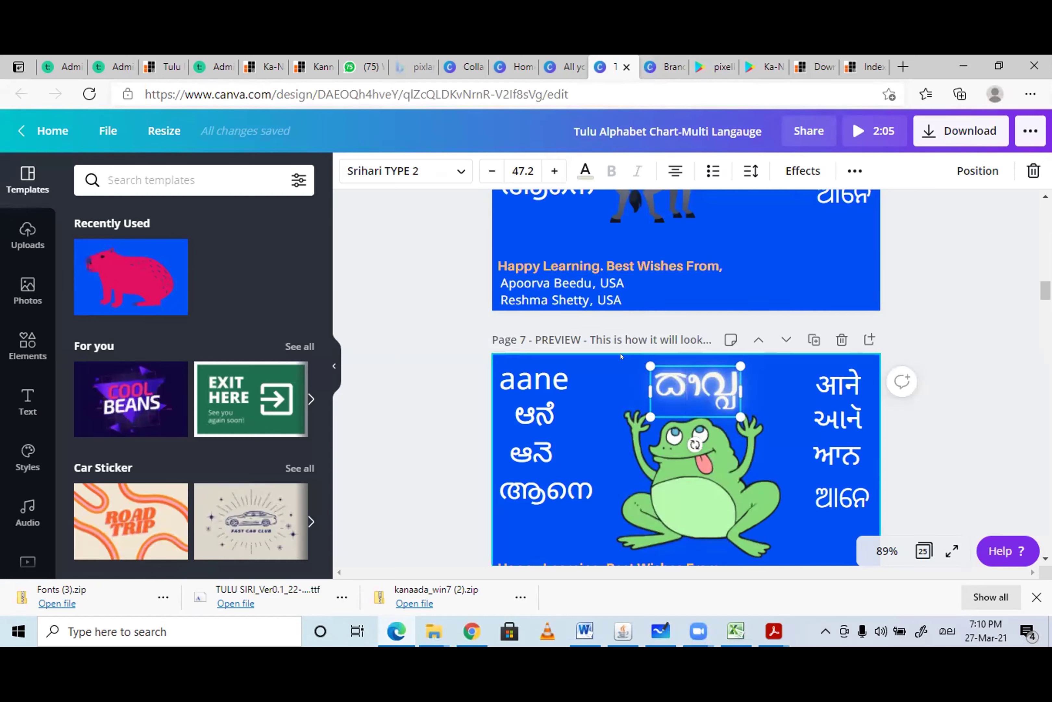
scroll(469, 467, "up", 5)
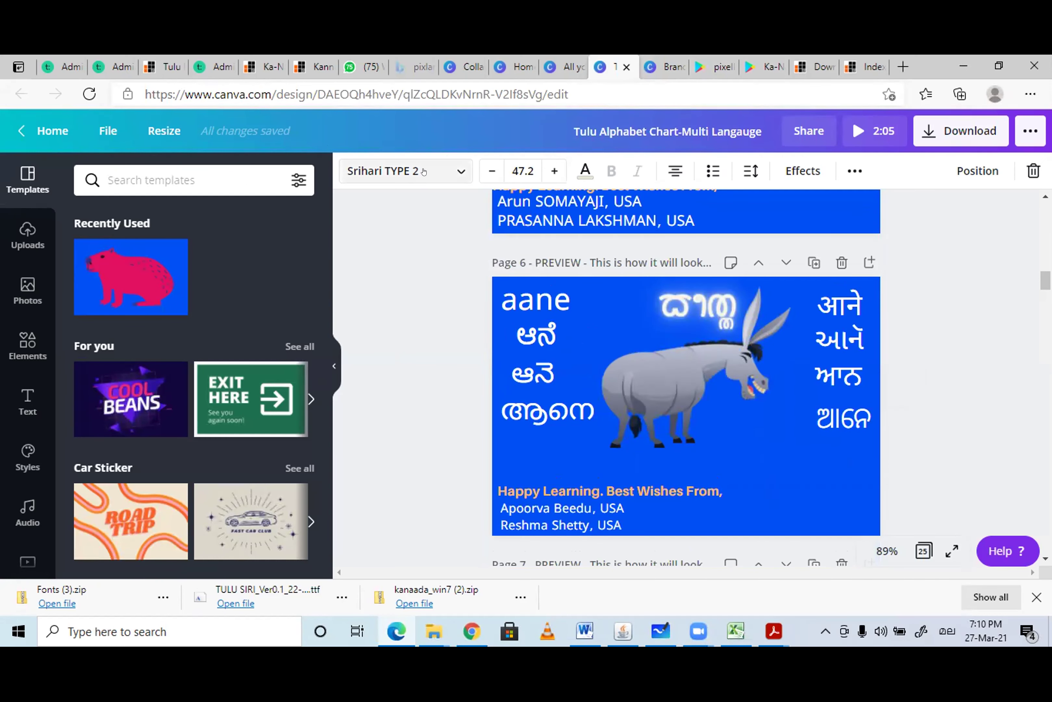
scroll(423, 406, "down", 3)
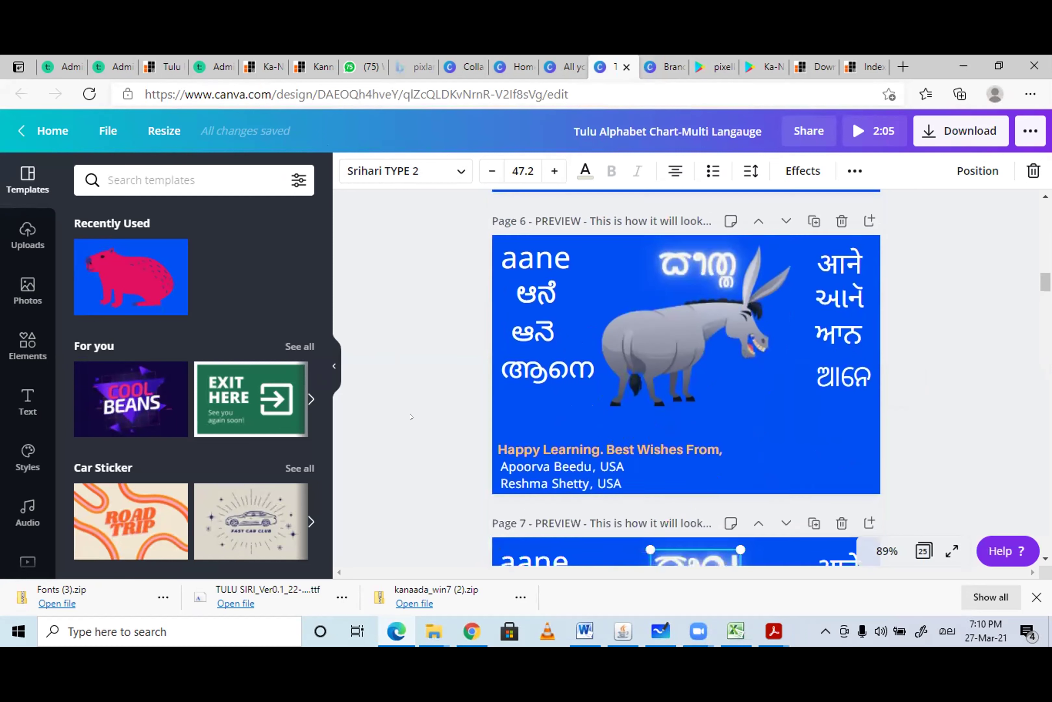
scroll(382, 431, "up", 6)
scroll(151, 368, "down", 5)
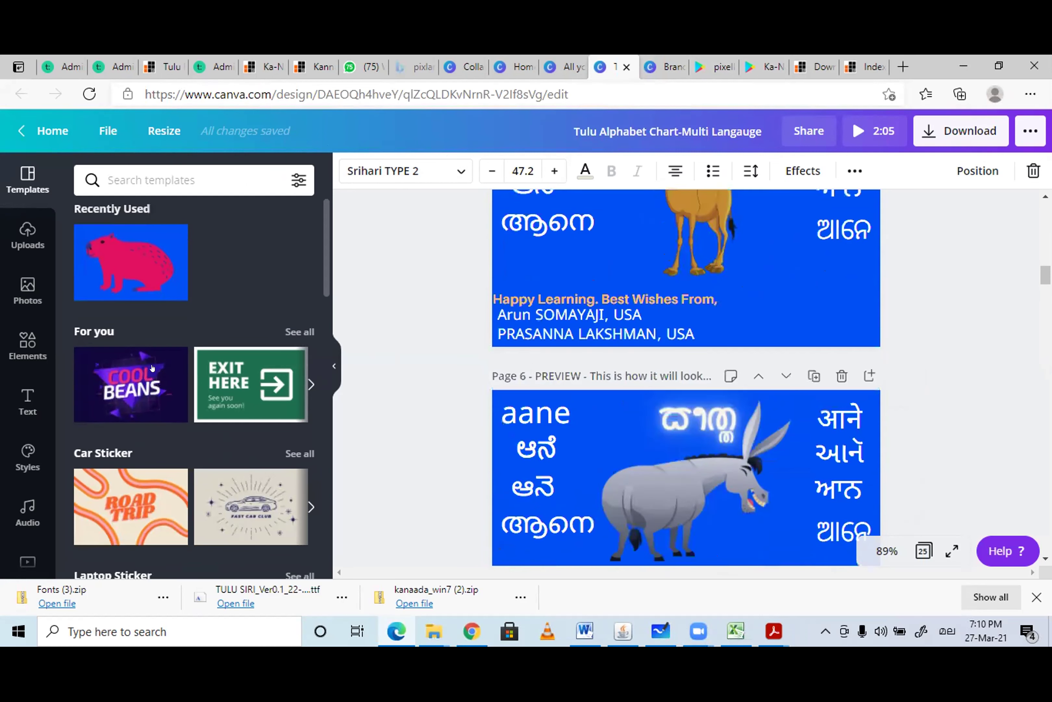
scroll(40, 246, "up", 3)
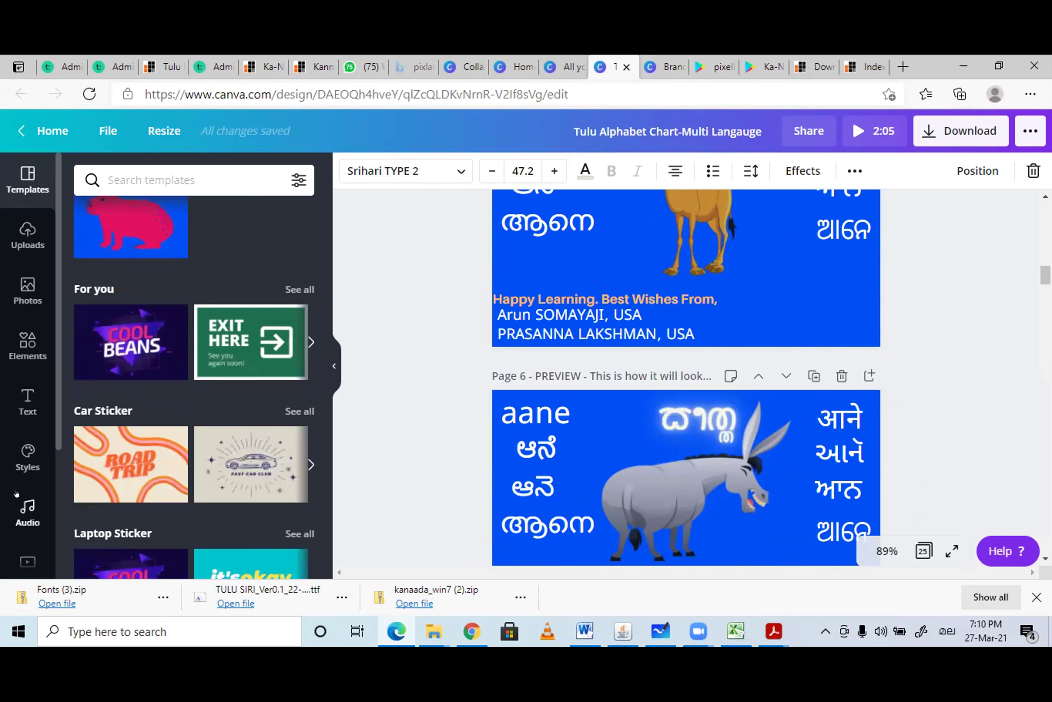
Leave the alphabet chart and open the Ka-Naada folder to look over its subfolders and designs.
left_click(50, 130)
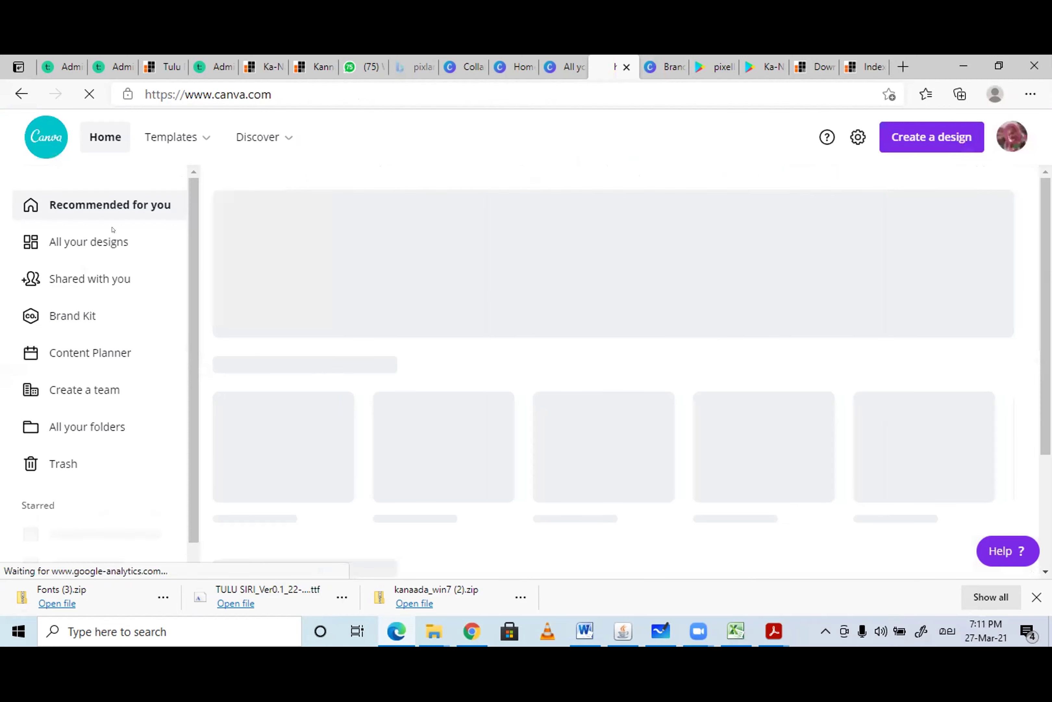
left_click(67, 428)
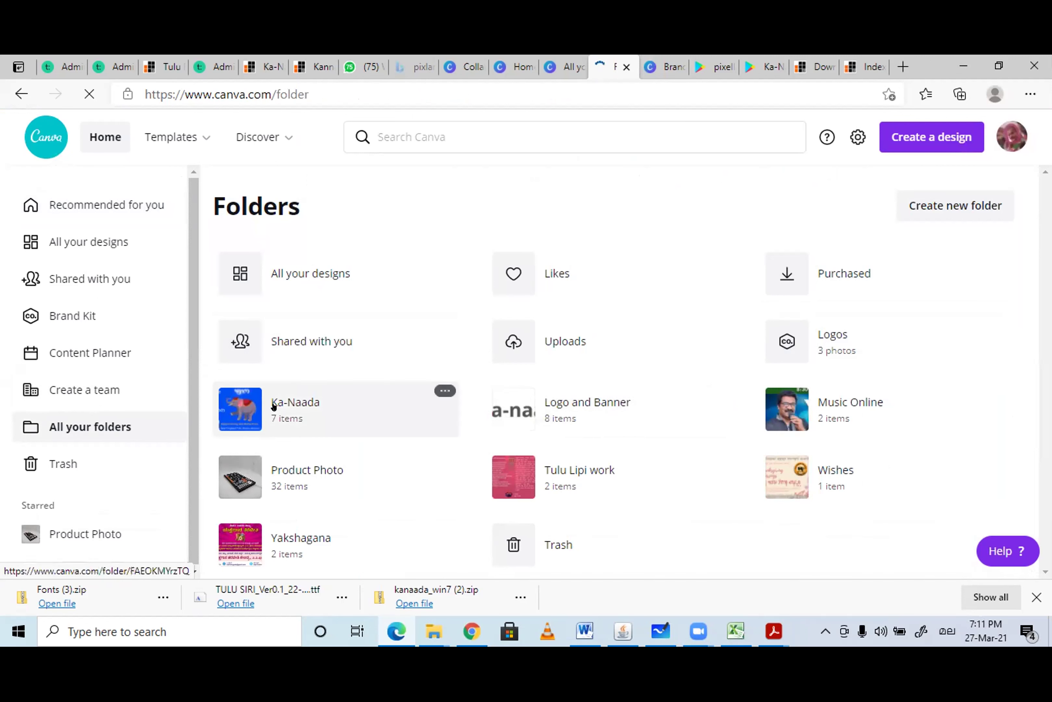
left_click(285, 404)
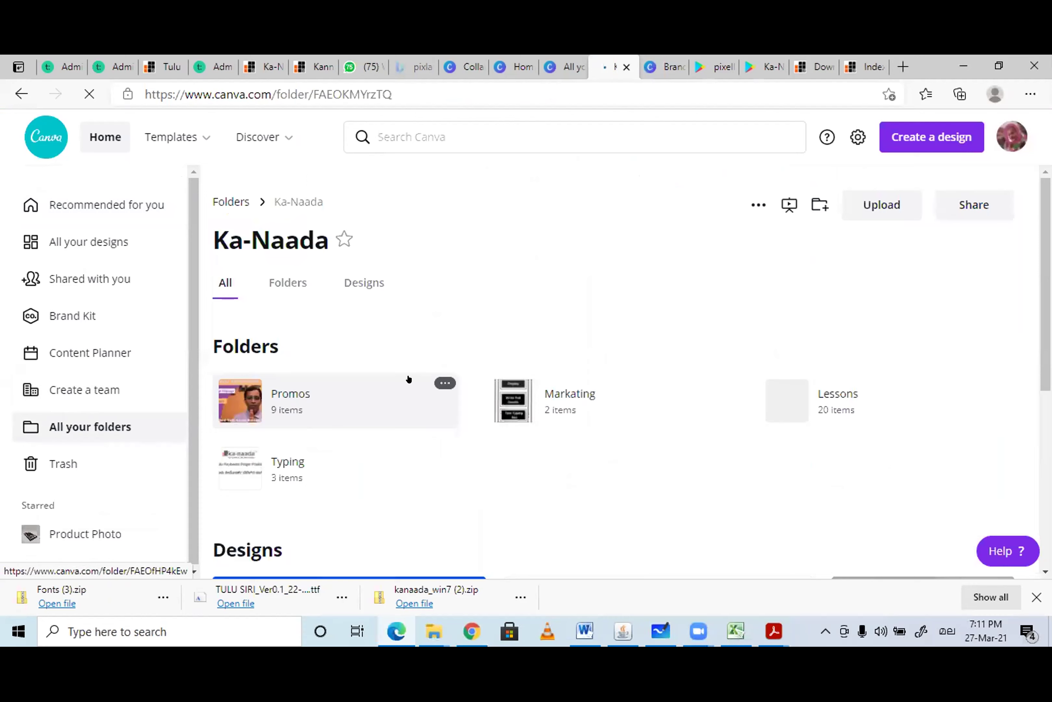
scroll(408, 378, "down", 3)
scroll(409, 378, "down", 2)
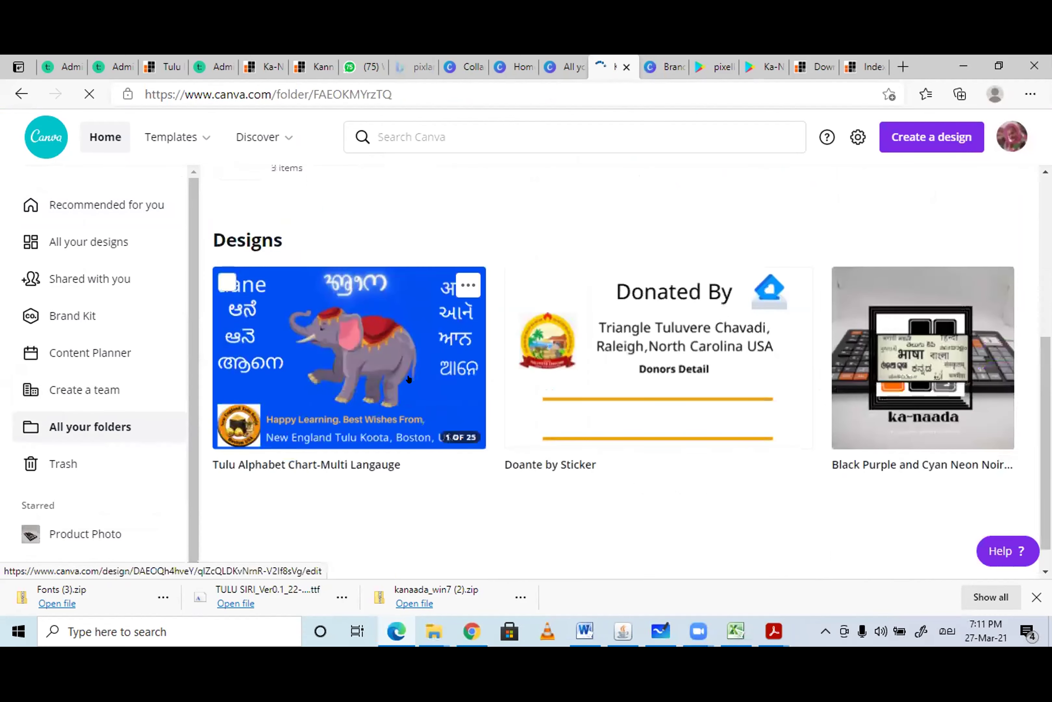
scroll(408, 379, "up", 5)
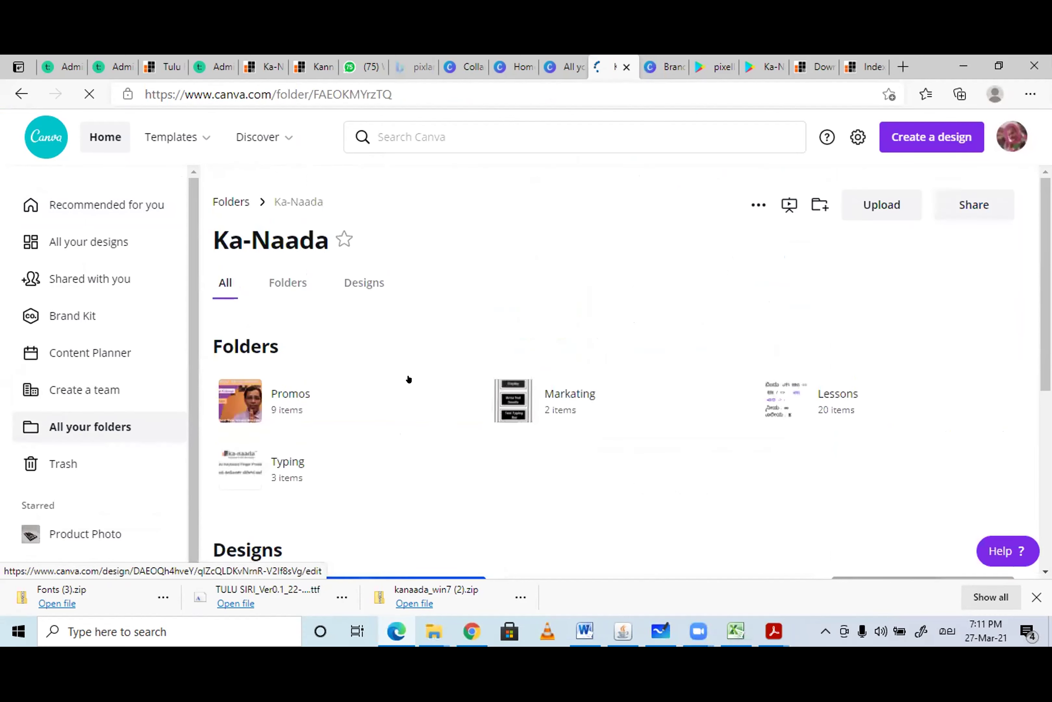
Browse the Promos folder and open the two-page feedback video design with the Tulu title and purple background.
left_click(299, 404)
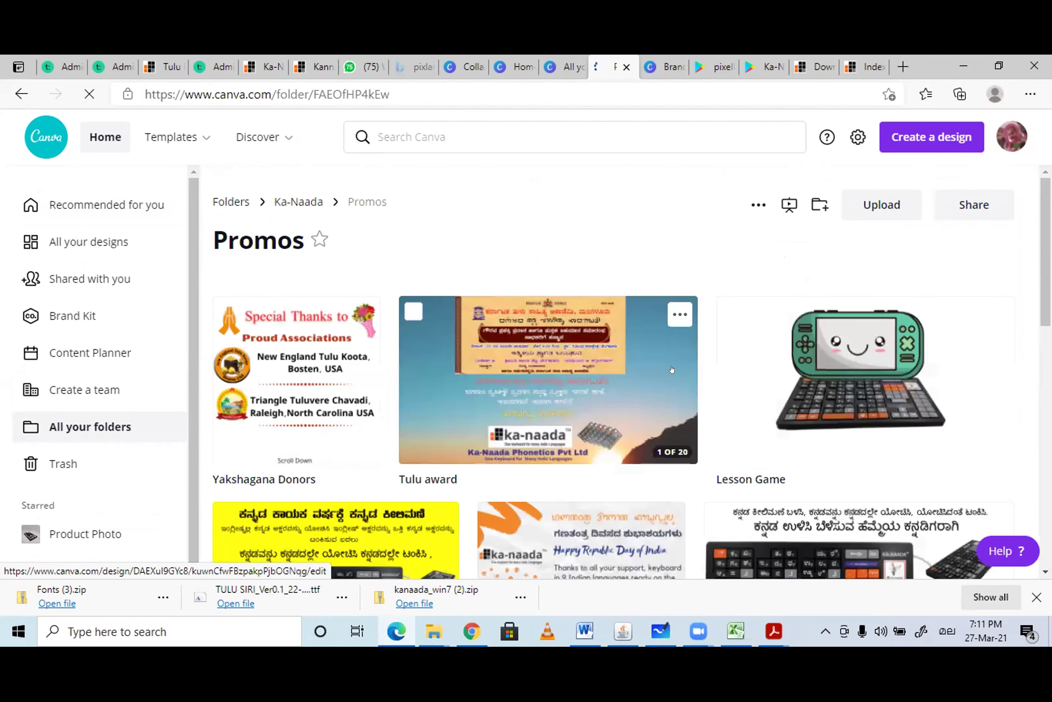
scroll(672, 369, "down", 1)
scroll(679, 368, "down", 4)
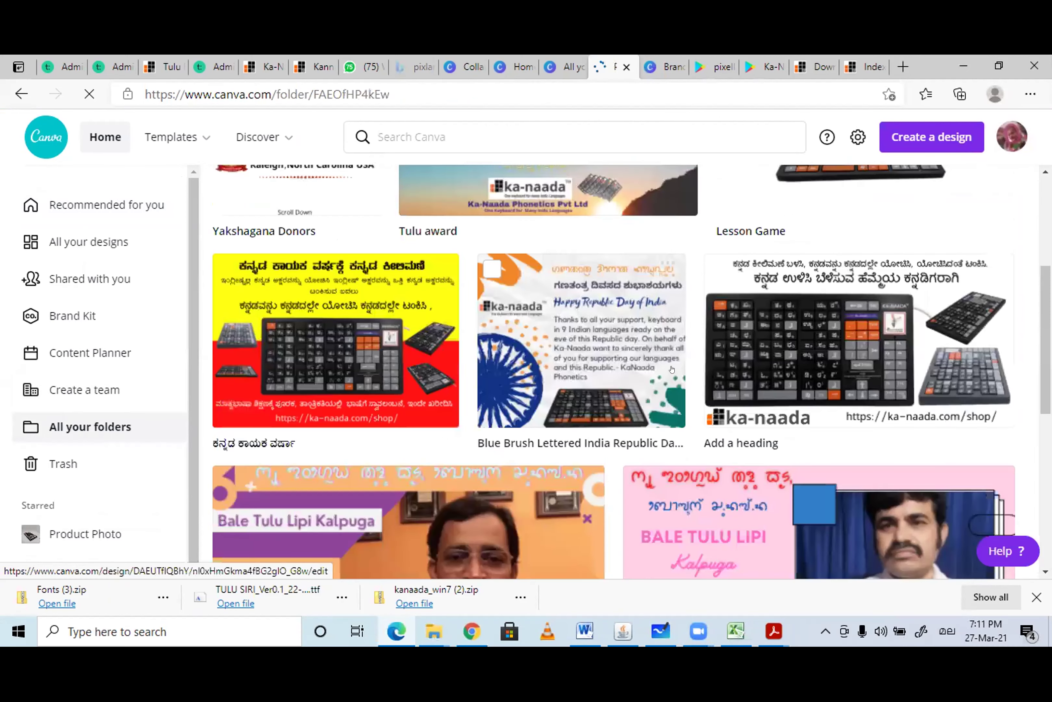
scroll(325, 317, "down", 5)
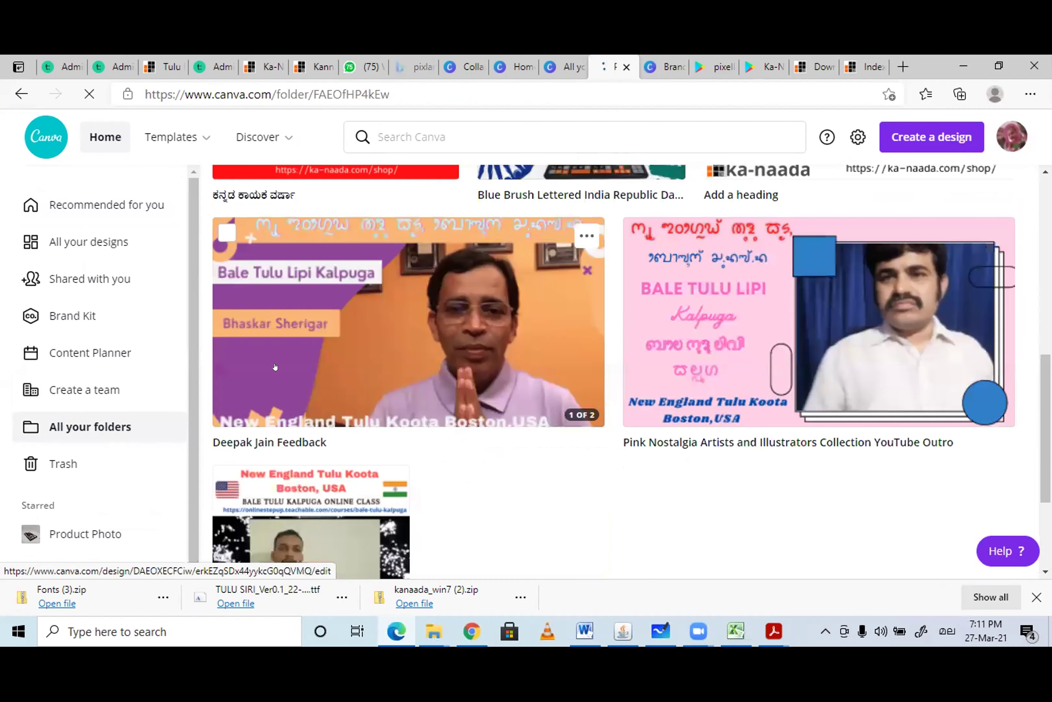
scroll(276, 367, "down", 5)
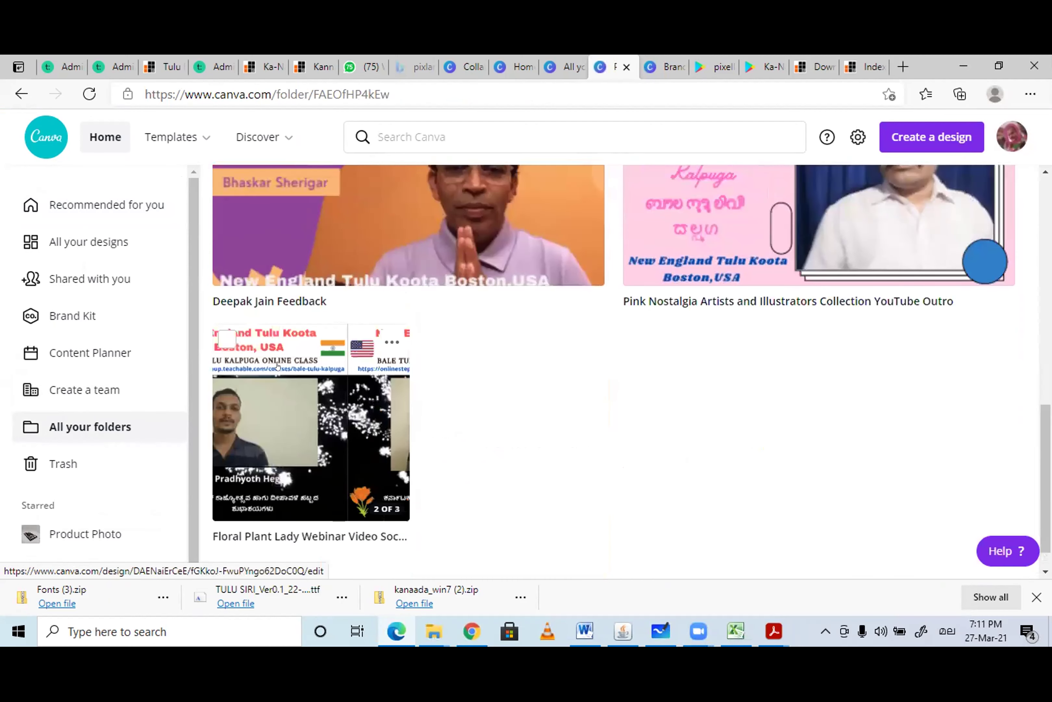
scroll(278, 367, "up", 5)
left_click(310, 294)
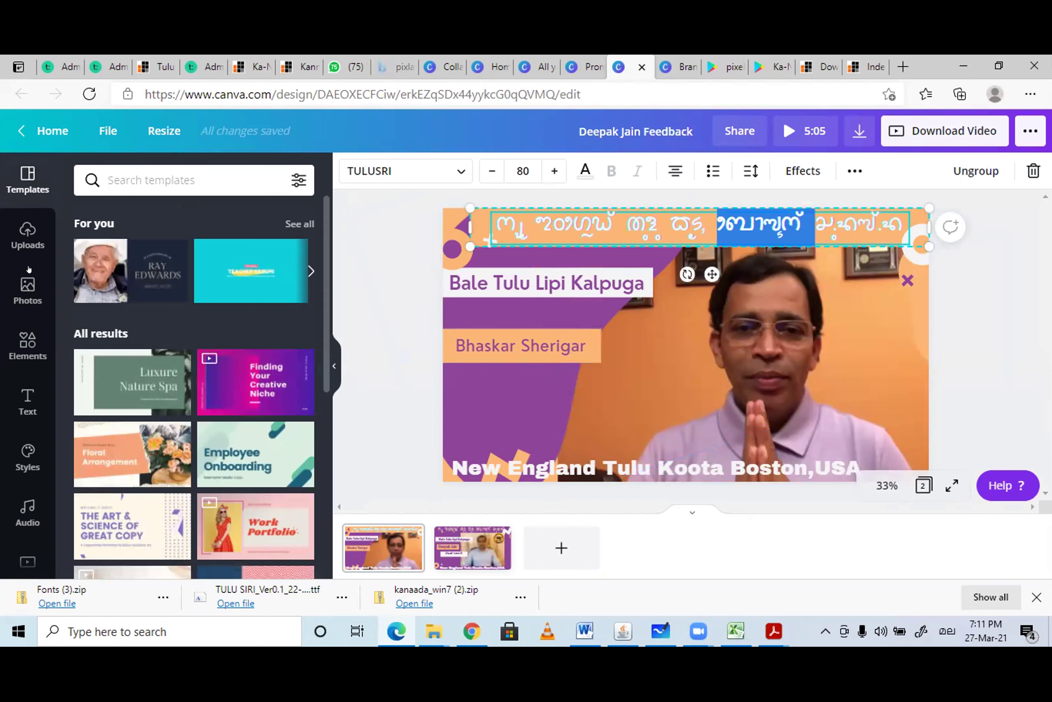
mouse_move(252, 283)
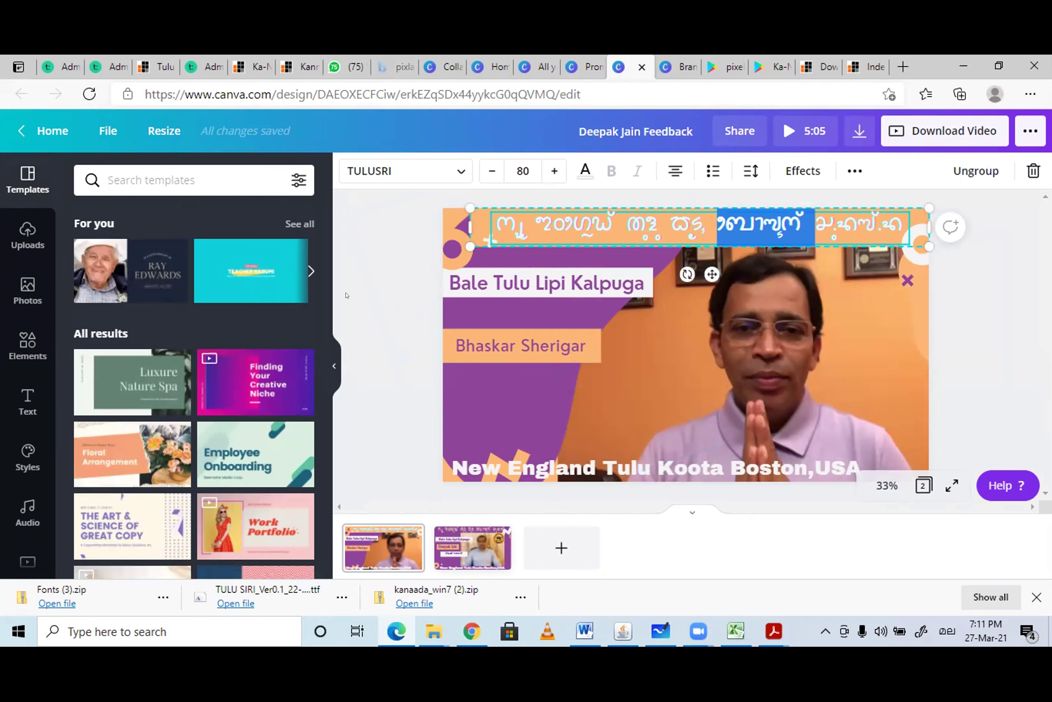
left_click(474, 414)
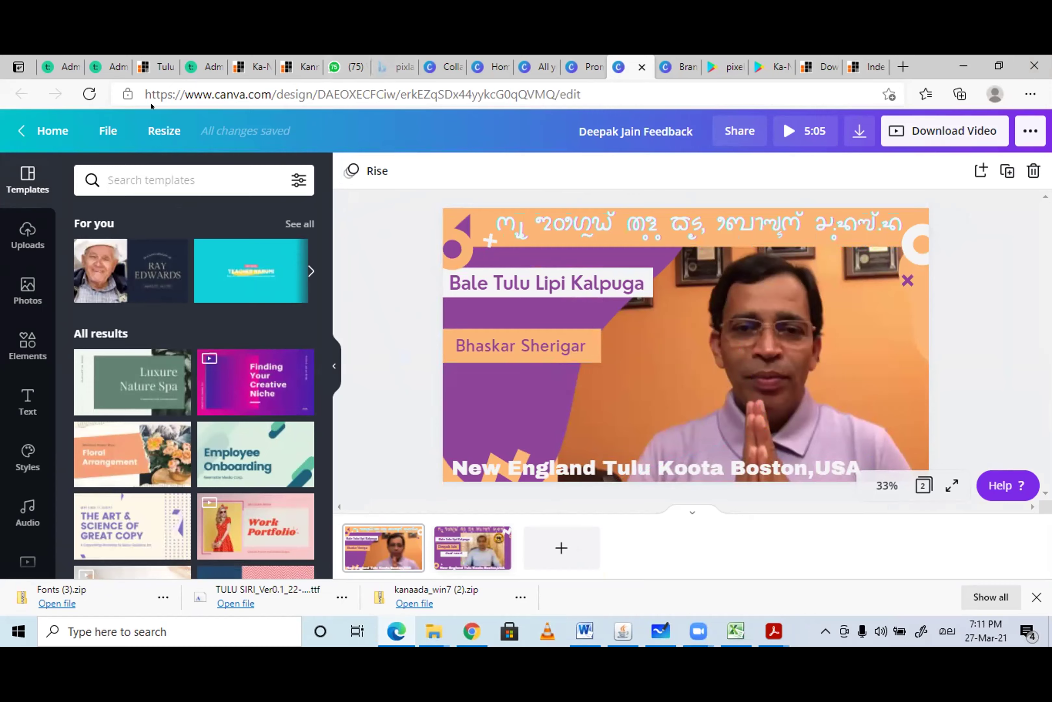
left_click(102, 60)
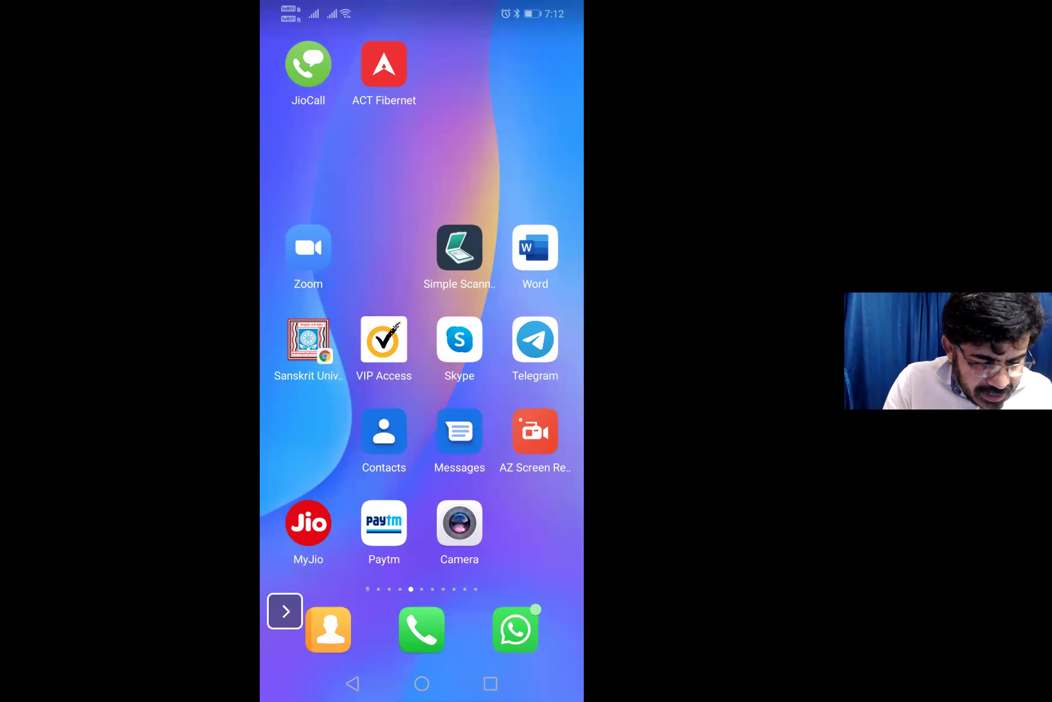
Find PixelLab among the phone's home screen pages and open it.
scroll(422, 317, "right", 3)
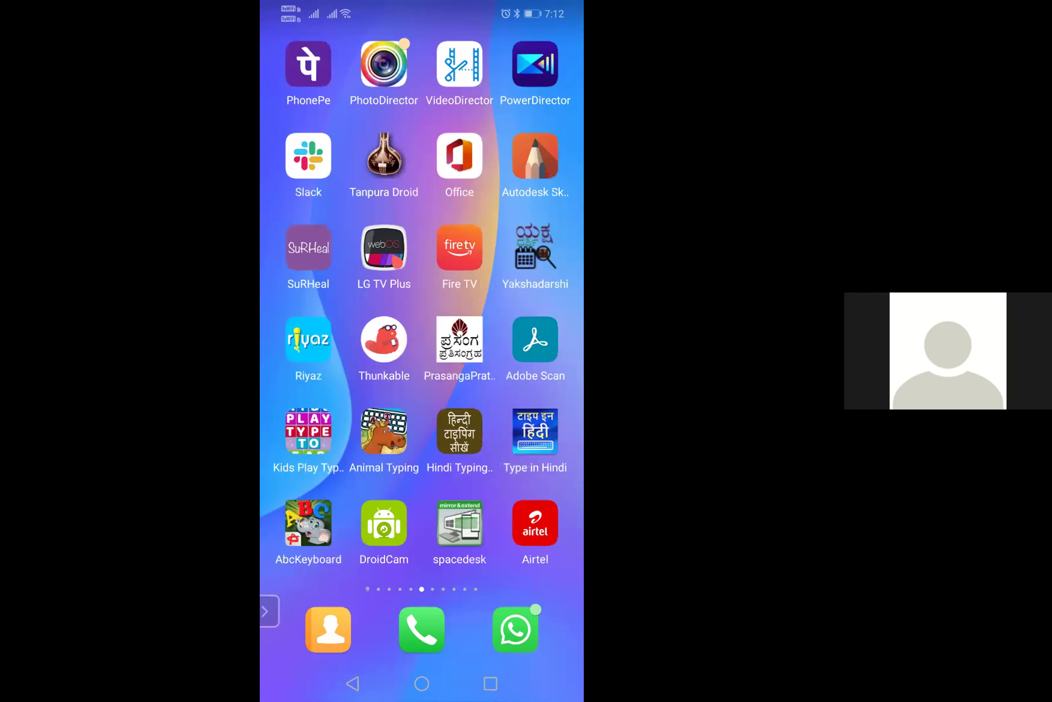
scroll(421, 317, "right", 3)
scroll(422, 317, "right", 9)
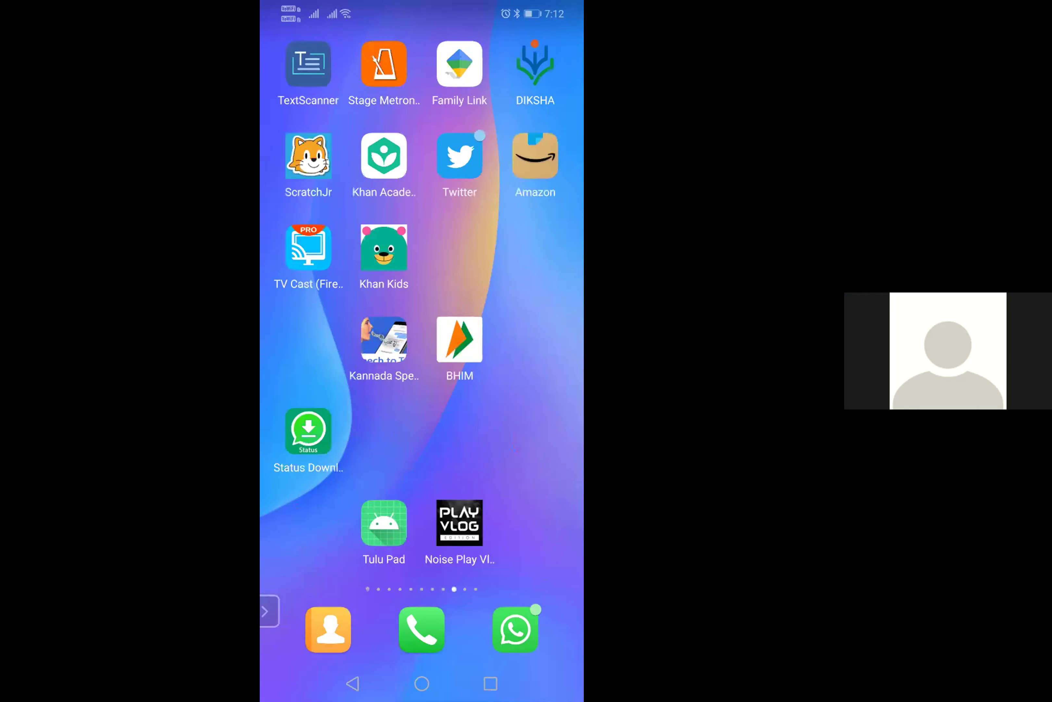
scroll(421, 317, "right", 1)
left_click(459, 248)
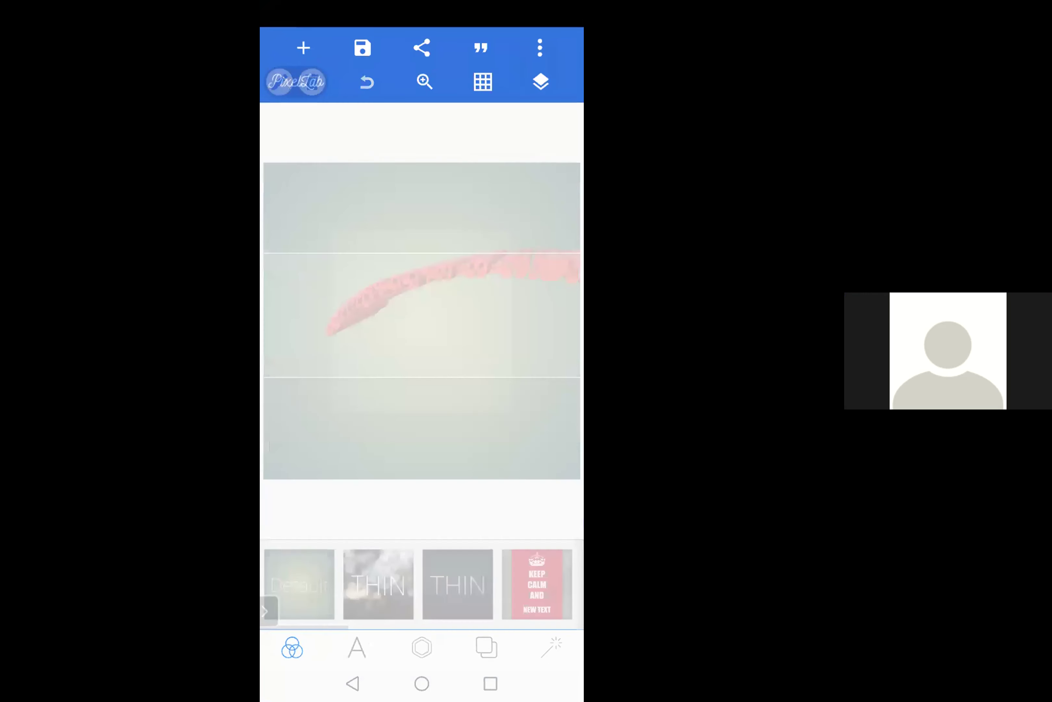
Try to delete all the existing Malayalam characters from the curved red text one by one.
left_click(280, 82)
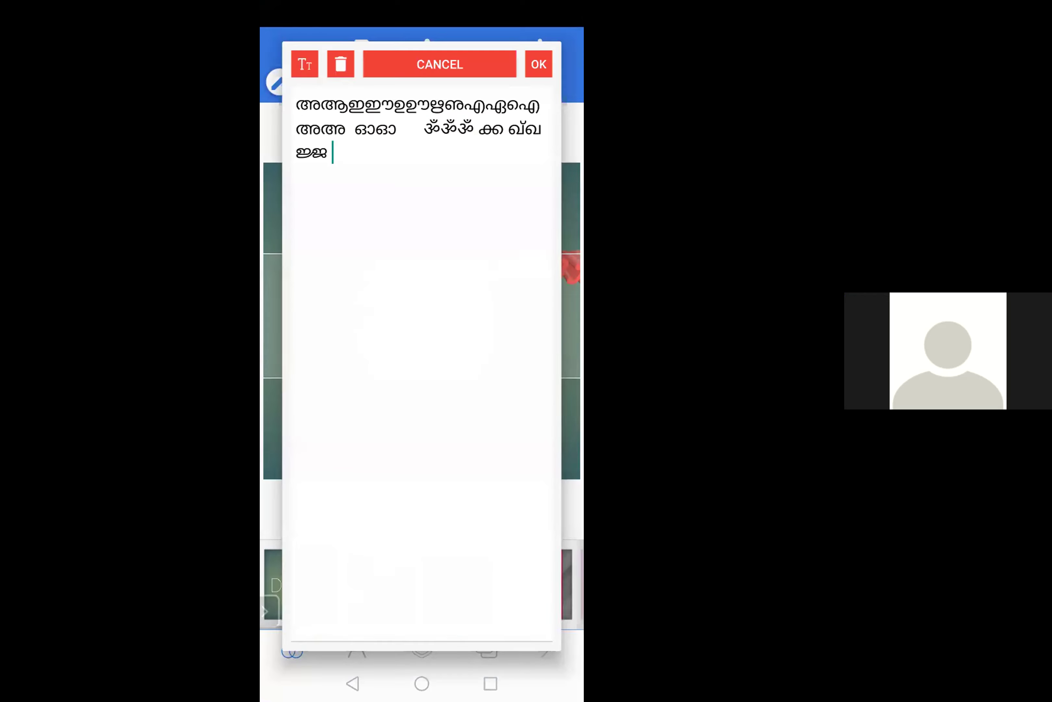
key("BackSpace")
key("BackSpace")
key("BackSpace")
key("BackSpace")
key("BackSpace")
key("BackSpace")
key("BackSpace")
key("BackSpace")
key("BackSpace")
key("BackSpace")
key("BackSpace")
key("BackSpace")
key("BackSpace")
key("BackSpace")
key("BackSpace")
key("BackSpace")
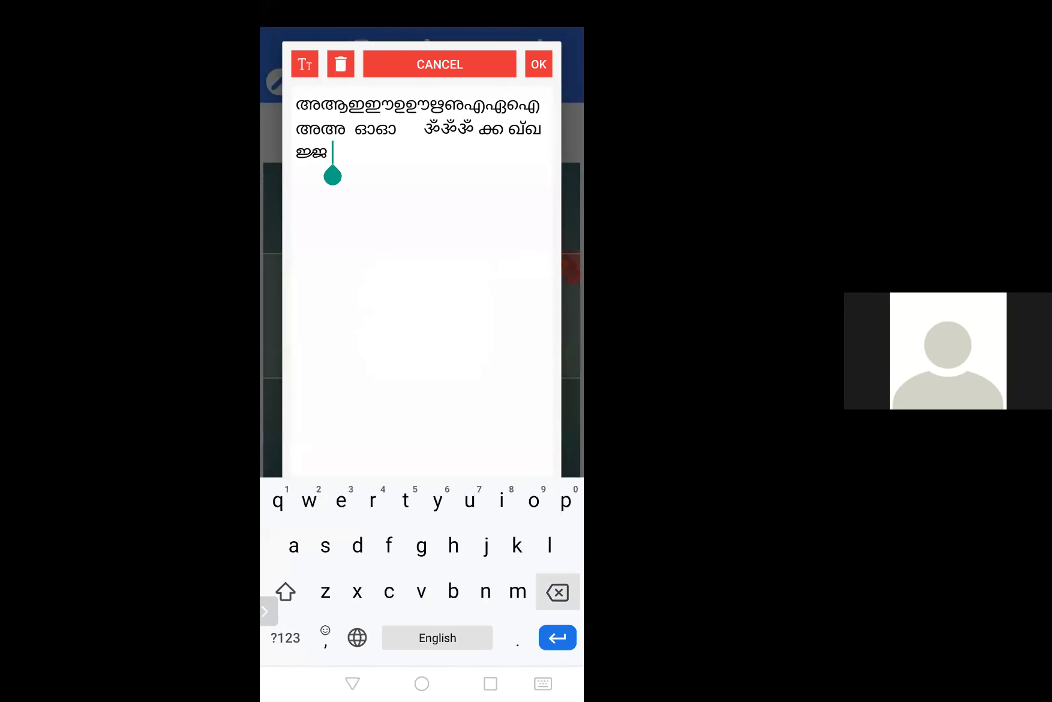
key("BackSpace")
key("BackSpace")
key("BackSpace")
key("BackSpace")
key("BackSpace")
key("BackSpace")
key("BackSpace")
key("BackSpace")
key("BackSpace")
key("BackSpace")
key("BackSpace")
key("BackSpace")
key("BackSpace")
key("BackSpace")
key("BackSpace")
key("BackSpace")
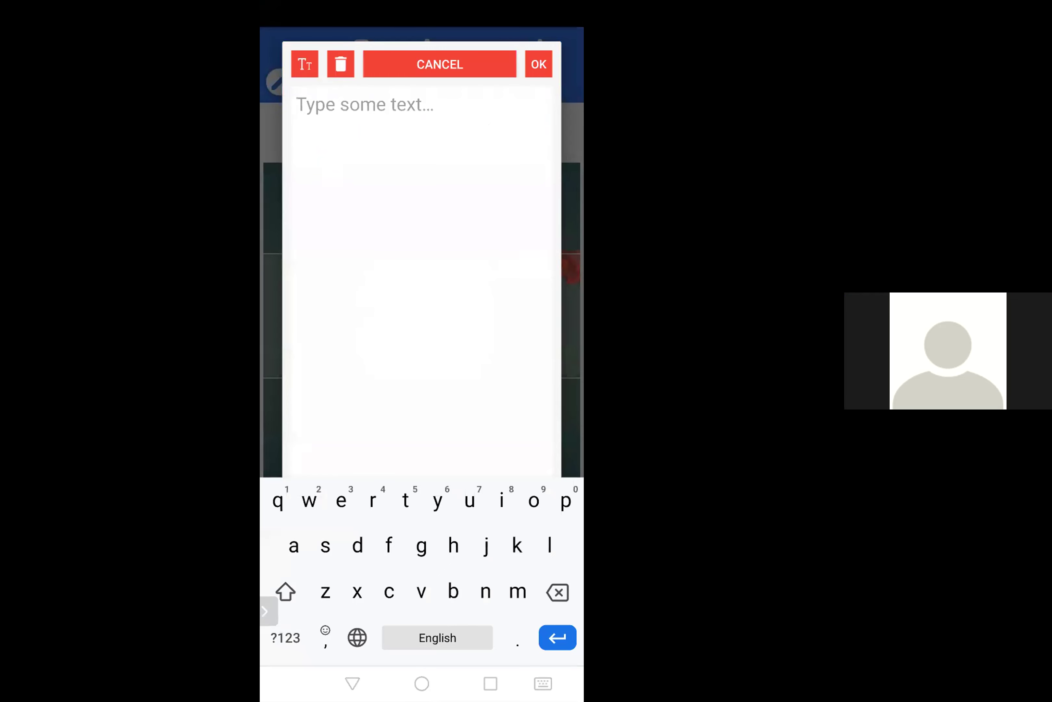
left_click(539, 64)
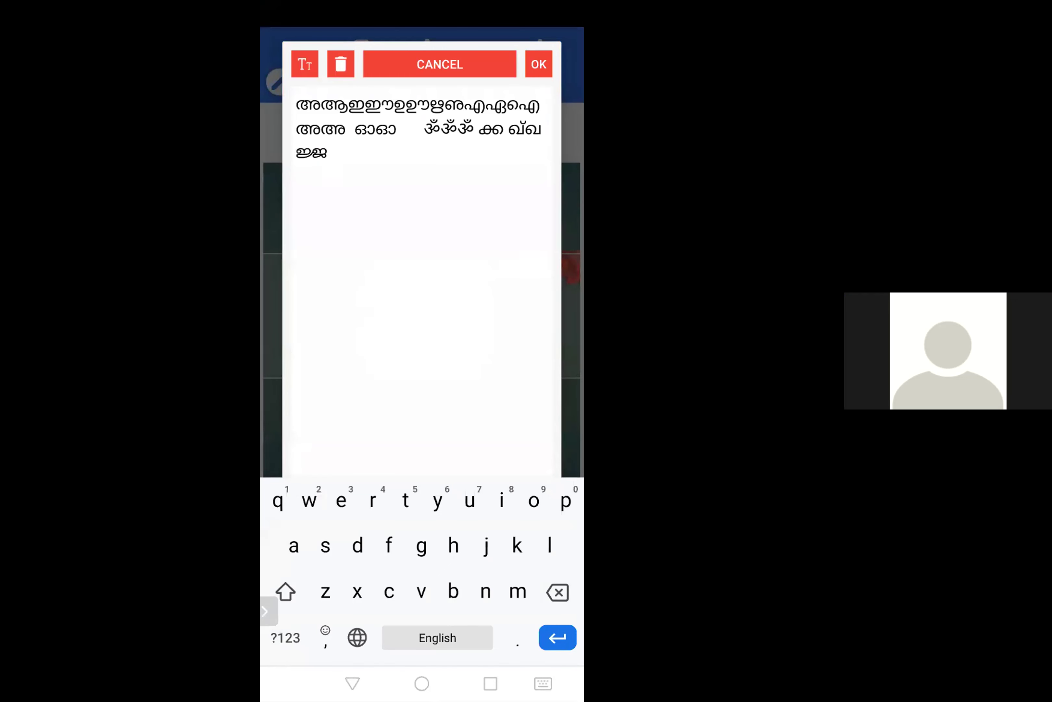
Try to clear the whole content of the curved red text at once.
left_click(331, 156)
left_click(340, 64)
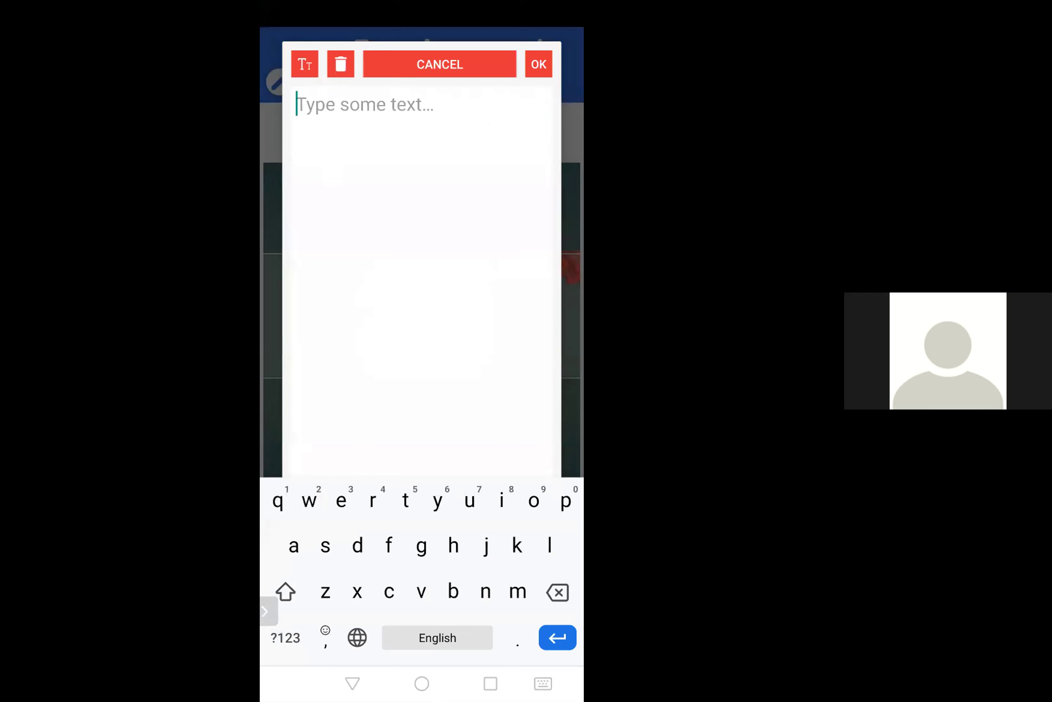
left_click(538, 65)
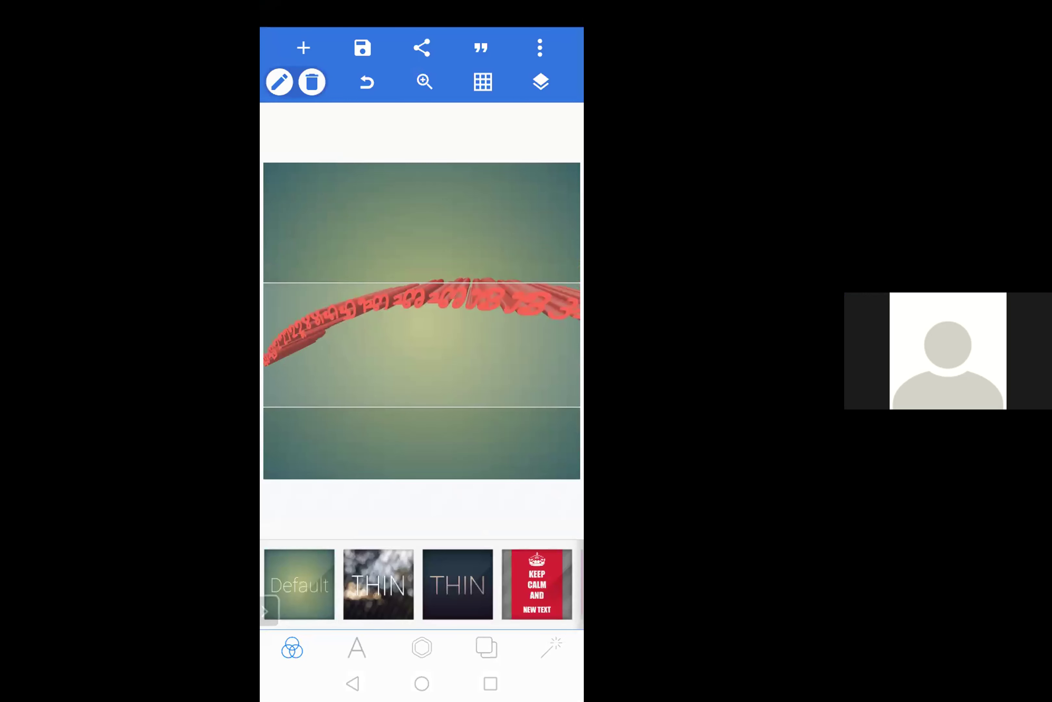
left_click(303, 47)
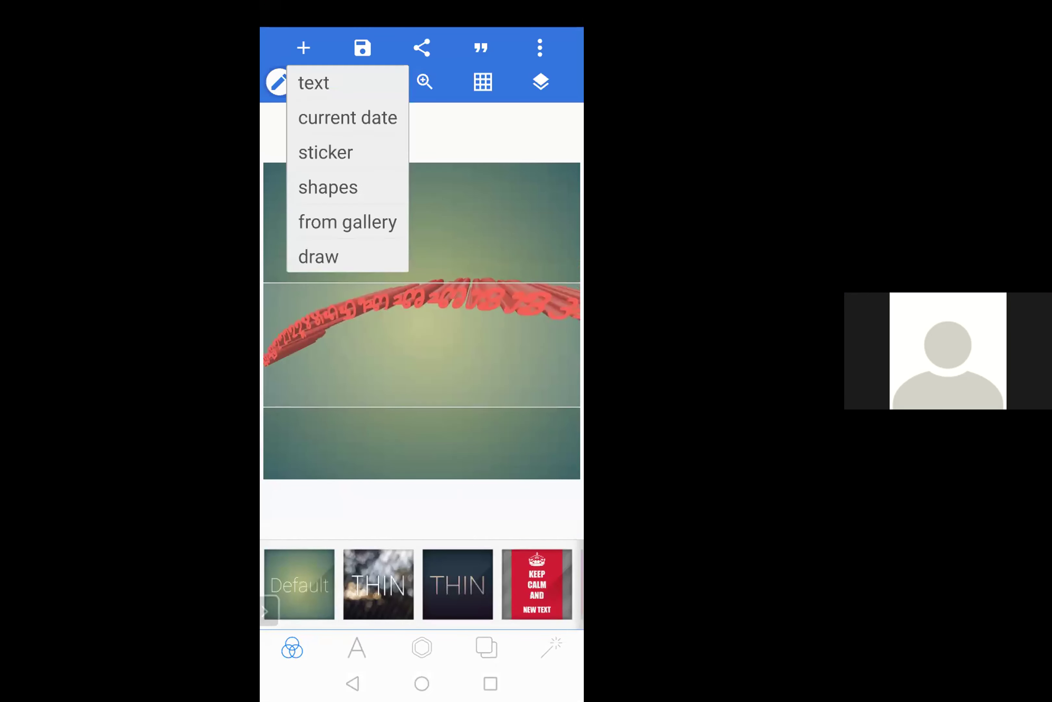
key("Escape")
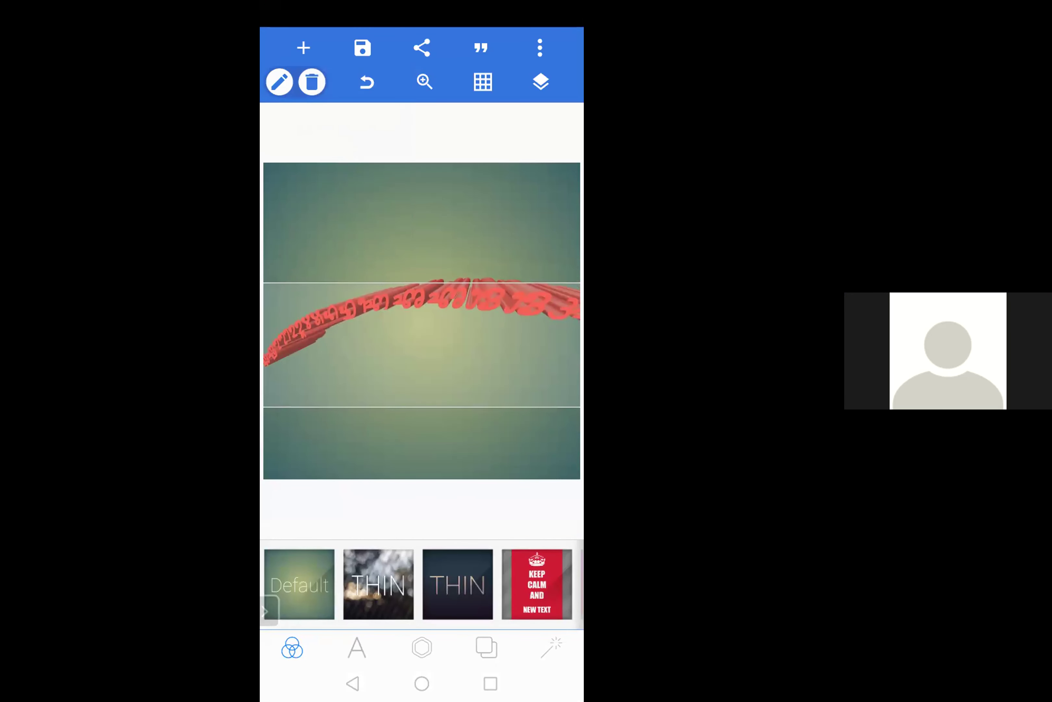
left_click(280, 82)
key("Escape")
key("Escape")
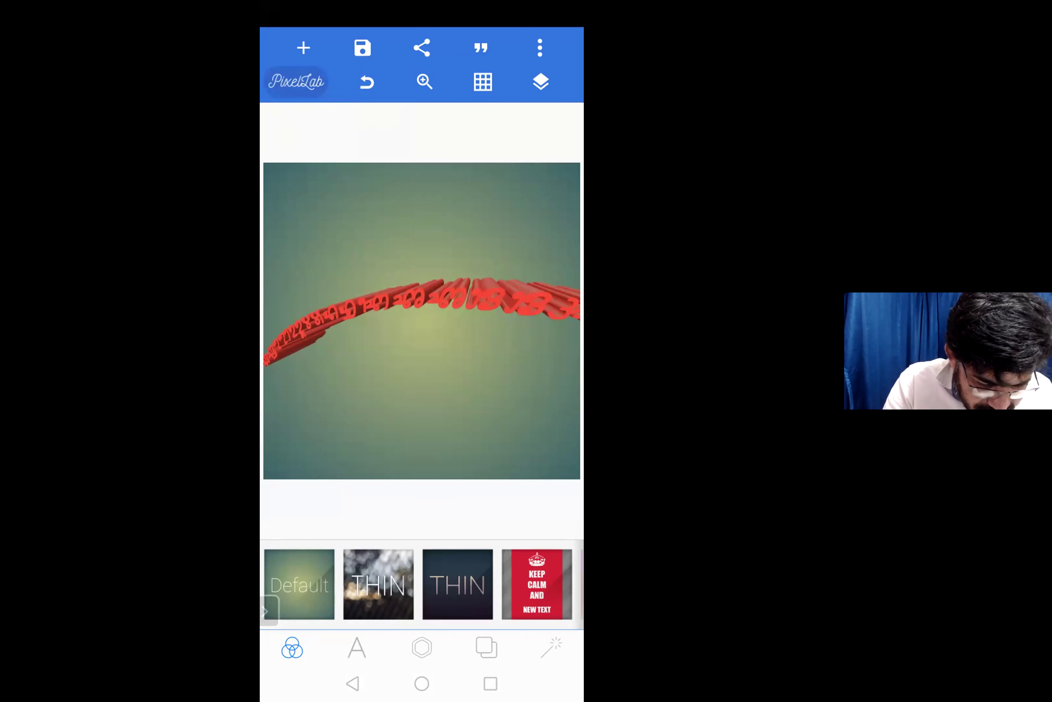
Exit PixelLab and reopen it to start a fresh design with the default text.
left_click(357, 648)
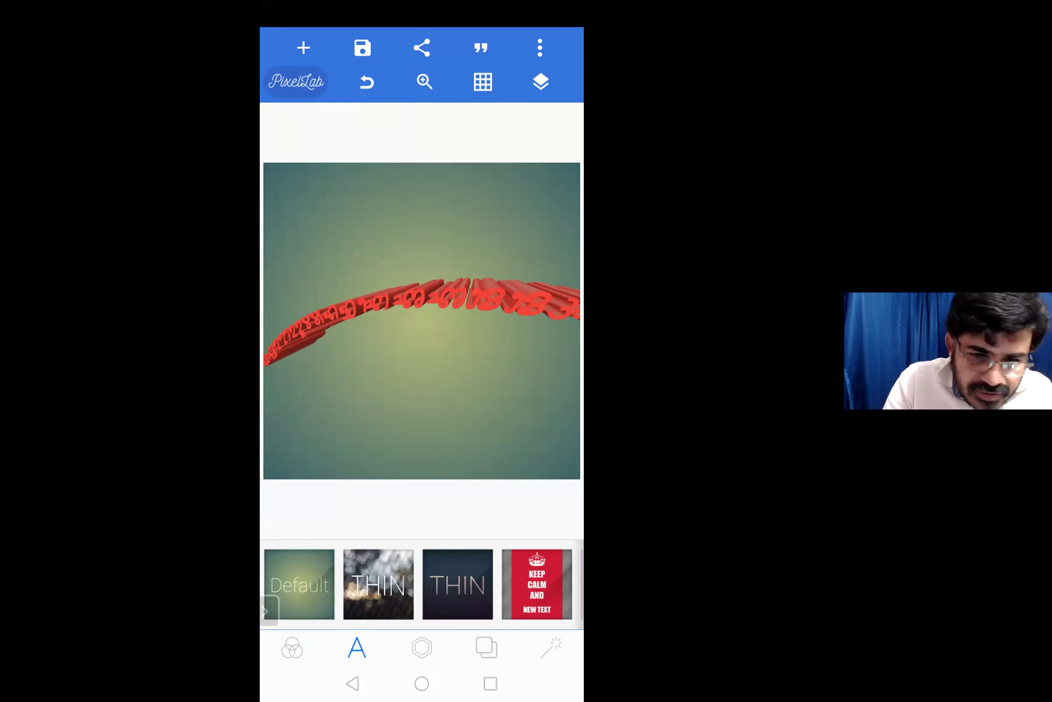
left_click(352, 683)
left_click(454, 392)
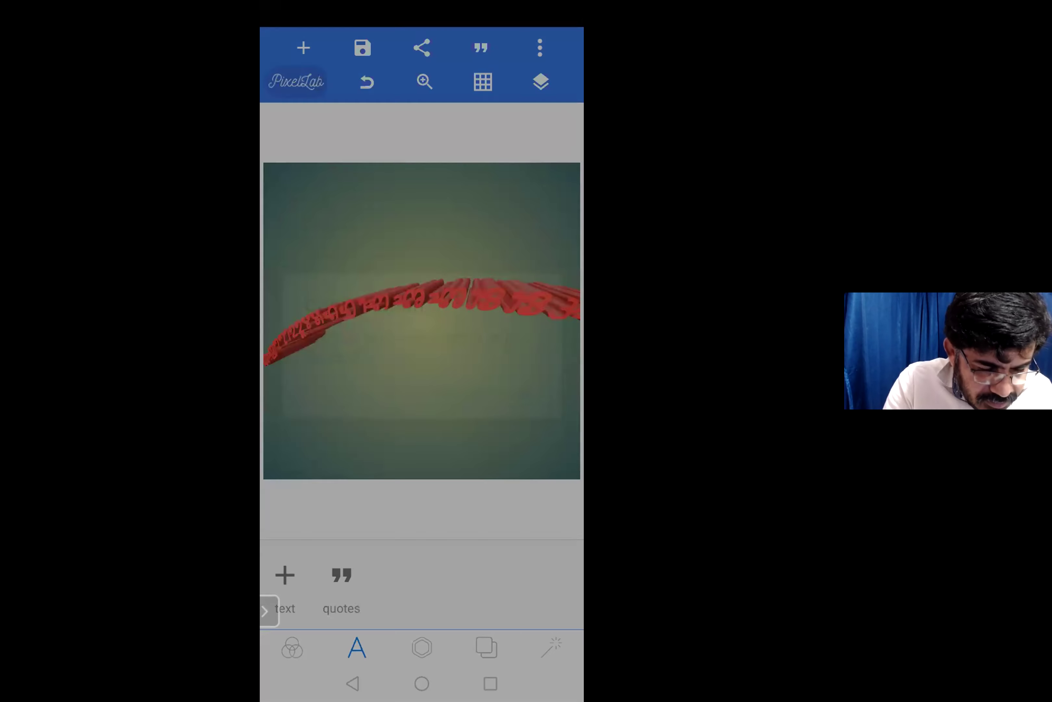
left_click(461, 248)
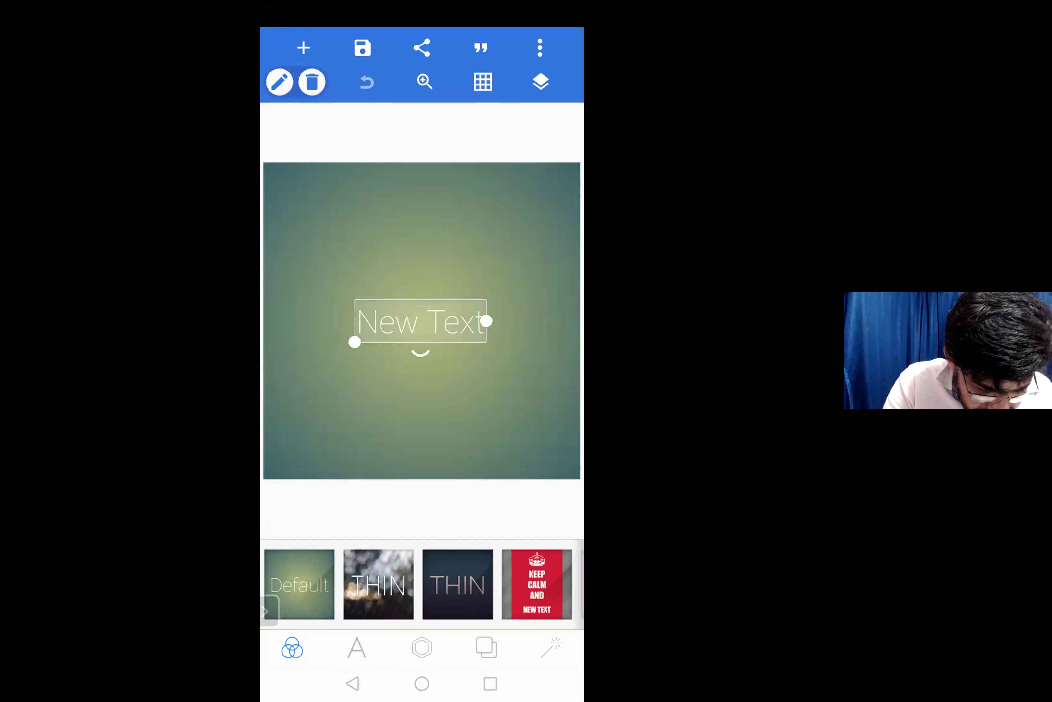
Look through the preset text styles and the text tools without exiting PixelLab.
scroll(422, 584, "right", 10)
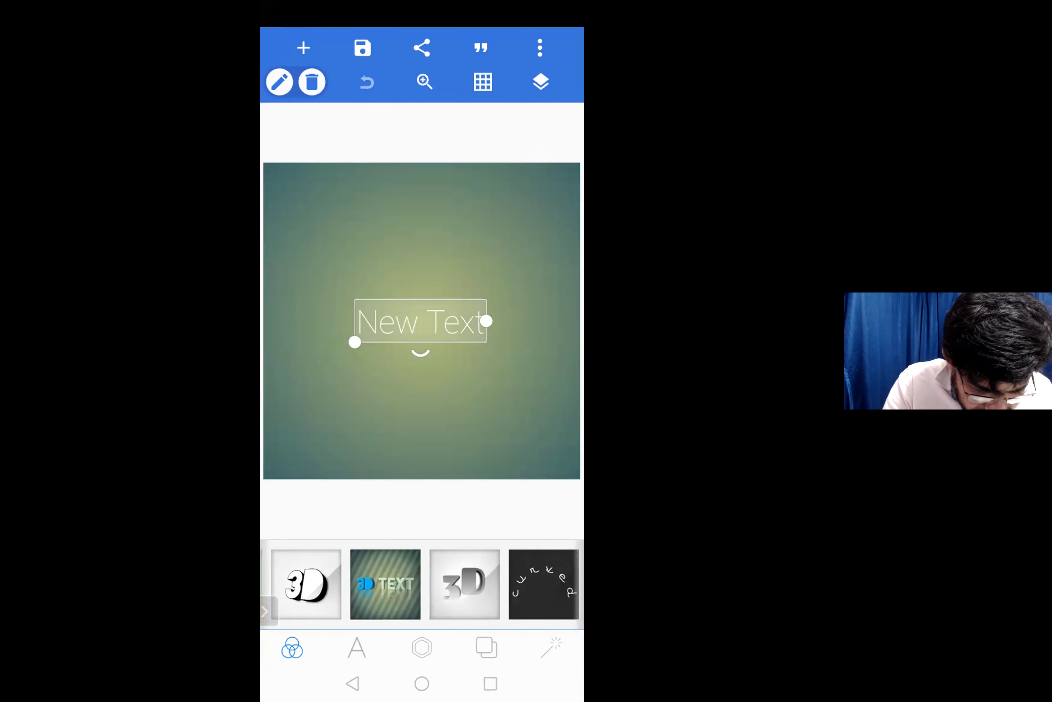
scroll(422, 584, "right", 8)
scroll(422, 584, "left", 15)
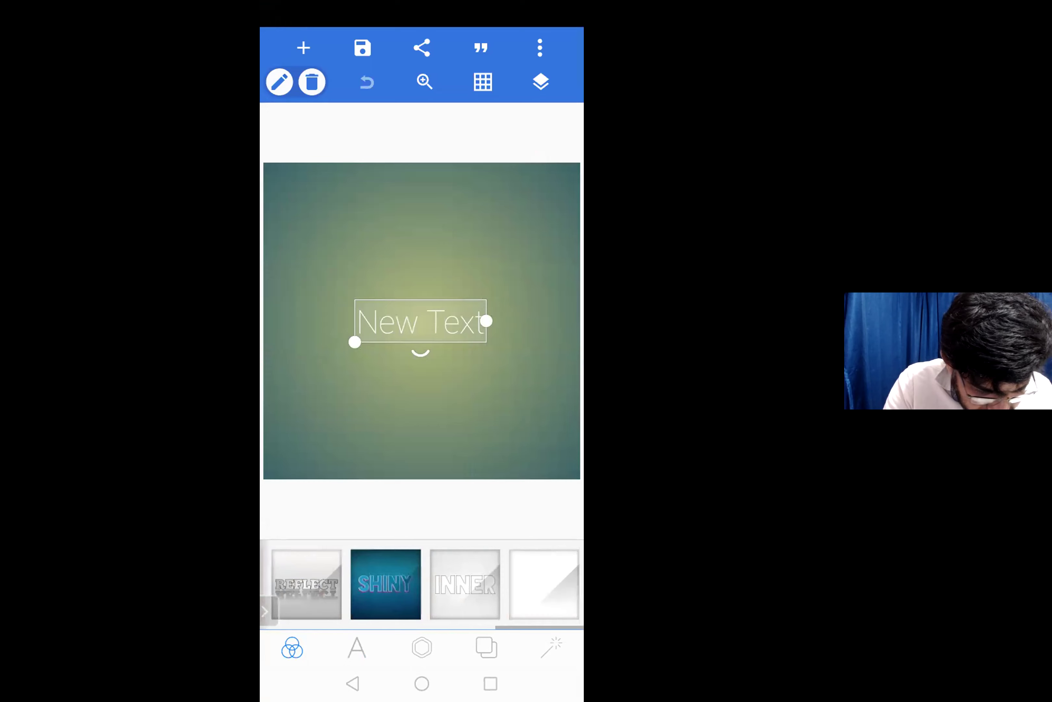
left_click(352, 682)
left_click_drag(353, 683, 491, 683)
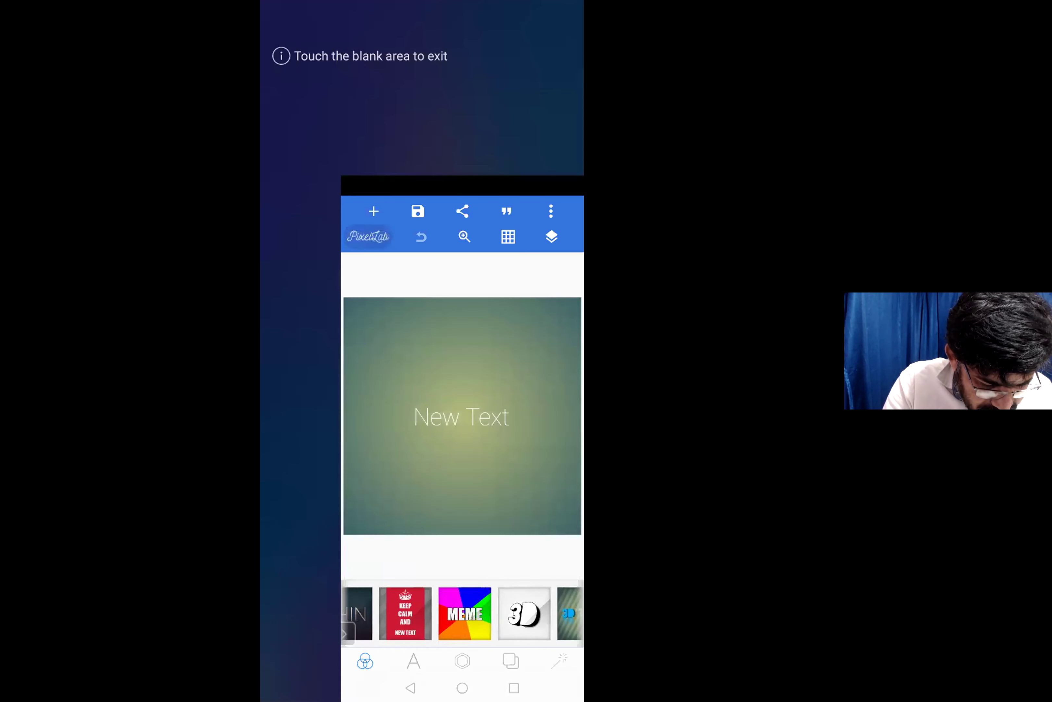
left_click(413, 661)
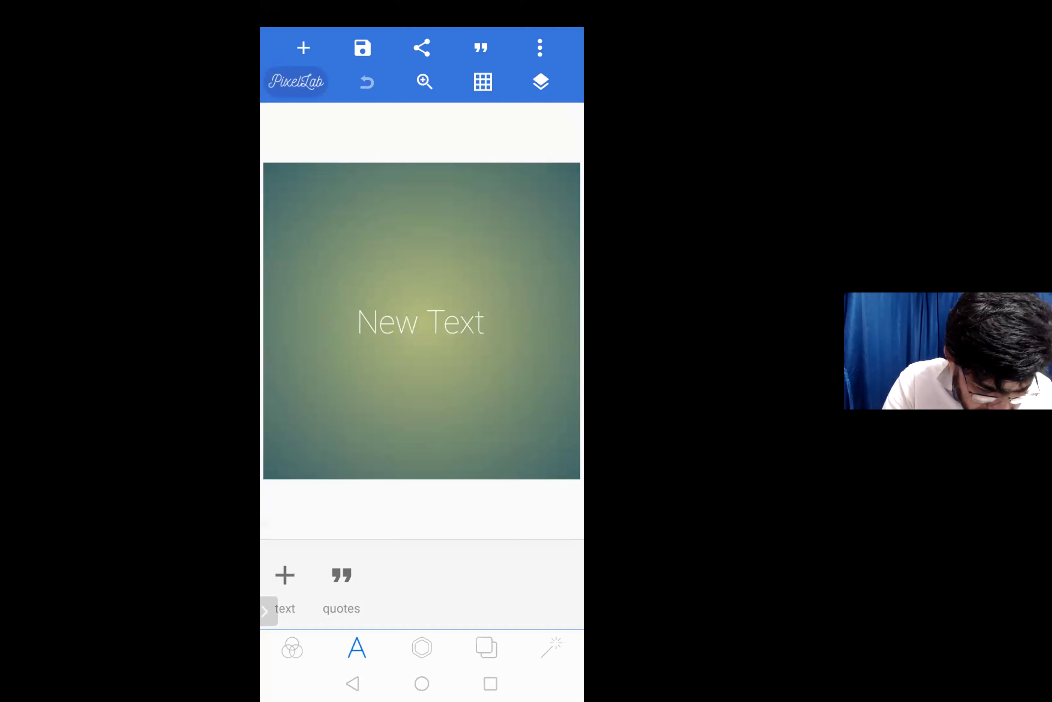
left_click(352, 683)
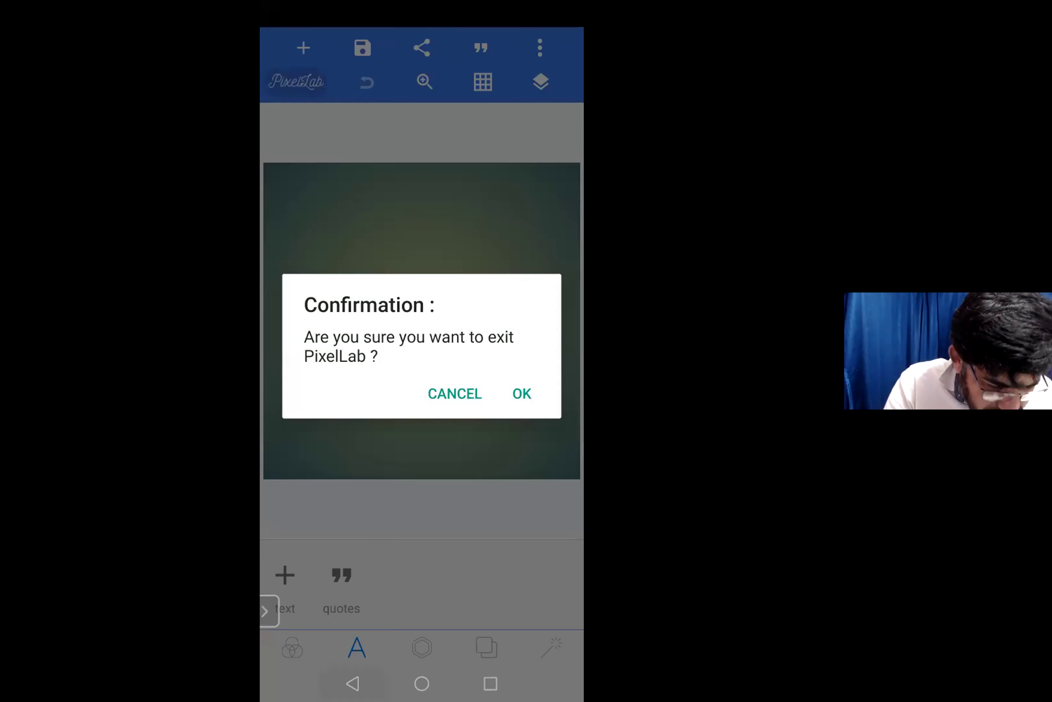
key("Escape")
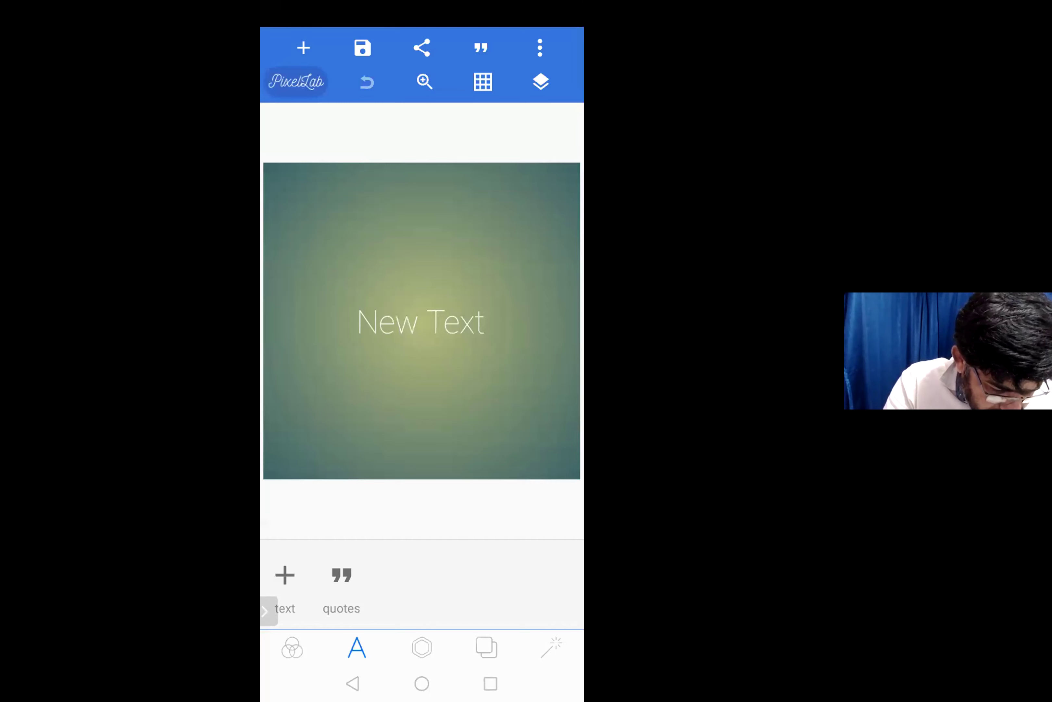
Examine PixelLab's tool groups for presets, text, inserted objects and the background image.
left_click(292, 648)
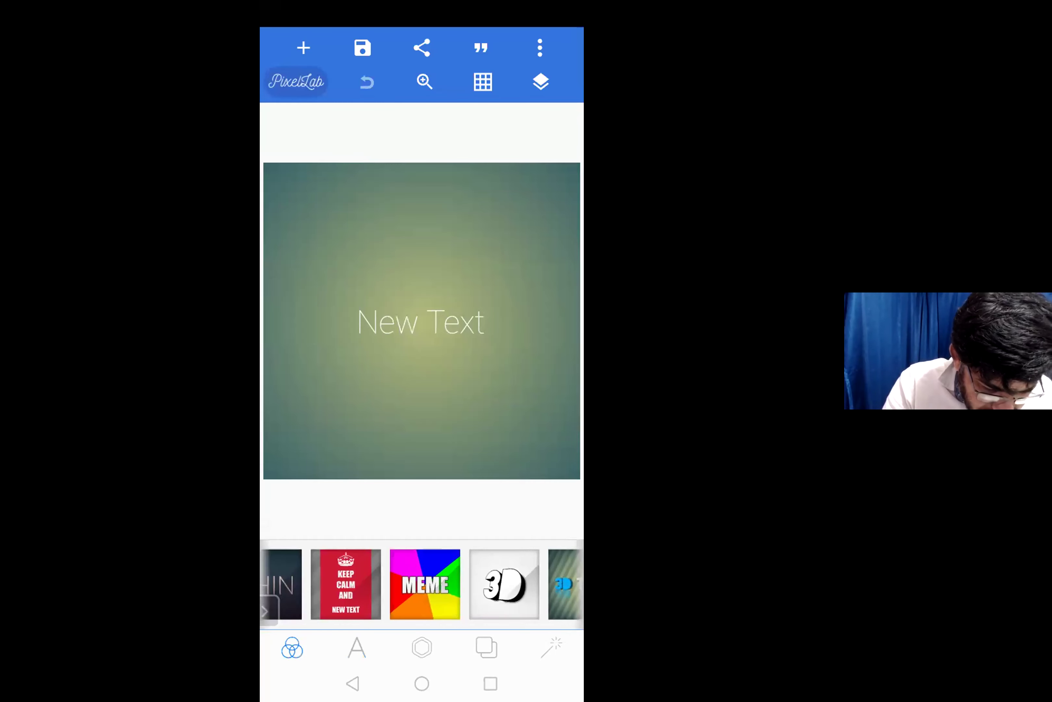
left_click(422, 647)
left_click(487, 648)
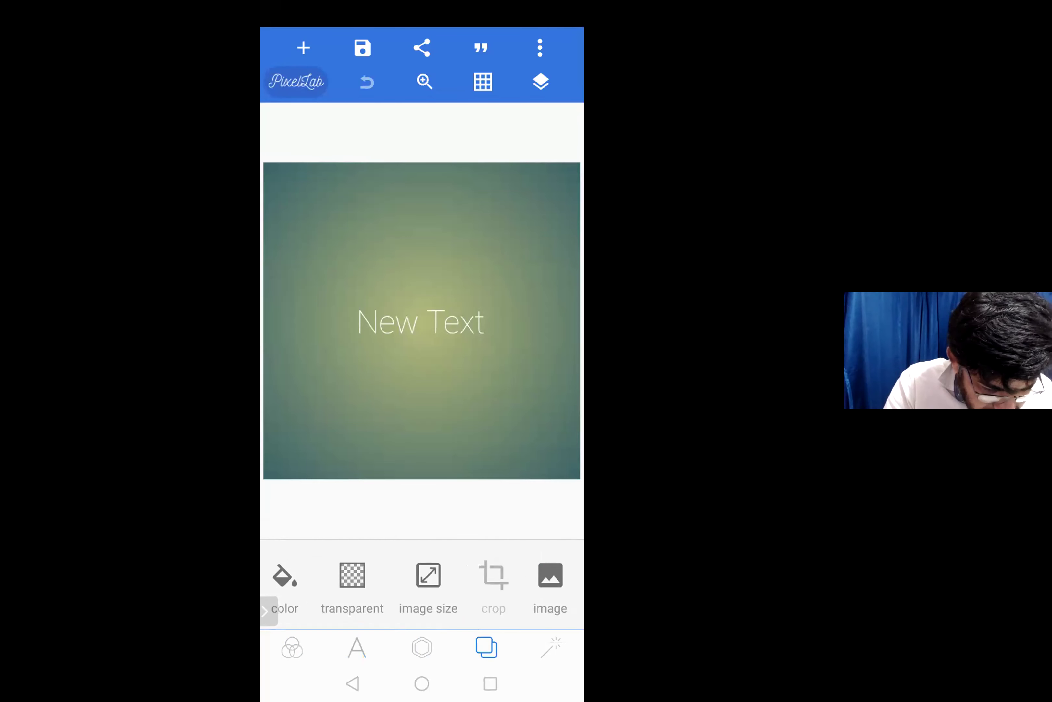
scroll(422, 588, "right", 3)
scroll(422, 589, "left", 3)
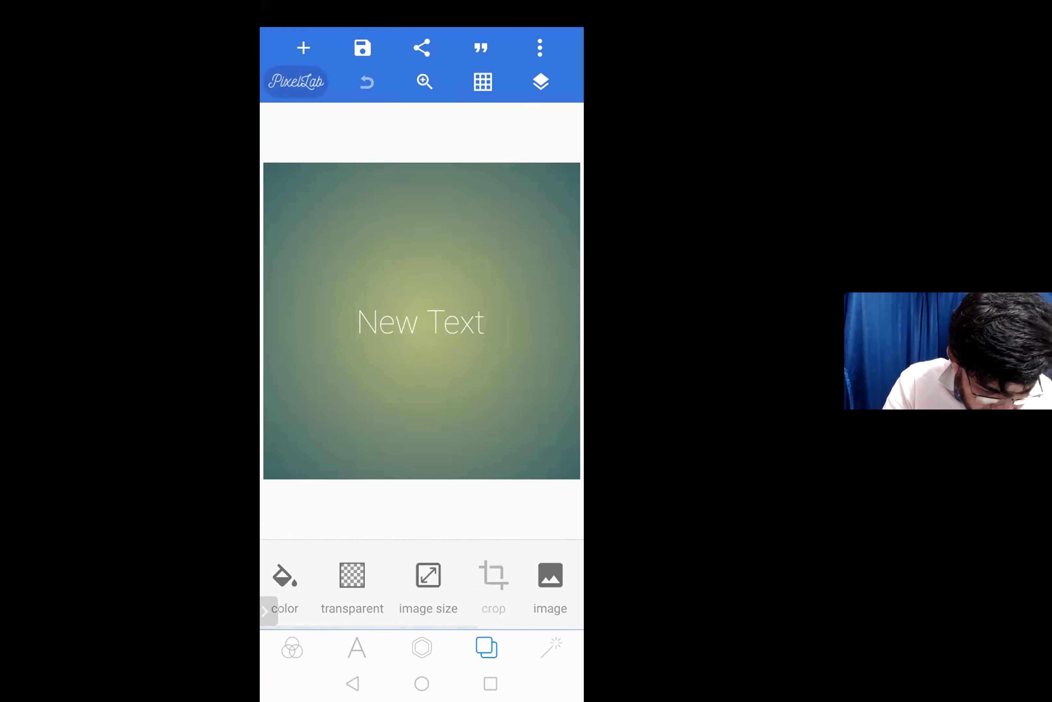
left_click(421, 648)
left_click(357, 648)
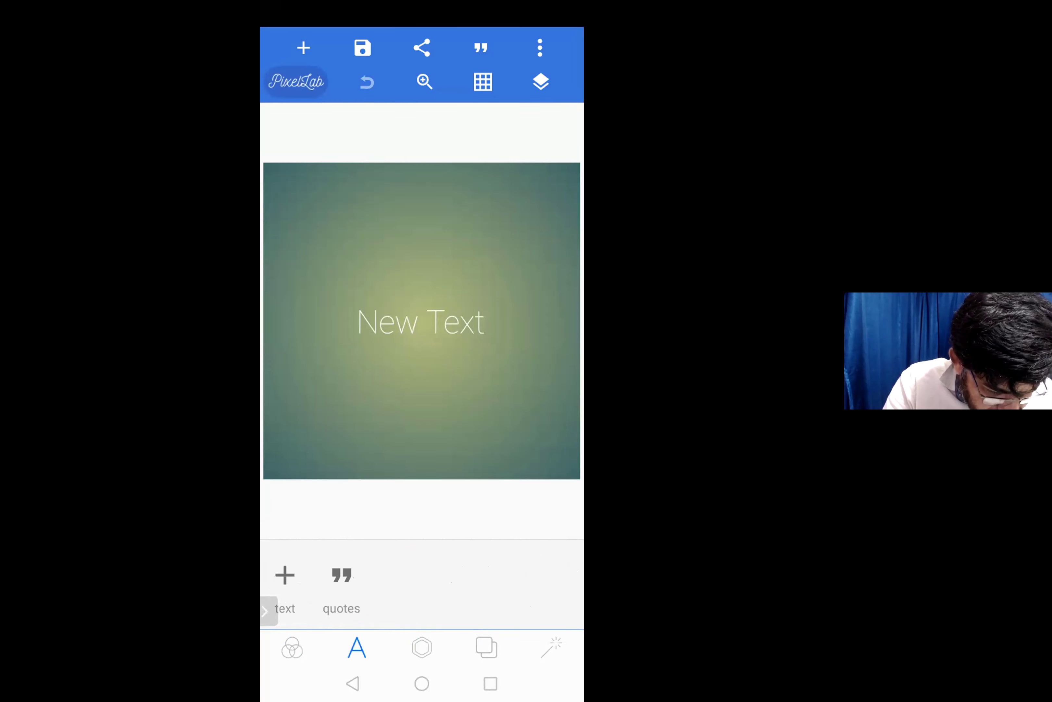
left_click(292, 647)
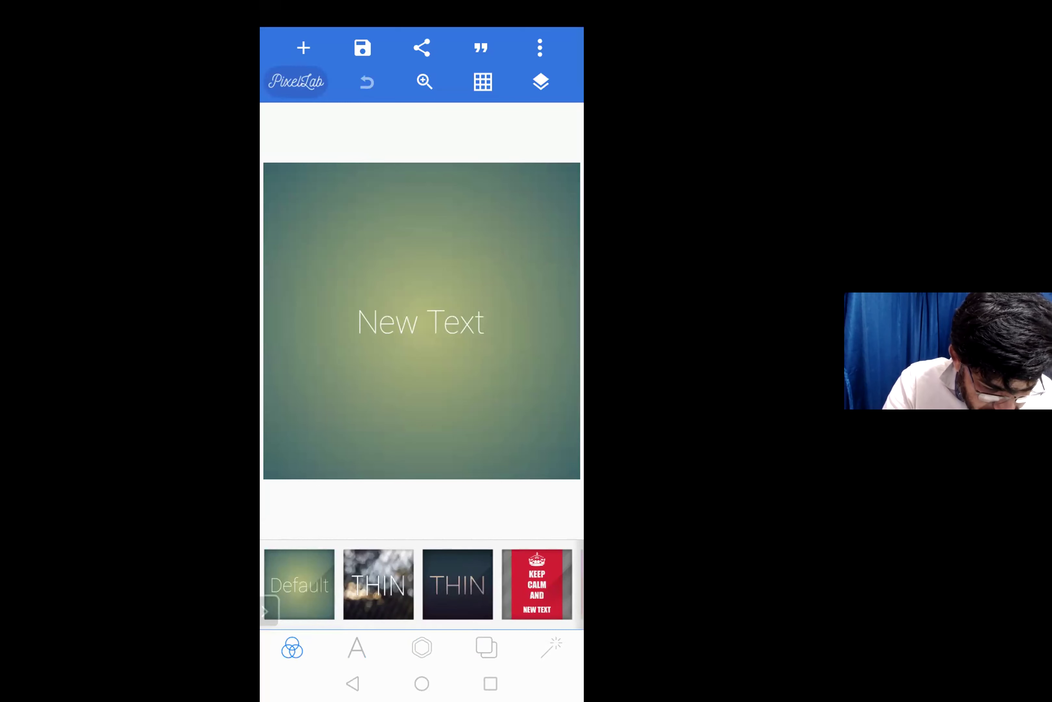
left_click(269, 610)
left_click(357, 647)
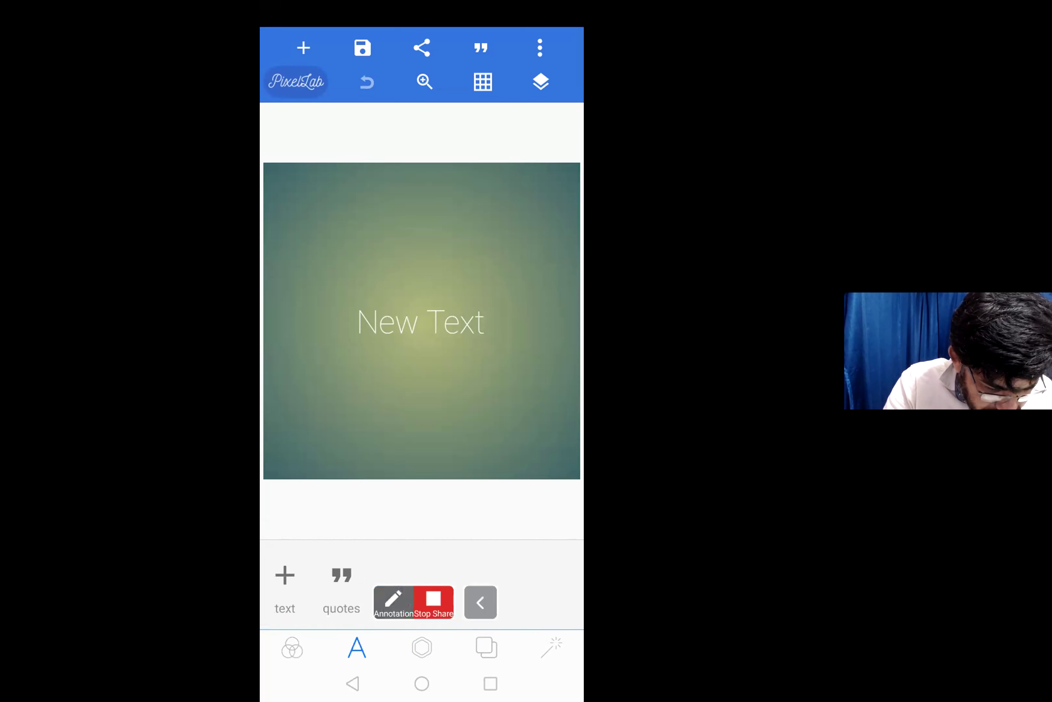
left_click(422, 647)
left_click(487, 647)
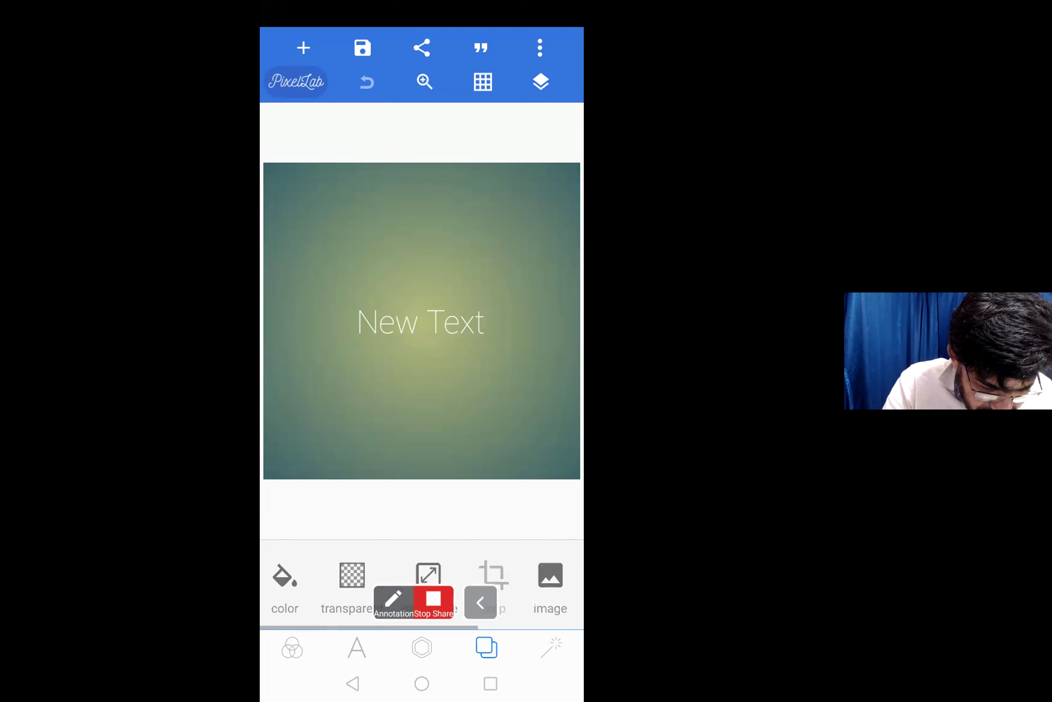
left_click(422, 648)
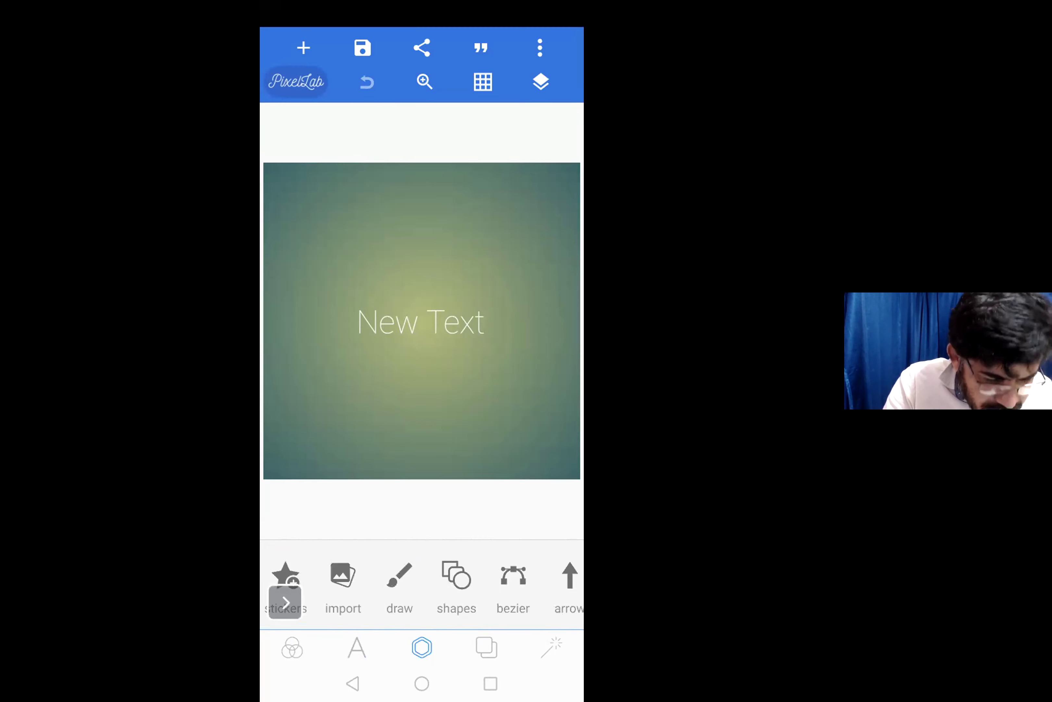
Try to clear the wording of the default "New Text" object.
left_click(420, 321)
left_click(280, 81)
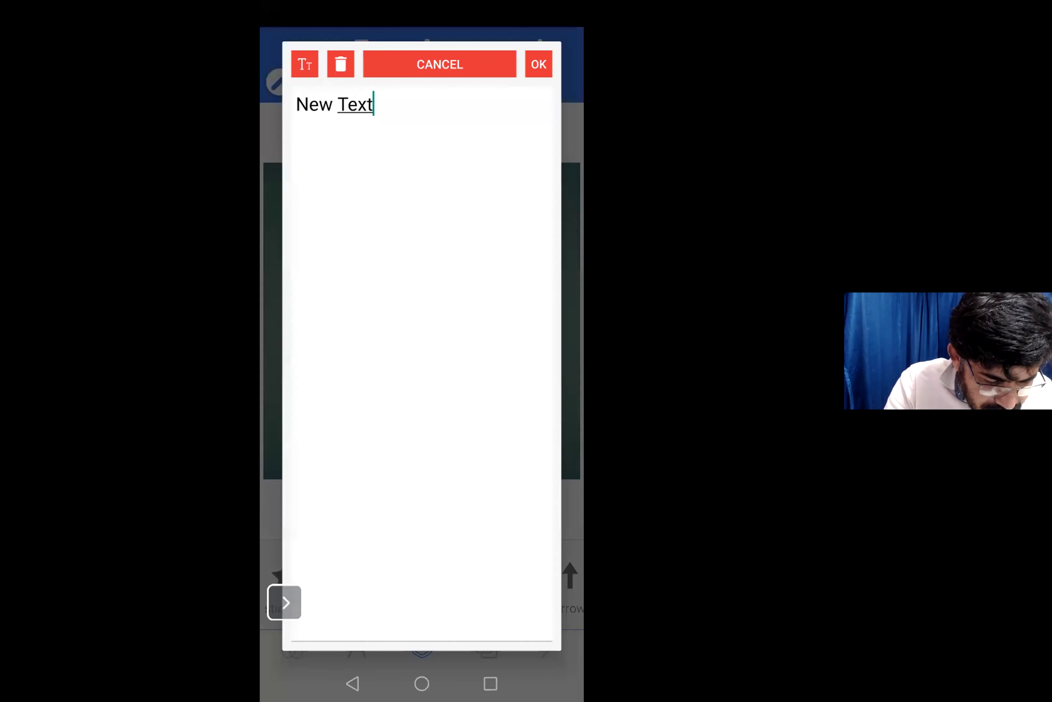
key("BackSpace")
key("BackSpace")
key("BackSpace")
key("BackSpace")
key("BackSpace")
key("BackSpace")
key("BackSpace")
key("BackSpace")
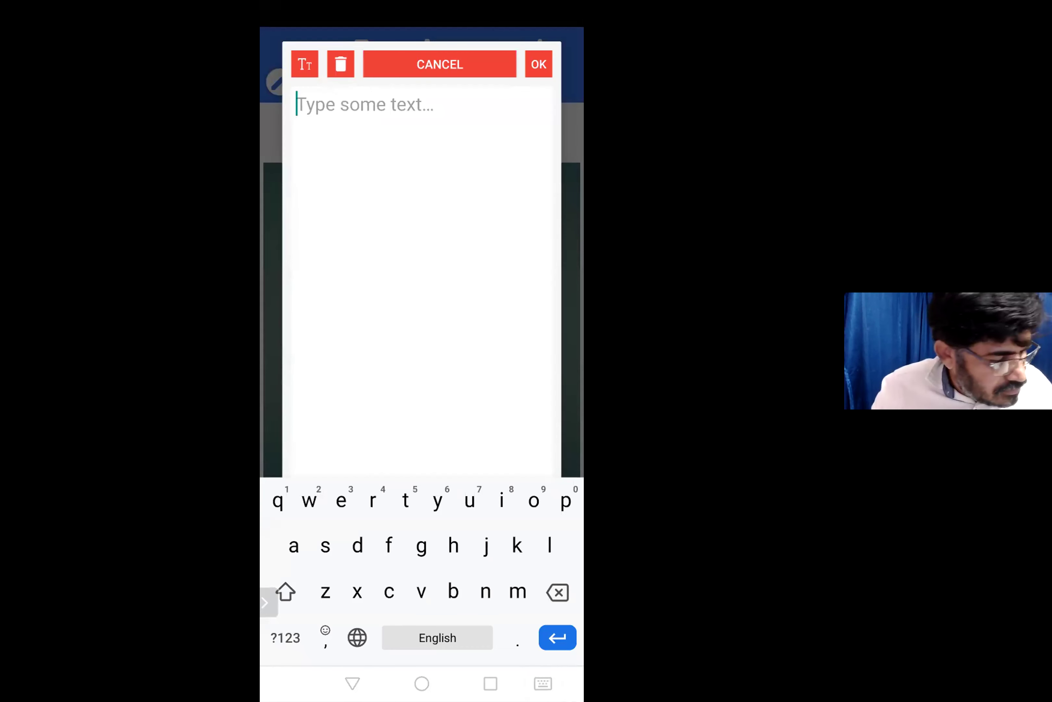
key("Escape")
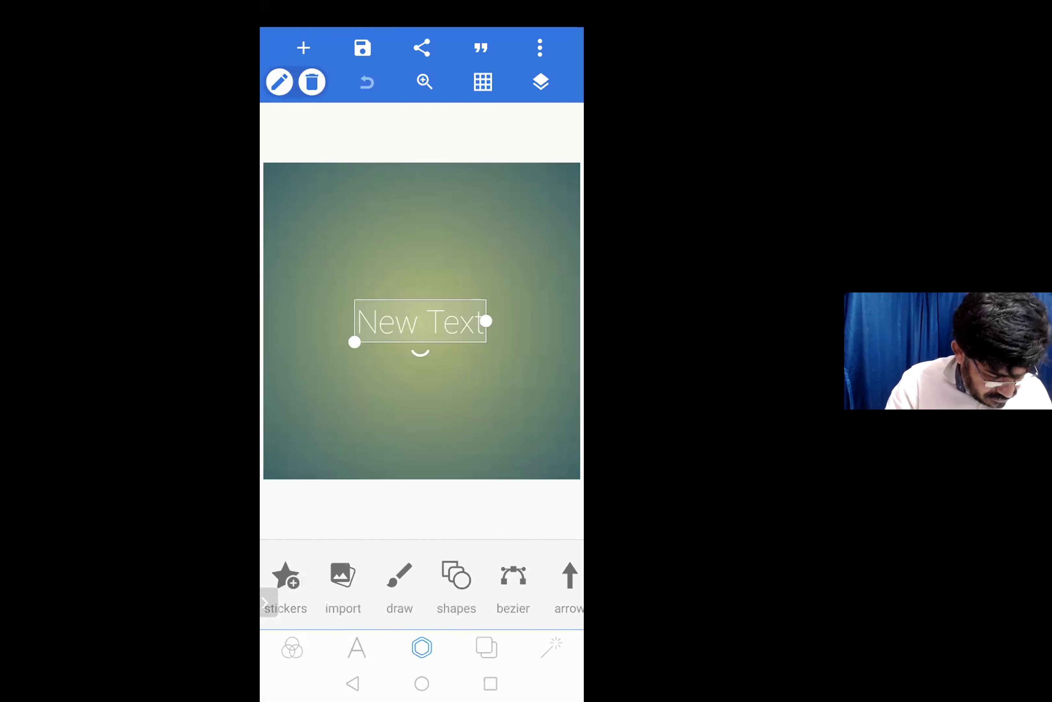
scroll(421, 586, "right", 1)
scroll(422, 587, "left", 1)
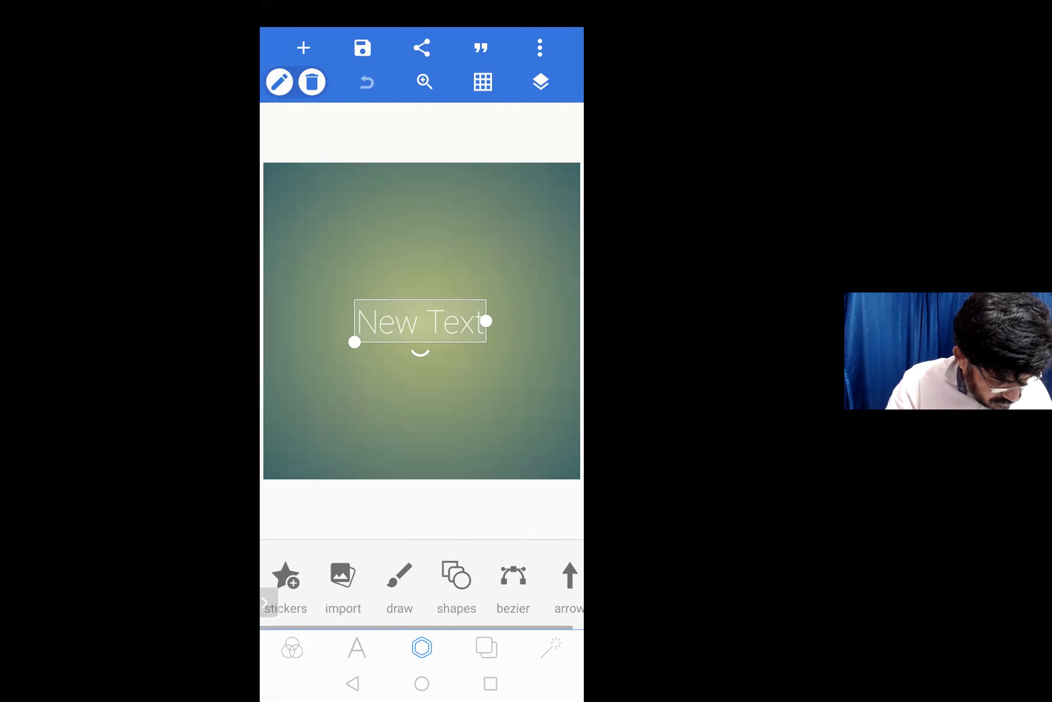
left_click(279, 81)
left_click(280, 82)
left_click(303, 47)
key("Escape")
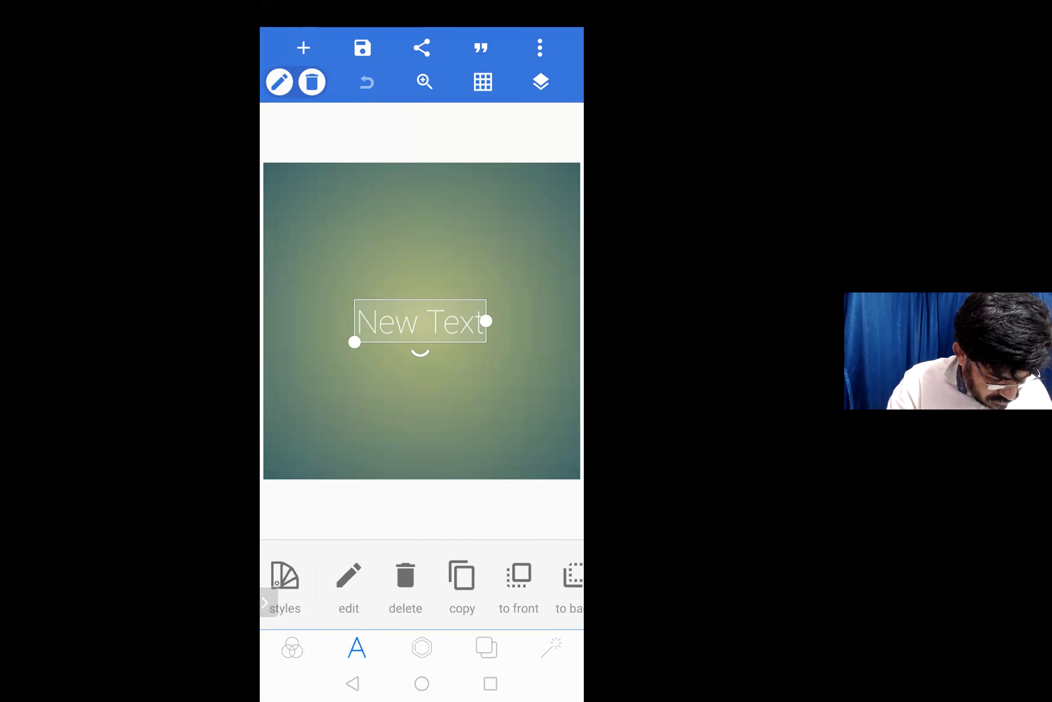
Look through the fonts available for the "New Text" object, including the imported ones in My Fonts.
scroll(422, 584, "right", 5)
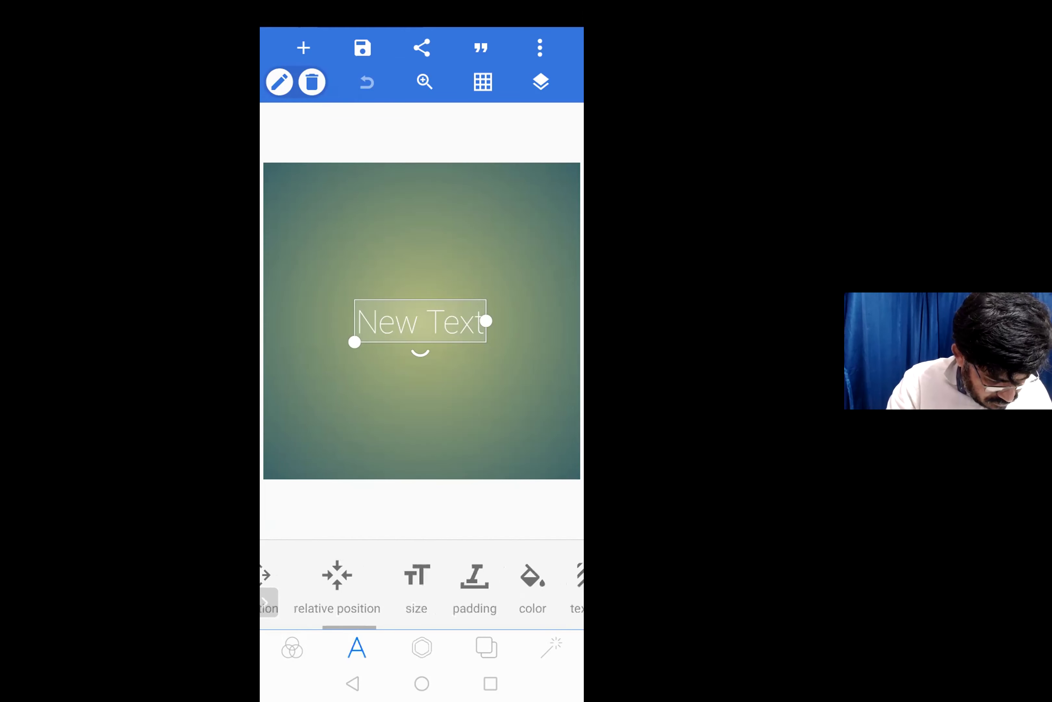
scroll(422, 584, "right", 5)
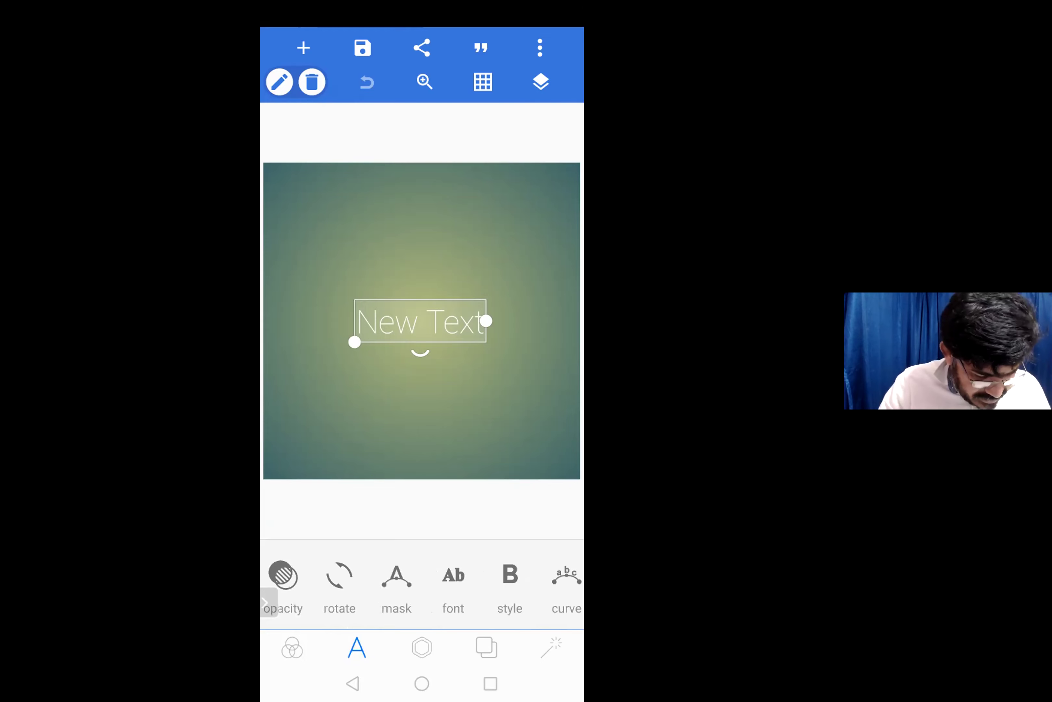
left_click(453, 575)
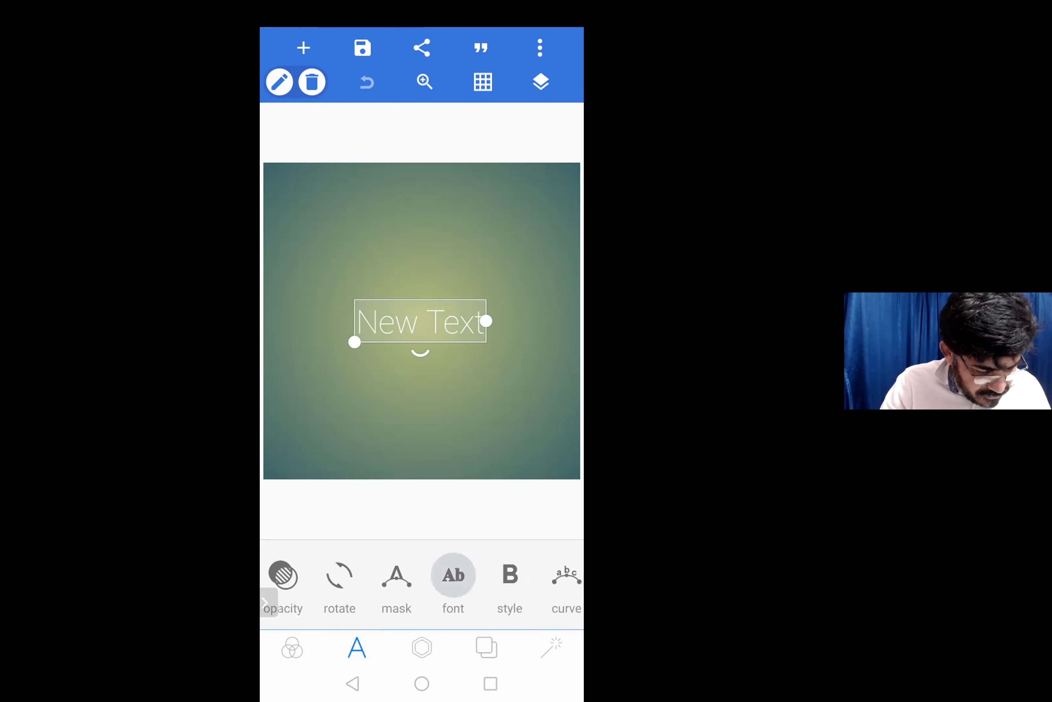
left_click_drag(423, 472, 424, 217)
left_click_drag(424, 520, 424, 202)
scroll(422, 398, "up", 8)
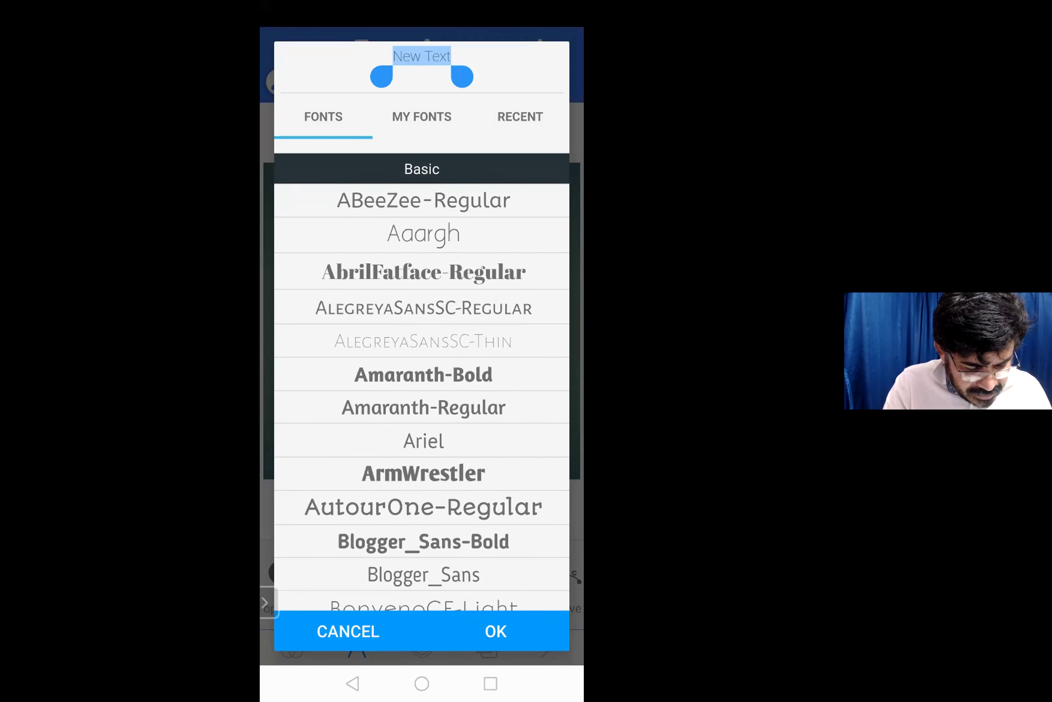
left_click(422, 116)
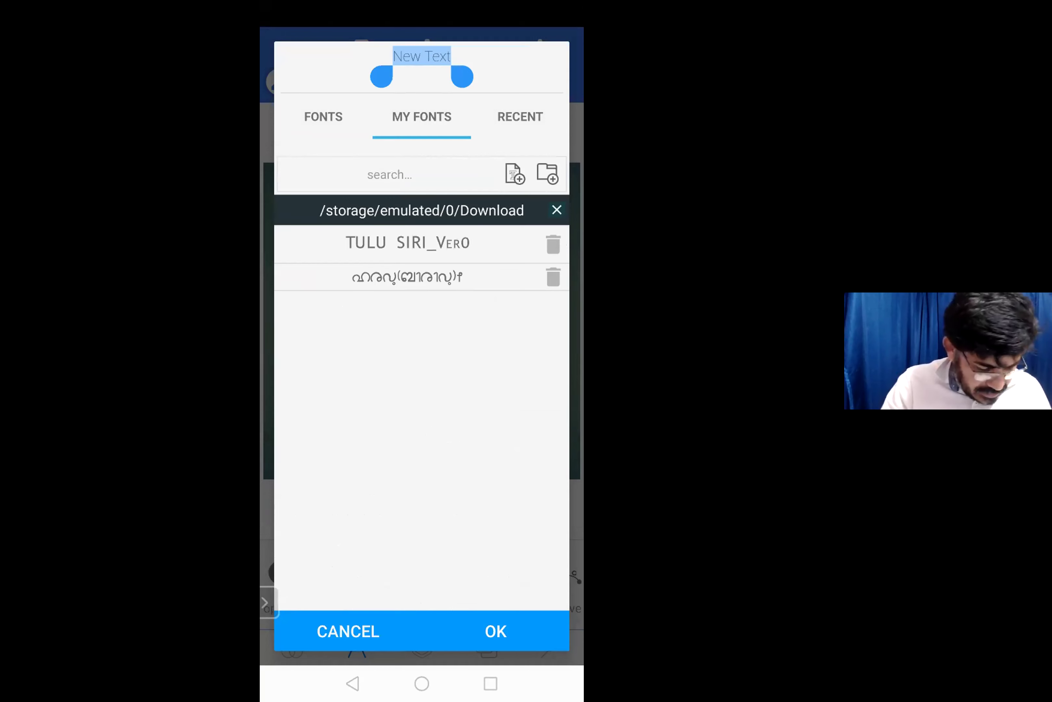
Switch to WhatsApp and open the teachable.com link shared in the Tulu Lipi Class (USA) chat.
left_click(421, 683)
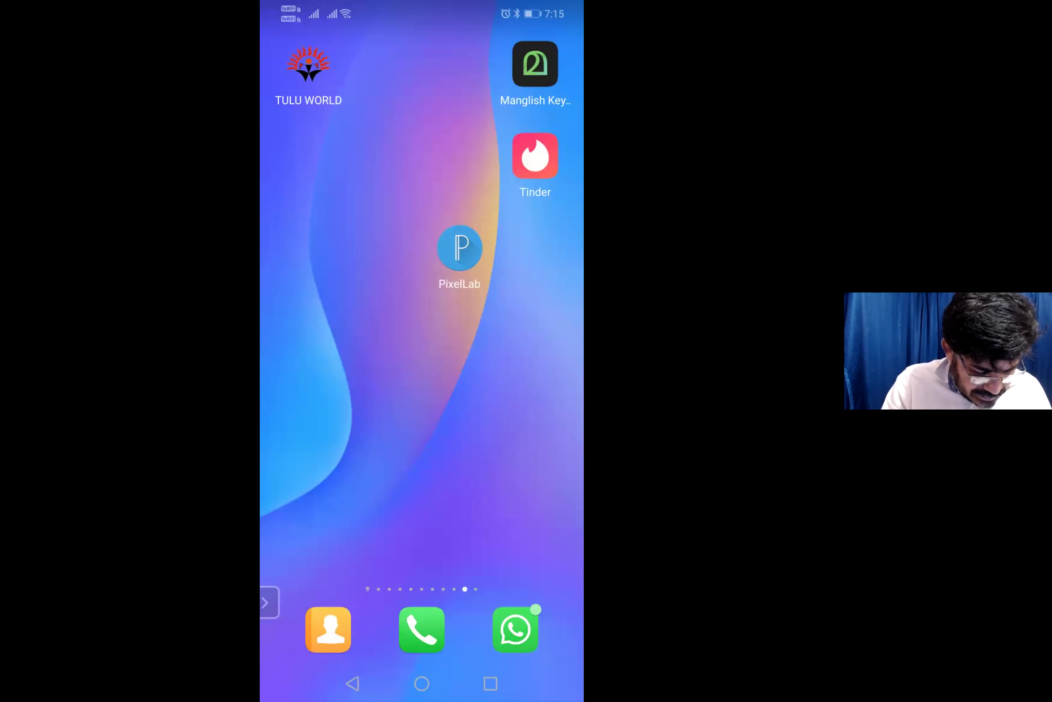
left_click(515, 630)
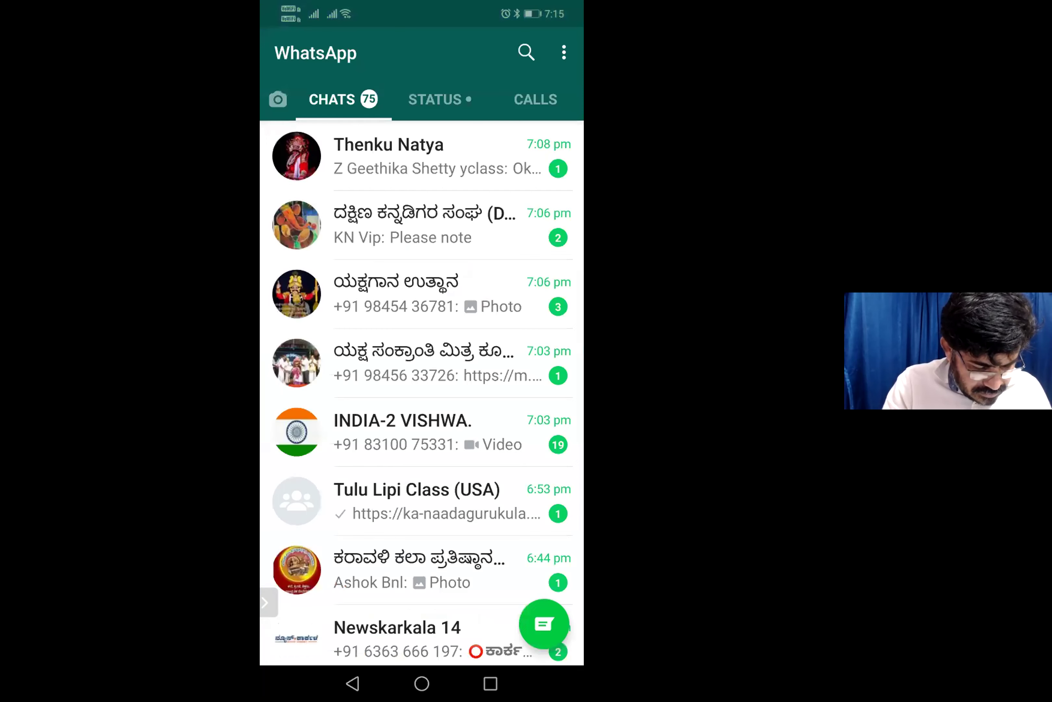
scroll(422, 362, "down", 3)
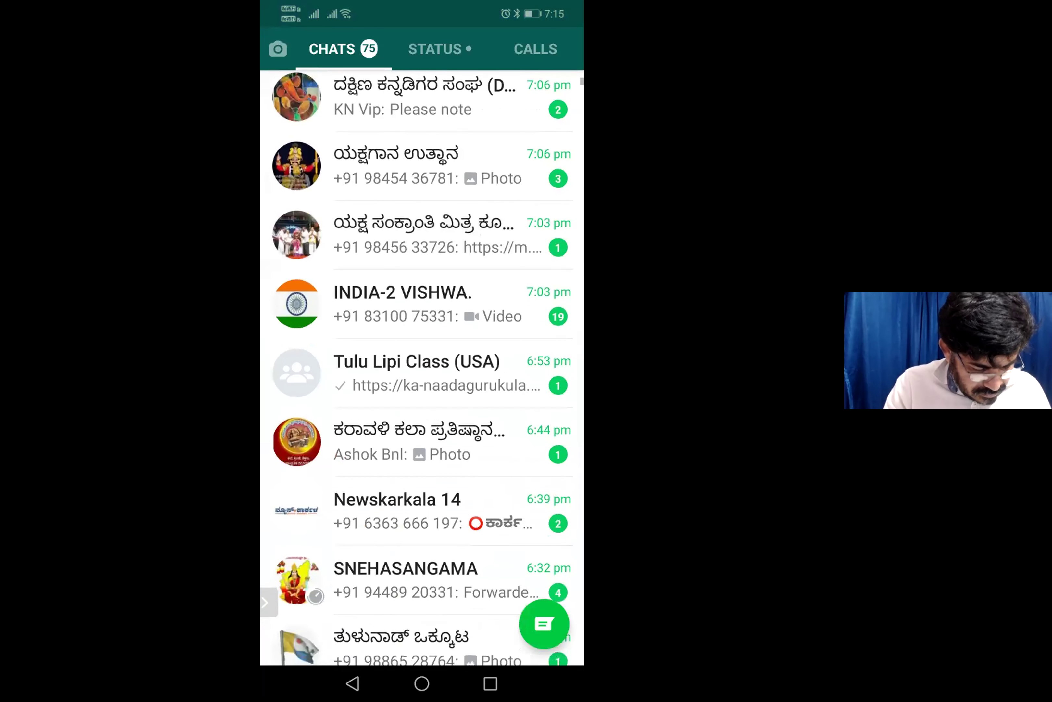
scroll(421, 368, "down", 1)
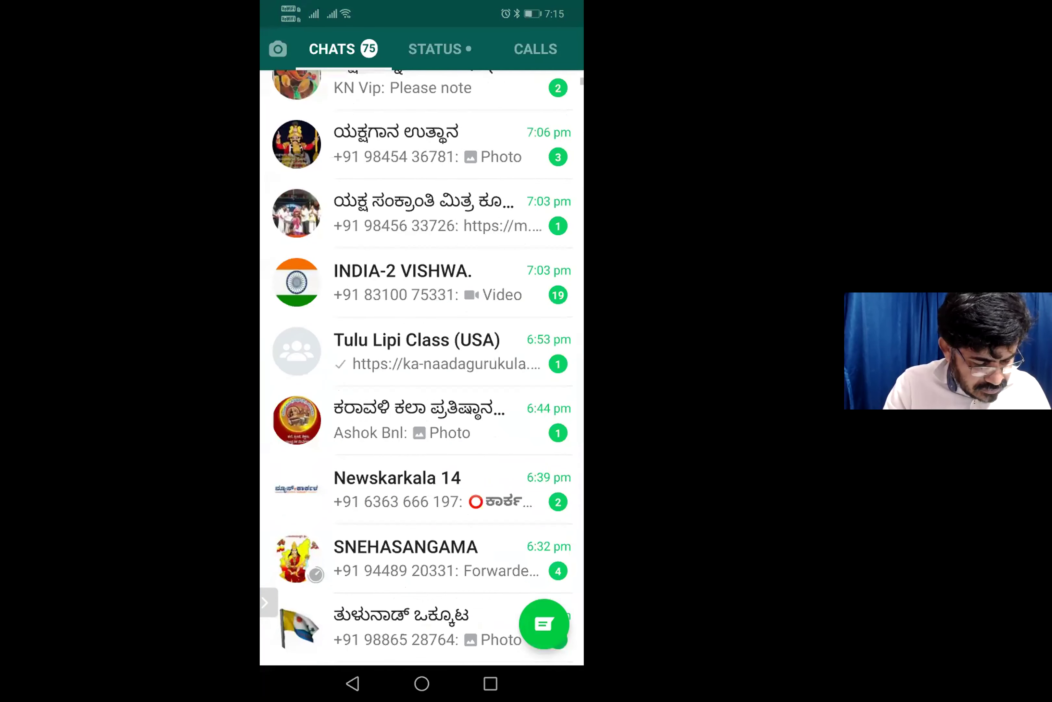
left_click(417, 350)
left_click(430, 564)
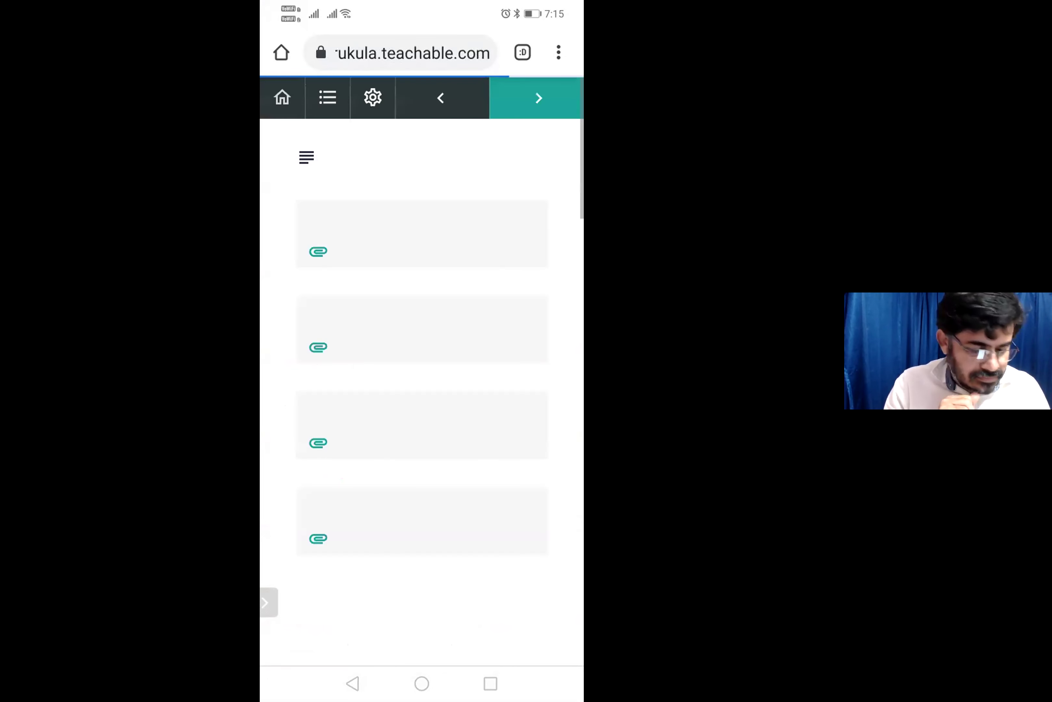
Download the font file TULU SIRI_Ver0.1_22-05-20.ttf from the Tulu Fonts page.
scroll(421, 392, "down", 2)
scroll(422, 392, "up", 2)
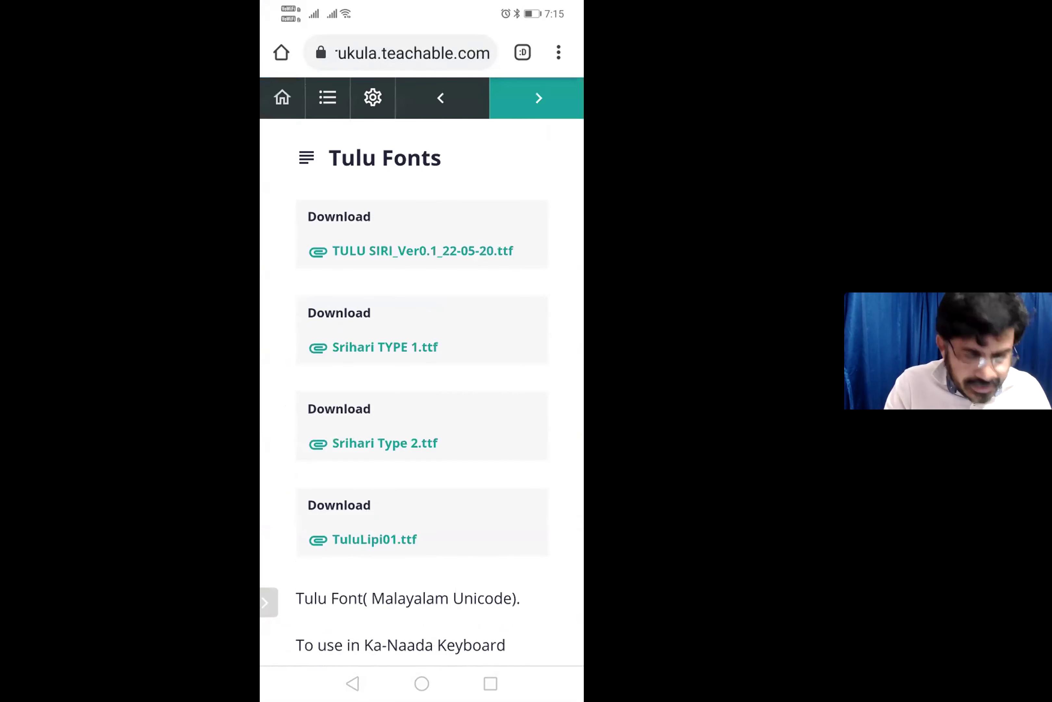
left_click(422, 251)
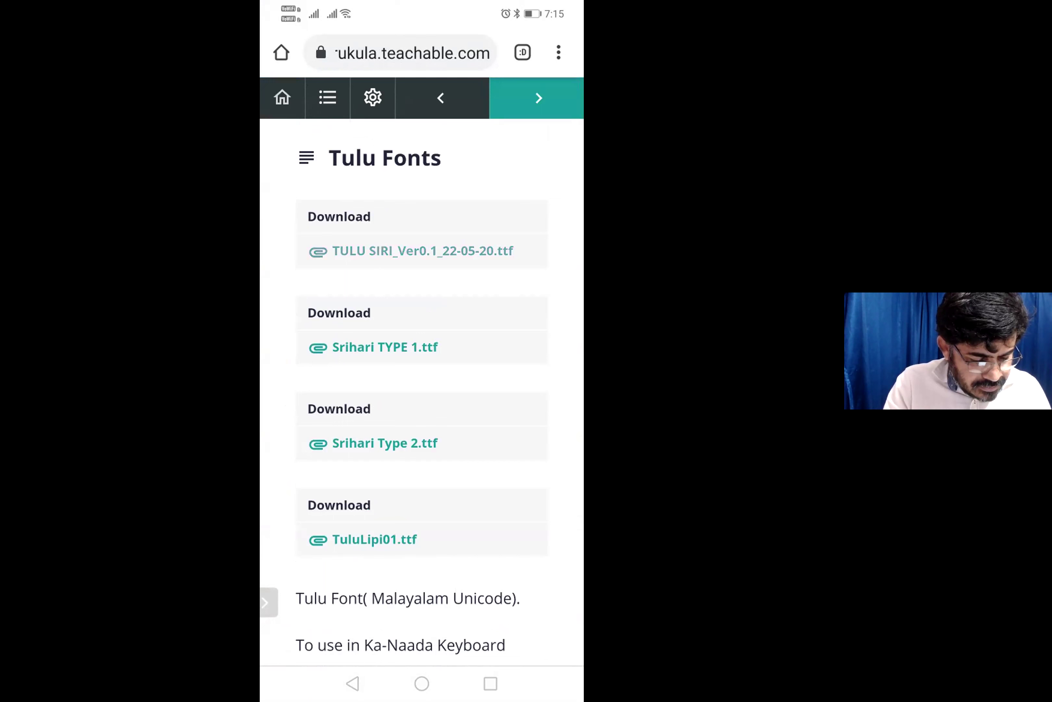
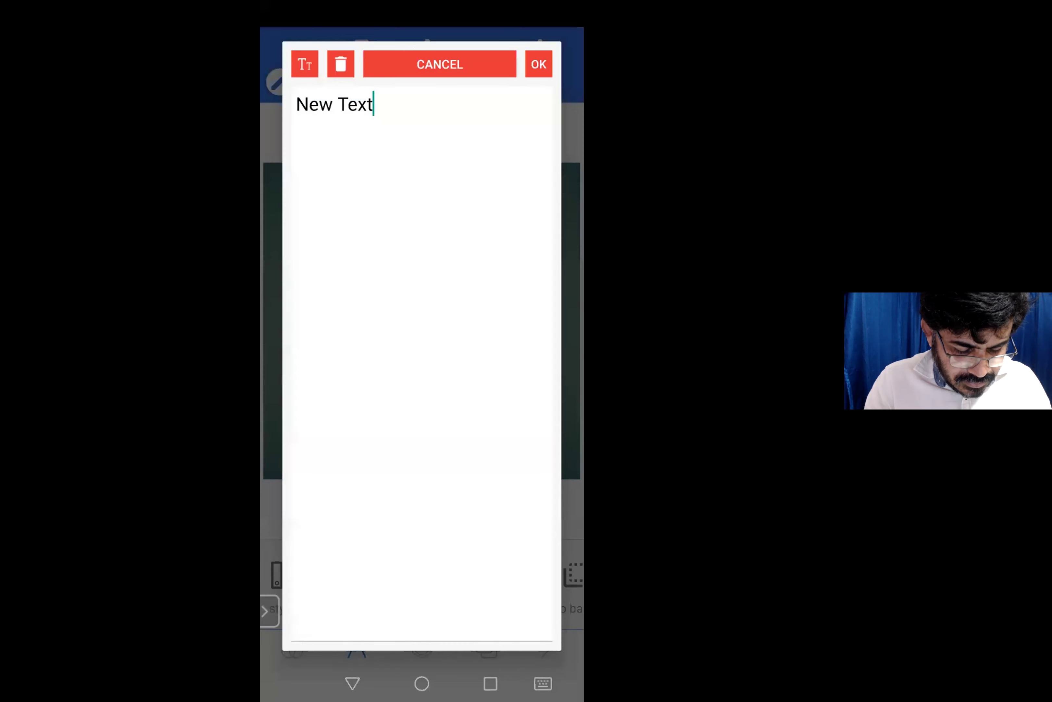
Replace the "New Text" wording with "അ ആ കഖഗഘങ" and move the text fully inside the canvas, near its centre.
key("BackSpace")
key("BackSpace")
key("BackSpace")
key("BackSpace")
key("BackSpace")
key("BackSpace")
key("BackSpace")
key("BackSpace")
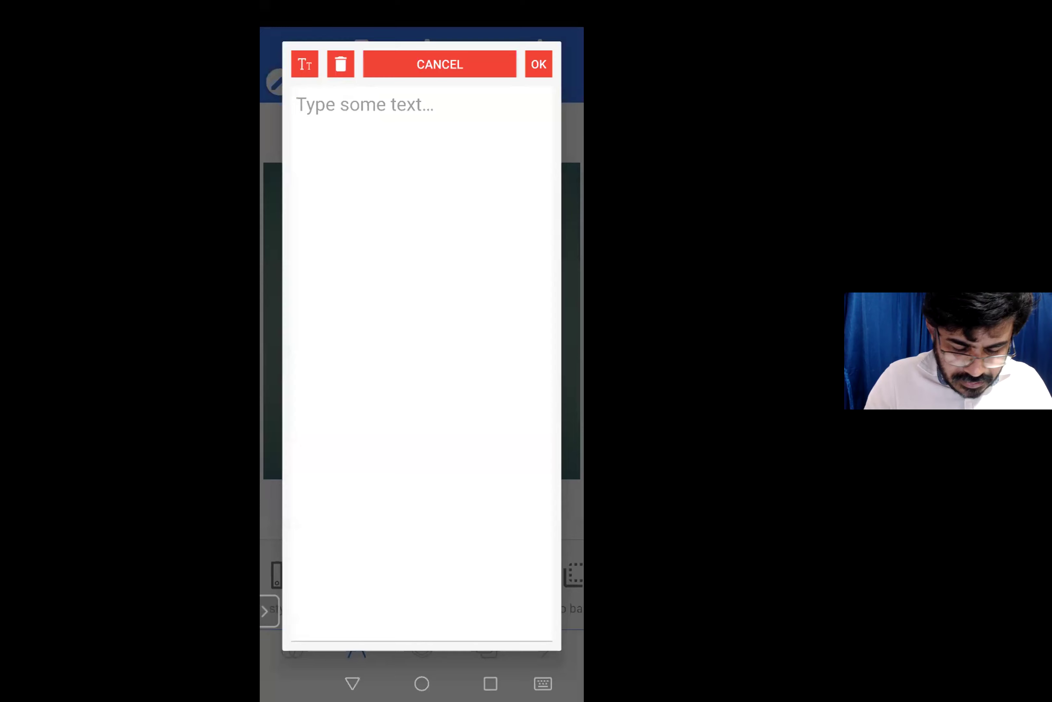
type("അ")
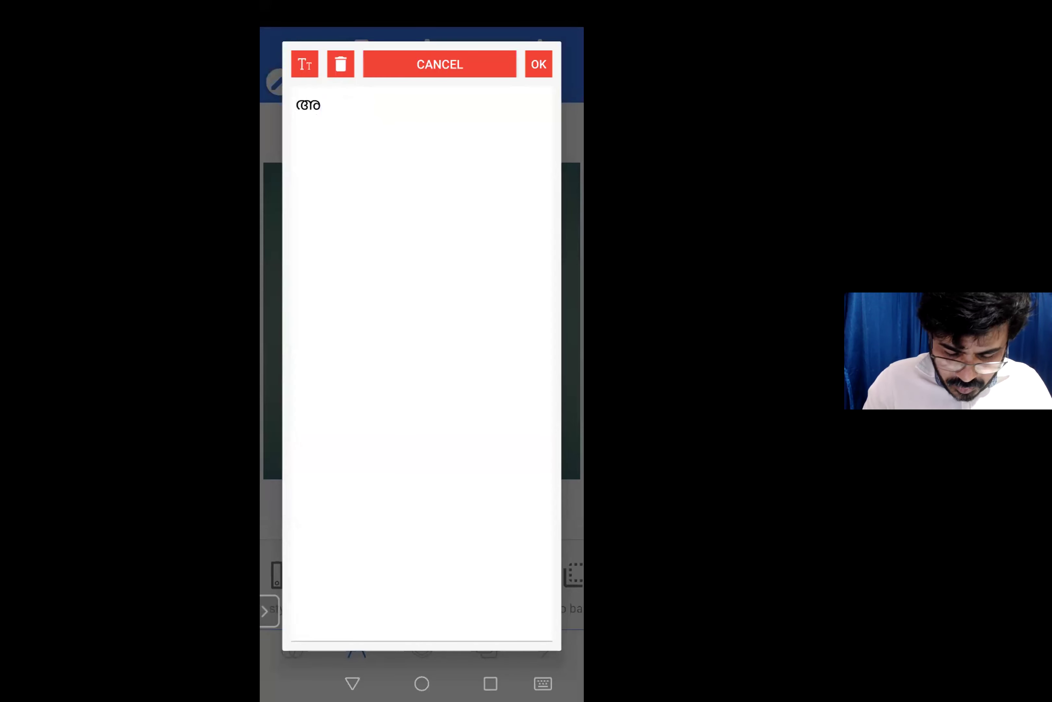
type(" ആ")
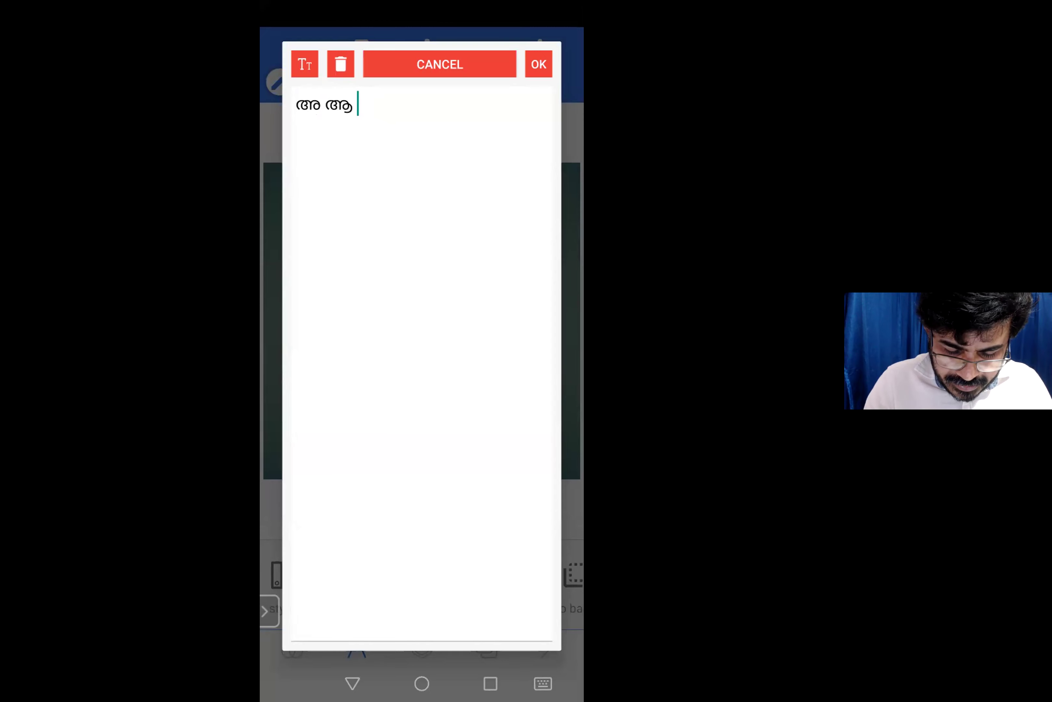
type(" കഖഗഘങ")
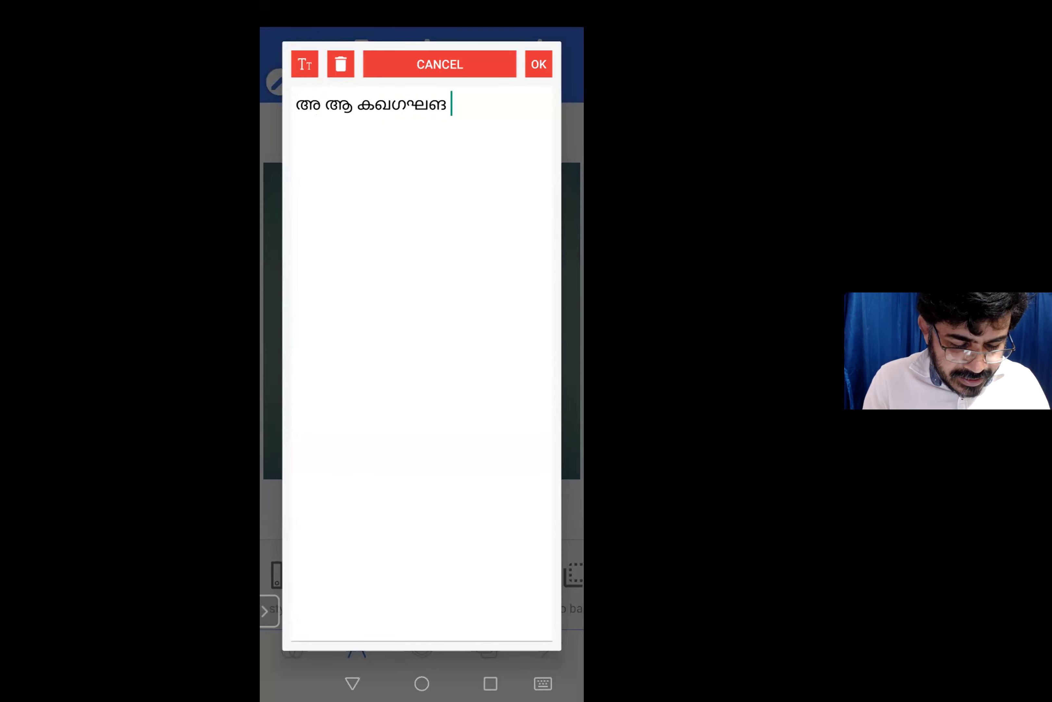
left_click(538, 64)
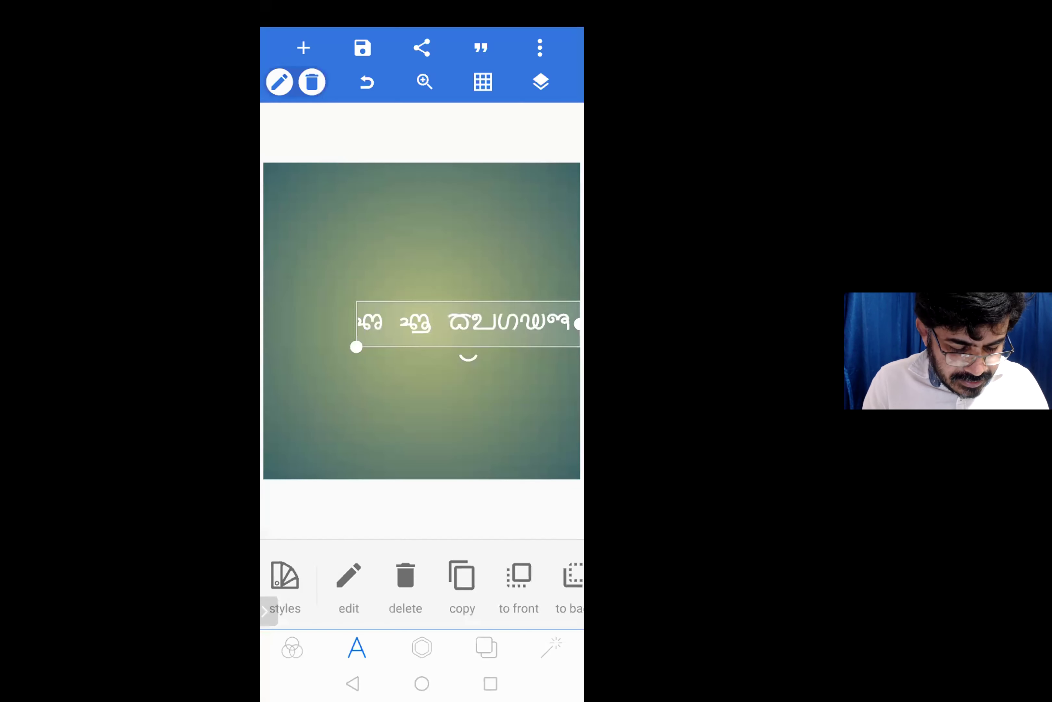
left_click_drag(467, 324, 414, 309)
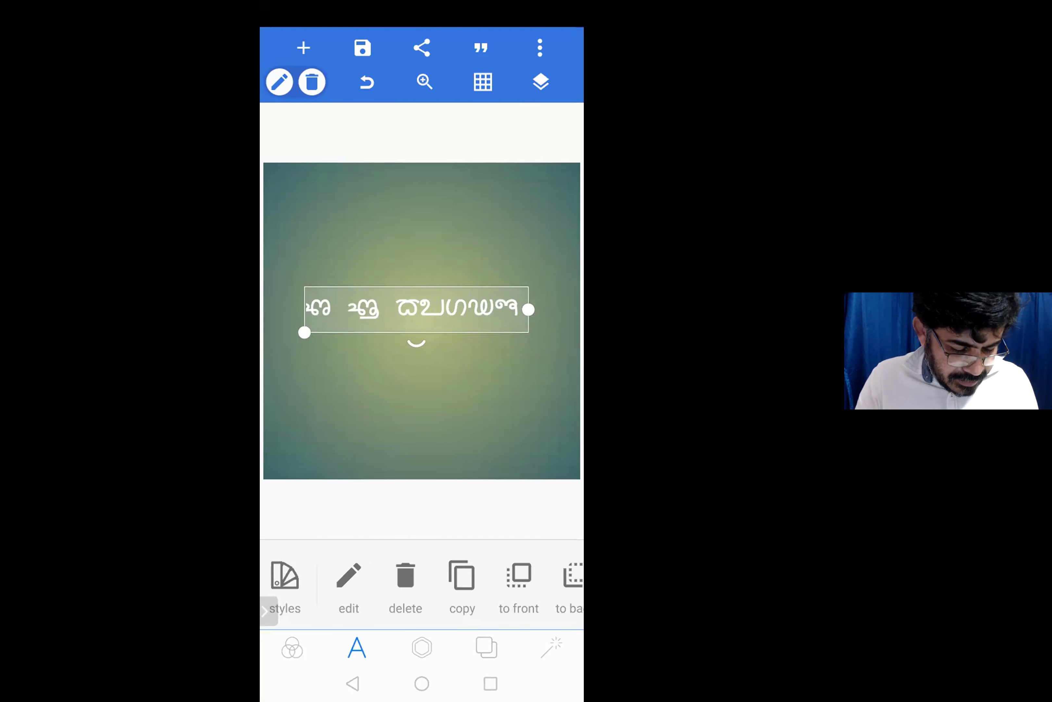
Apply bold and italic styling to the whole Tulu text.
scroll(421, 584, "right", 5)
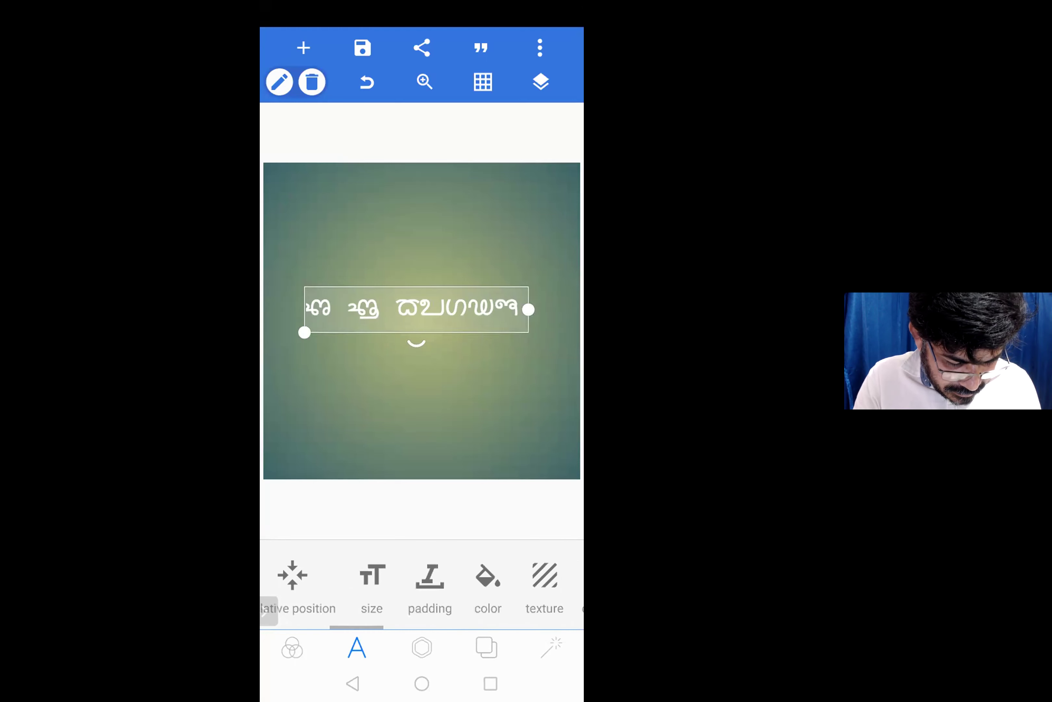
scroll(421, 584, "right", 3)
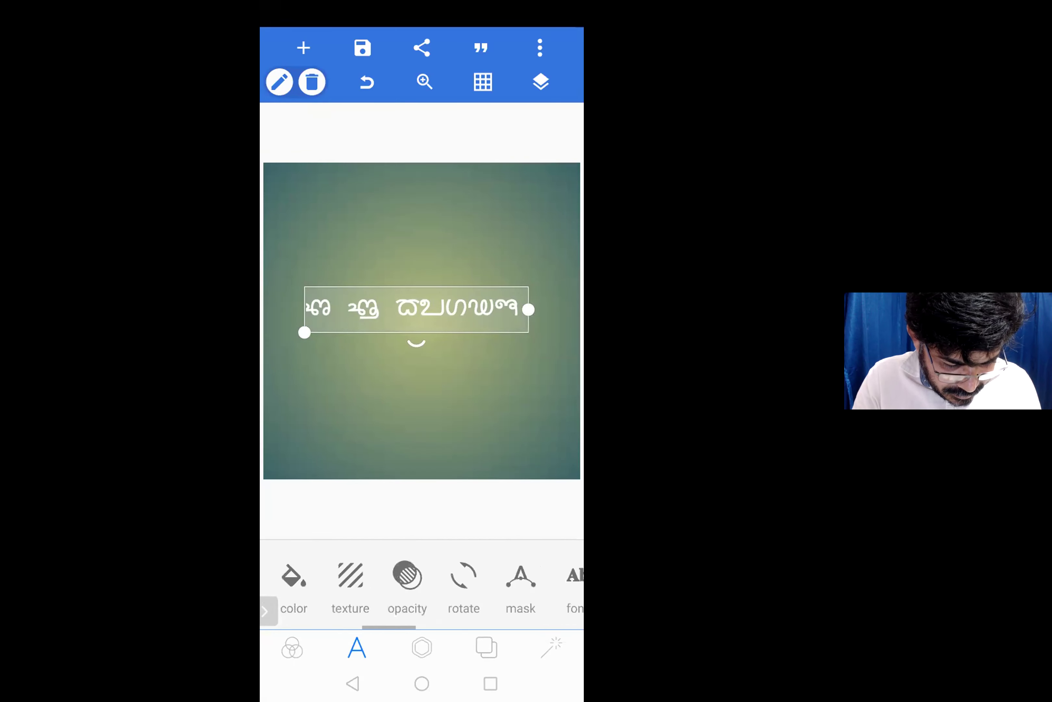
scroll(421, 583, "right", 3)
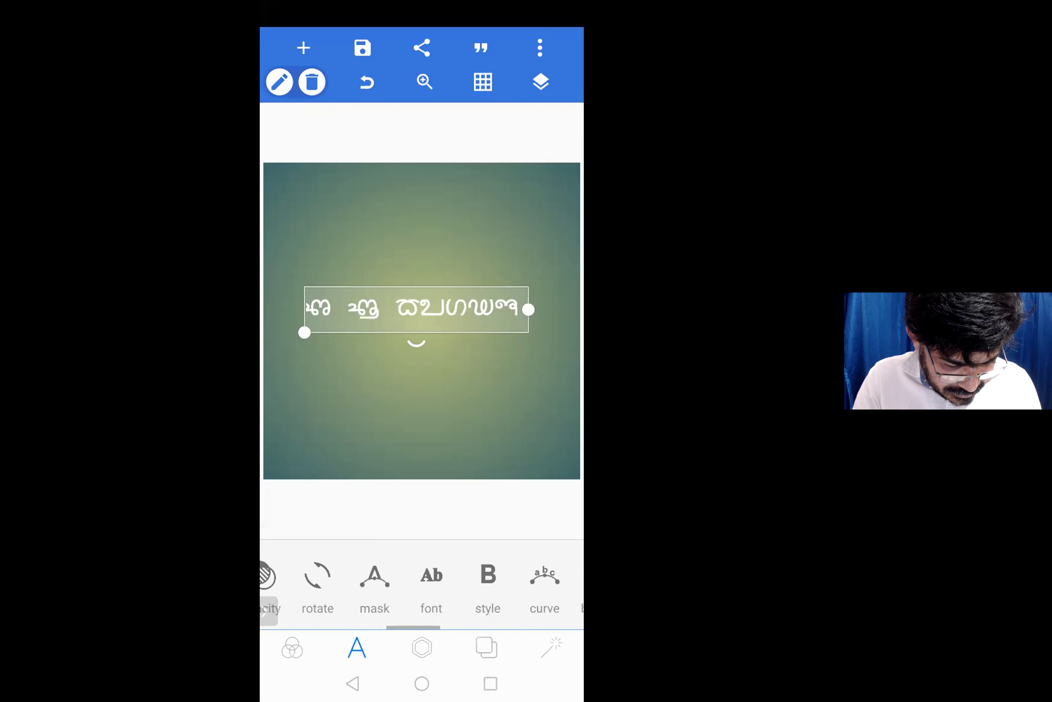
left_click(488, 575)
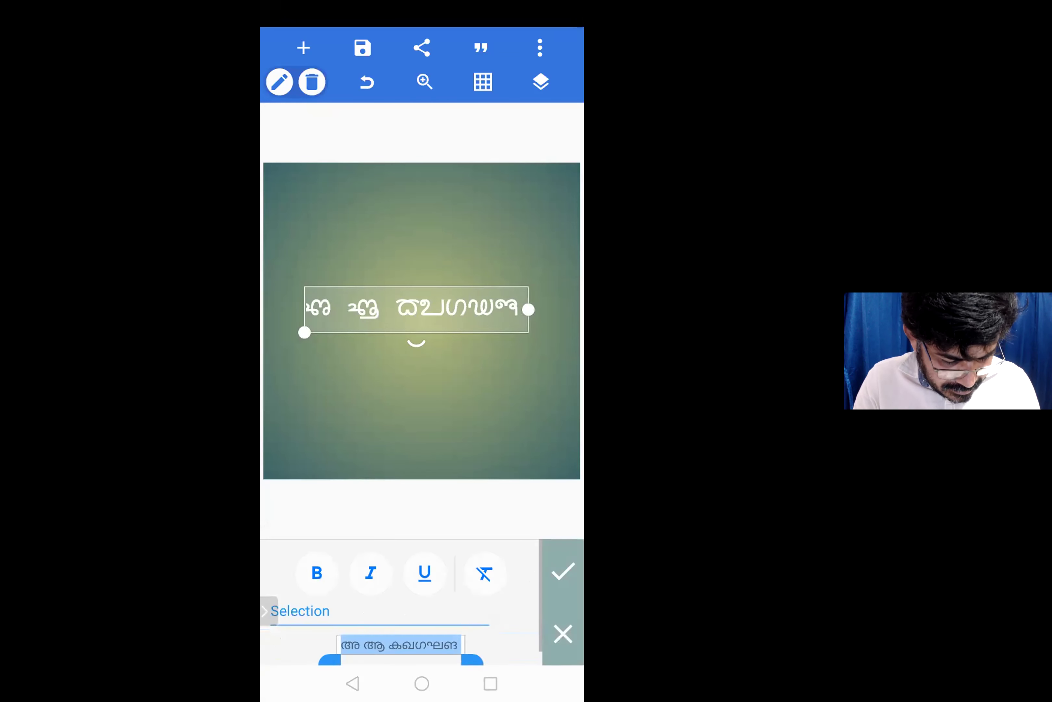
left_click(317, 572)
left_click(370, 572)
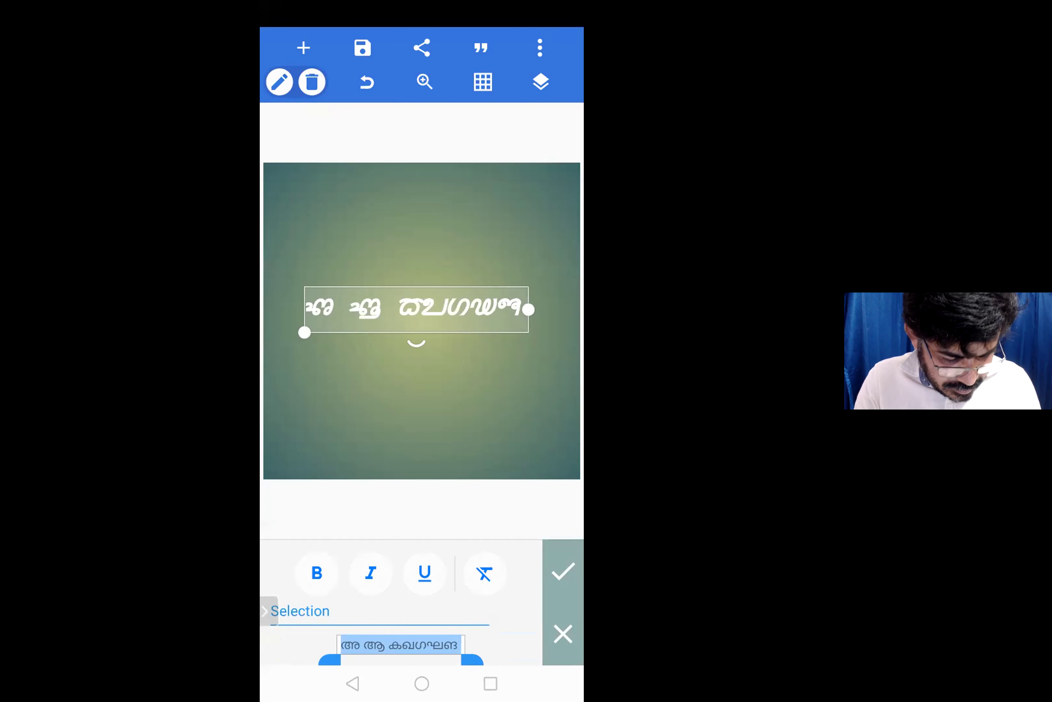
left_click(563, 572)
Curve the Tulu text upward into an arch with 100% bending.
left_click_drag(475, 584, 364, 584)
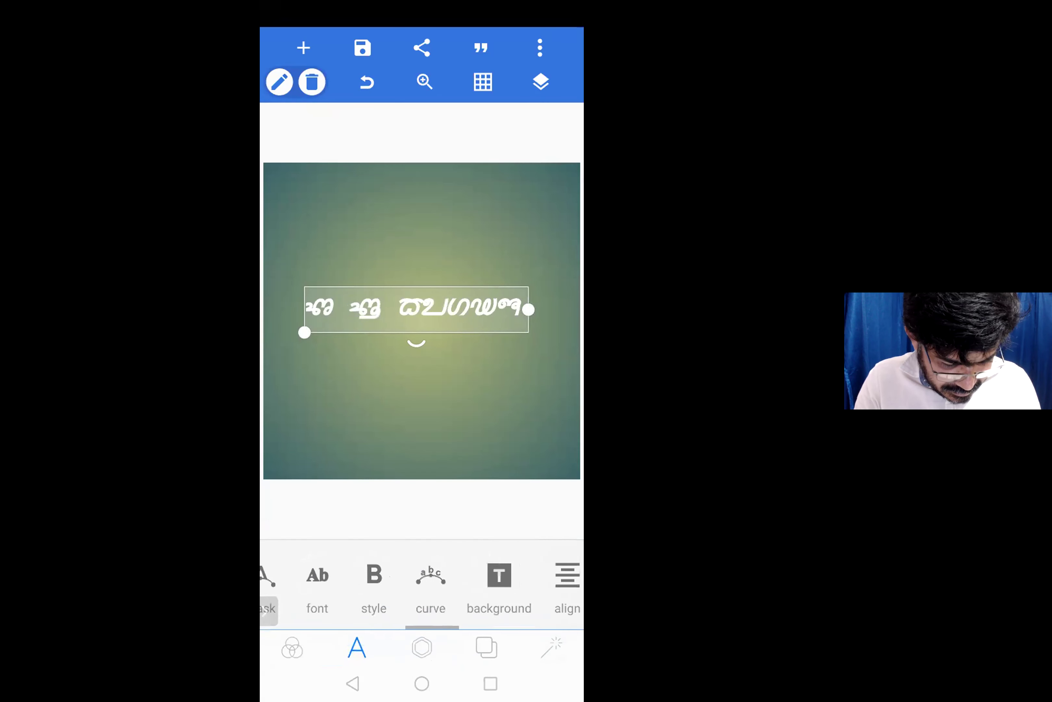
left_click(430, 584)
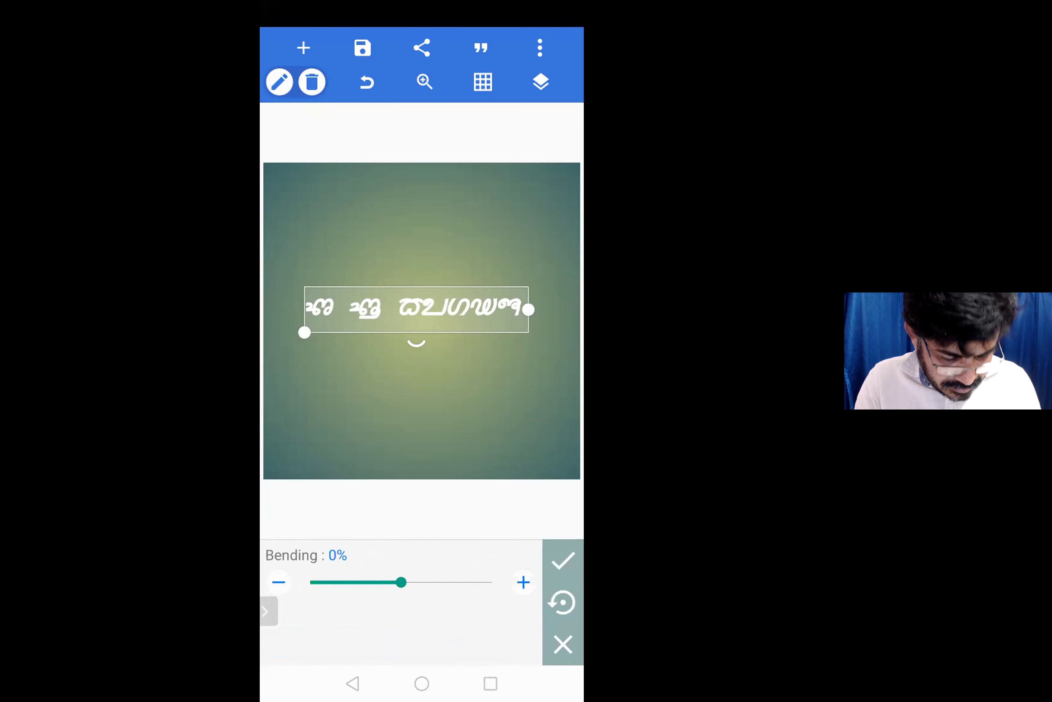
left_click_drag(401, 583, 492, 582)
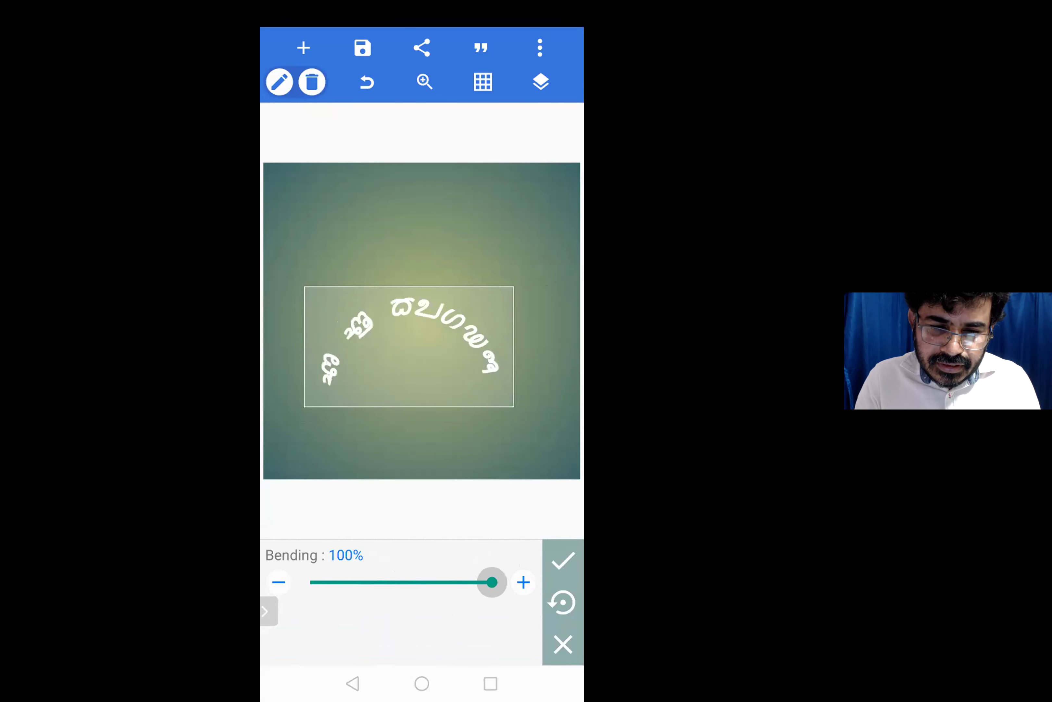
left_click(562, 560)
Enable the 3D text effect on the curved Tulu text with the perspective view type.
scroll(422, 584, "right", 10)
scroll(422, 584, "right", 5)
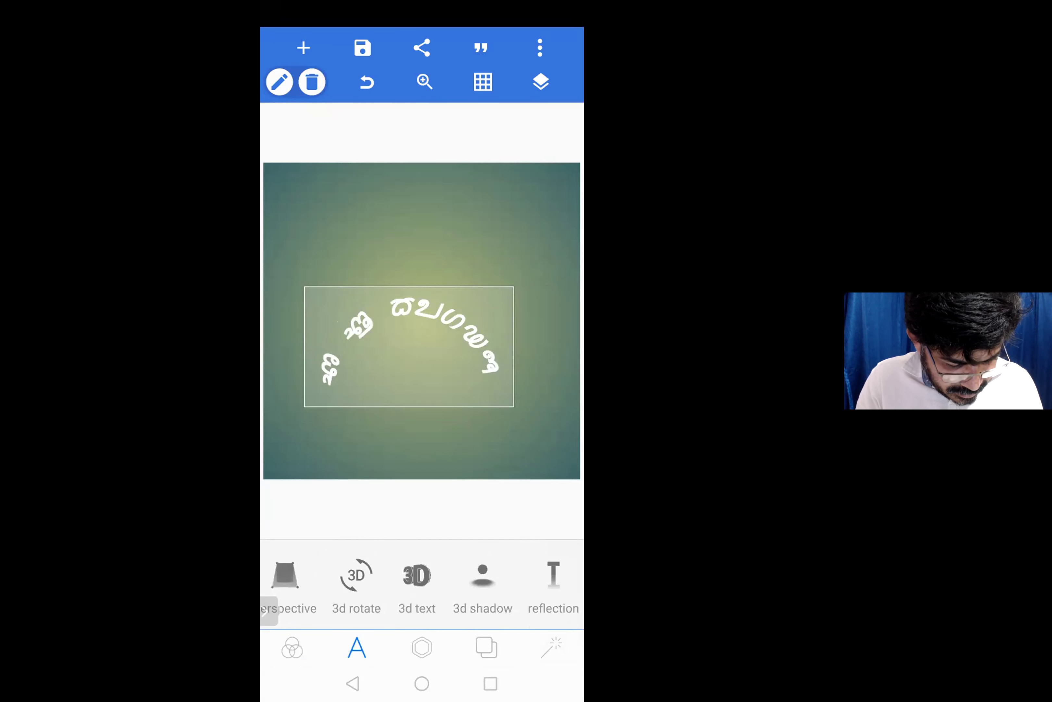
left_click(417, 574)
left_click(430, 562)
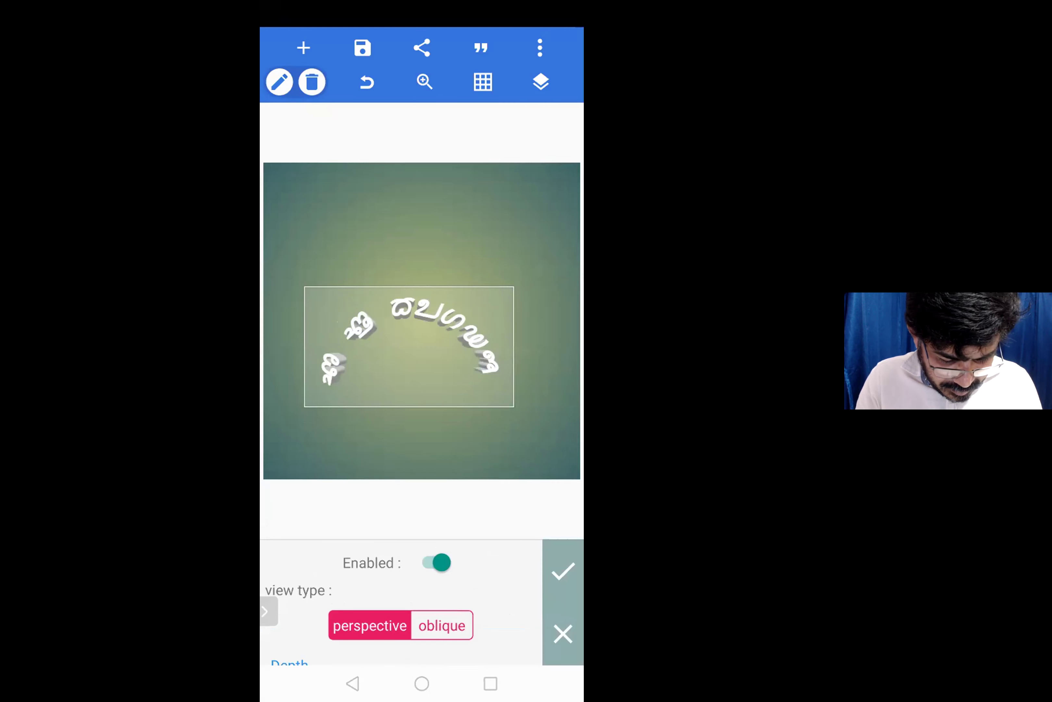
left_click(563, 571)
Set the Tulu text's curve bending to -65%.
scroll(421, 584, "left", 10)
scroll(422, 584, "left", 8)
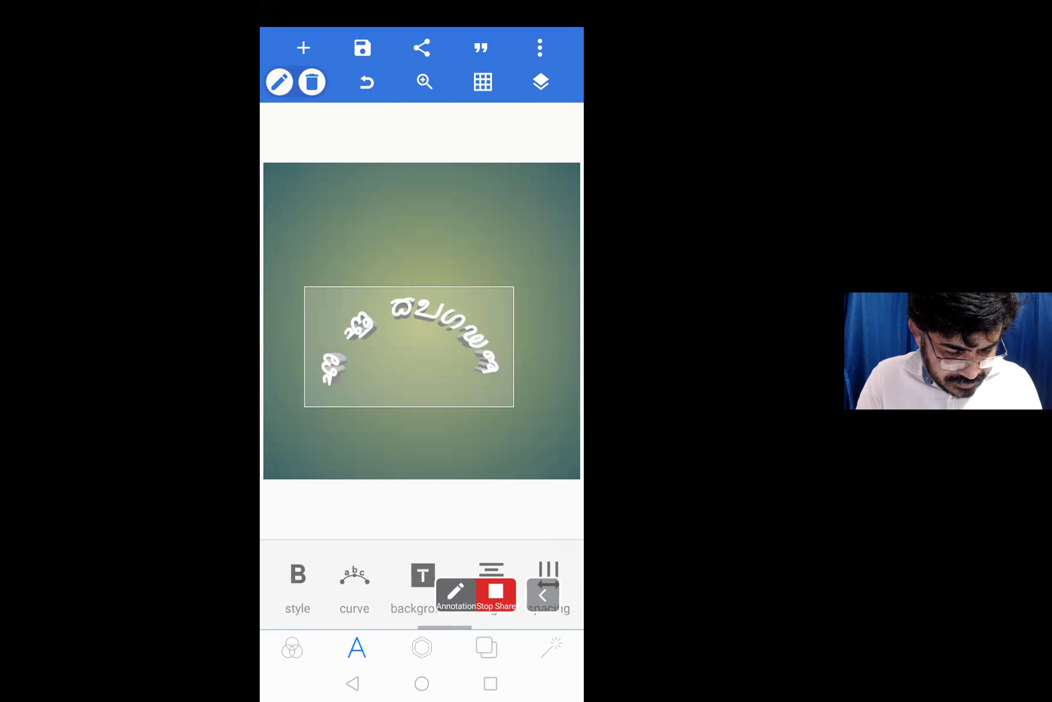
left_click(355, 584)
left_click_drag(520, 582, 342, 582)
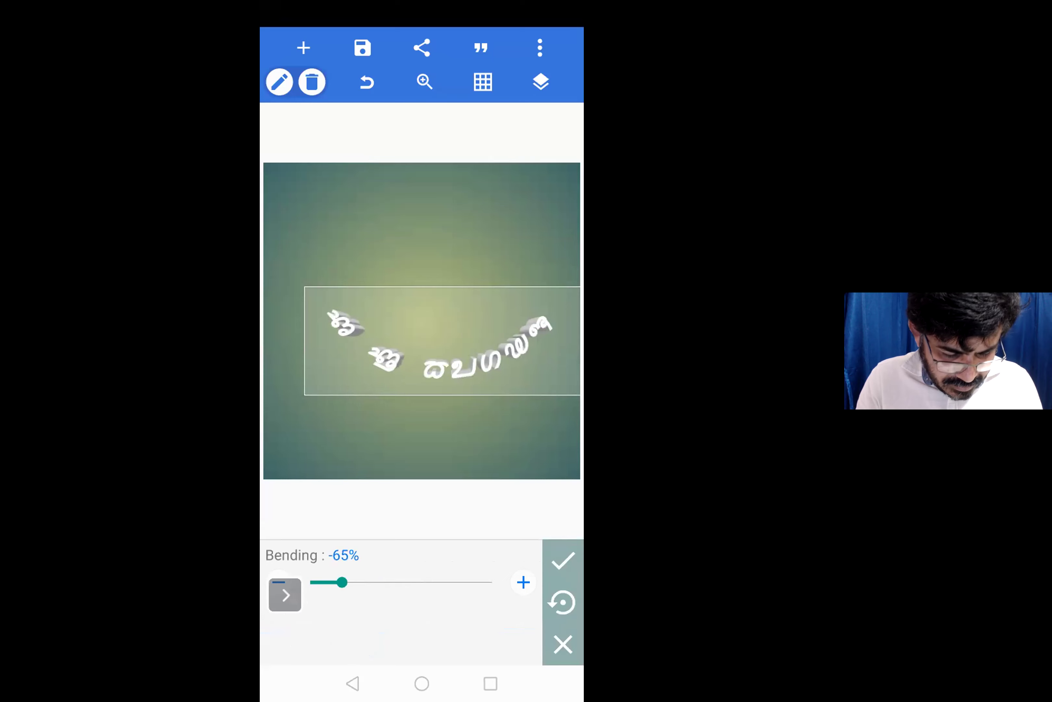
left_click(563, 561)
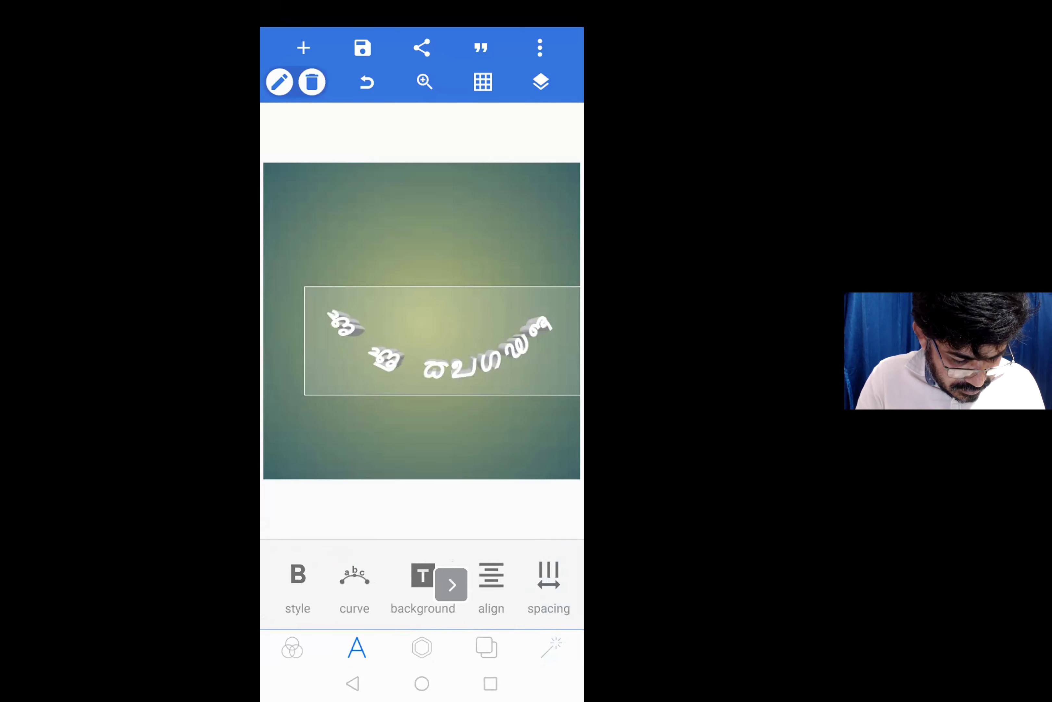
Try the mask on the curved Tulu text with mask mode "in", and turn the mask back off.
left_click_drag(362, 584, 544, 584)
left_click(373, 582)
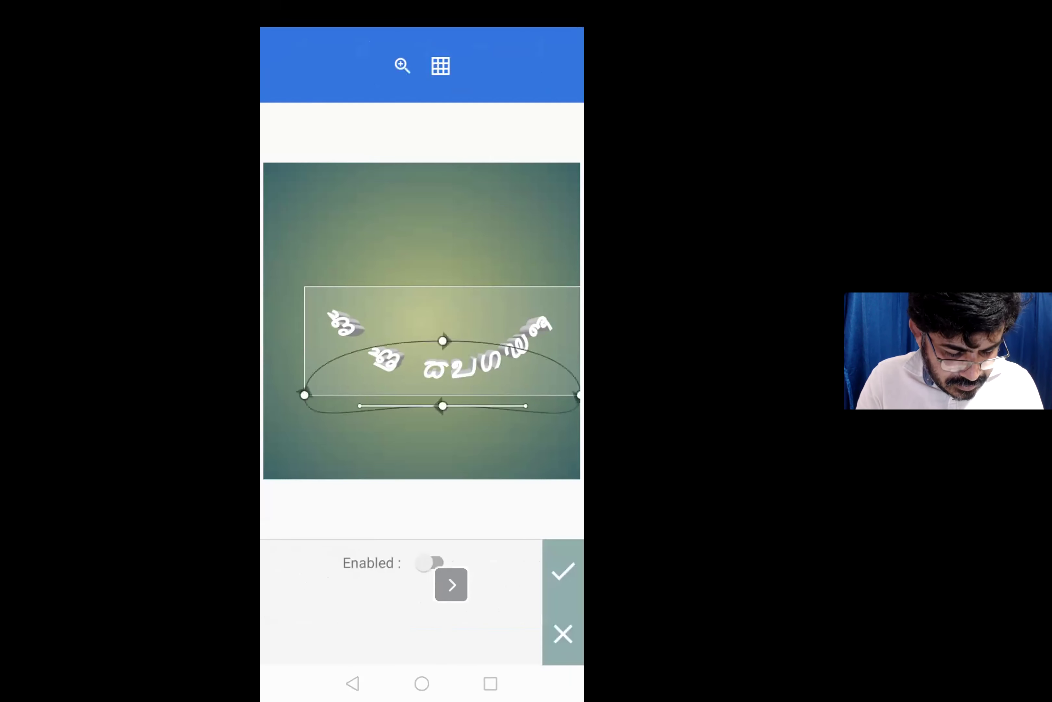
left_click(430, 563)
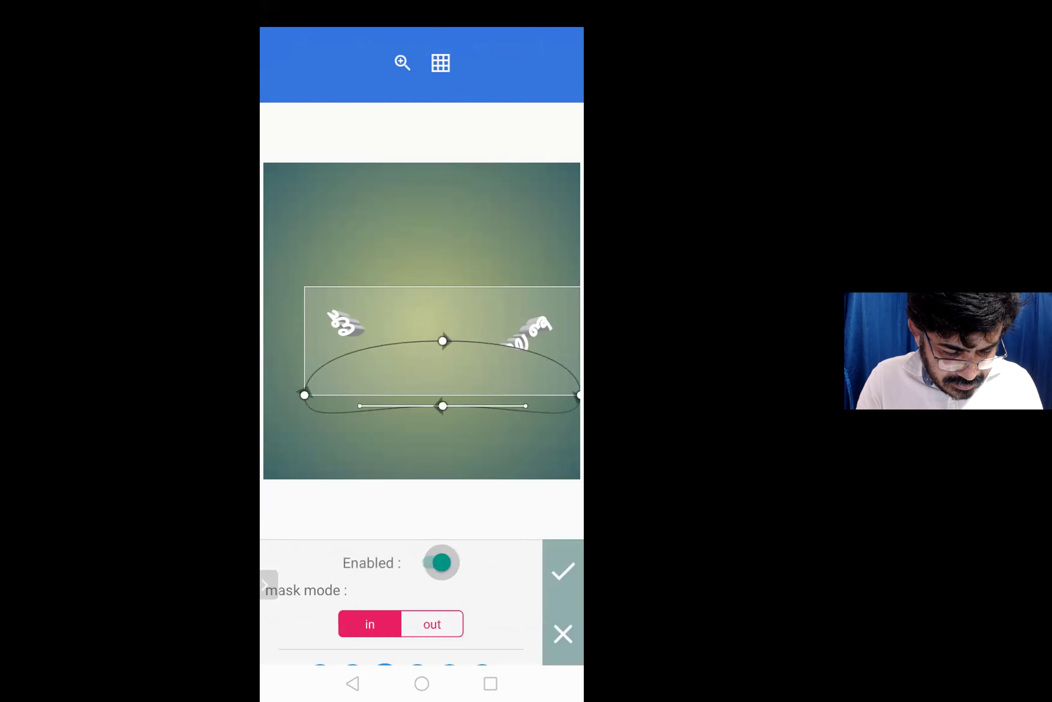
left_click(430, 562)
left_click(563, 571)
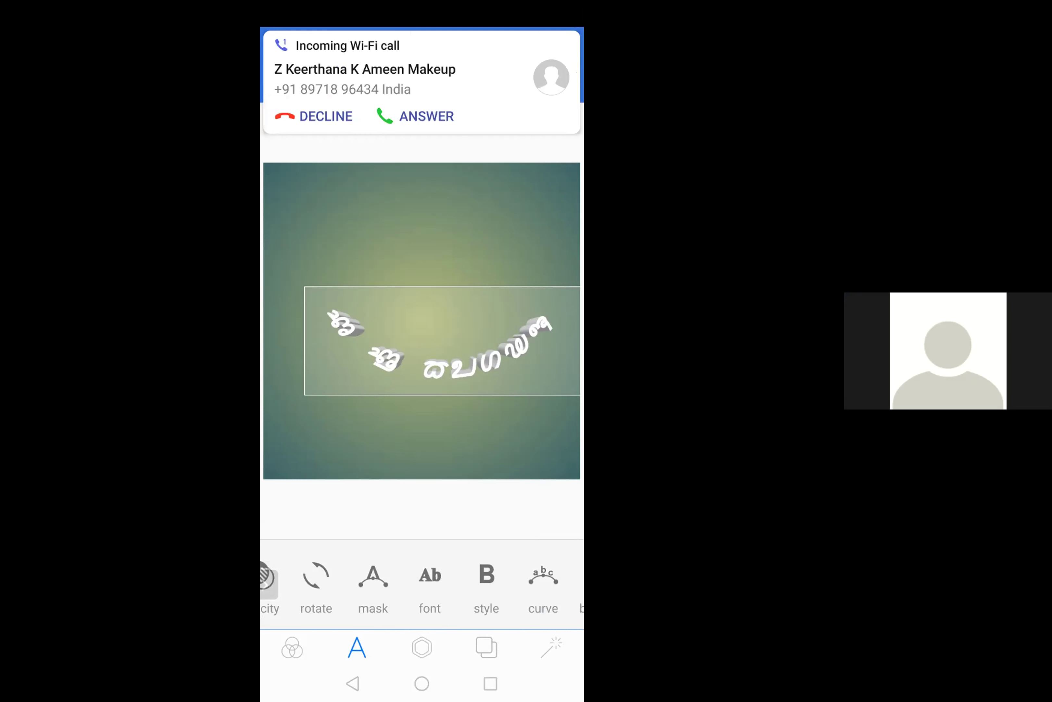
left_click(425, 116)
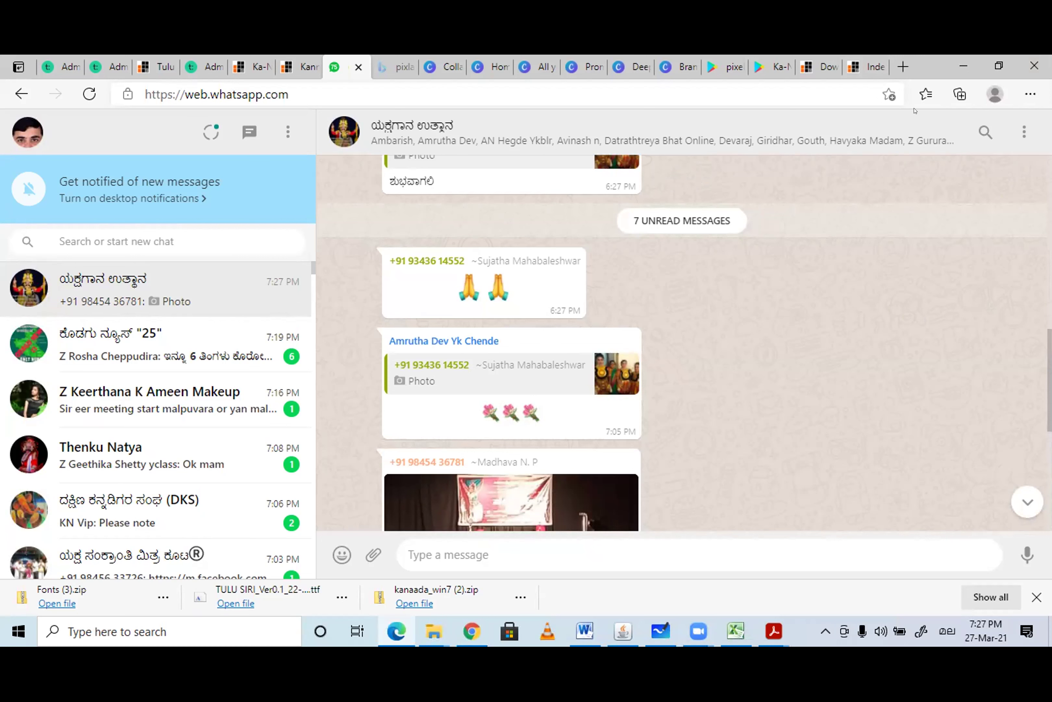
Switch to the ka-naada.com downloads page in the browser and review the input language packs, supported languages and font archive link.
left_click(806, 60)
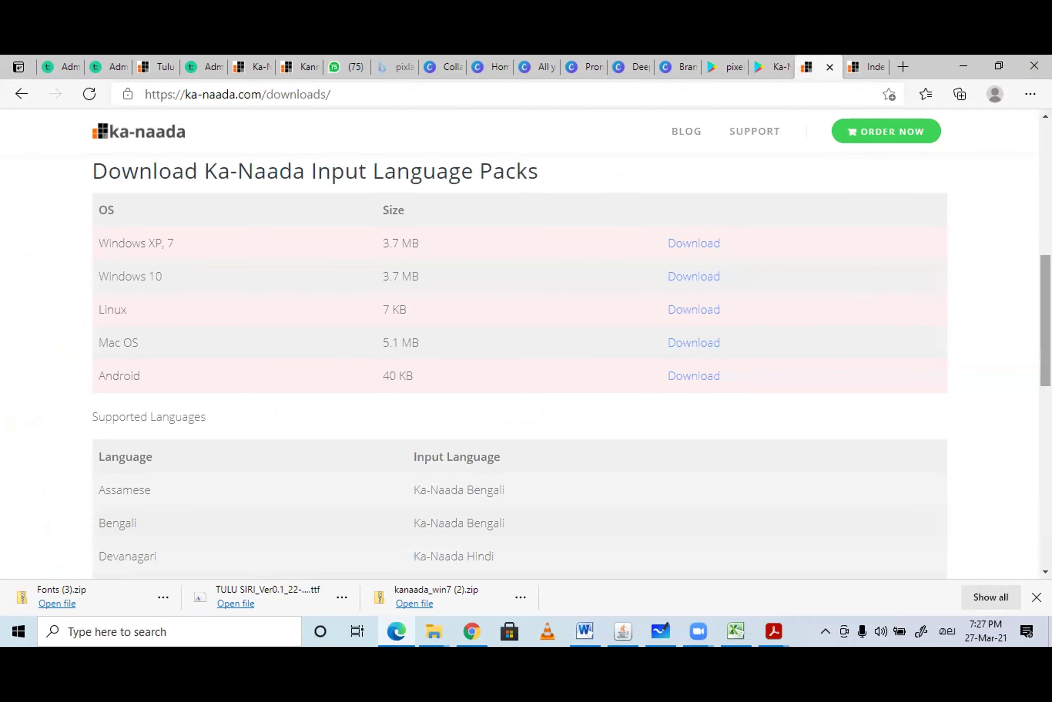
left_click_drag(1039, 291, 964, 218)
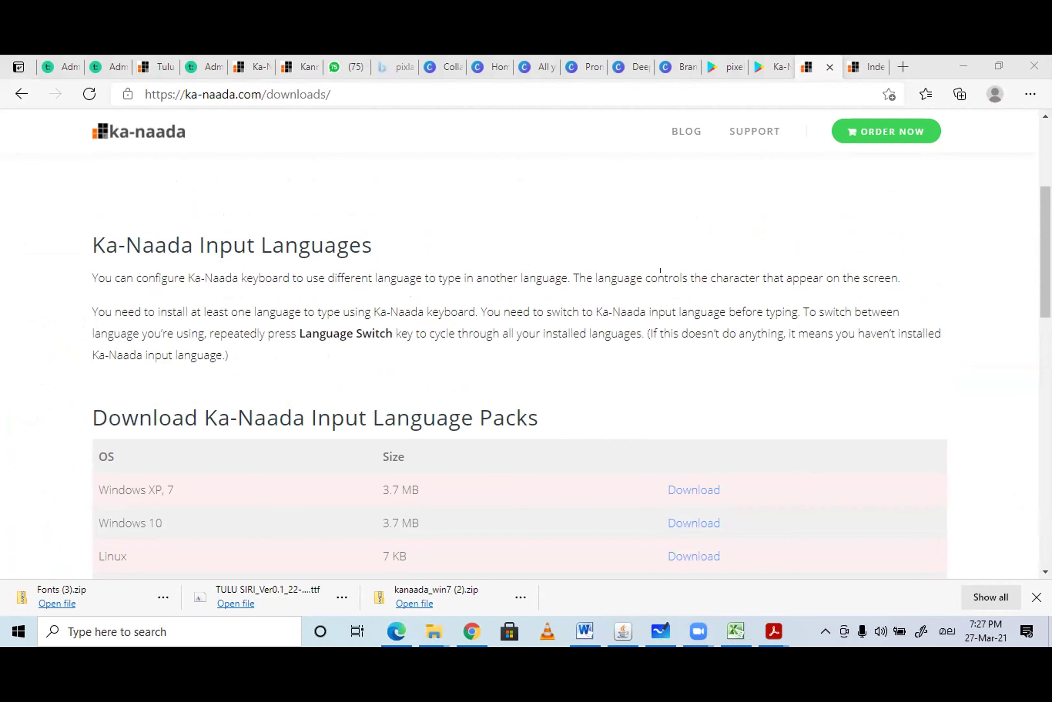
left_click_drag(1039, 264, 1039, 329)
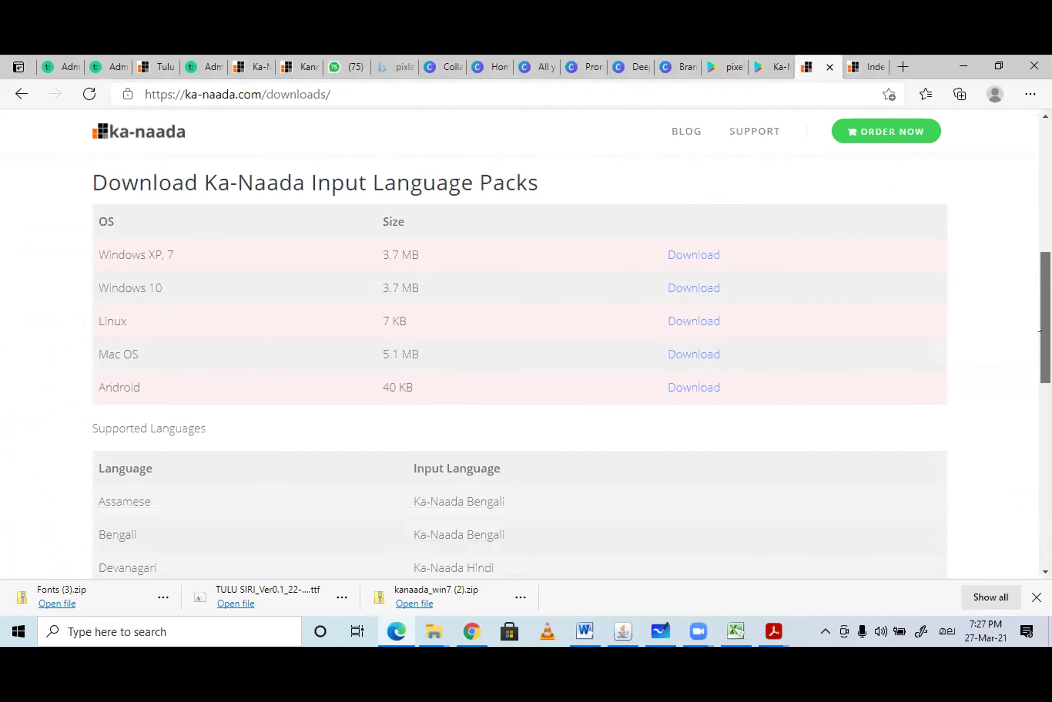
scroll(1039, 329, "down", 8)
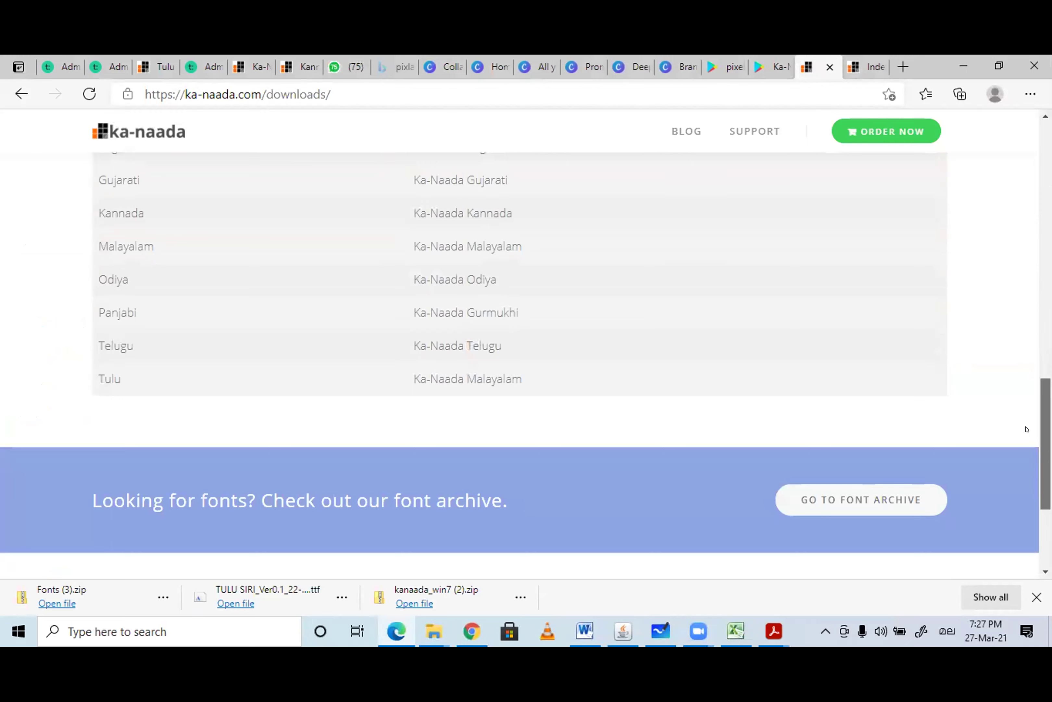
scroll(1027, 429, "down", 5)
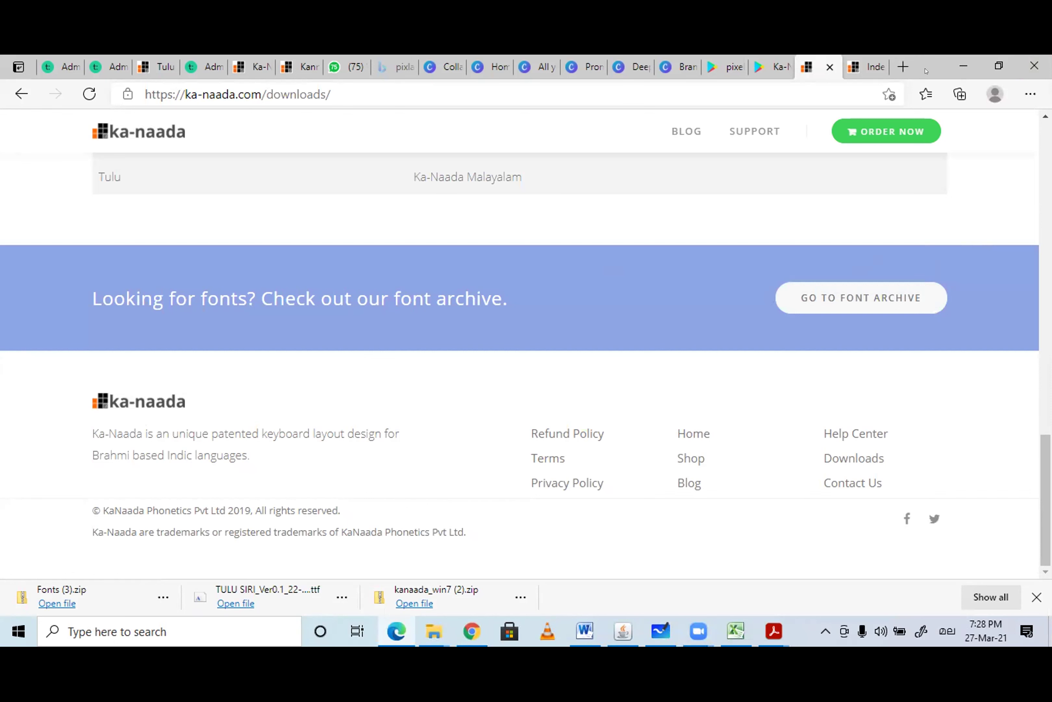
Open a new browser tab.
left_click(903, 67)
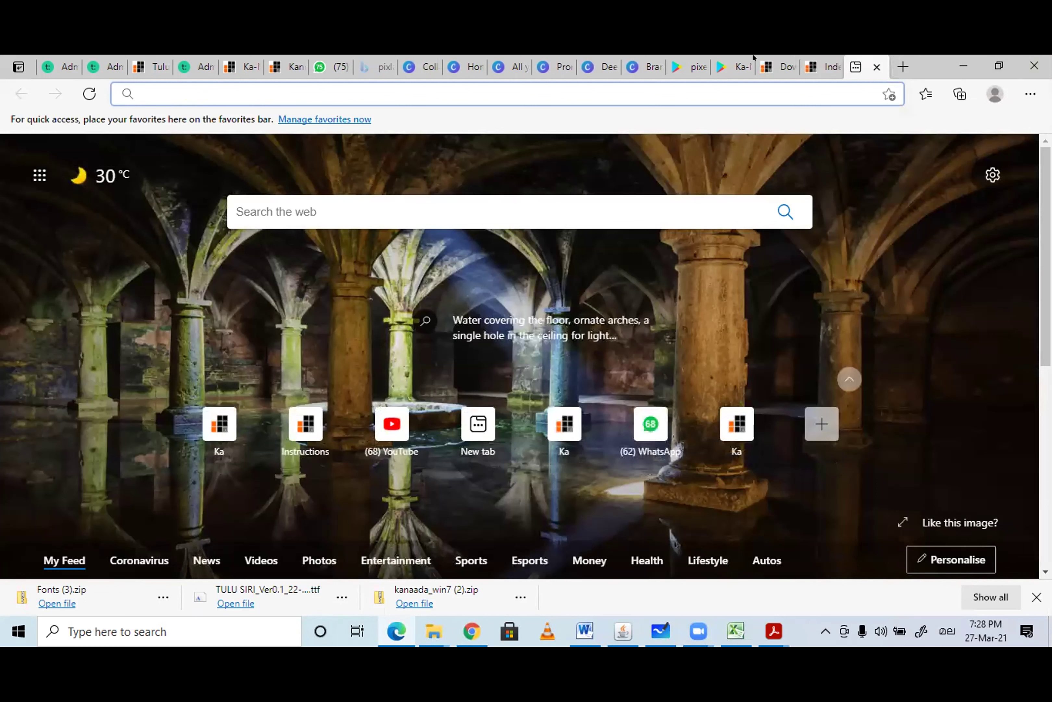
type("ഉ")
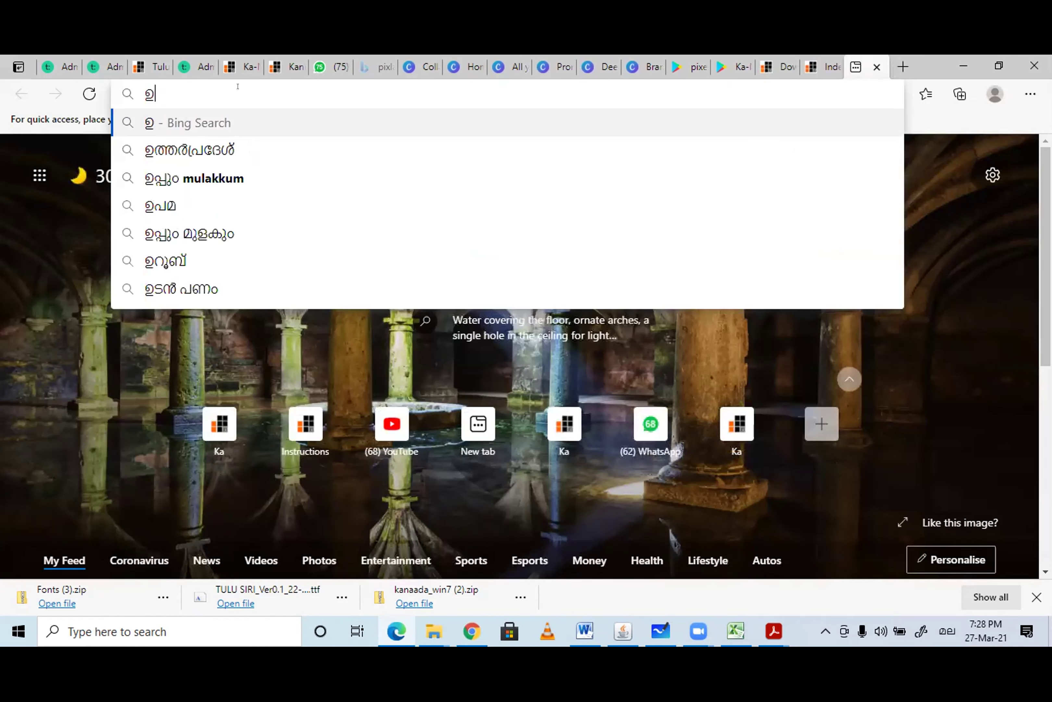
type("ദദഉഹട")
key("Return")
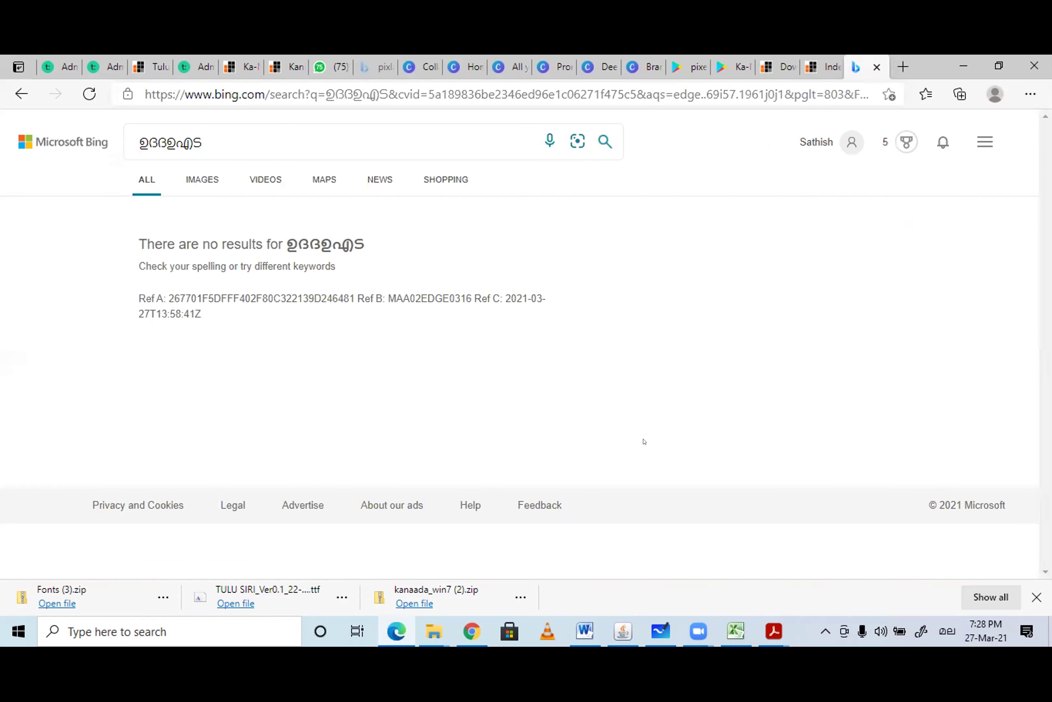
Change the keyboard input to English (United States) US and search Bing for "kannada unicode converter".
left_click(946, 632)
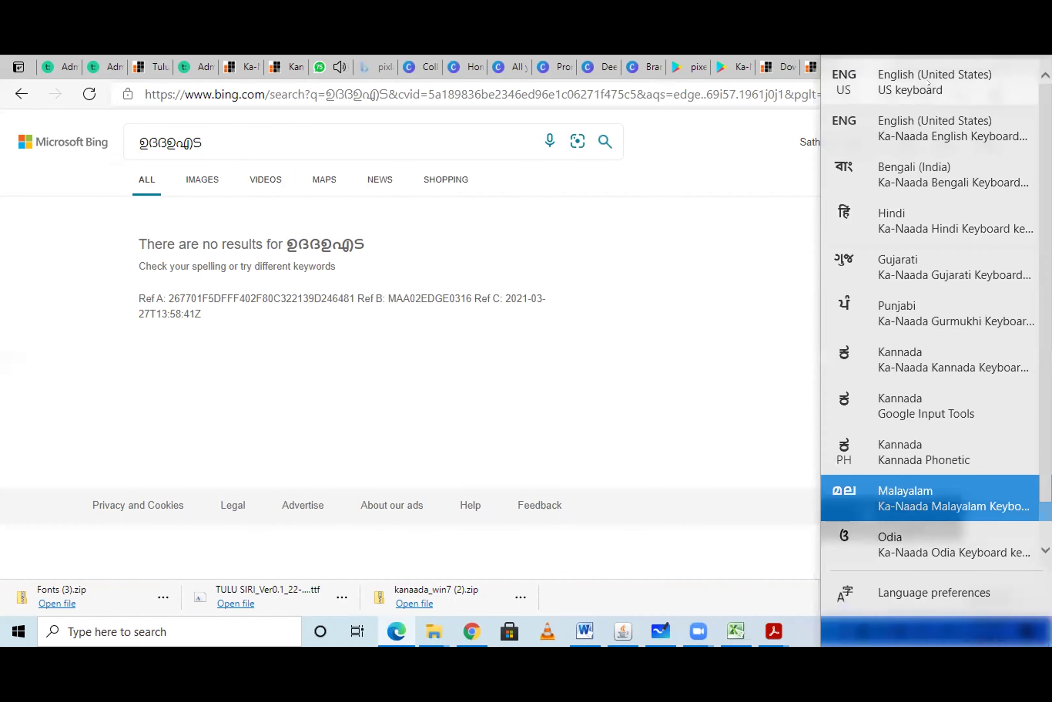
left_click(946, 75)
left_click(226, 131)
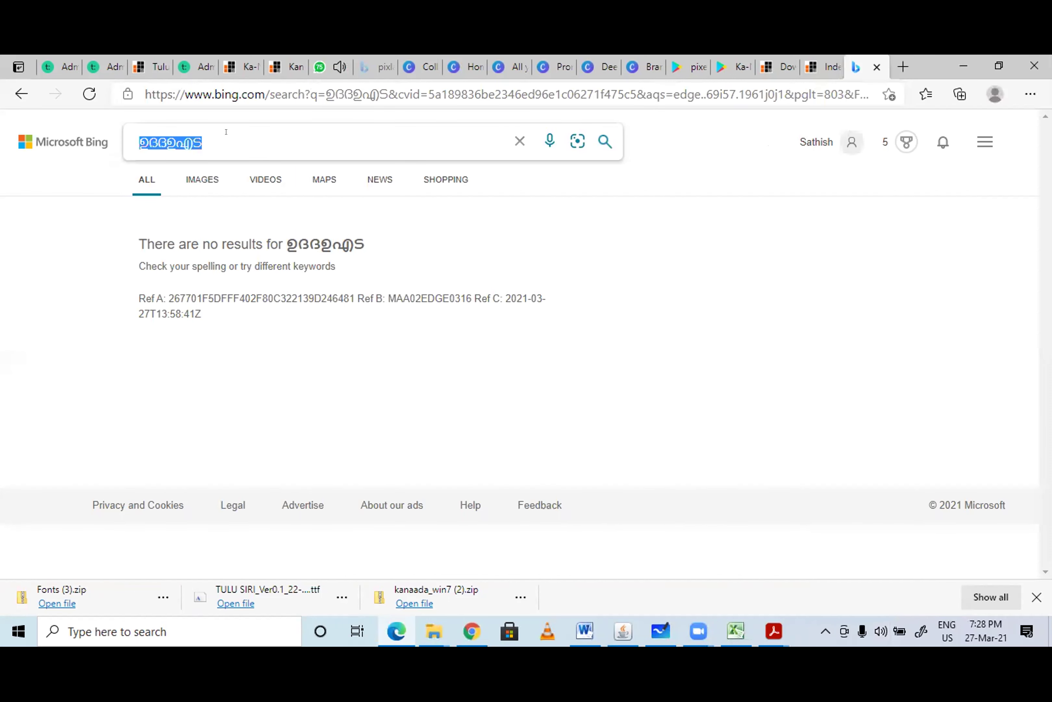
type("ka")
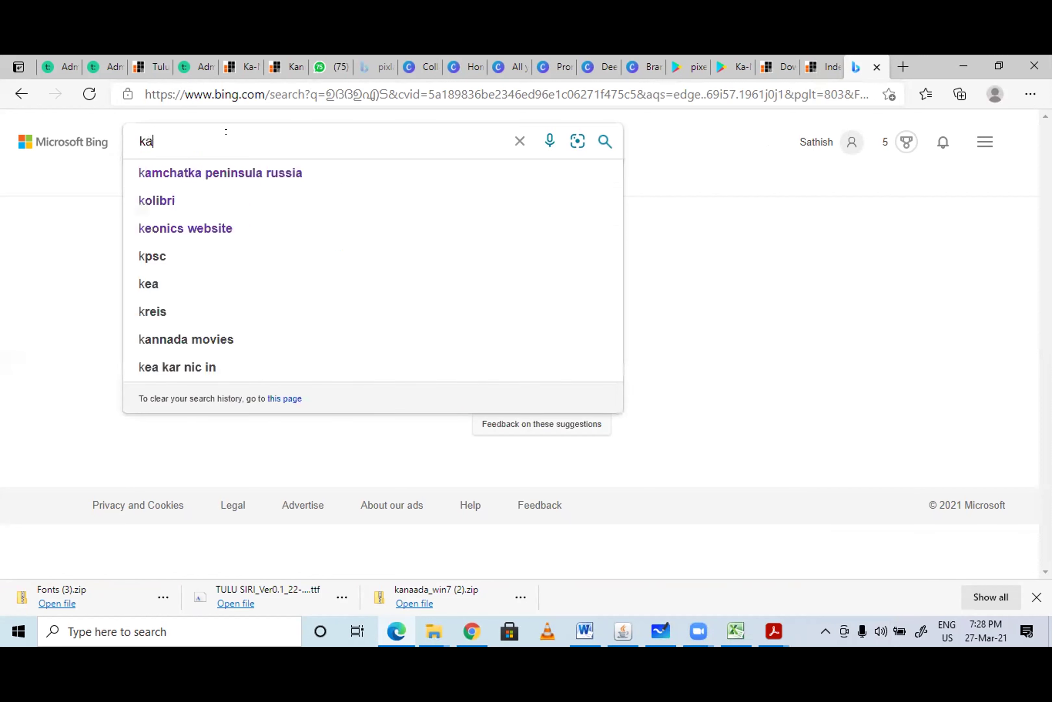
type("nnada unic")
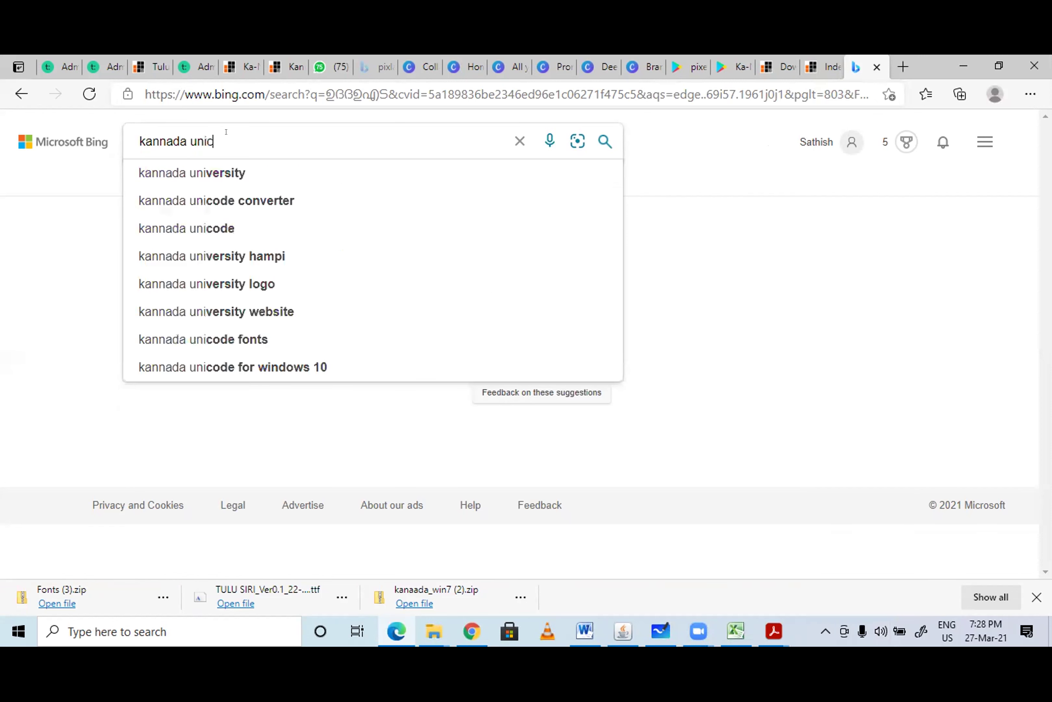
type("ode co")
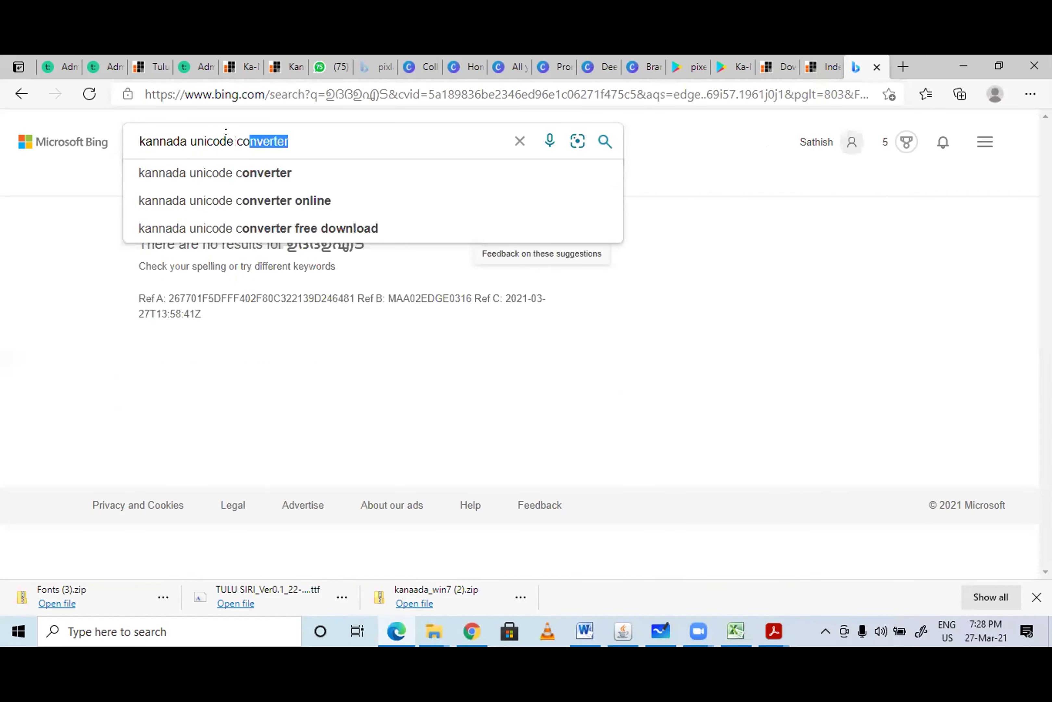
type("nverter")
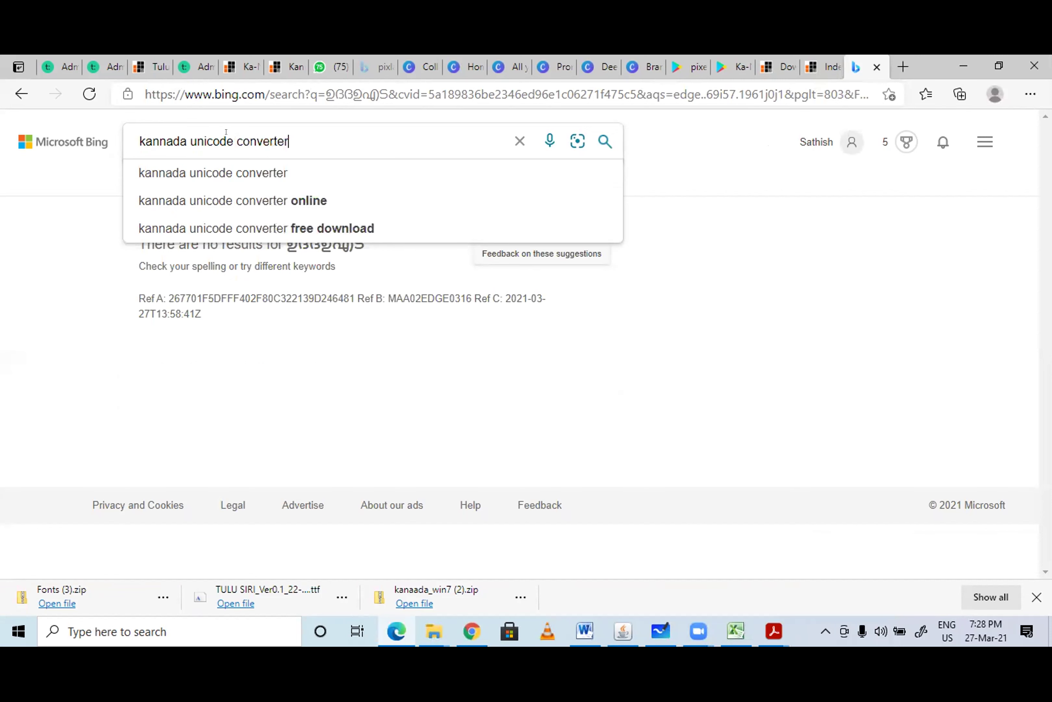
key("Return")
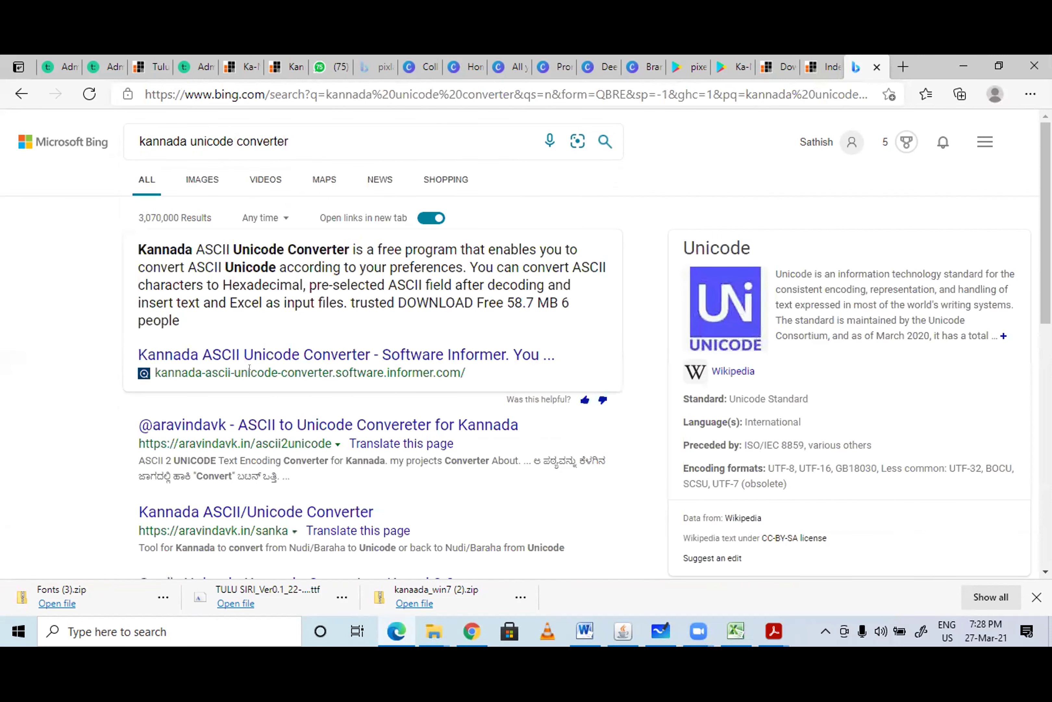
Open the ASCII to Unicode converter for Kannada from the search results and delete the sample text in its source box.
scroll(250, 368, "down", 2)
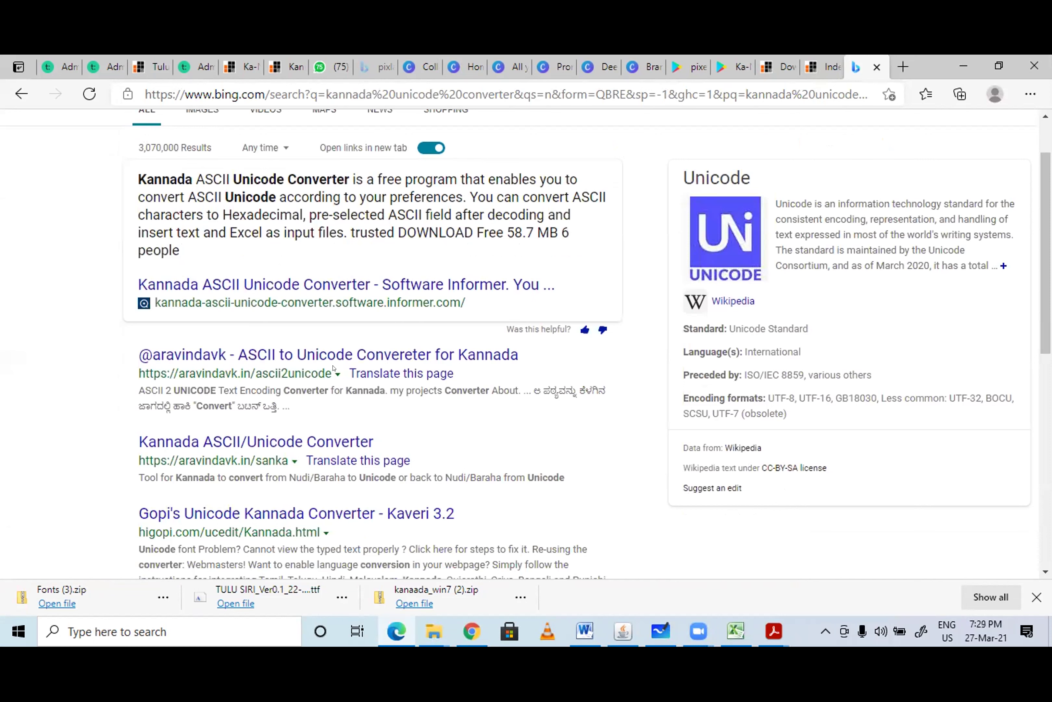
left_click(865, 63)
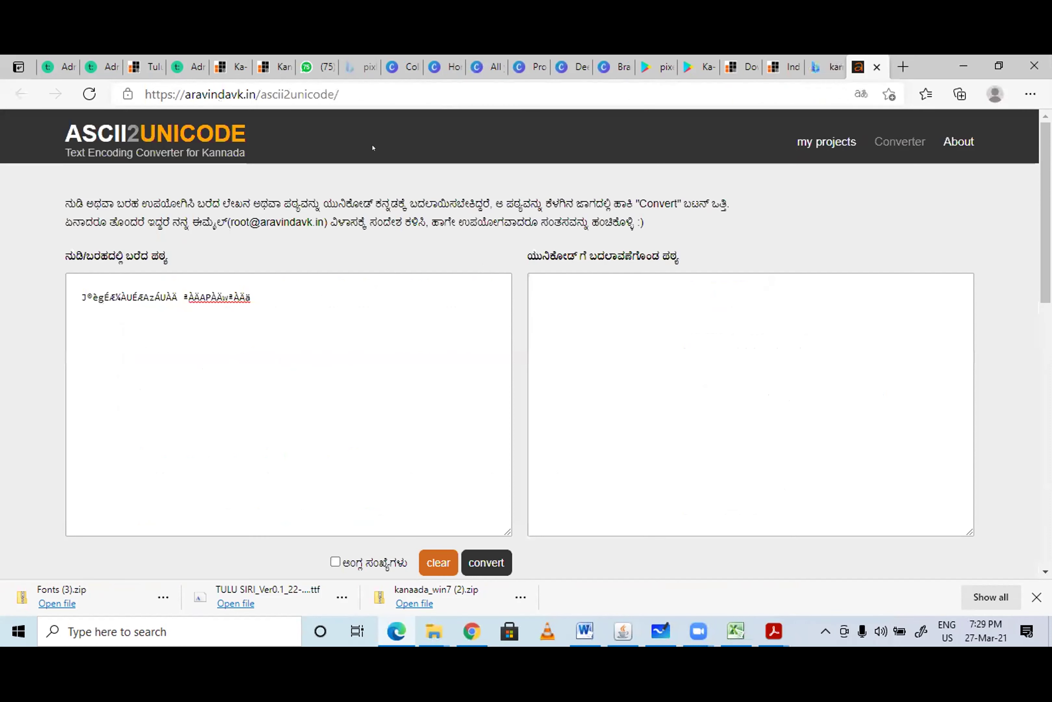
left_click_drag(262, 296, 53, 294)
key("BackSpace")
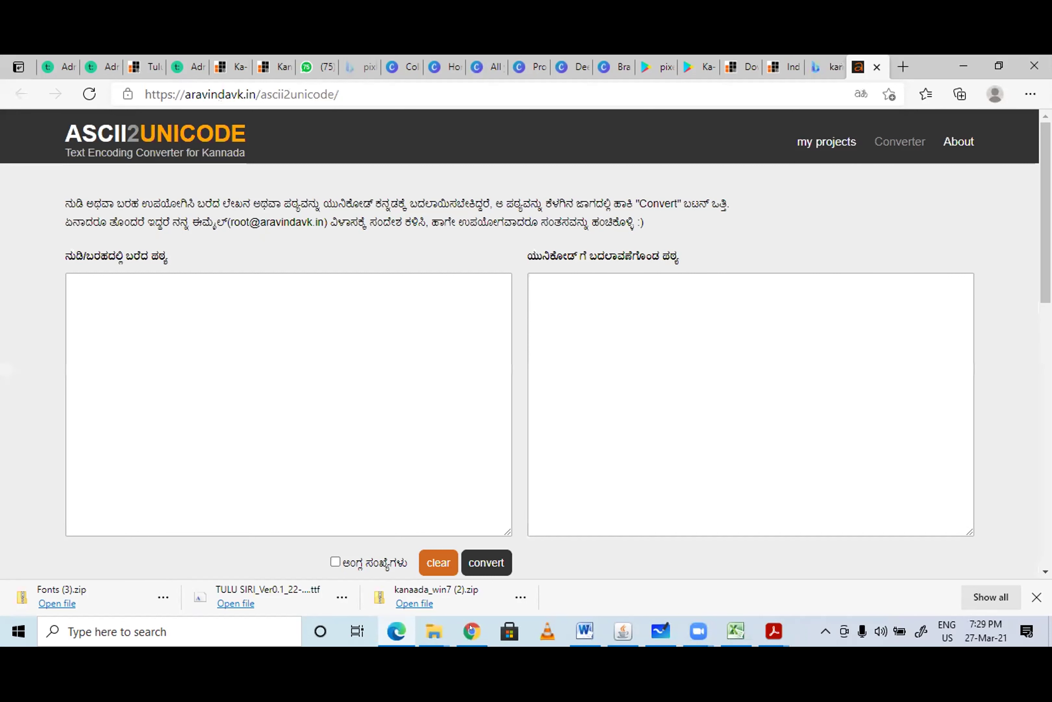
Switch to File Explorer and go to the Assignment folder inside karyagara's Online workshop folder.
left_click(431, 627)
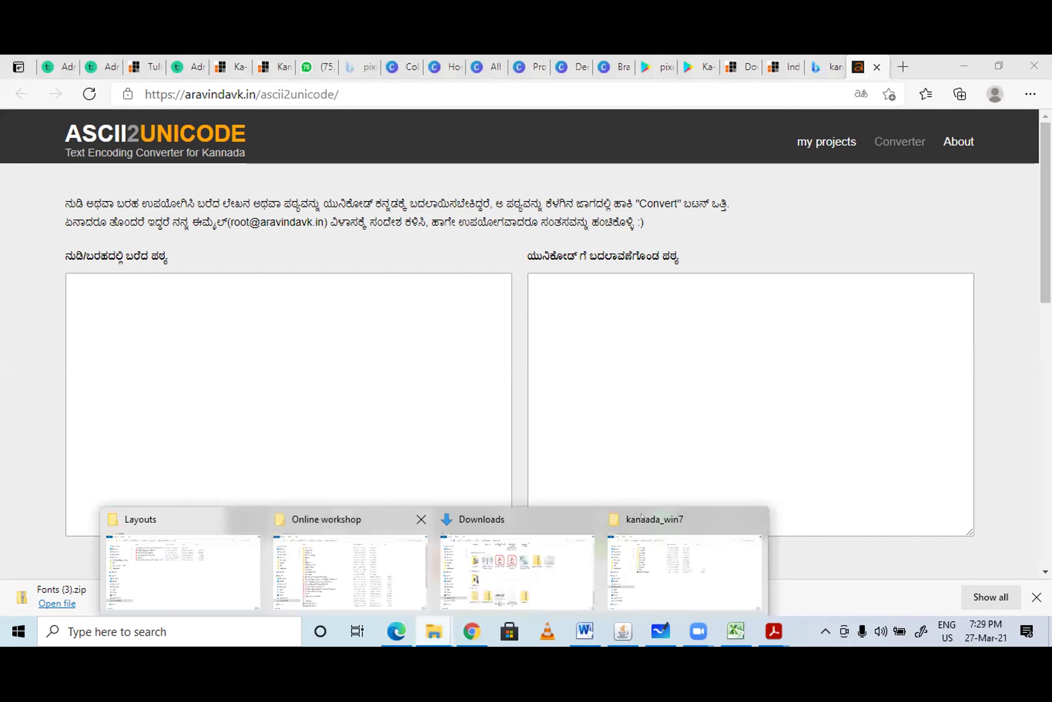
left_click(422, 627)
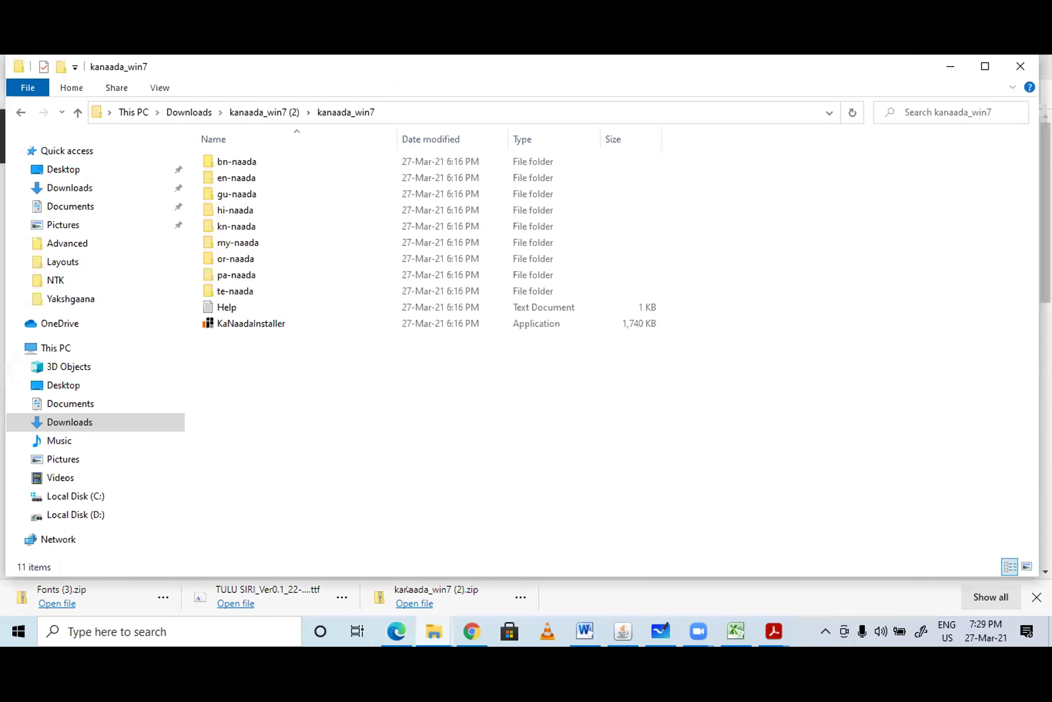
left_click(434, 631)
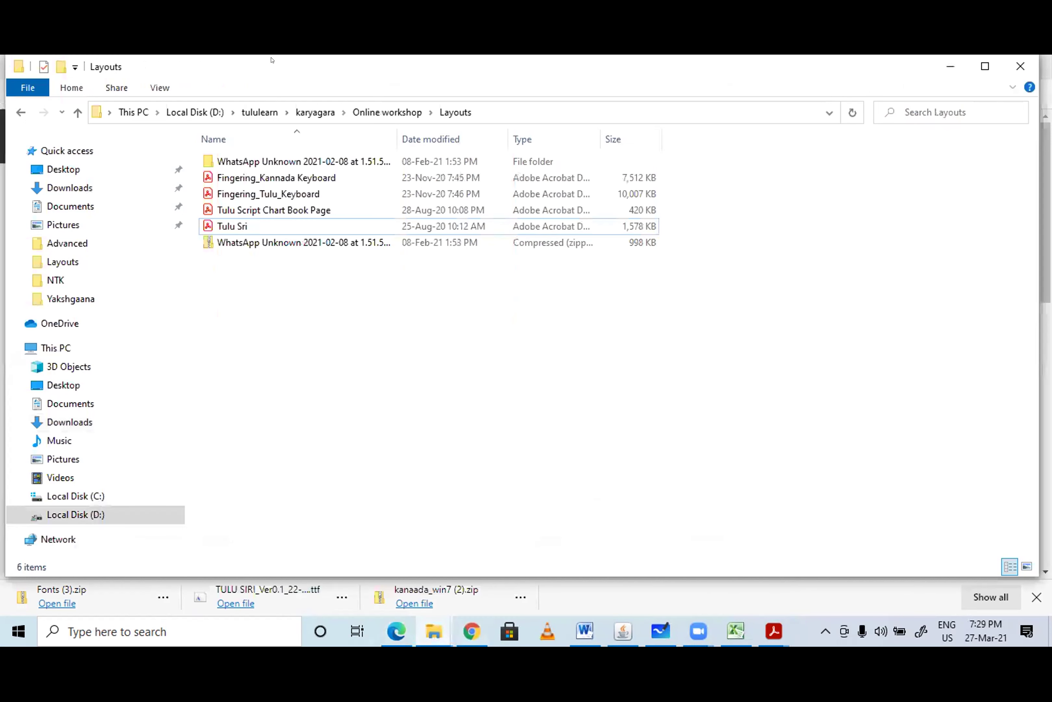
left_click(309, 110)
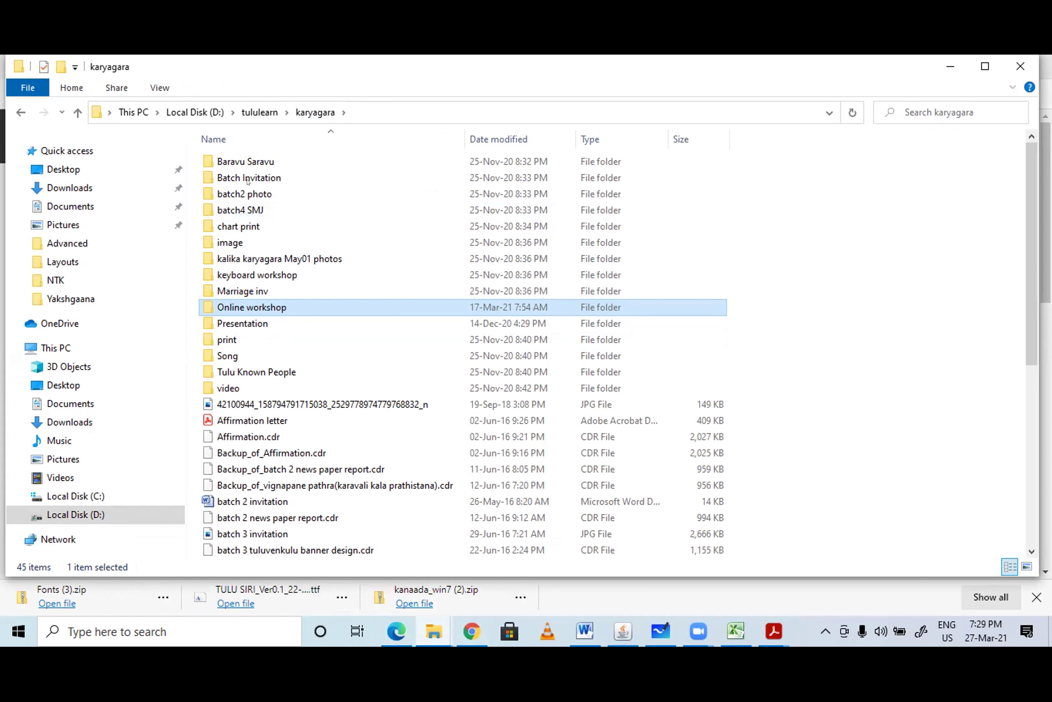
key("Return")
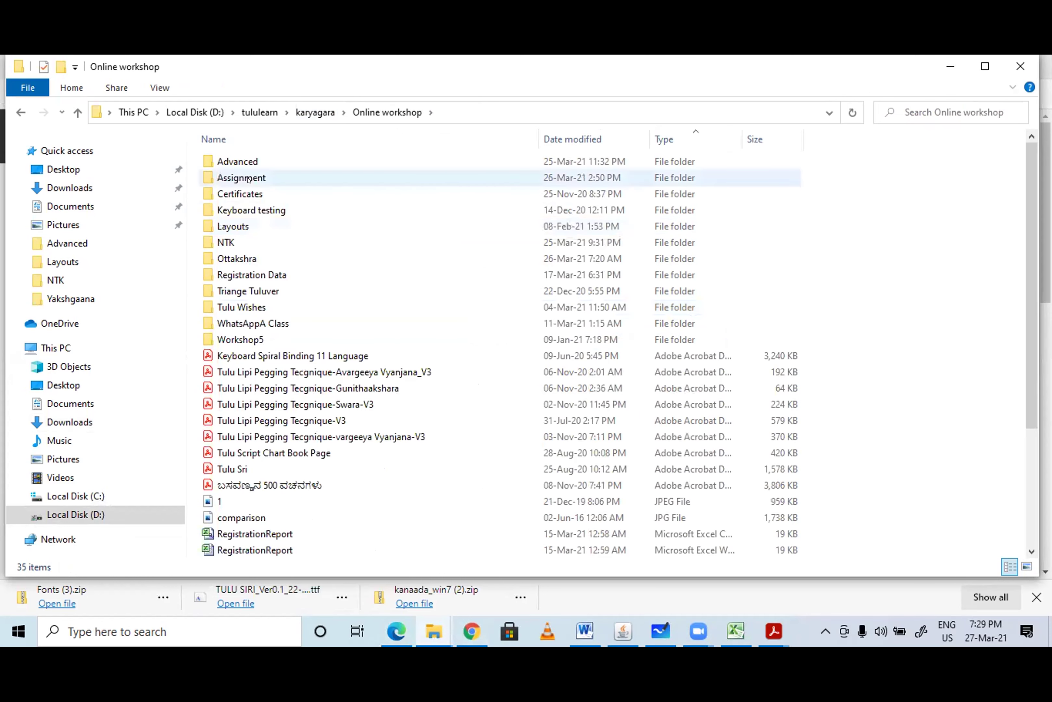
double_click(248, 180)
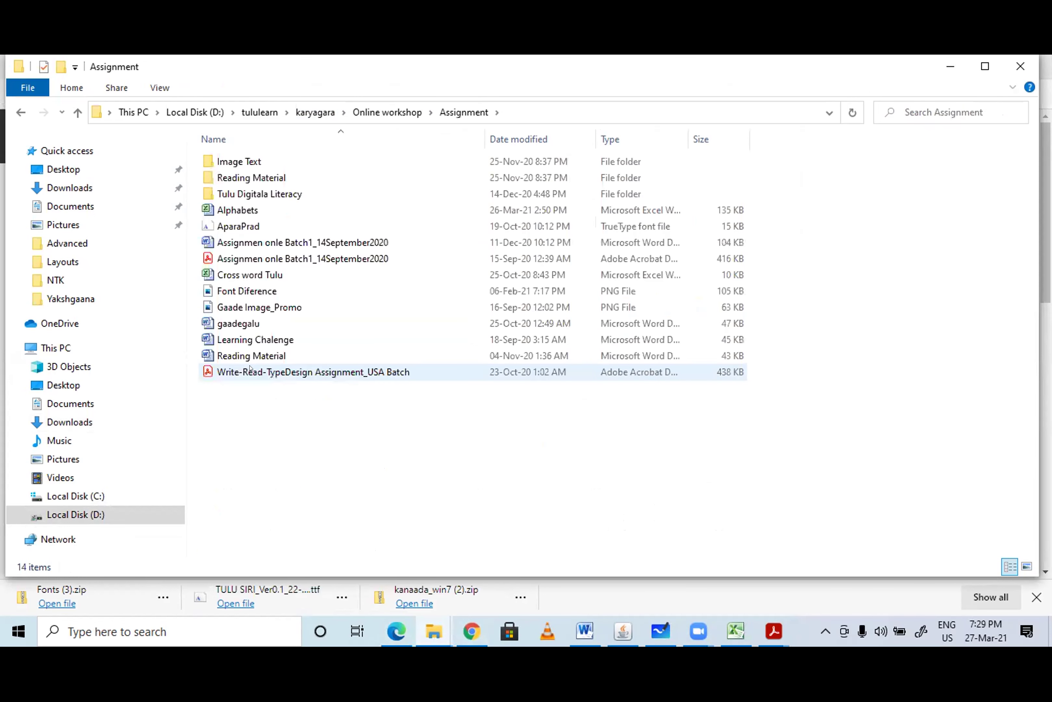
Open the "Write-Read-TypeDesign Assignment_USA Batch" PDF and dismiss the untagged-document reading dialog.
left_click(251, 369)
double_click(251, 369)
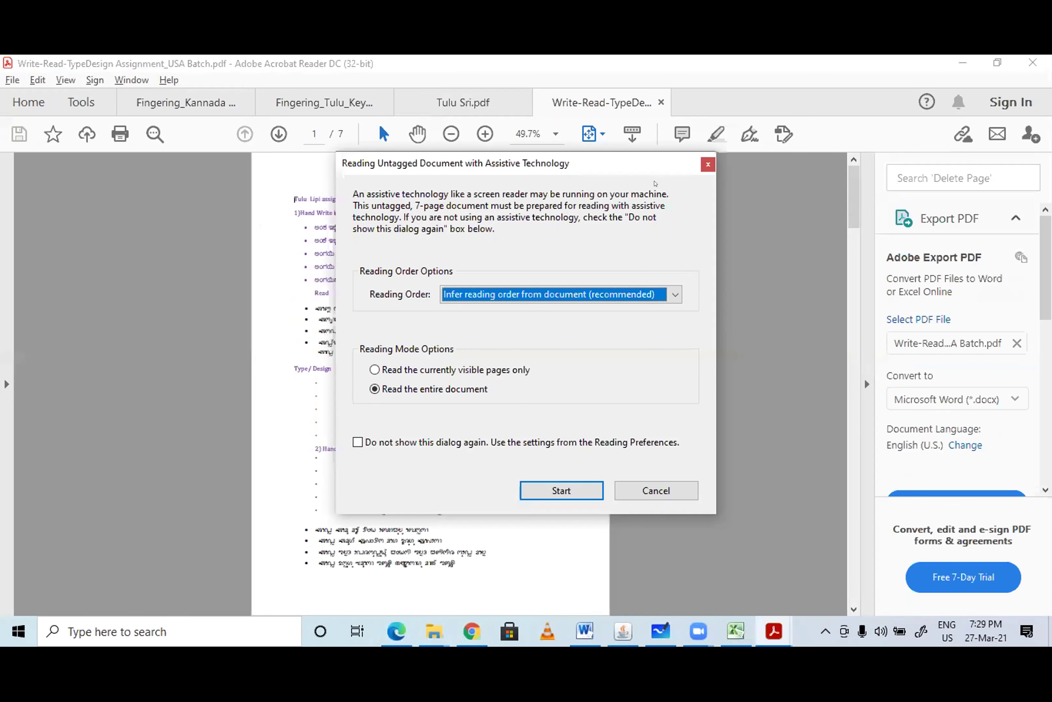
key("Escape")
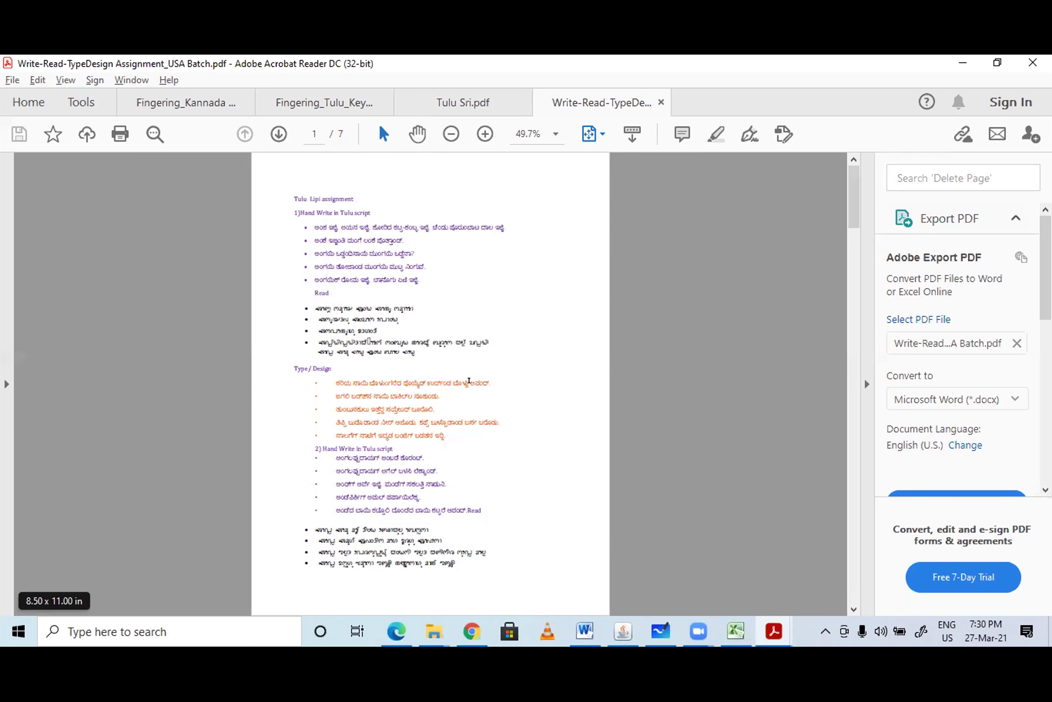
Go to page 6 of the assignment PDF and select the whole purple bulleted list of ASCII Kannada text.
scroll(469, 356, "up", 2)
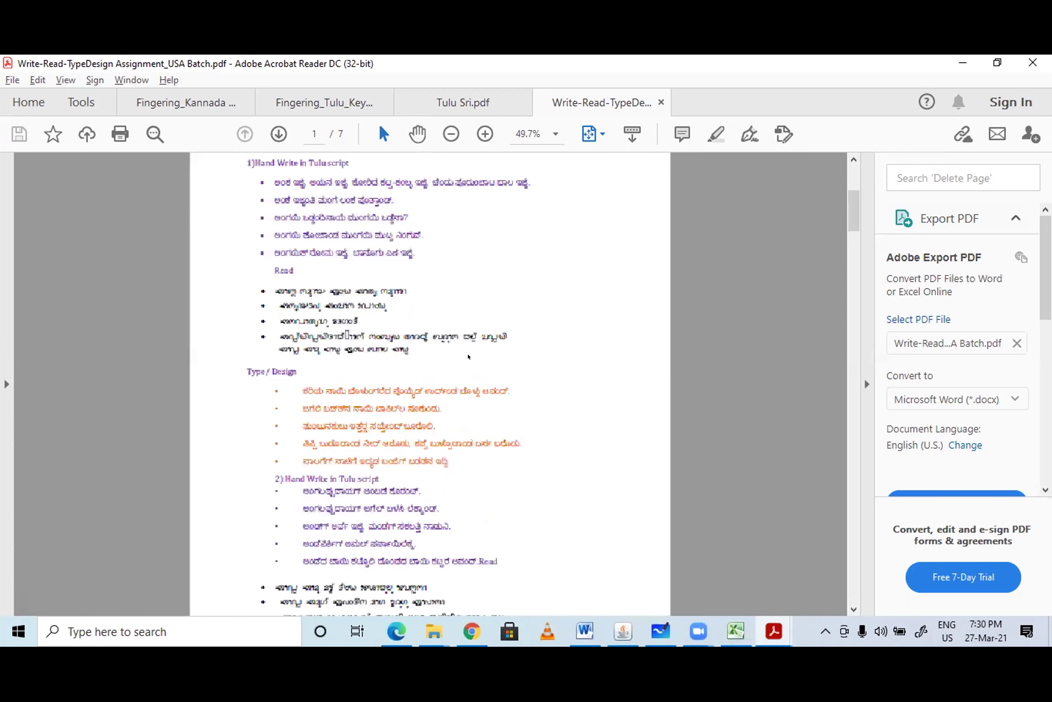
scroll(469, 357, "up", 1)
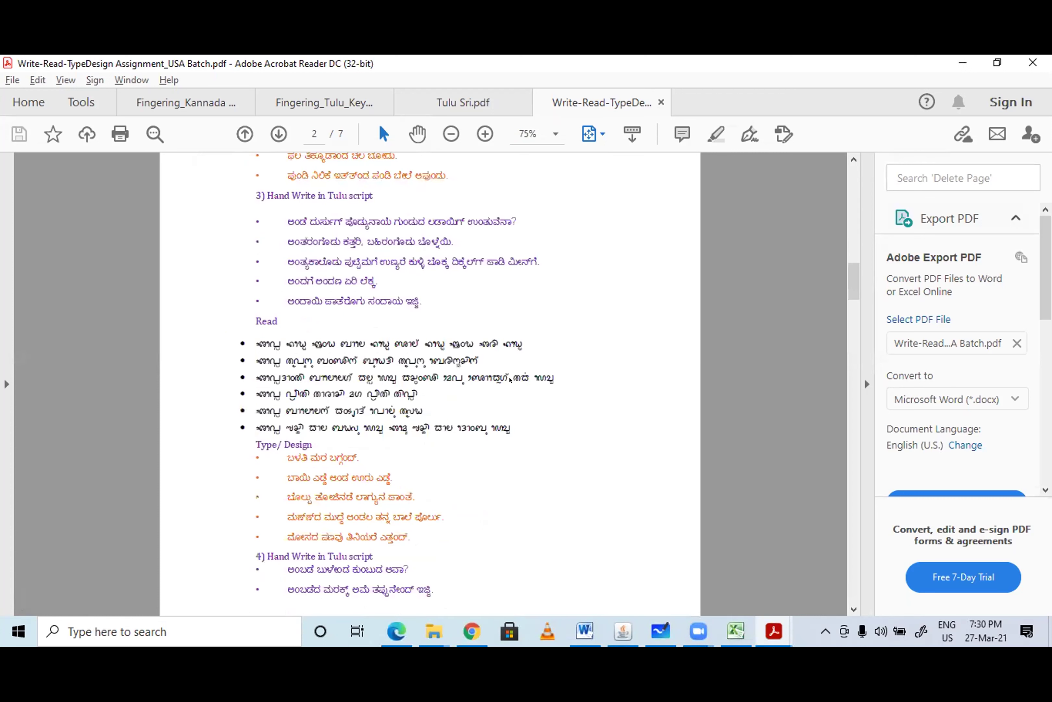
left_click(852, 367)
left_click(852, 367)
left_click_drag(852, 367, 853, 471)
left_click_drag(335, 255, 412, 414)
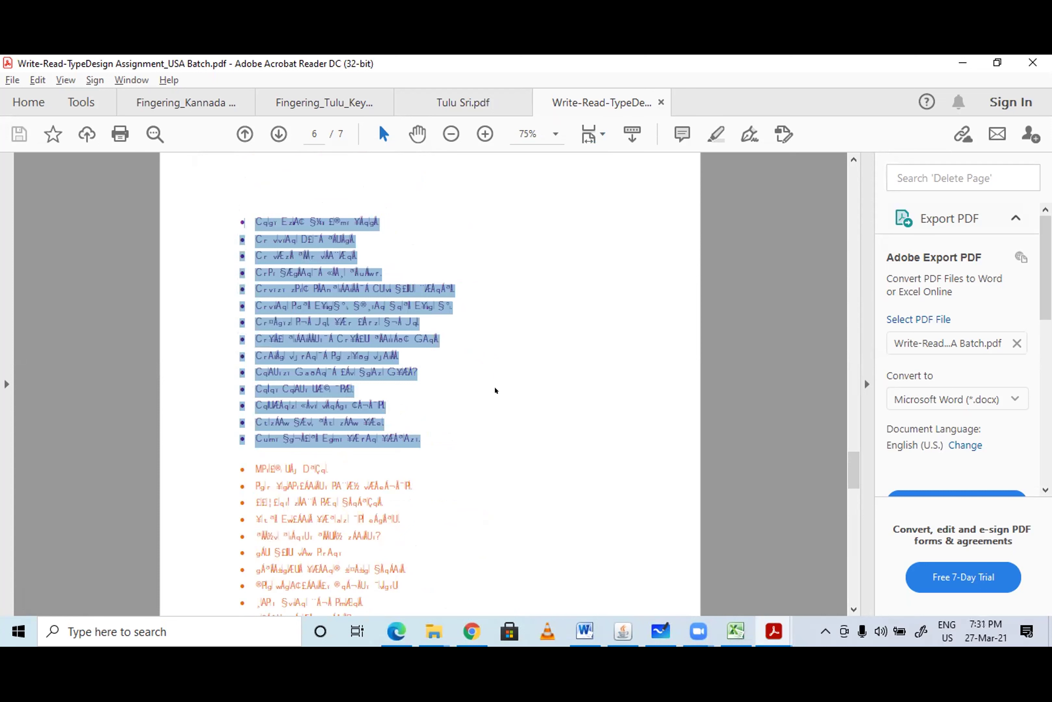
left_click(186, 456)
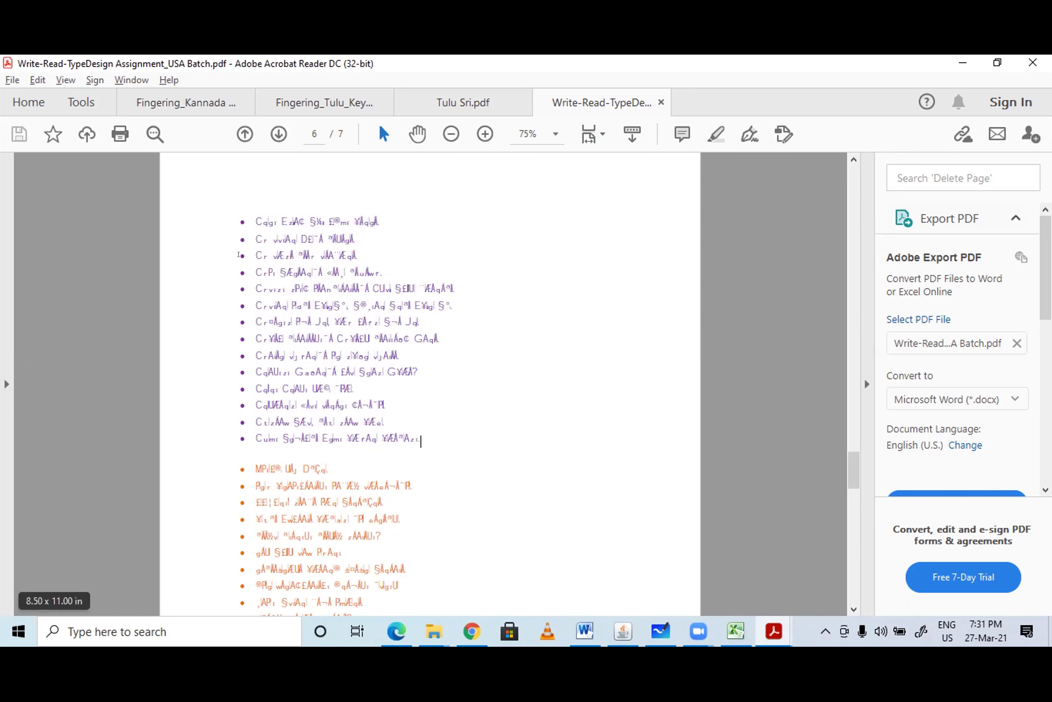
left_click(434, 440, "shift")
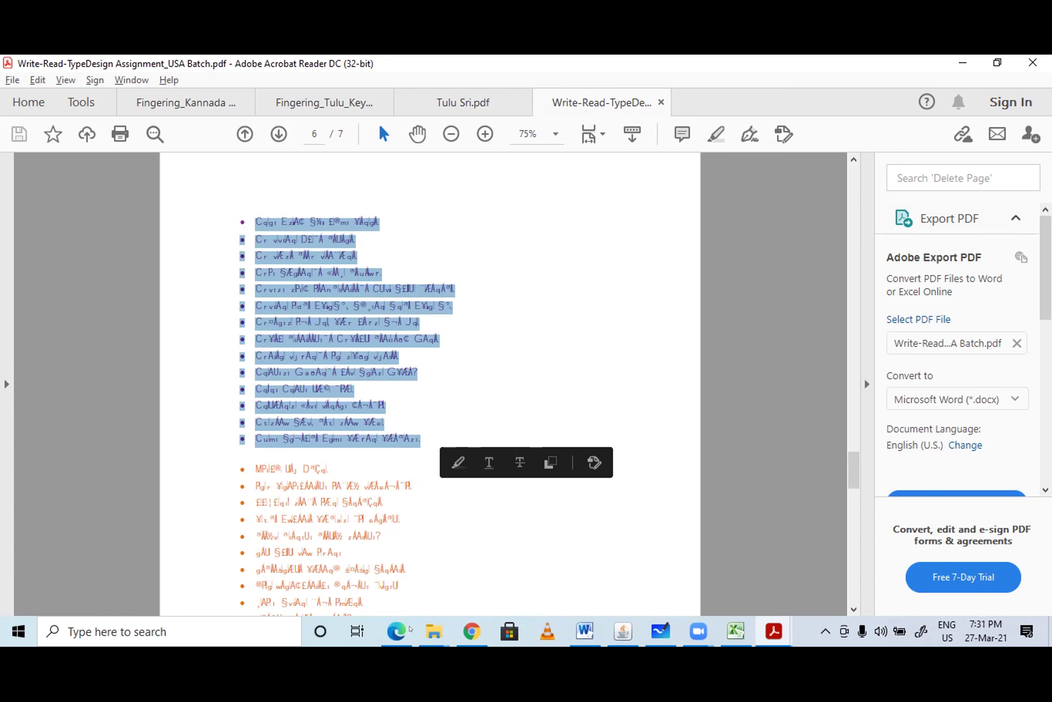
Switch to the ASCII2UNICODE page in Edge, paste the copied assignment list into the source box, and convert it.
left_click(471, 629)
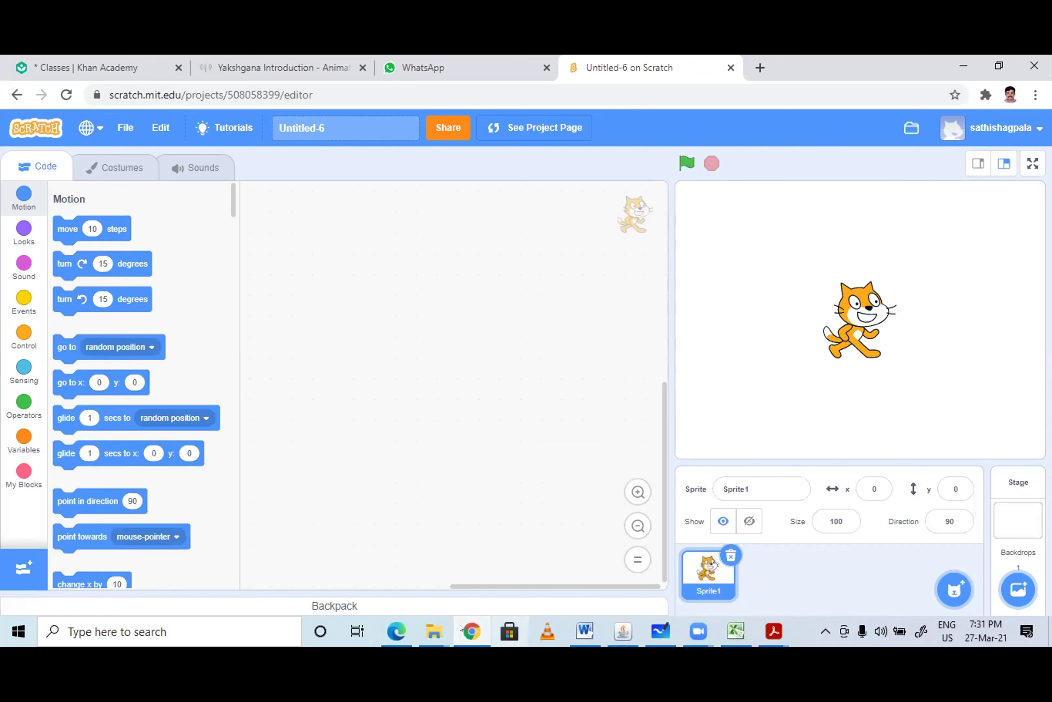
left_click(470, 629)
left_click(470, 629)
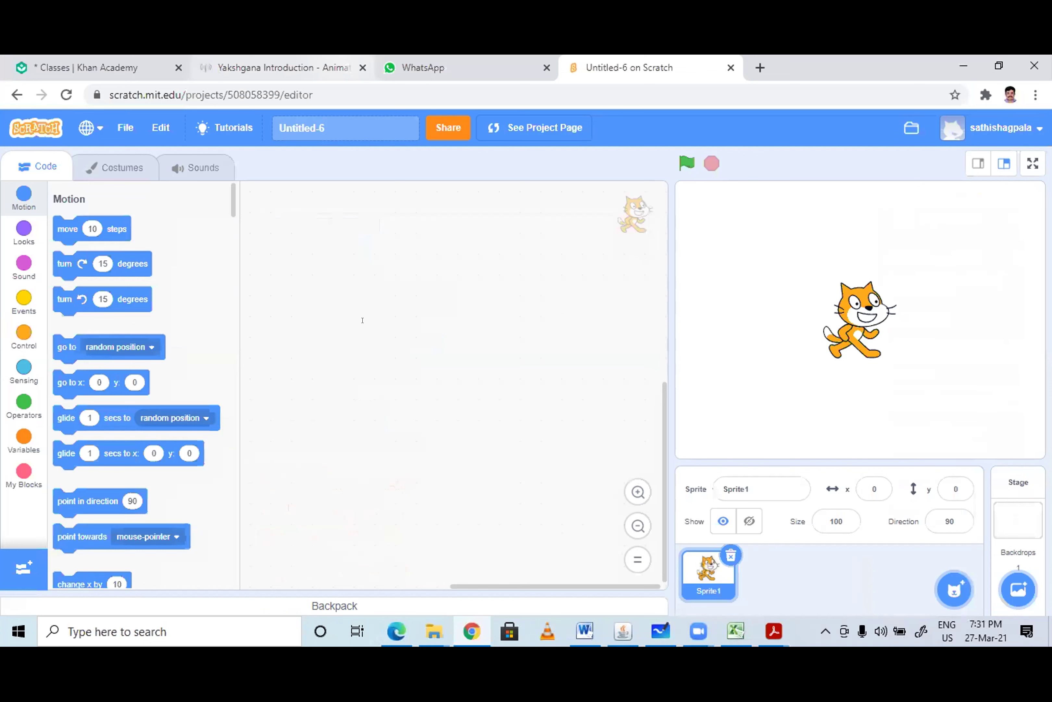
key("alt+Tab")
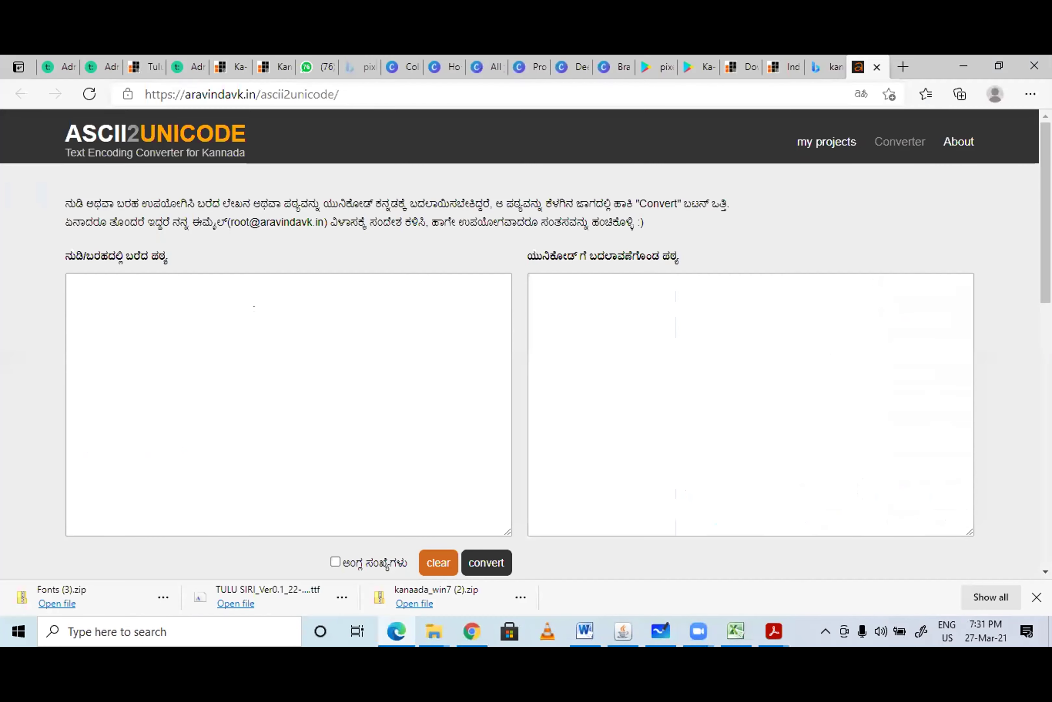
key("ctrl+v")
scroll(424, 343, "down", 4)
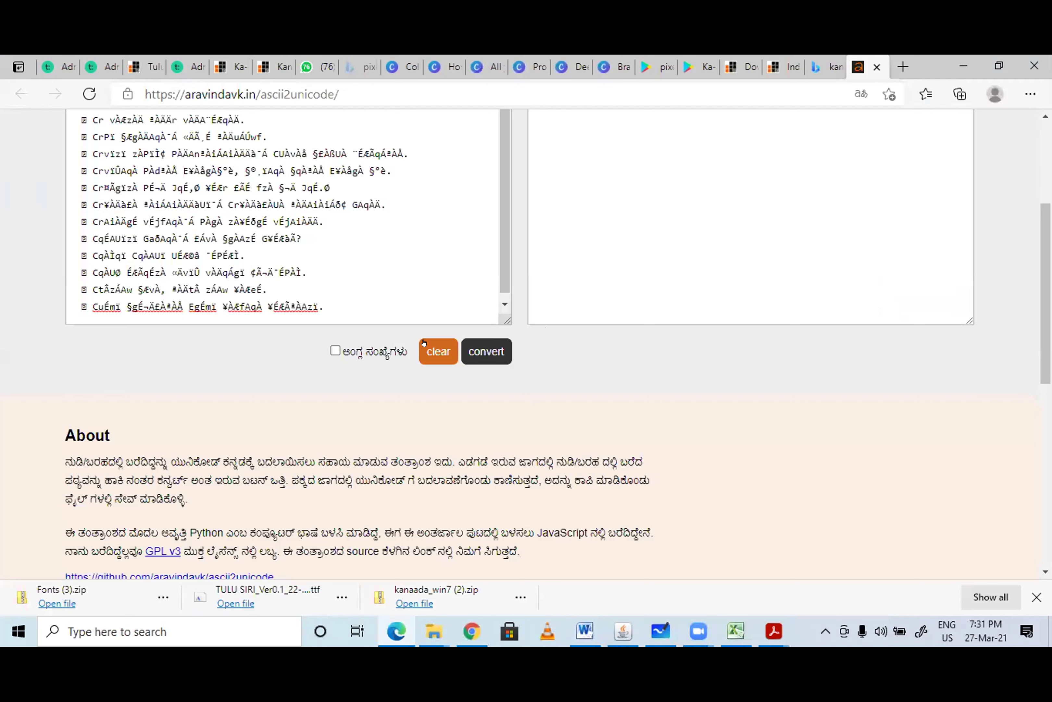
left_click(486, 351)
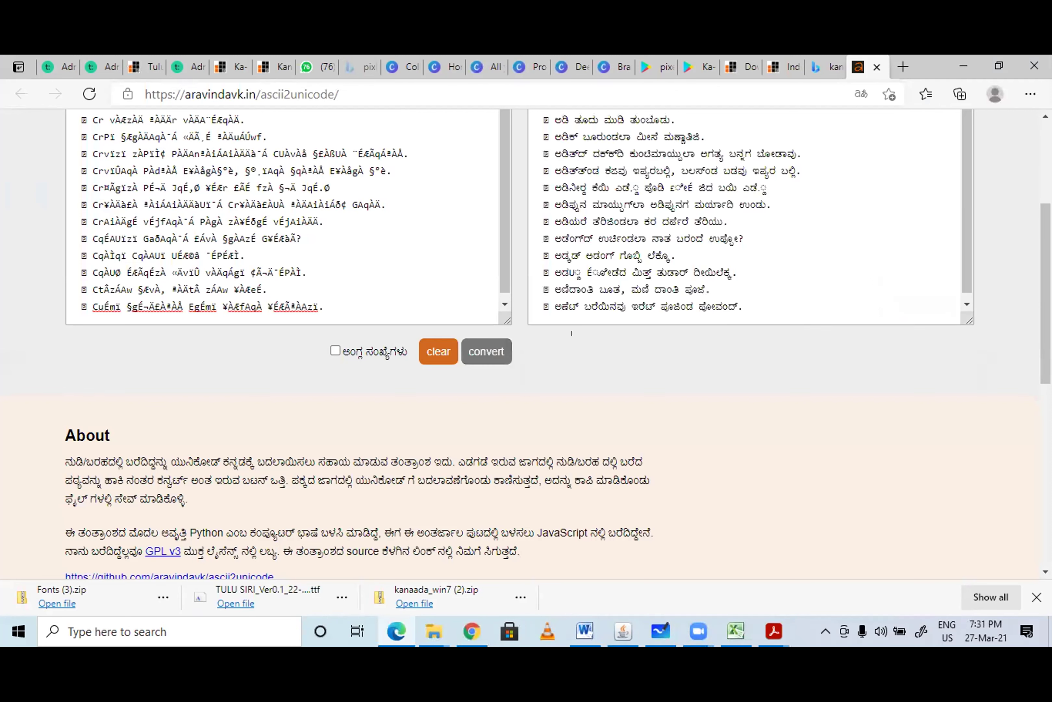
Compare the ASCII source lines with the converted Kannada lines by highlighting each block in turn.
scroll(571, 333, "up", 4)
left_click_drag(543, 296, 676, 467)
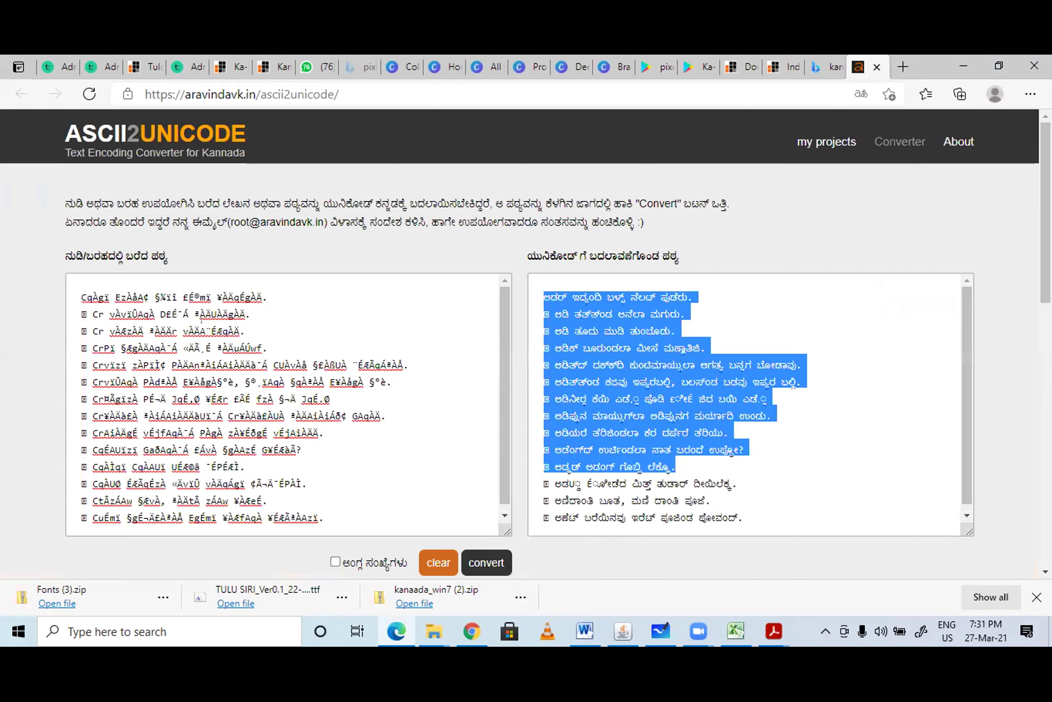
left_click(196, 331)
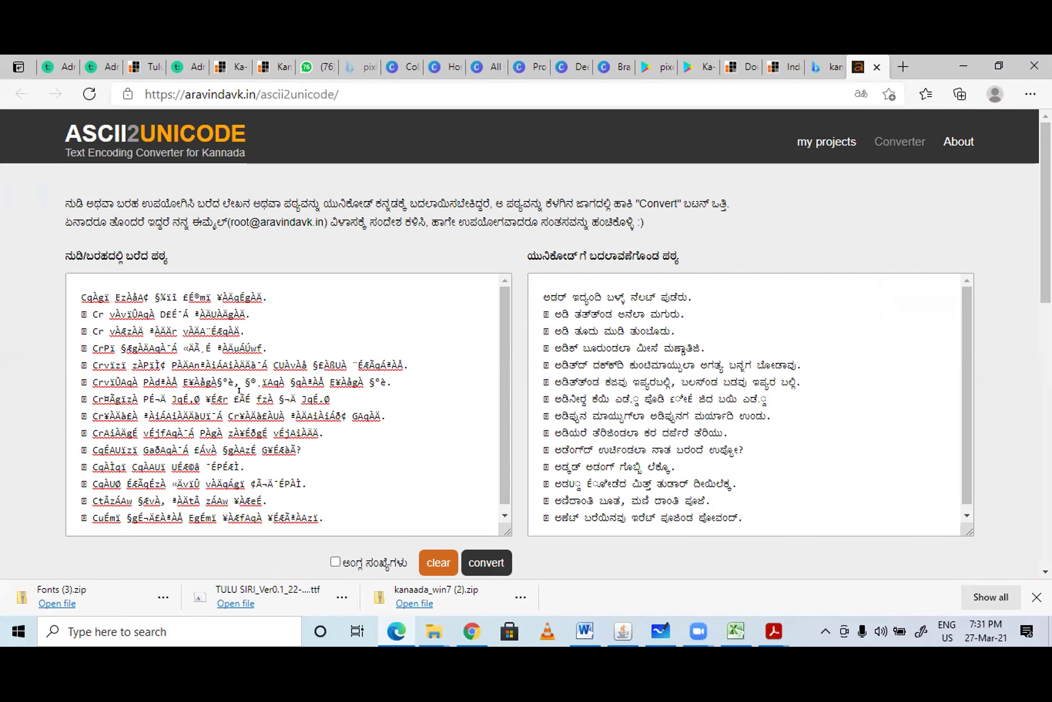
left_click(299, 464, "shift")
left_click(317, 483, "shift")
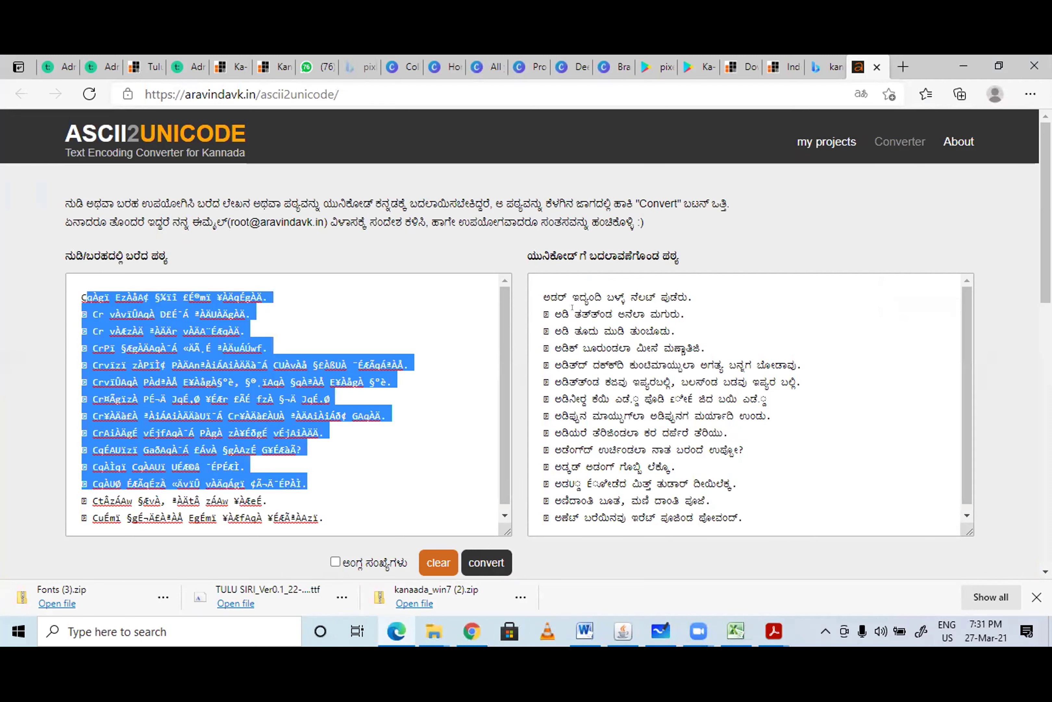
left_click(743, 464, "shift")
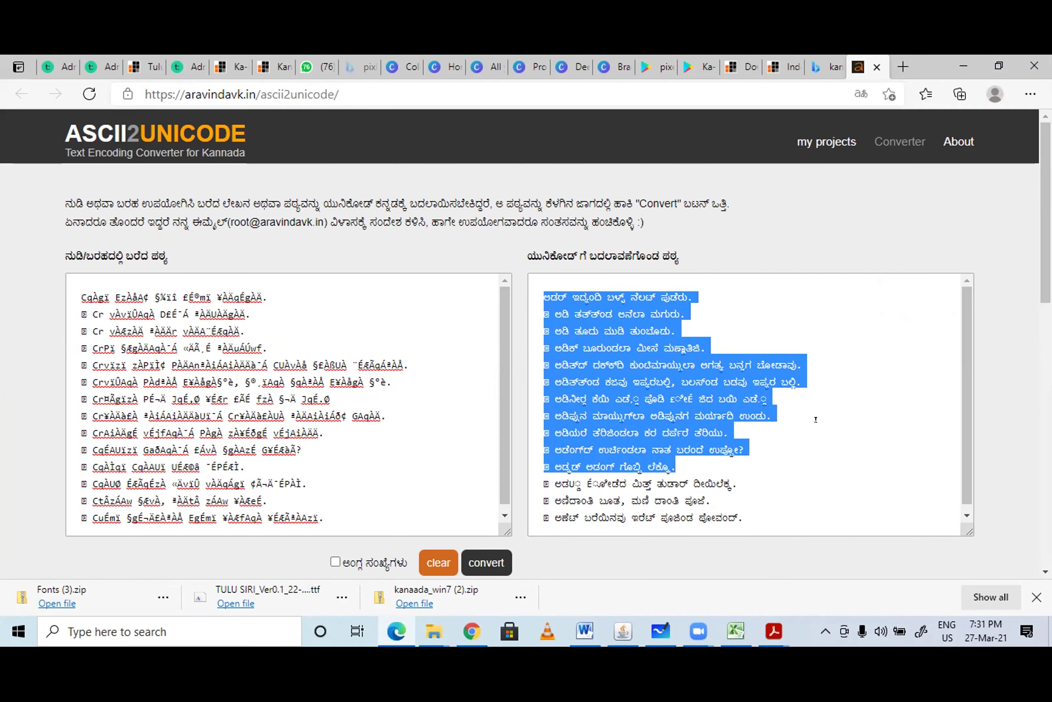
left_click(597, 347)
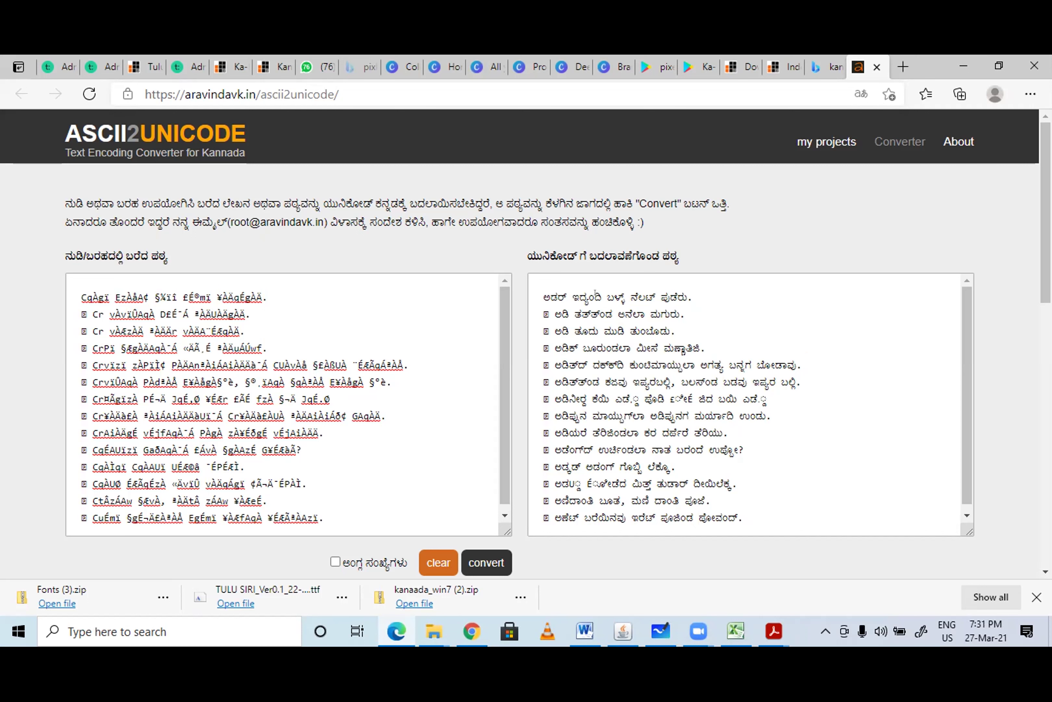
Review the converted Kannada output from its first line downward, highlighting the lines as they are read.
left_click_drag(615, 297, 693, 297)
left_click_drag(545, 316, 544, 297)
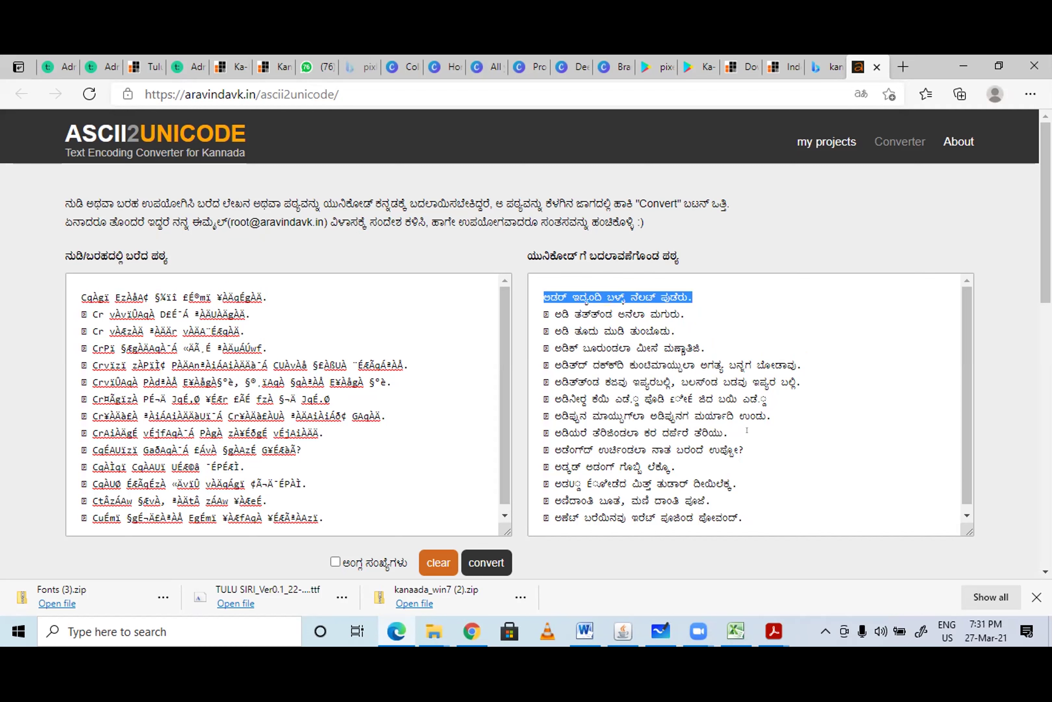
left_click(770, 453, "shift")
scroll(808, 394, "down", 1)
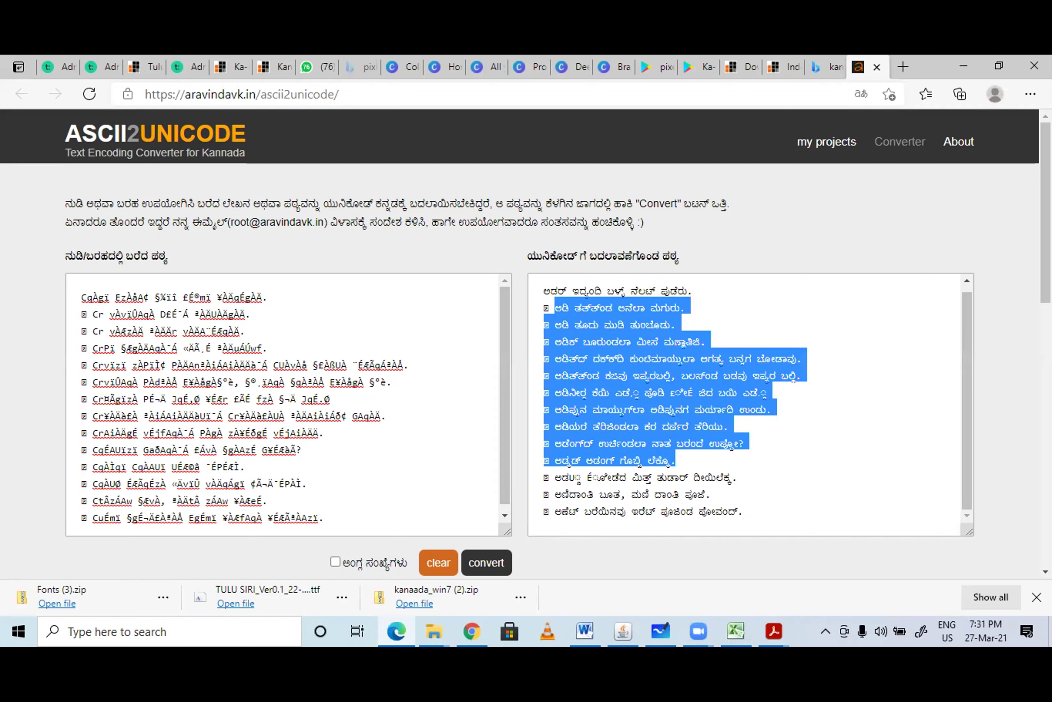
left_click(623, 404)
scroll(622, 401, "up", 1)
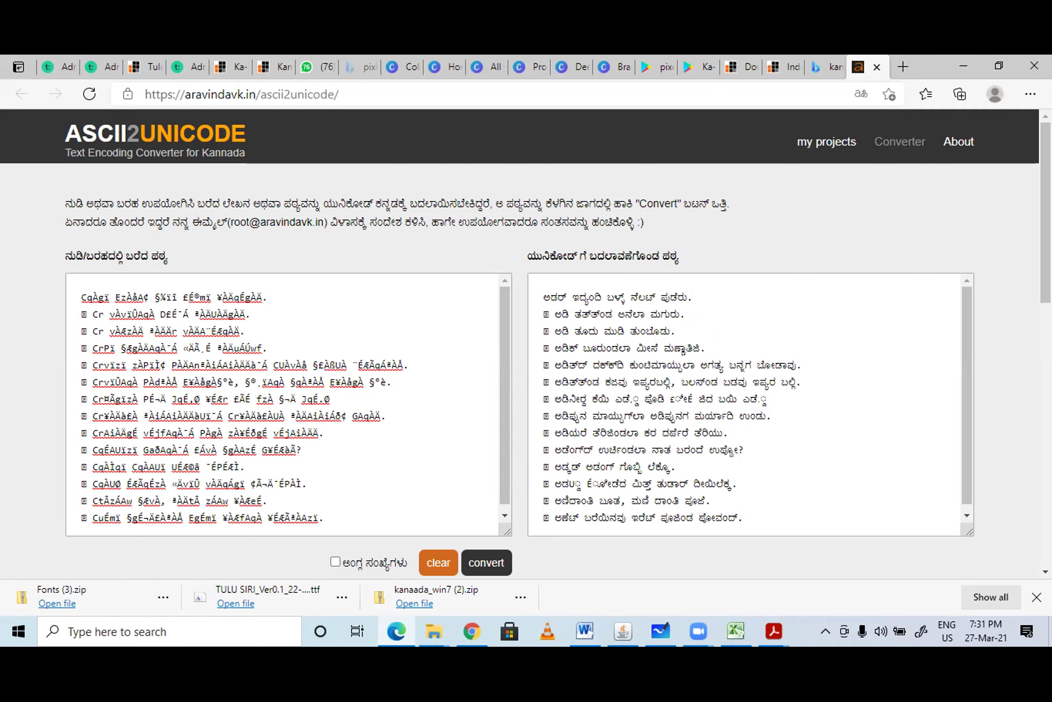
left_click_drag(544, 297, 701, 433)
left_click_drag(760, 478, 759, 443)
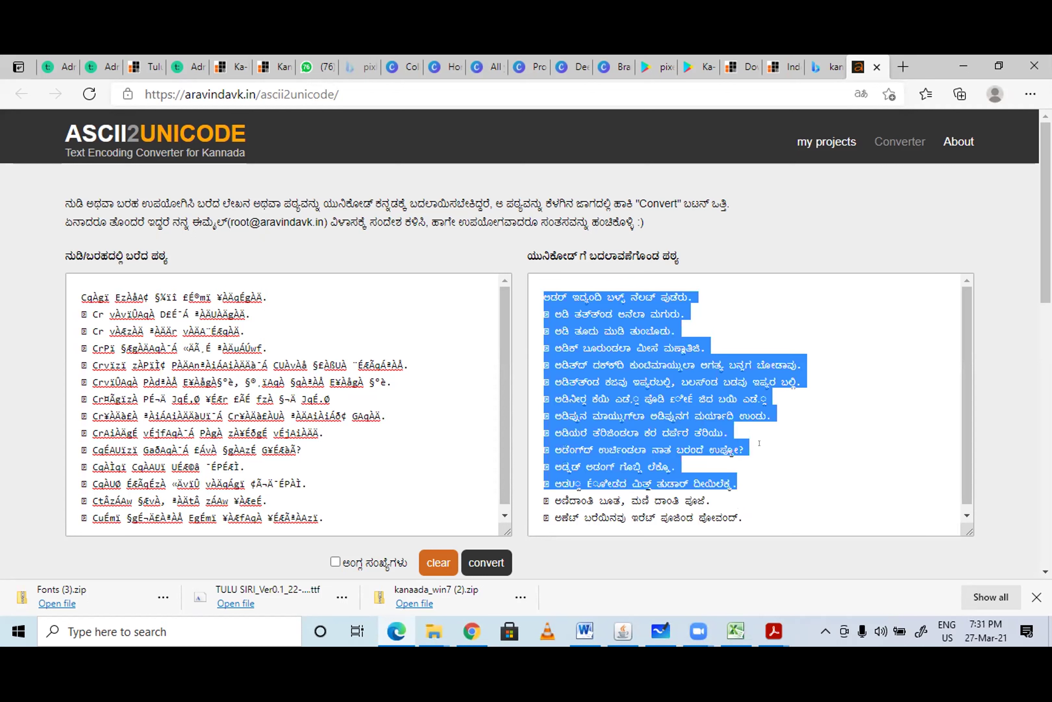
left_click(646, 406)
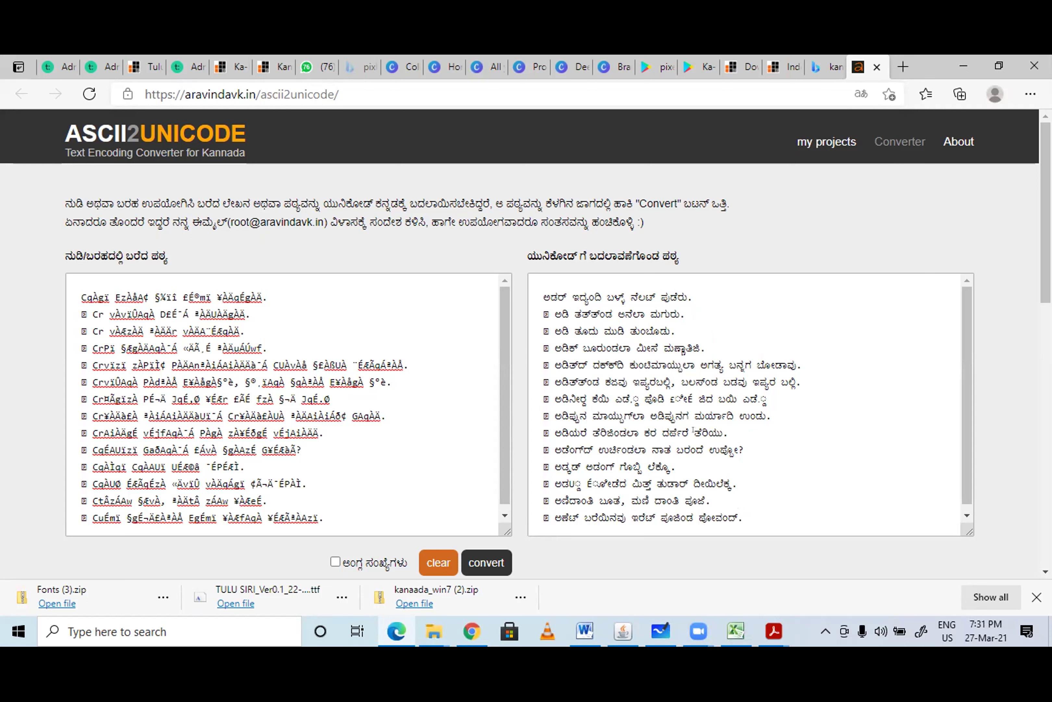
left_click_drag(549, 297, 640, 382)
left_click_drag(816, 440, 759, 443)
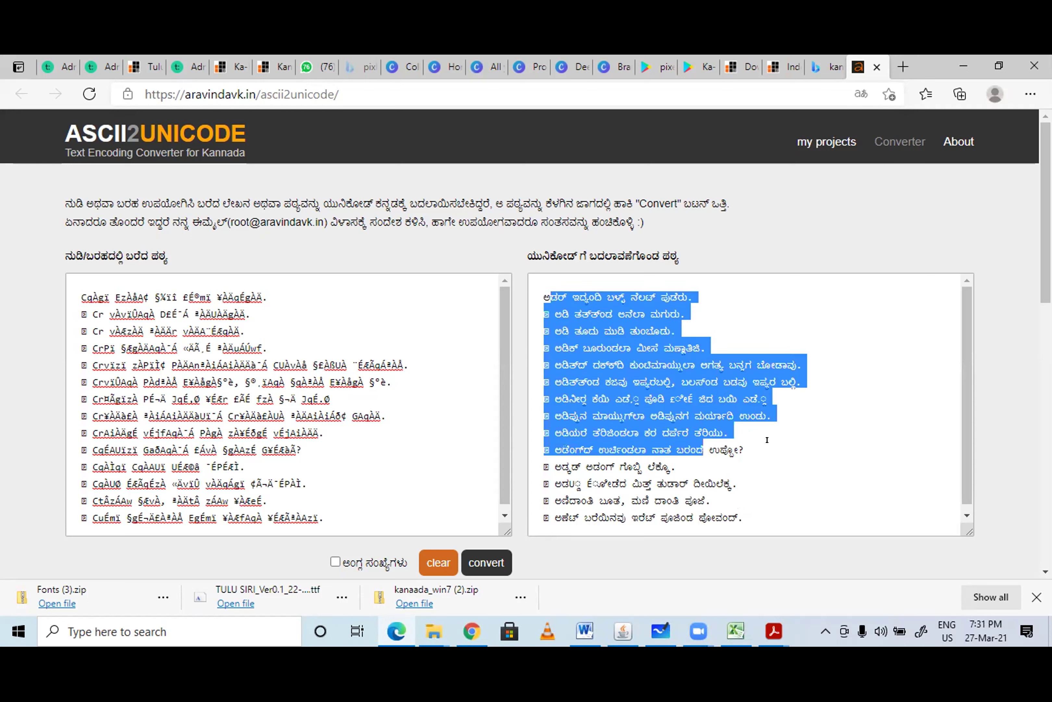
scroll(644, 443, "down", 1)
scroll(806, 403, "up", 1)
Select all the converted Unicode text, open Pada 4.1, and paste the text into its untitled document.
left_click(533, 284)
key("ctrl+a")
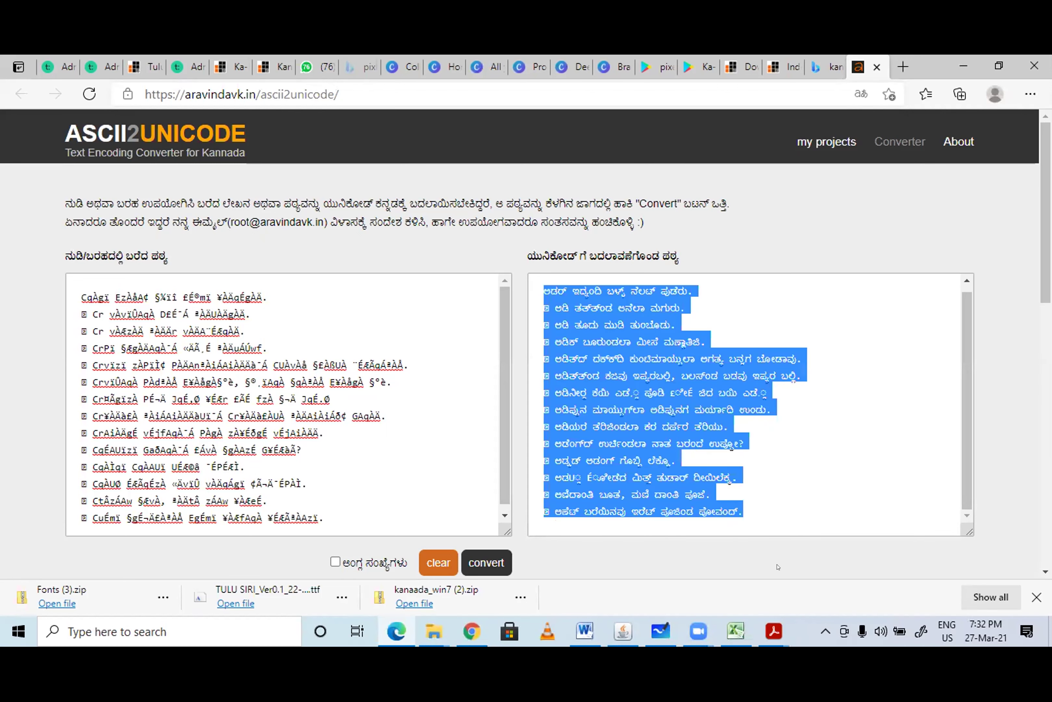
scroll(990, 540, "down", 2)
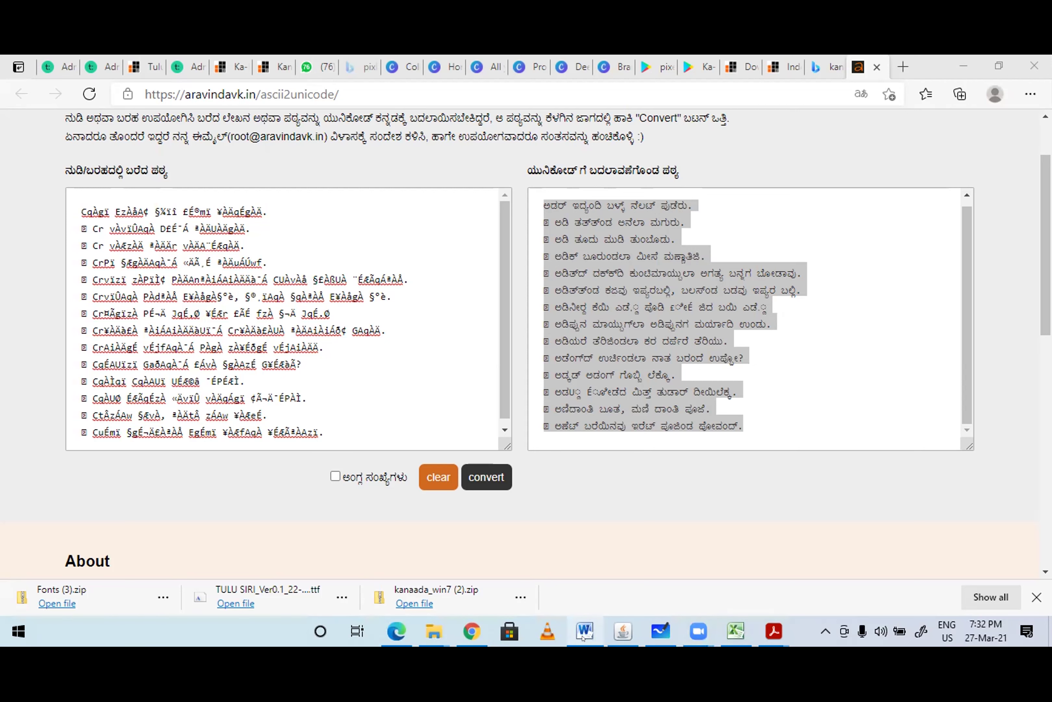
key("super")
type("pada")
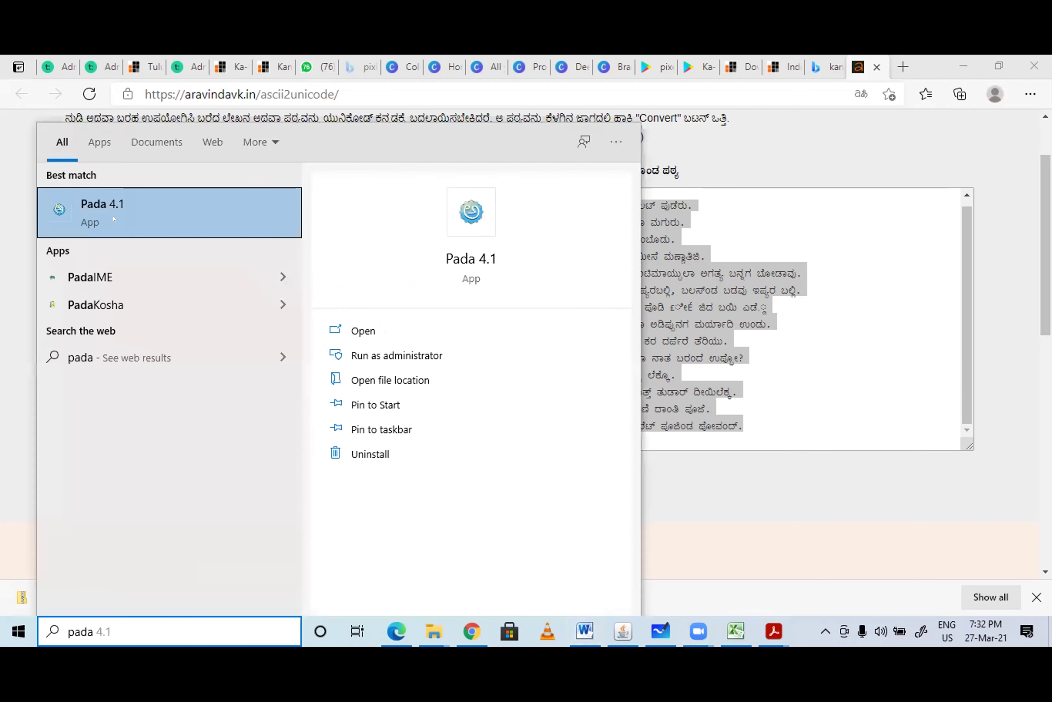
left_click(103, 206)
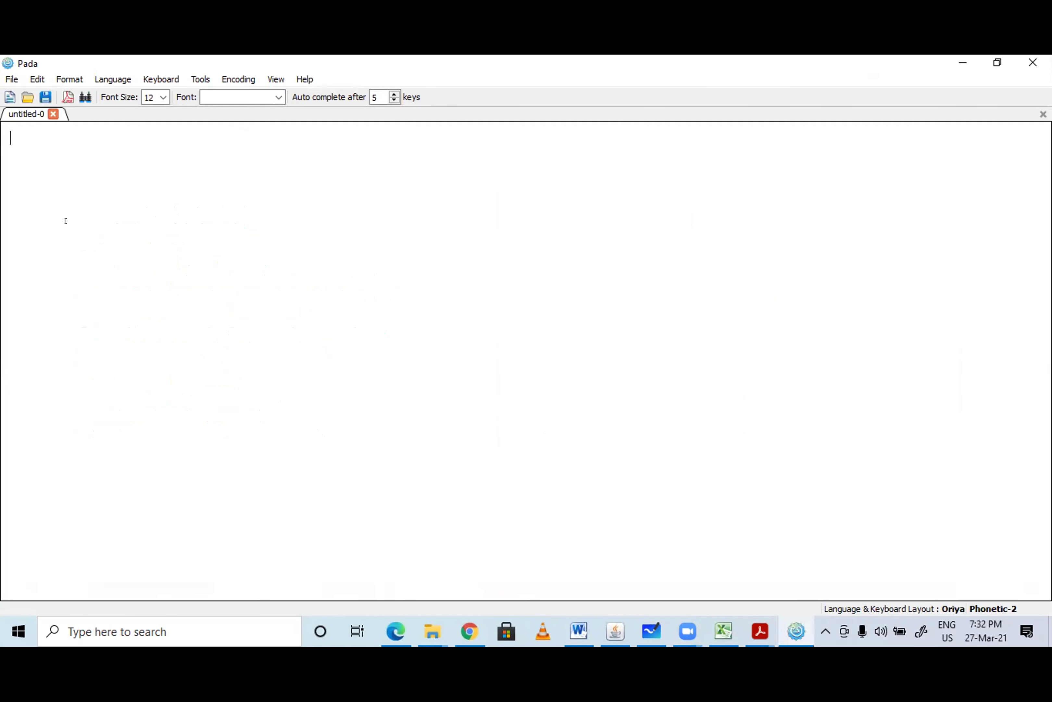
key("ctrl+v")
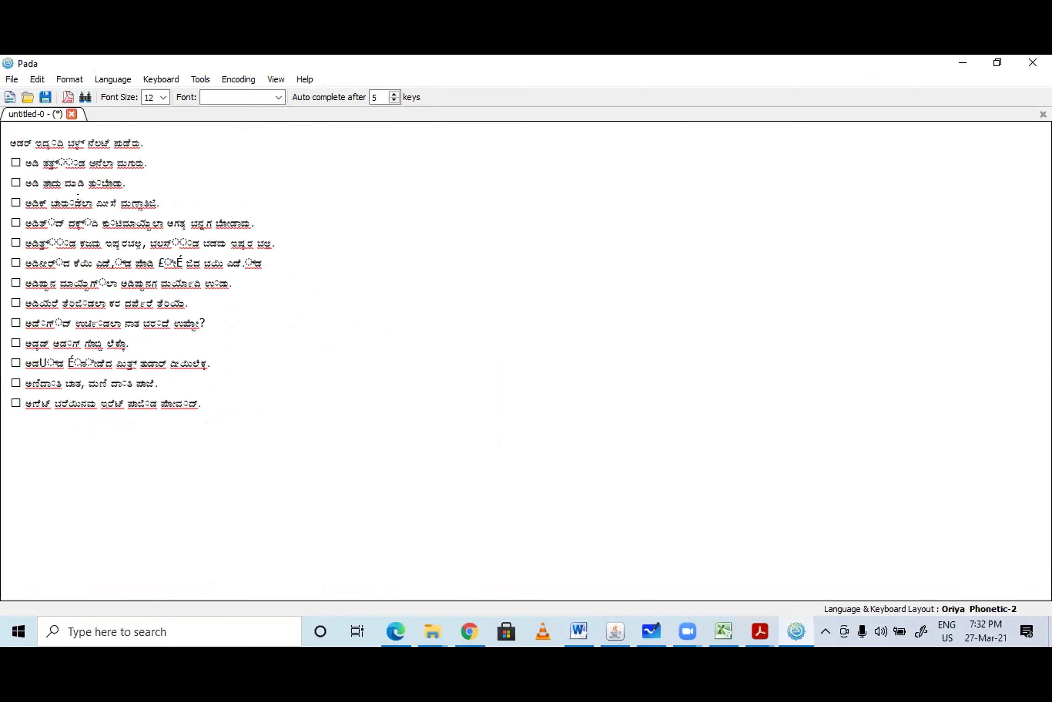
Examine how the combining marks render in the second and sixth lines of the text pasted into Pada.
key("alt+Tab")
key("Escape")
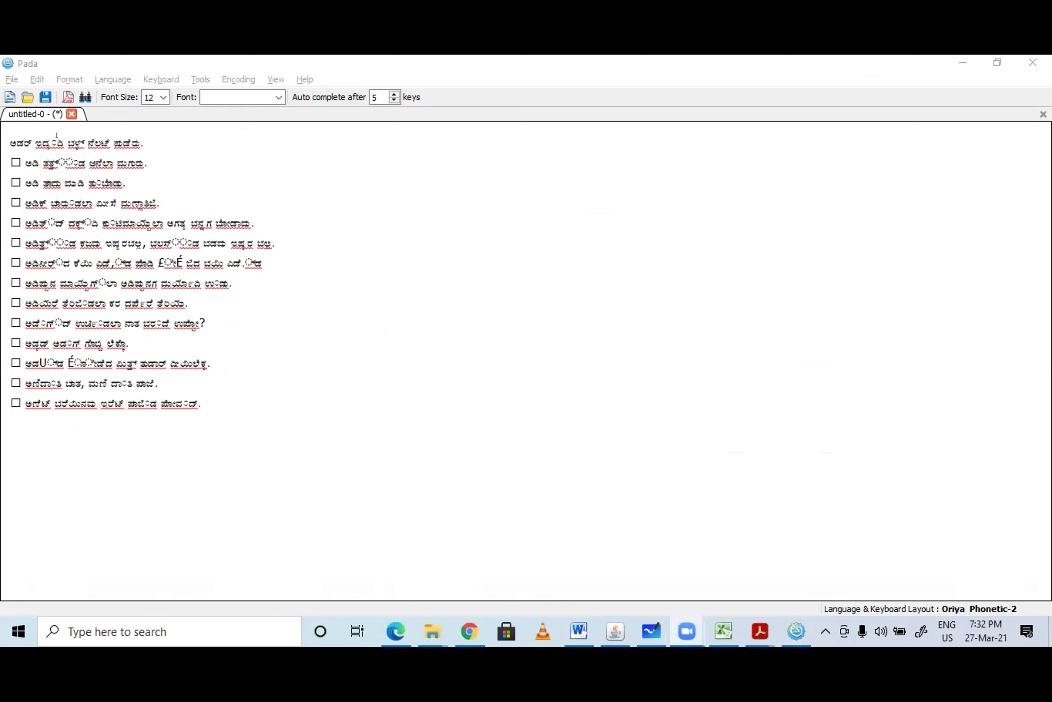
left_click(67, 157)
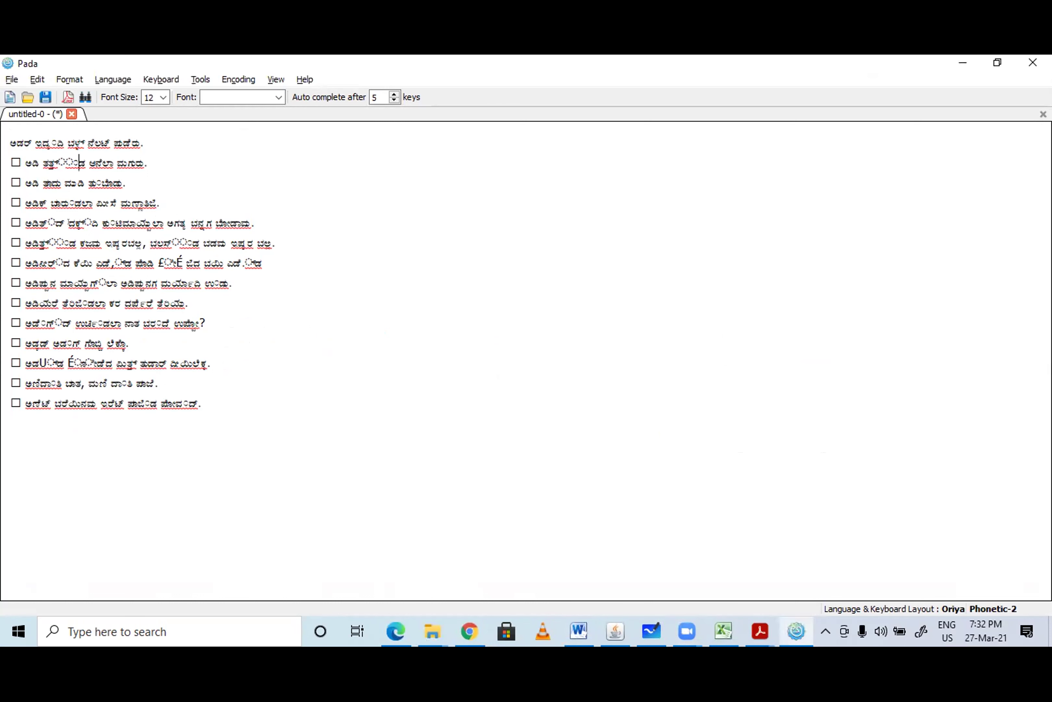
double_click(68, 161)
left_click(92, 262)
double_click(59, 243)
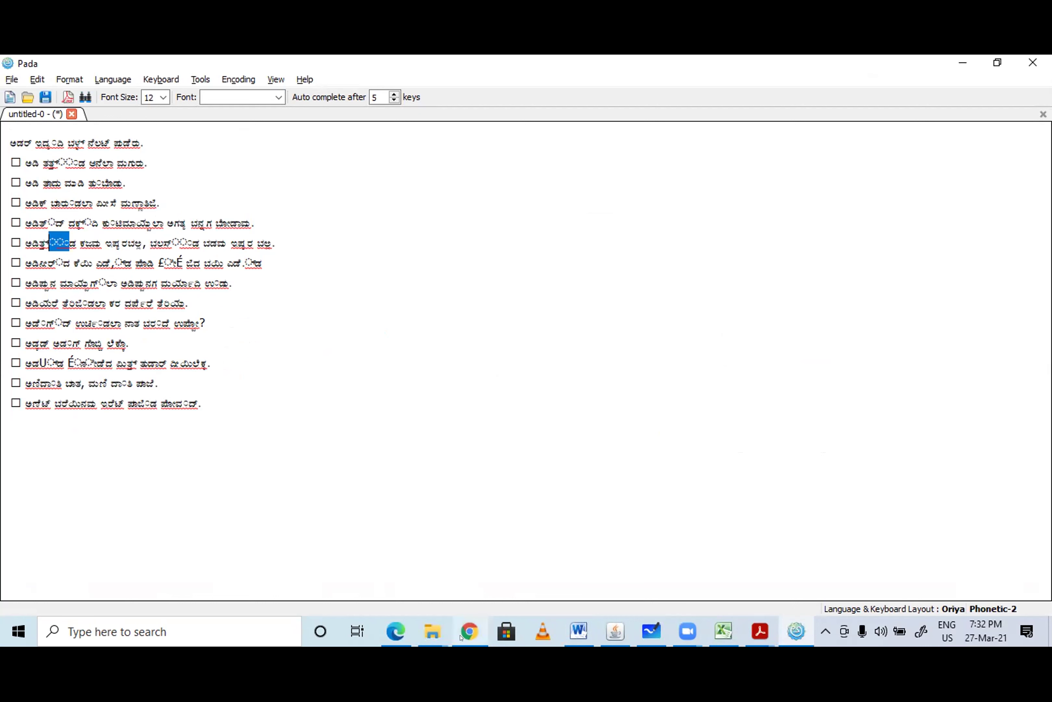
Return to the converter page in Edge and inspect individual characters in the seventh and twelfth output lines.
mouse_move(469, 630)
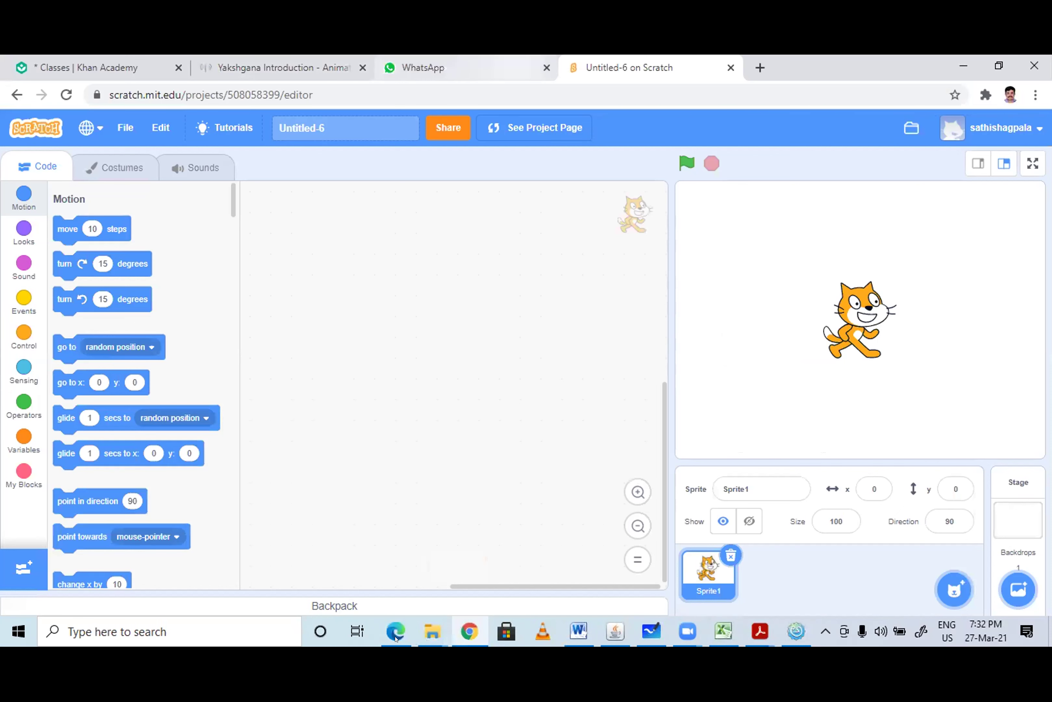
key("alt+Tab")
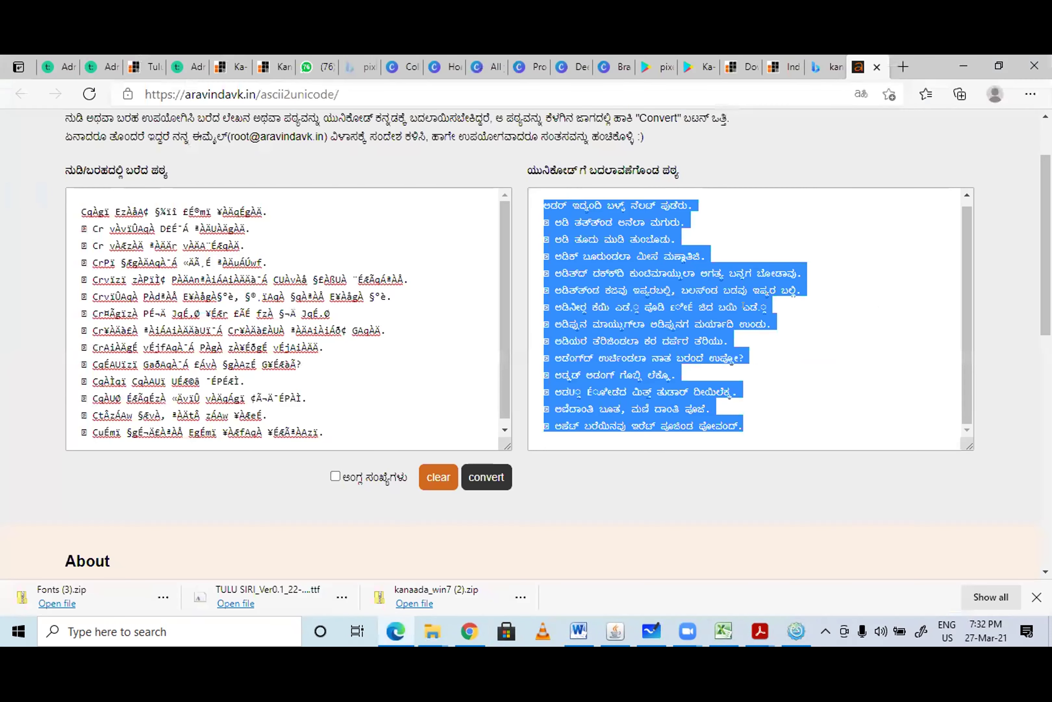
left_click(769, 307)
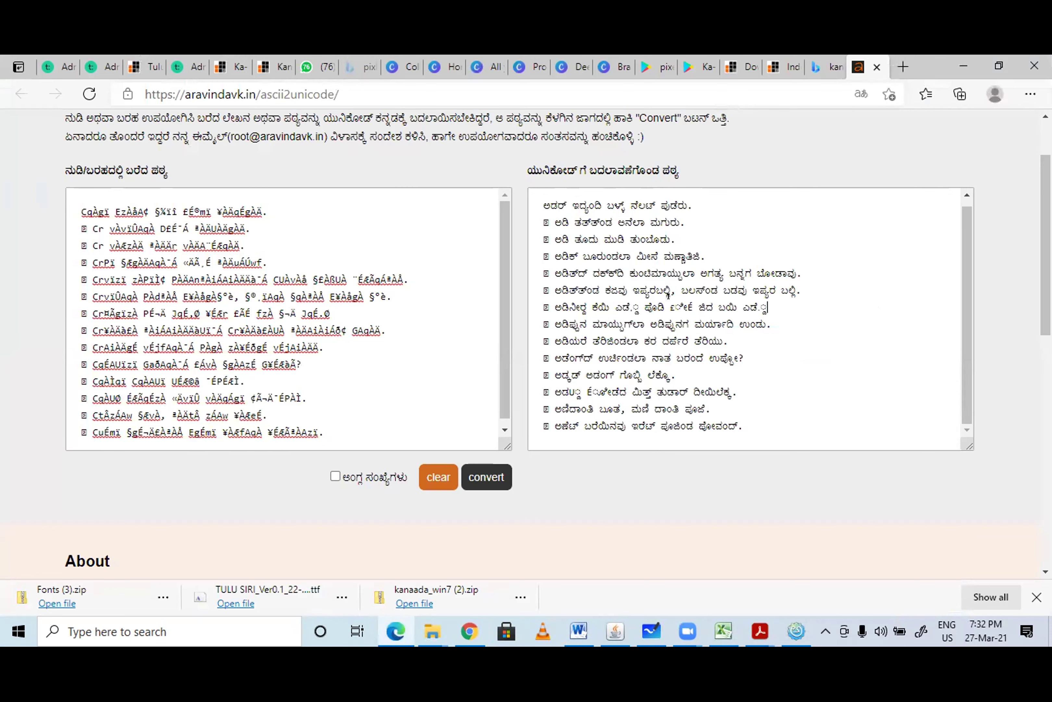
double_click(679, 306)
scroll(595, 320, "down", 2)
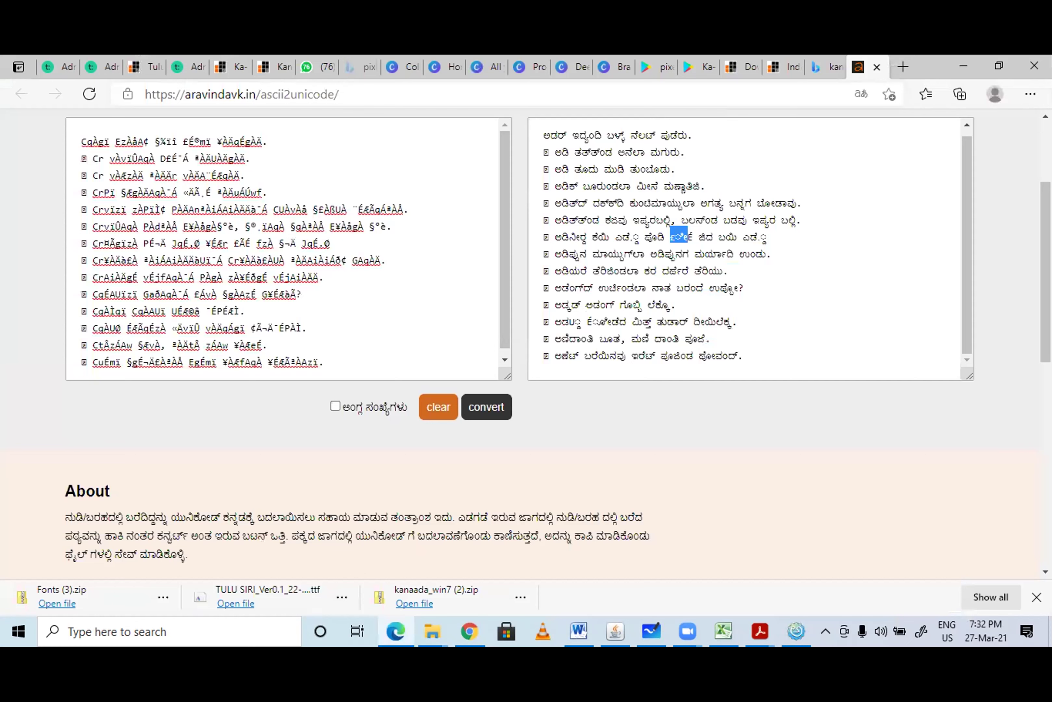
double_click(610, 320)
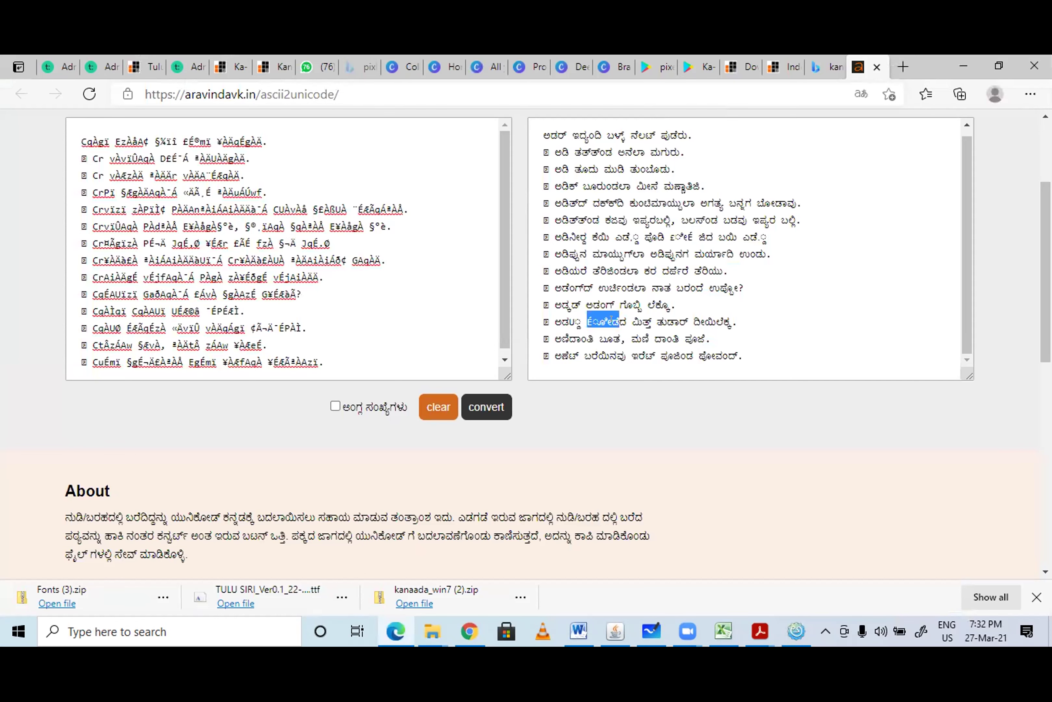
scroll(610, 319, "up", 1)
scroll(802, 120, "up", 2)
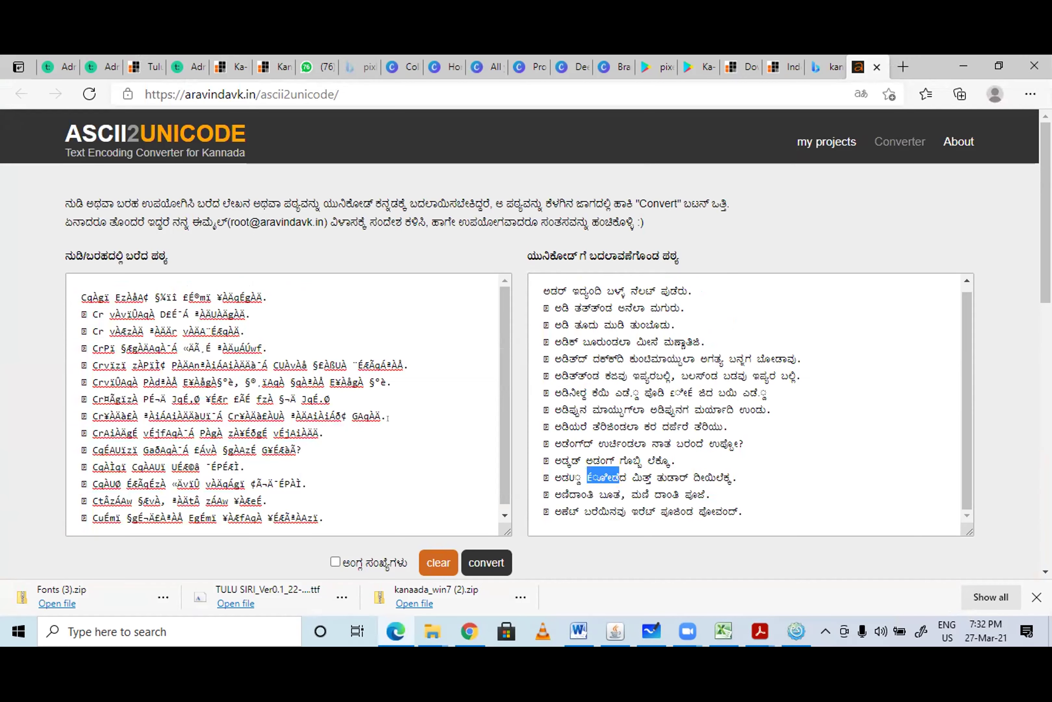
Switch to Pada and convert all the pasted text in untitled-0 to Malayalam with the Script Converter.
key("alt+Tab")
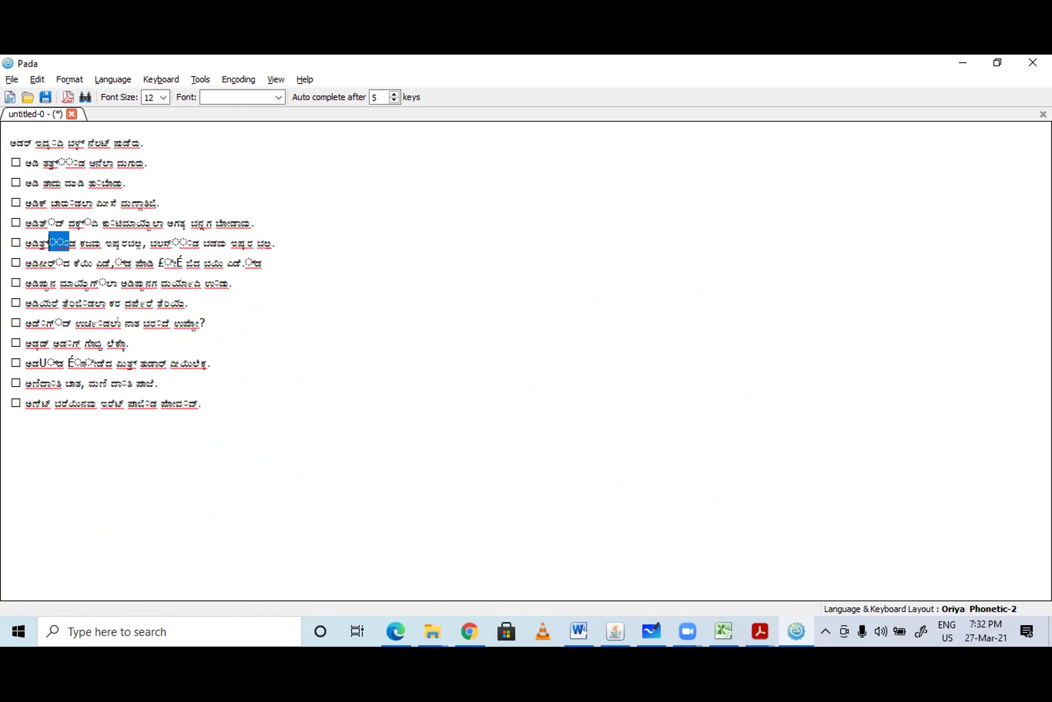
left_click_drag(118, 319, 10, 136)
key("ctrl+a")
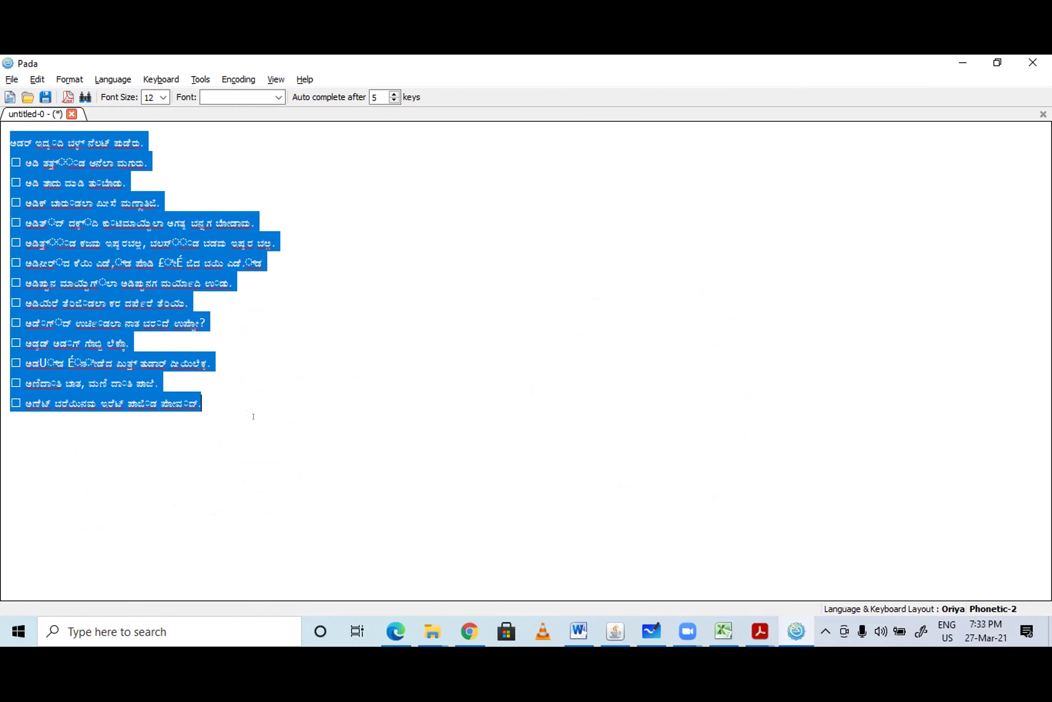
left_click(101, 244)
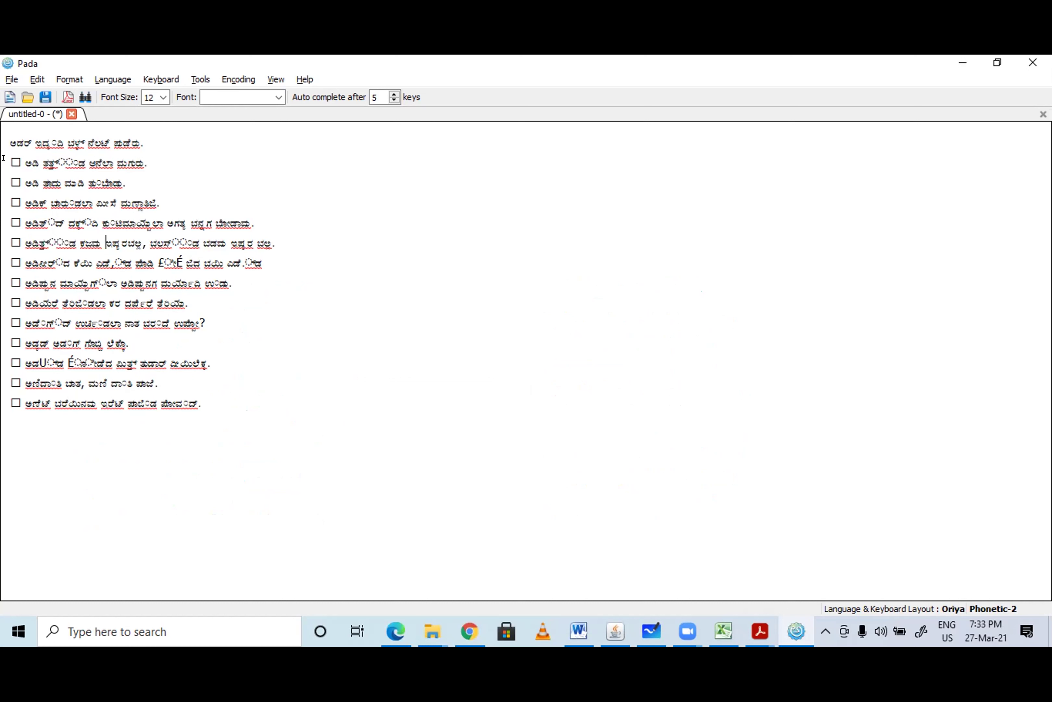
key("ctrl+shift+End")
key("ctrl+a")
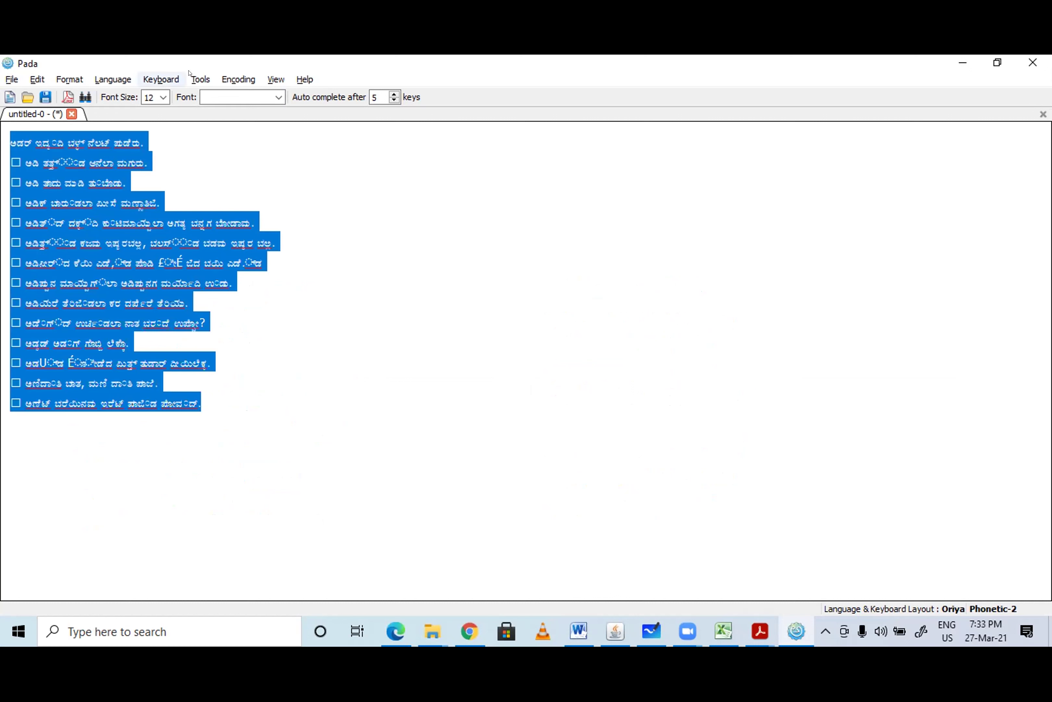
left_click(201, 80)
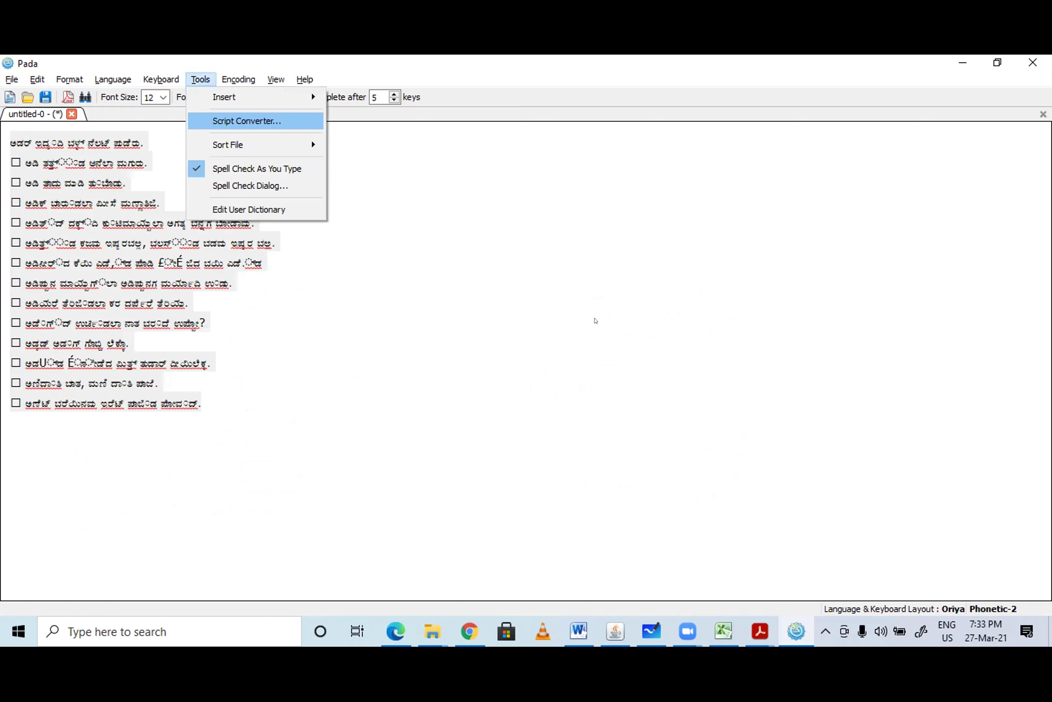
key("Return")
left_click(596, 330)
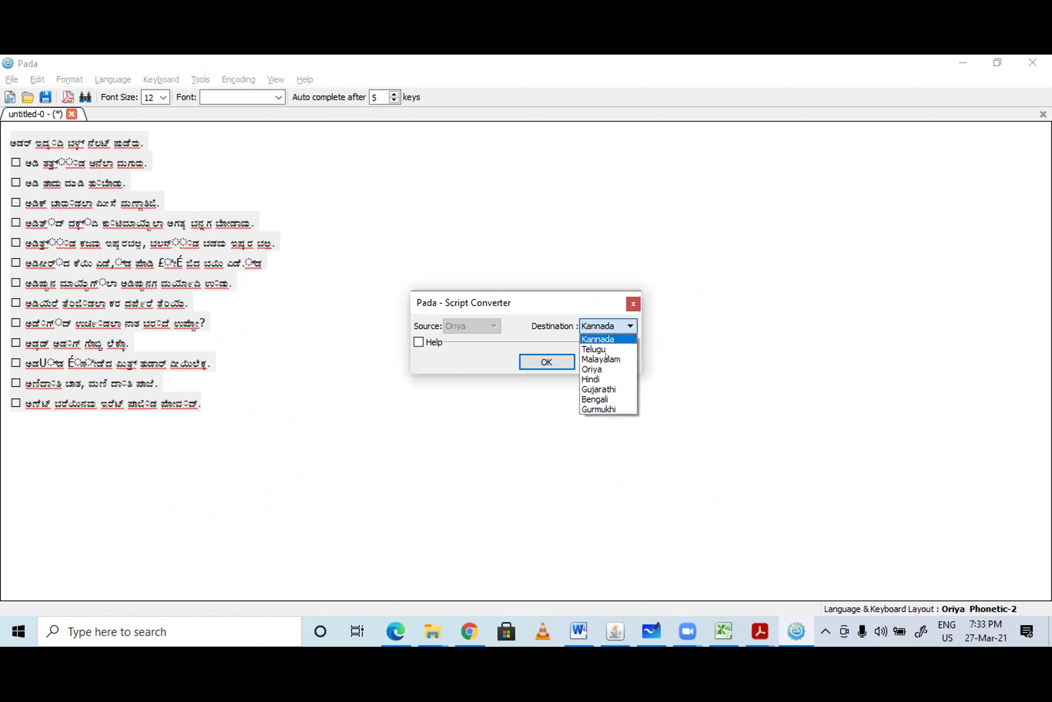
left_click(602, 359)
left_click(535, 364)
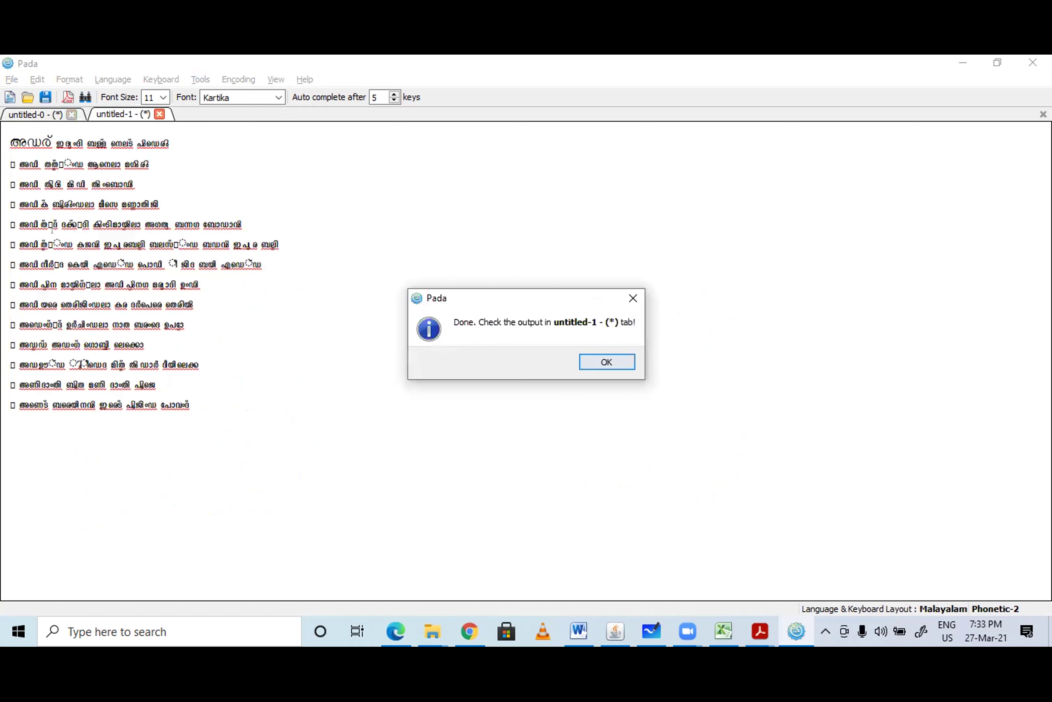
key("Return")
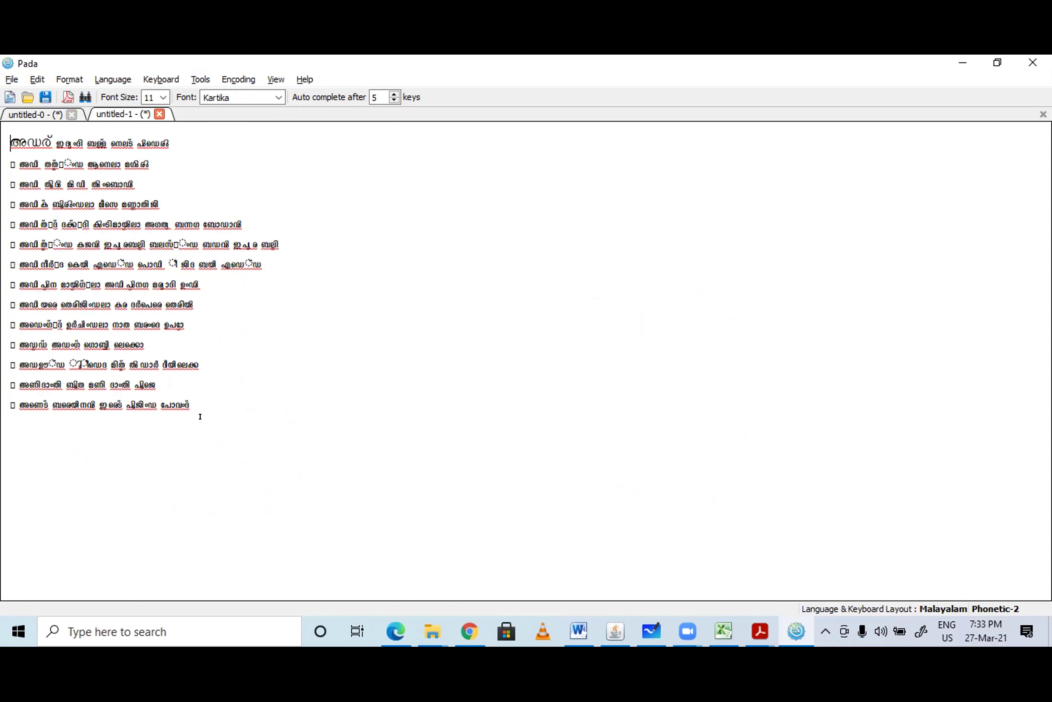
Select all the converted Malayalam text in untitled-1 and set its font to TuluLipi.
key("ctrl+a")
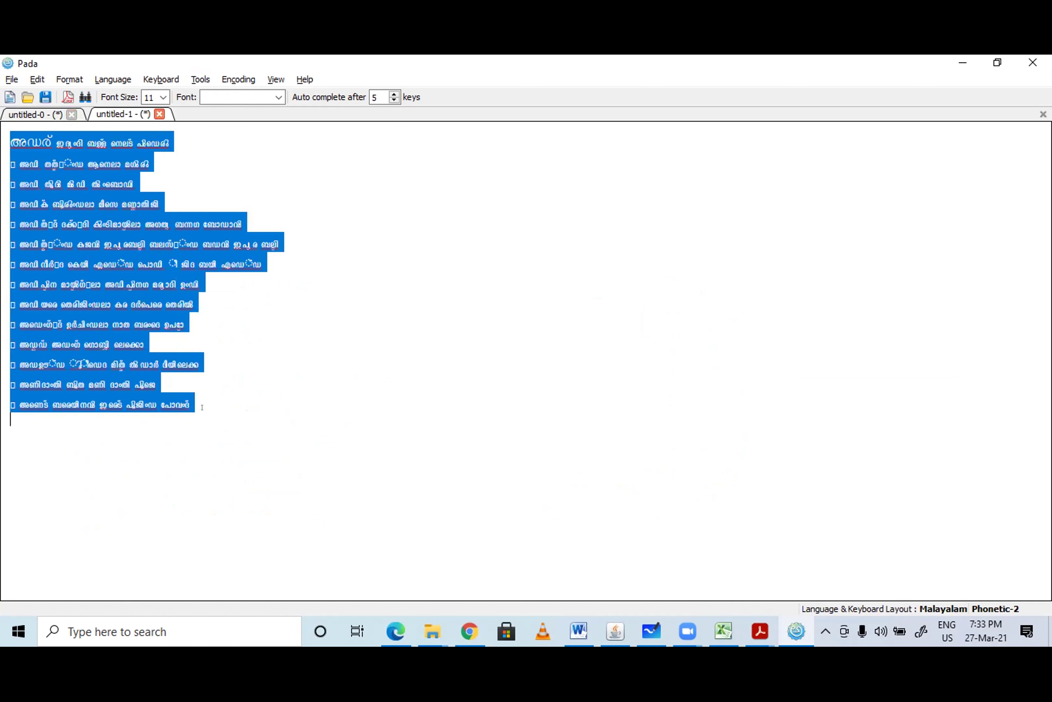
left_click(4, 134)
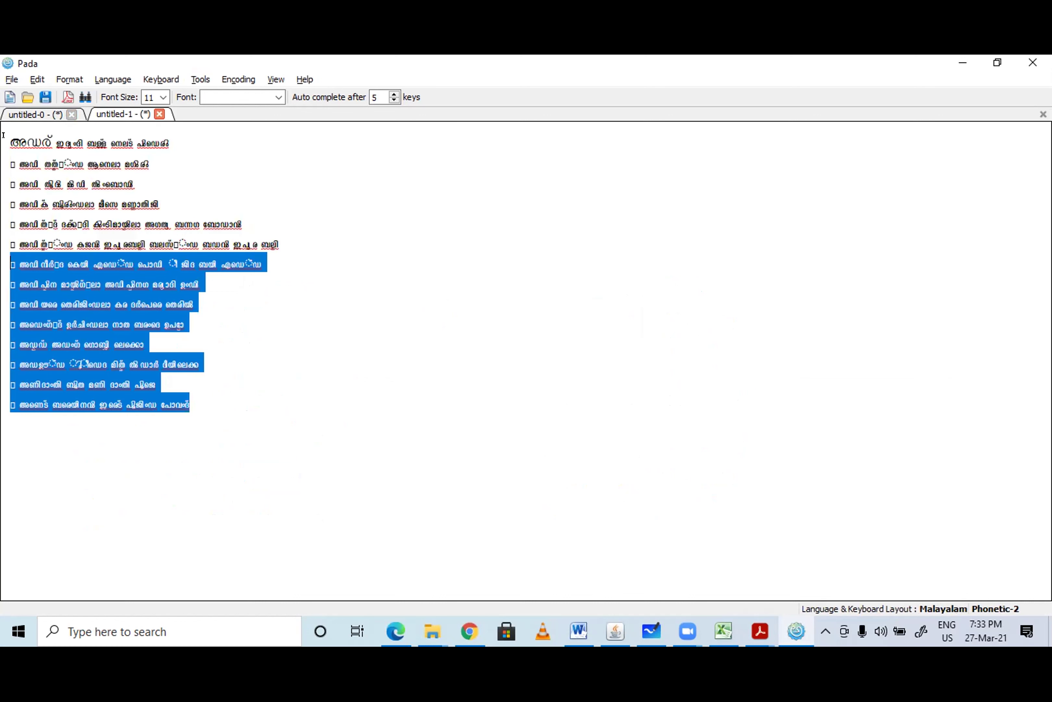
left_click_drag(4, 135, 1, 144)
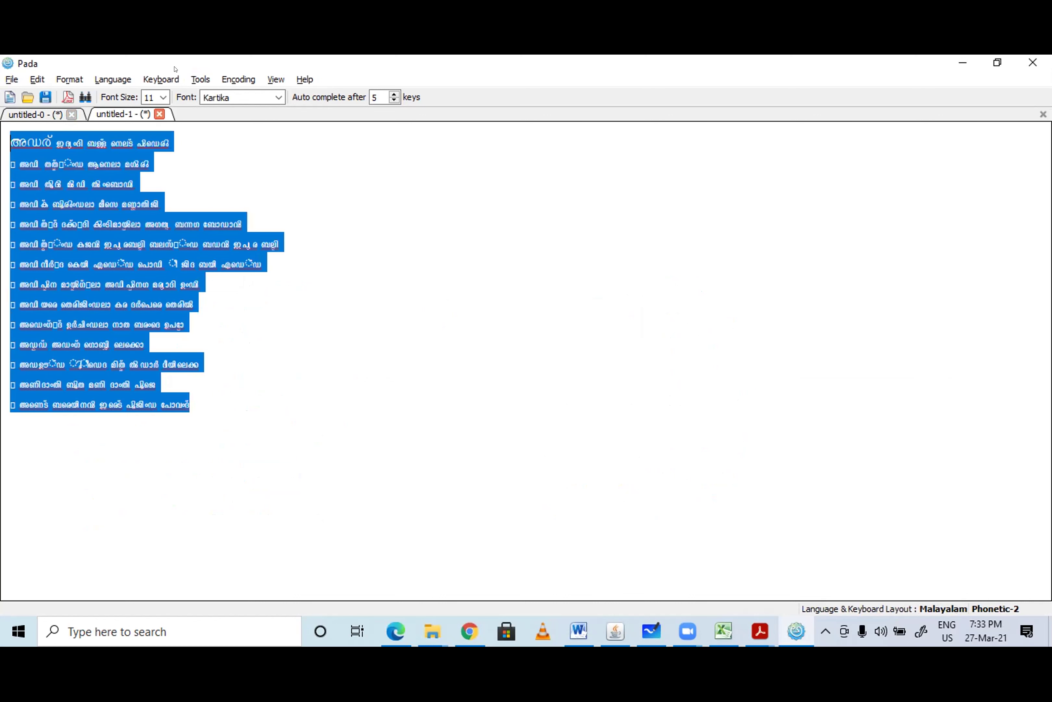
left_click(277, 98)
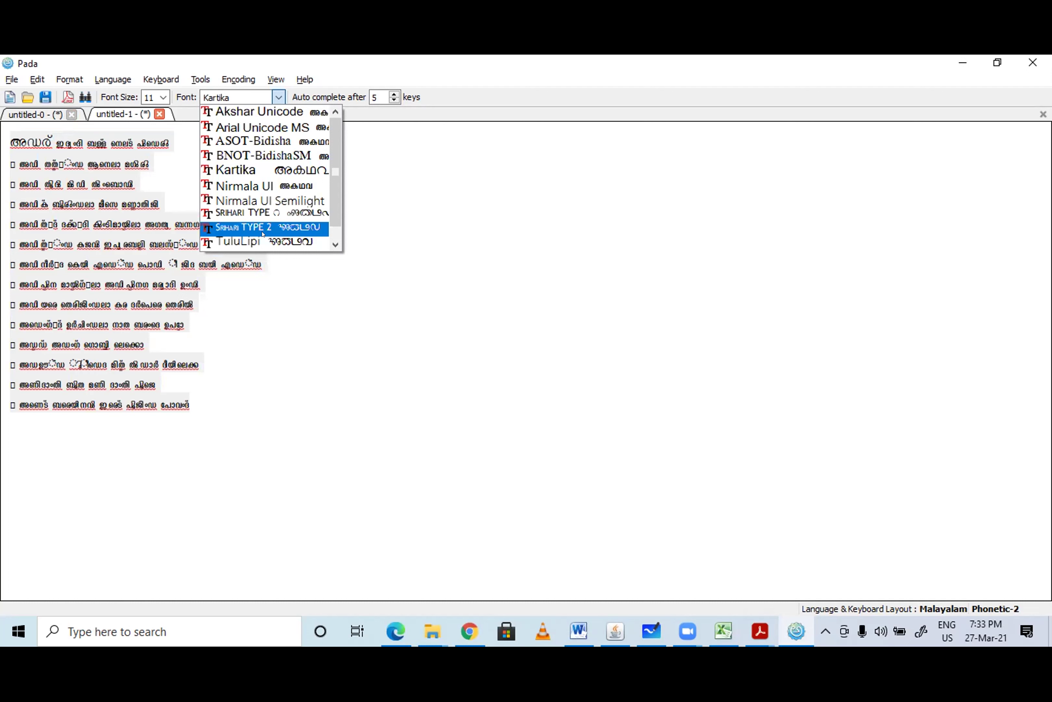
key("Return")
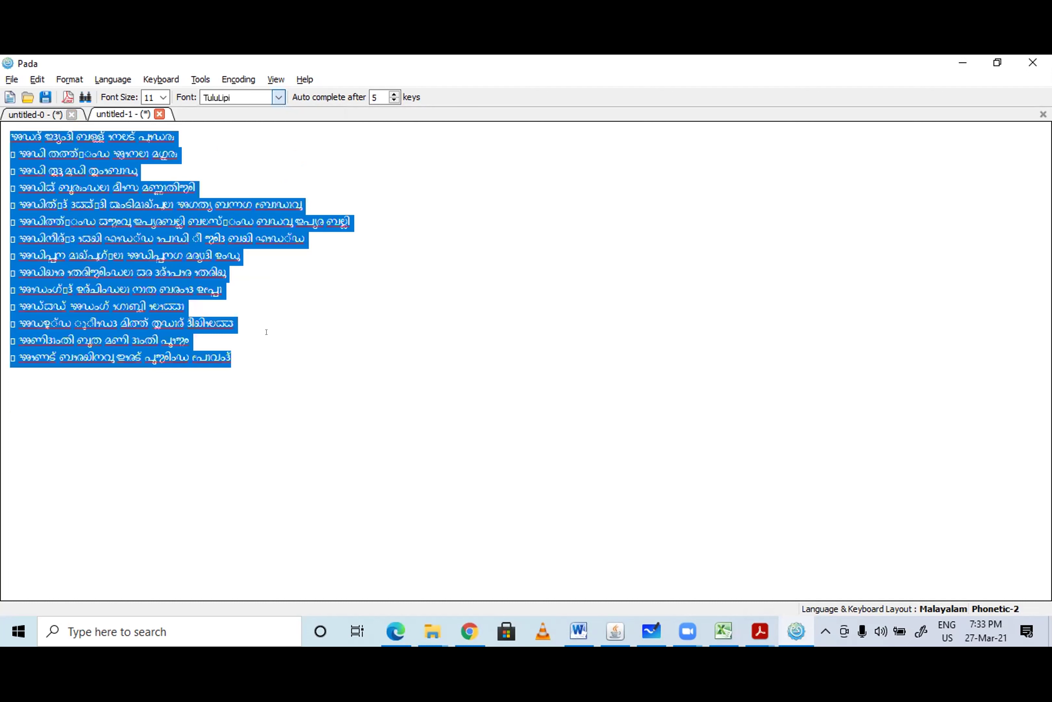
Review the converted text in the TuluLipi font, highlighting the lines from the last one up to the first.
left_click(14, 222)
key("ctrl+a")
left_click(290, 308)
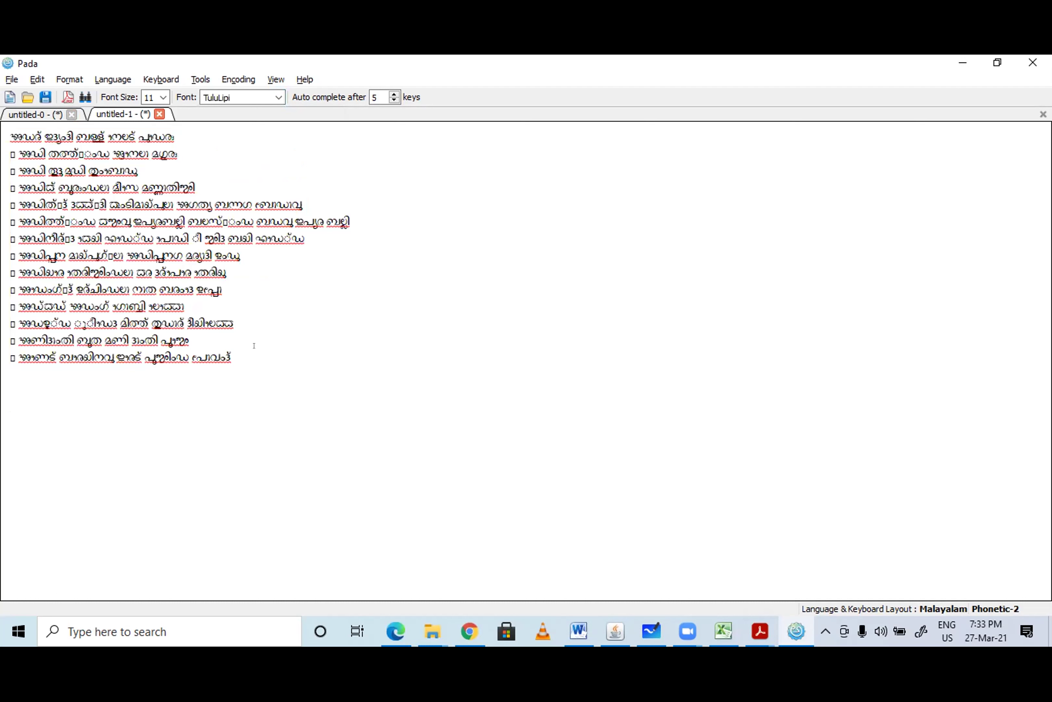
left_click_drag(245, 357, 29, 171)
left_click(363, 256)
key("ctrl+a")
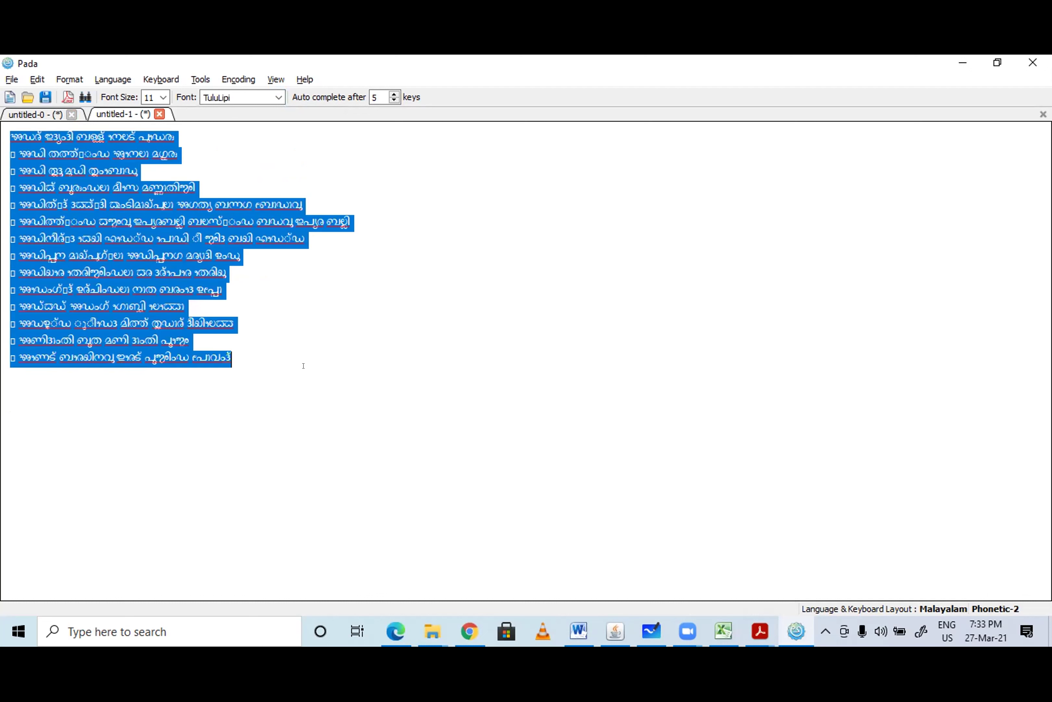
left_click(303, 366)
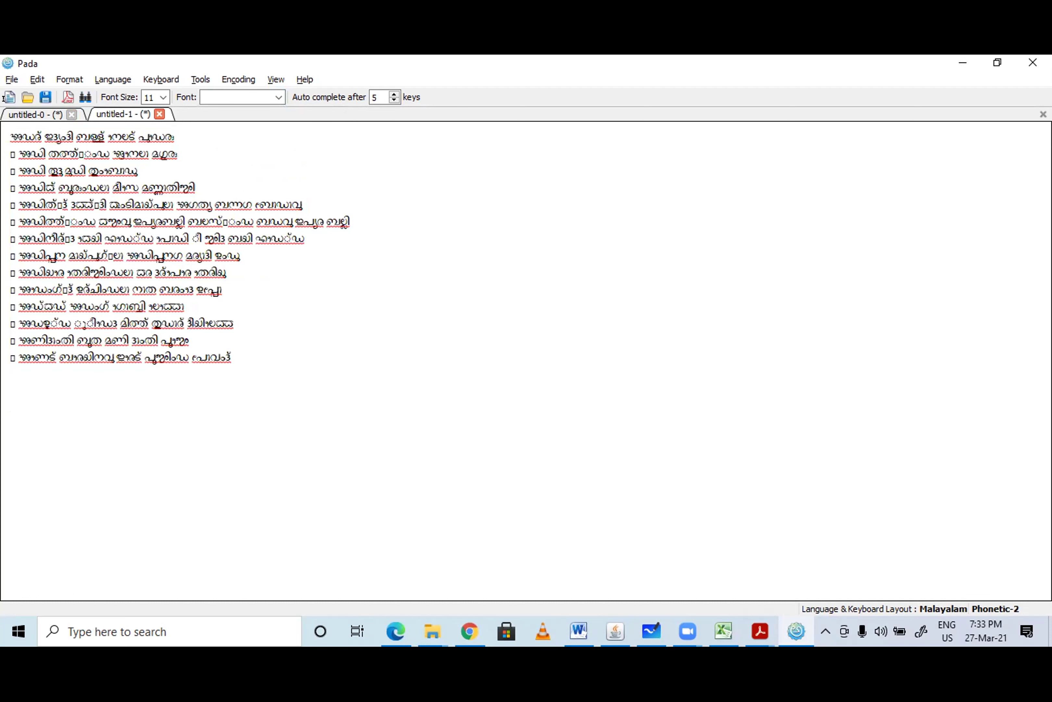
key("ctrl+a")
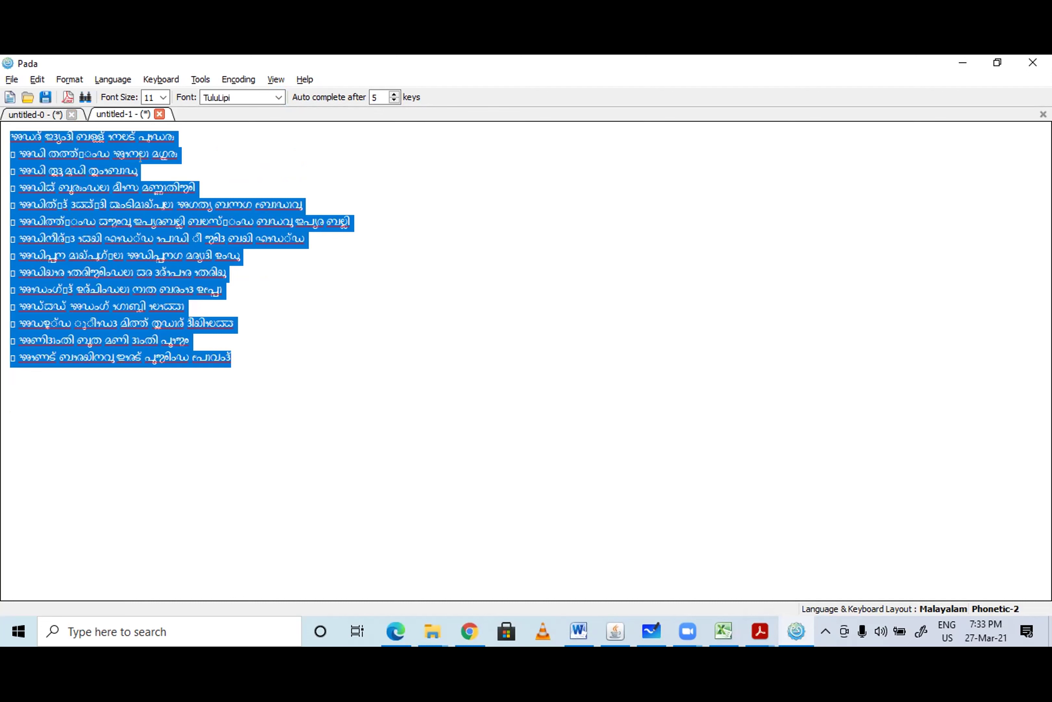
left_click(41, 143)
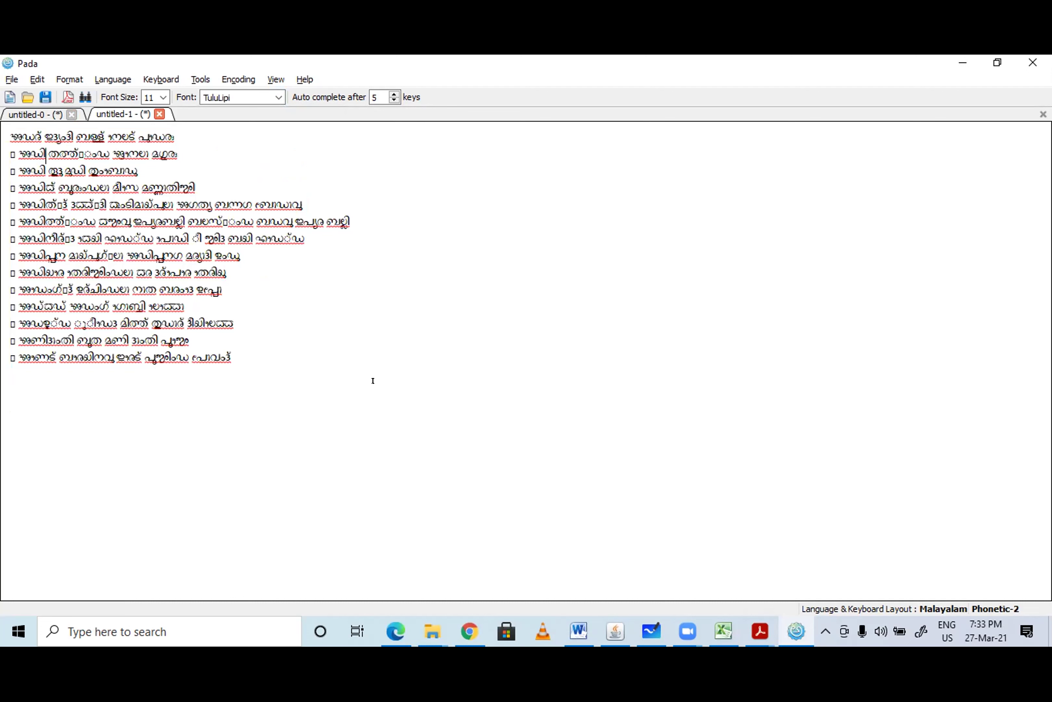
key("ctrl+a")
left_click(240, 345)
key("ctrl+a")
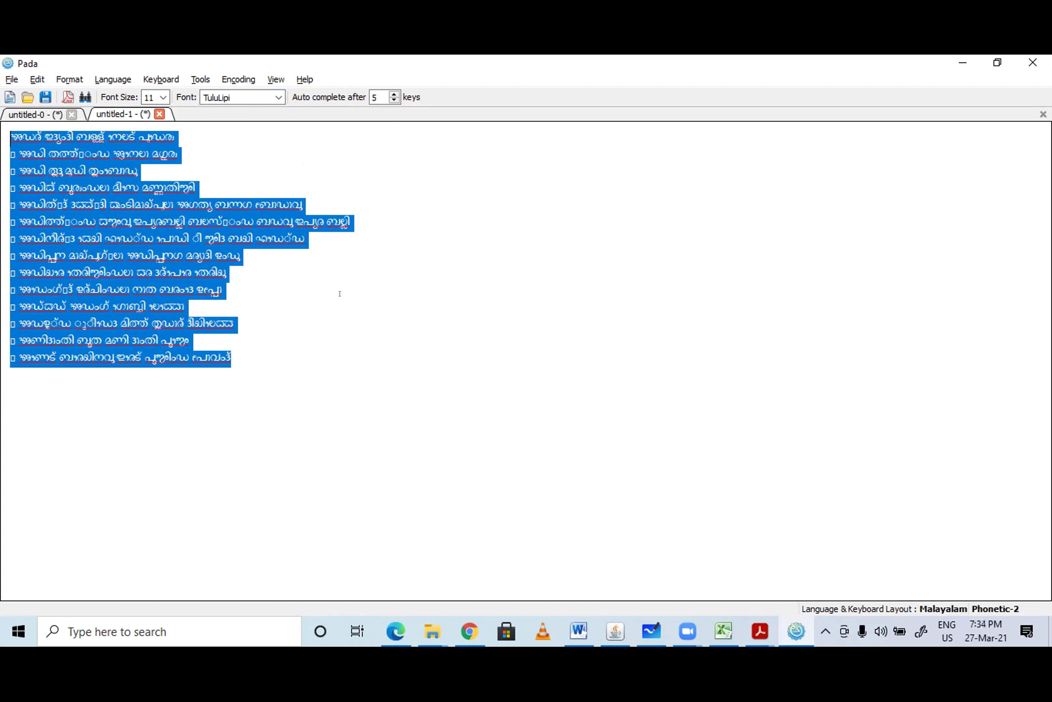
key("Up")
key("Up")
left_click(228, 356)
key("shift+Up")
key("shift+Up")
key("shift+Up")
key("shift+Up")
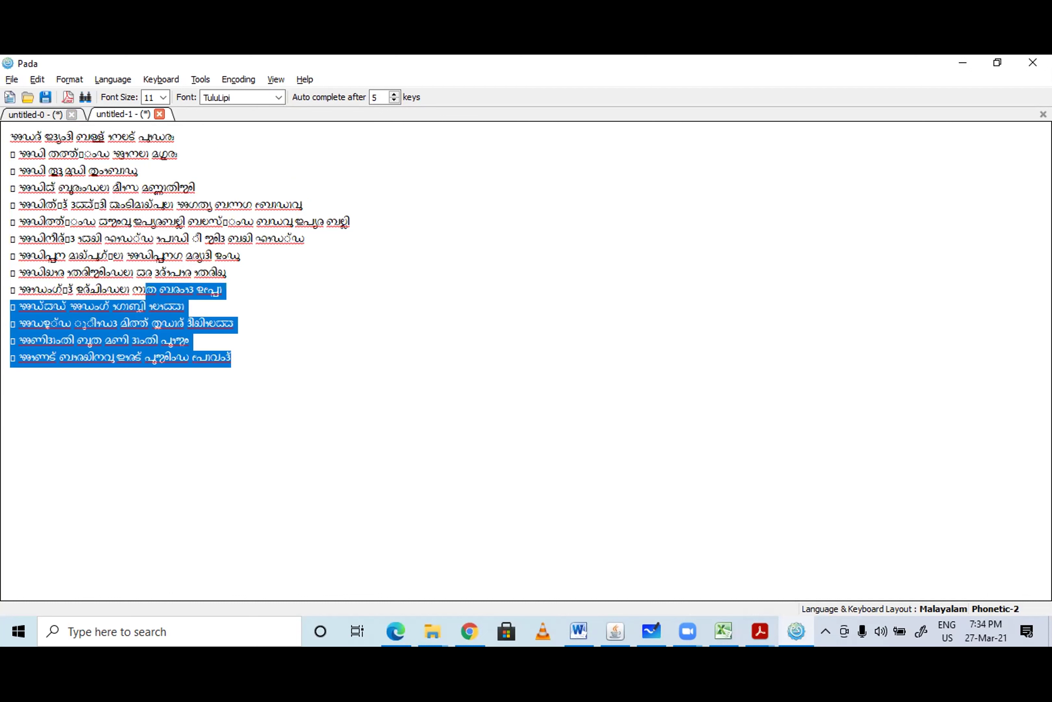
key("ctrl+shift+Home")
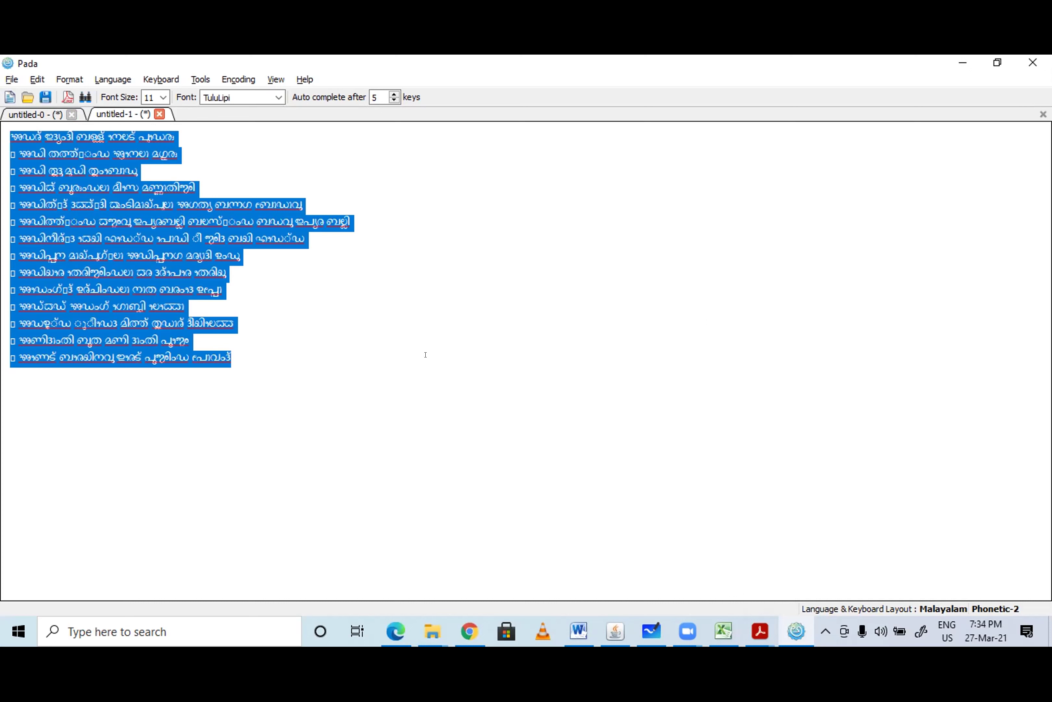
left_click(277, 391)
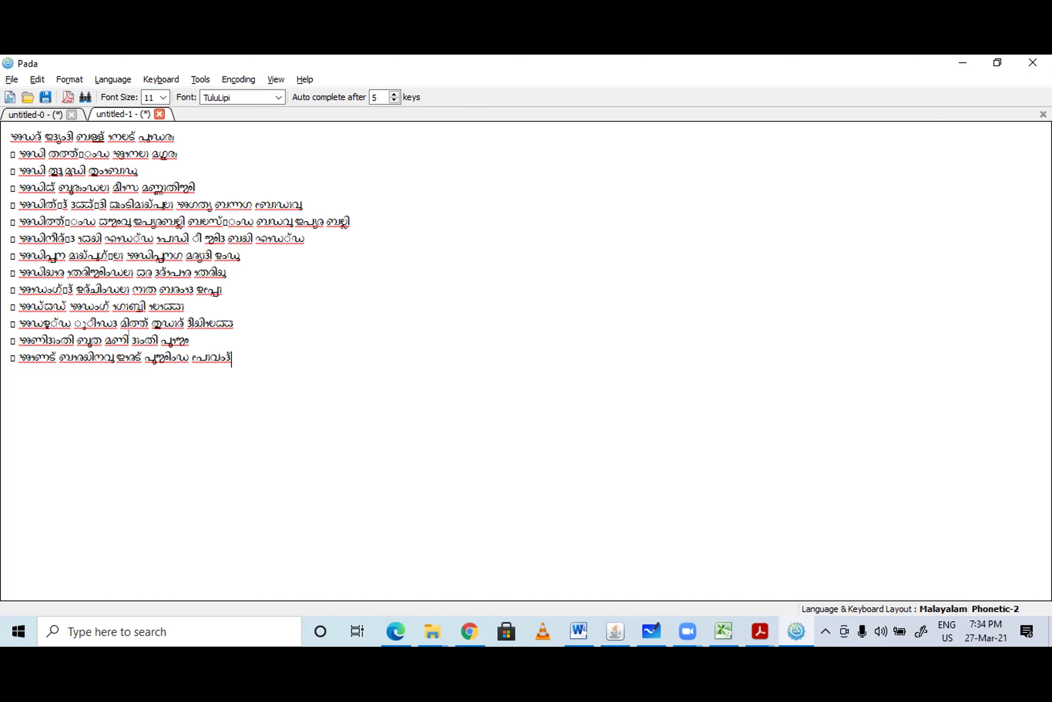
key("ctrl+a")
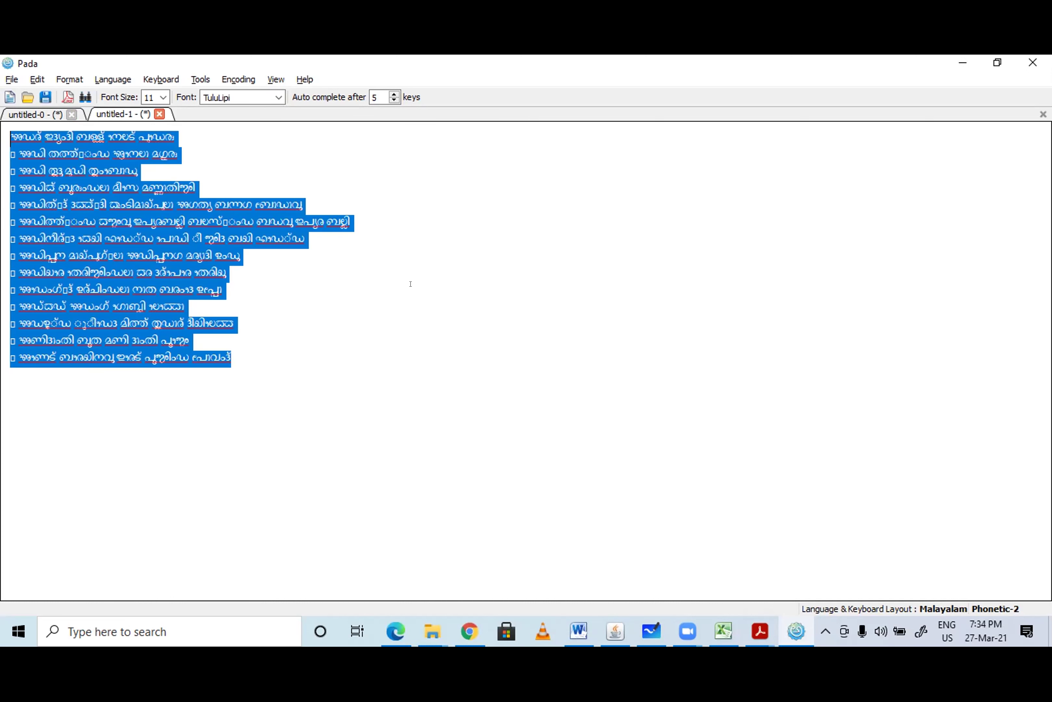
left_click(410, 284)
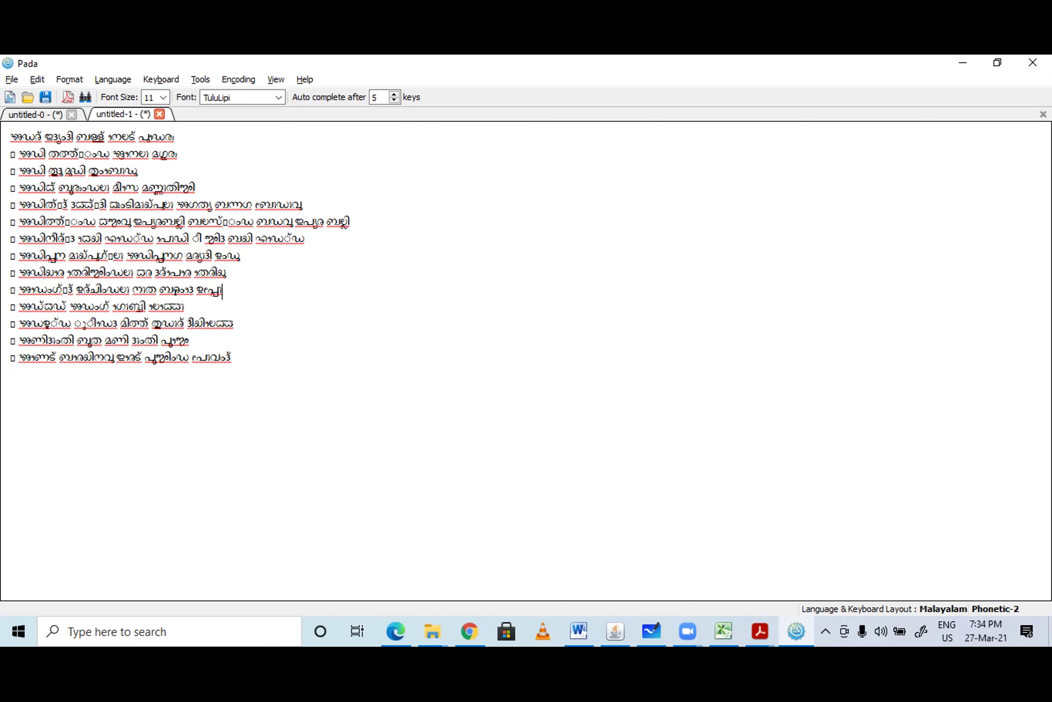
left_click(242, 356)
key("ctrl+a")
left_click(581, 345)
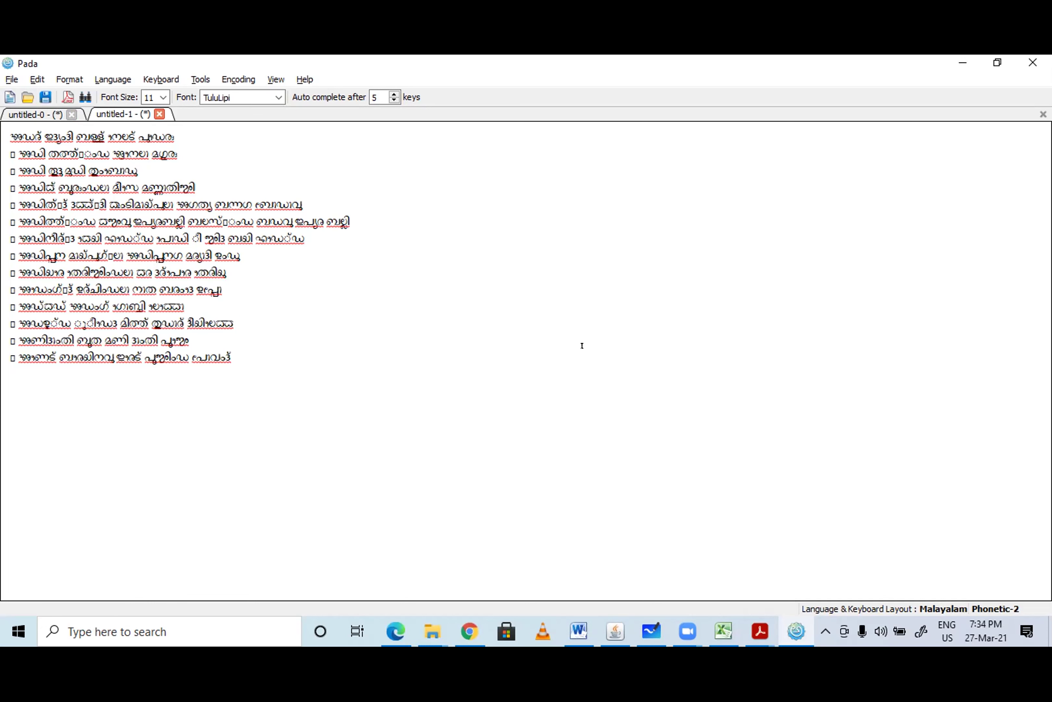
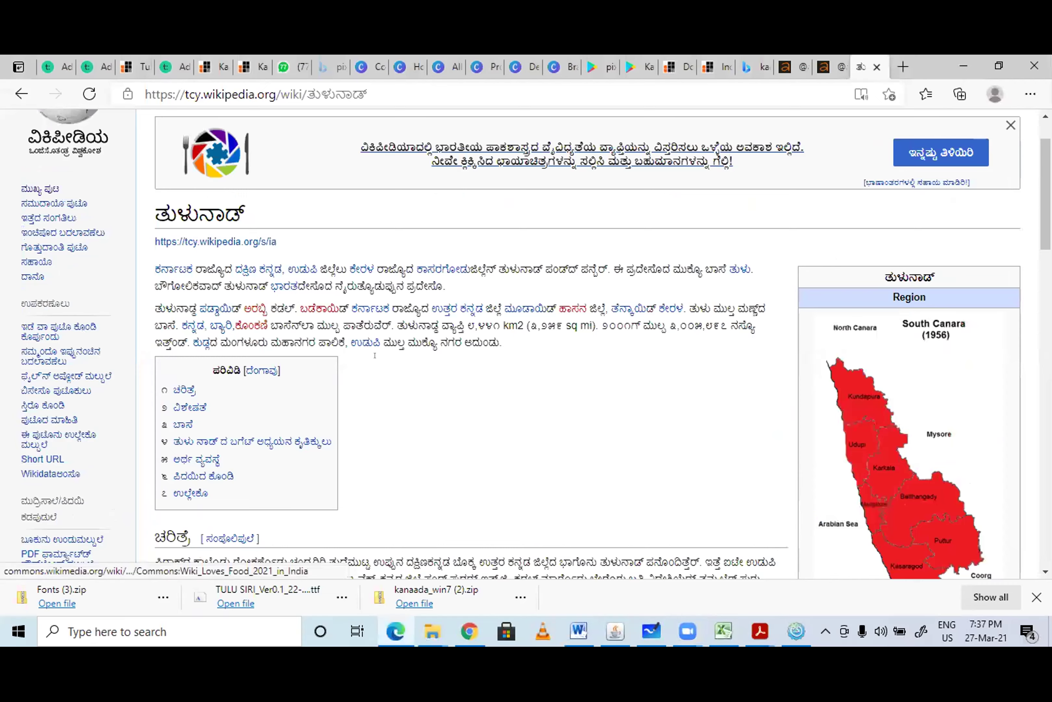
Copy the history paragraph from the Tulu Wikipedia article and paste it in Pada over all the text in untitled-1.
scroll(375, 355, "down", 3)
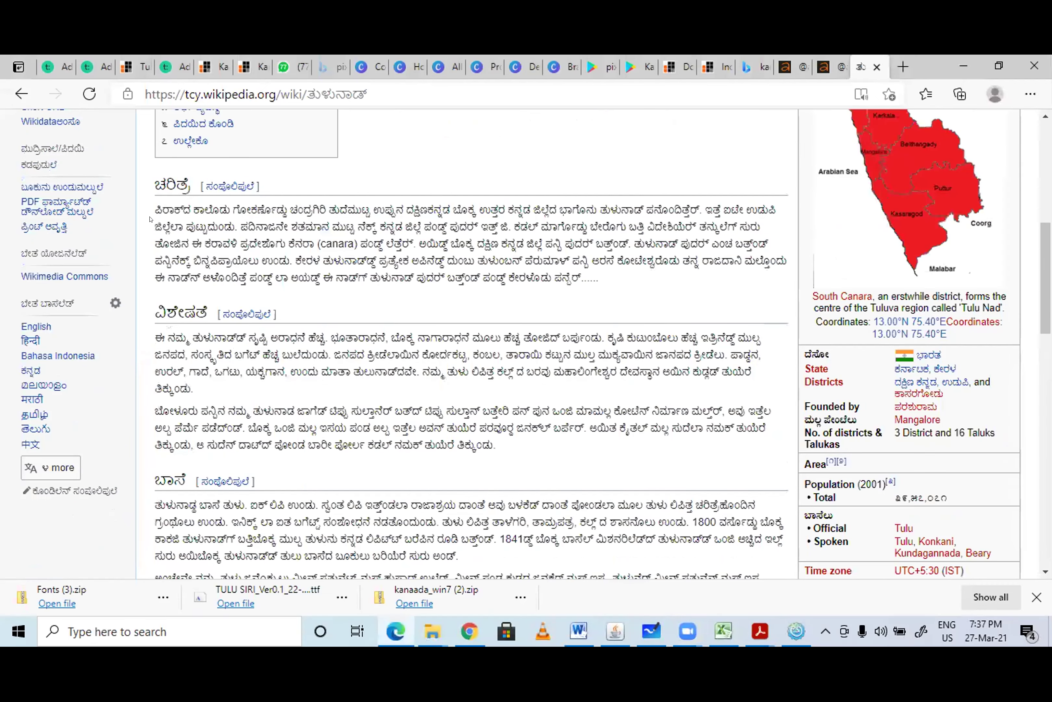
left_click_drag(152, 197, 617, 281)
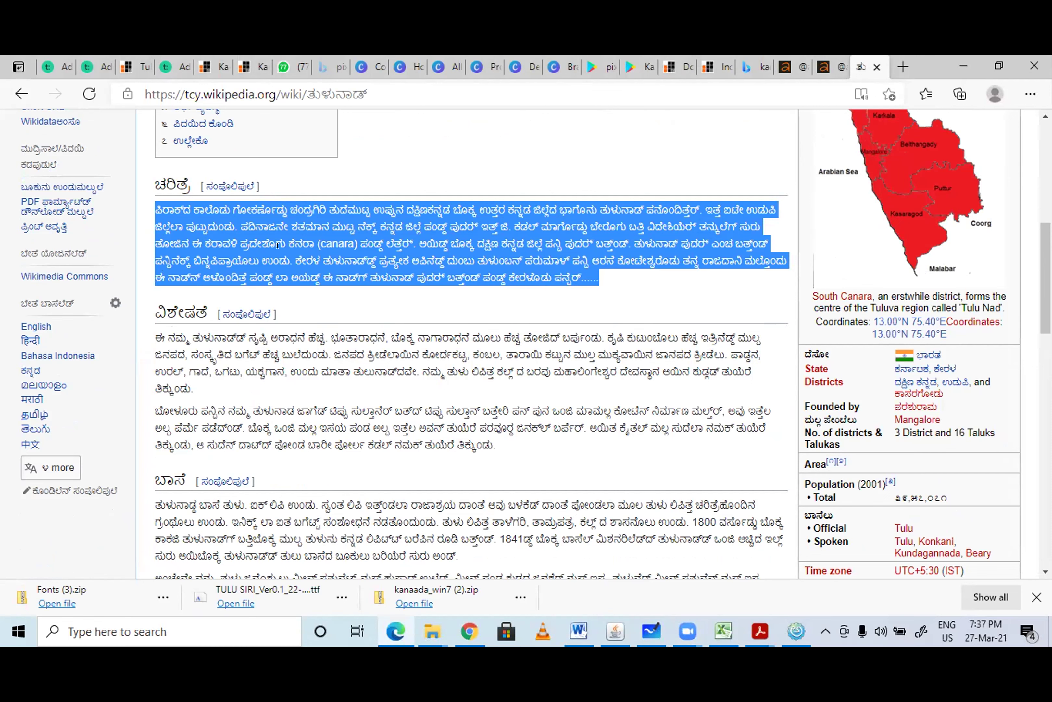
left_click(796, 634)
left_click_drag(262, 354, 1, 120)
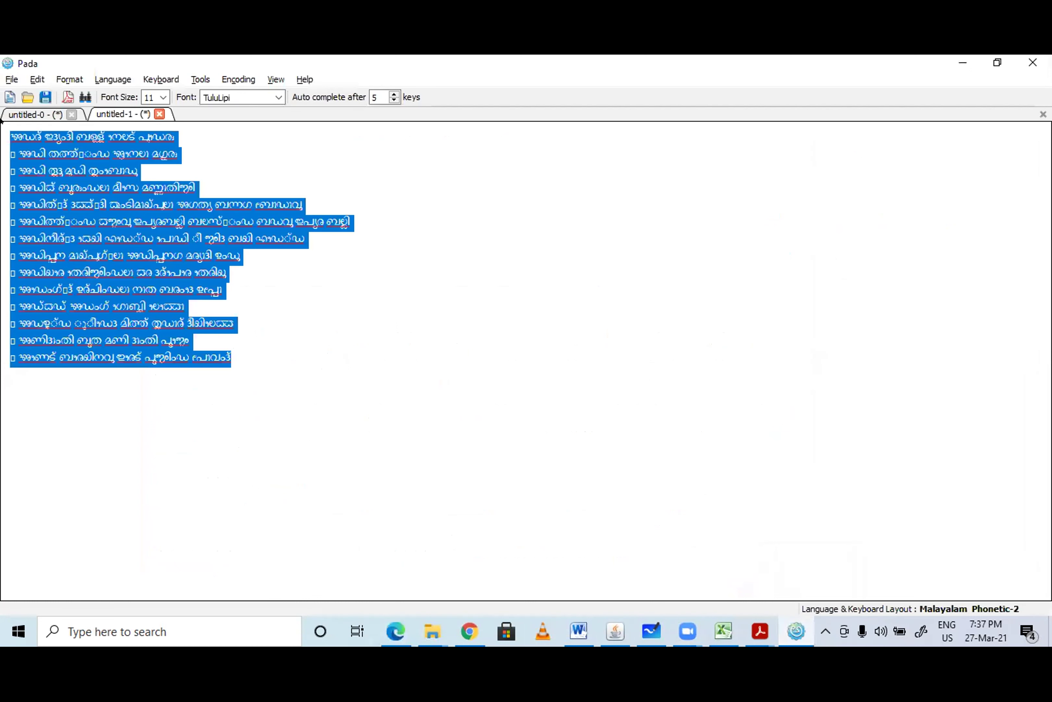
key("ctrl+v")
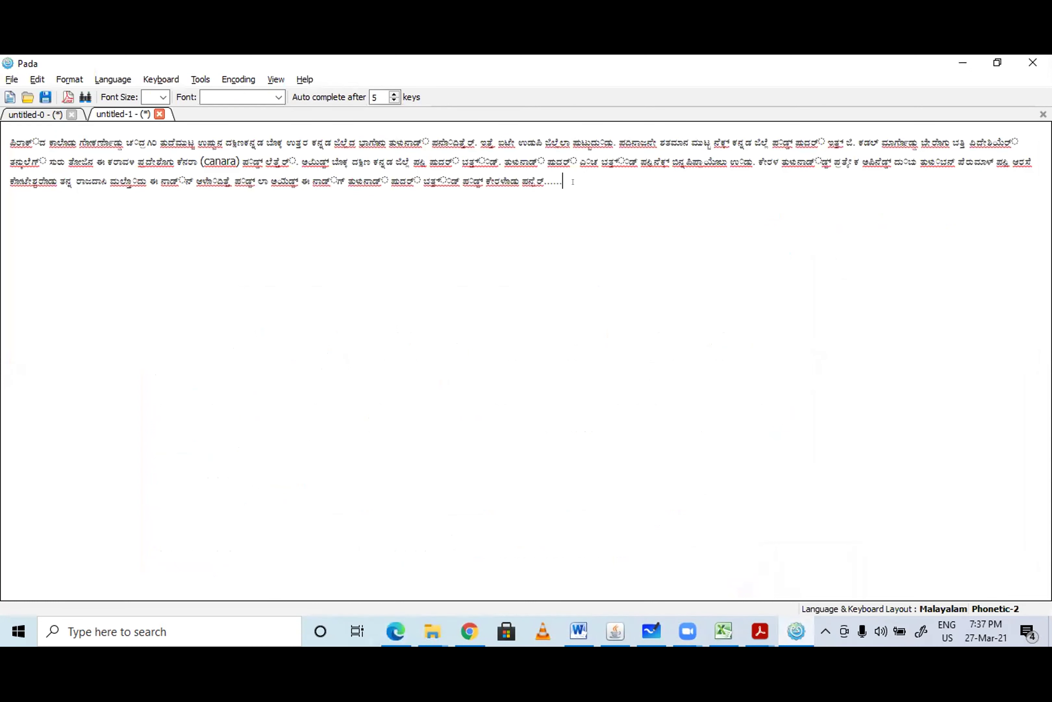
Highlight the whole Kannada paragraph pasted in Pada and examine how its characters render.
left_click_drag(572, 182, 19, 109)
left_click(559, 328)
key("Right")
key("Right")
key("Right")
key("ctrl+a")
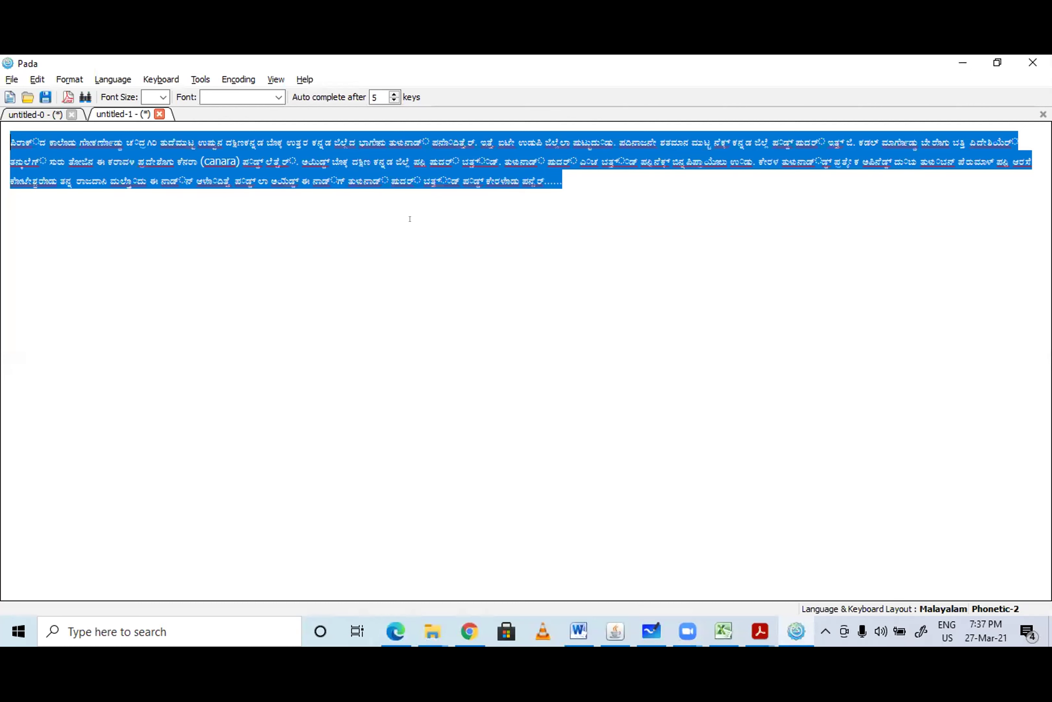
Switch to the Tulu Wikipedia article in the browser and examine the Kannada history paragraph, highlighting it from its end to its beginning.
key("alt+Tab")
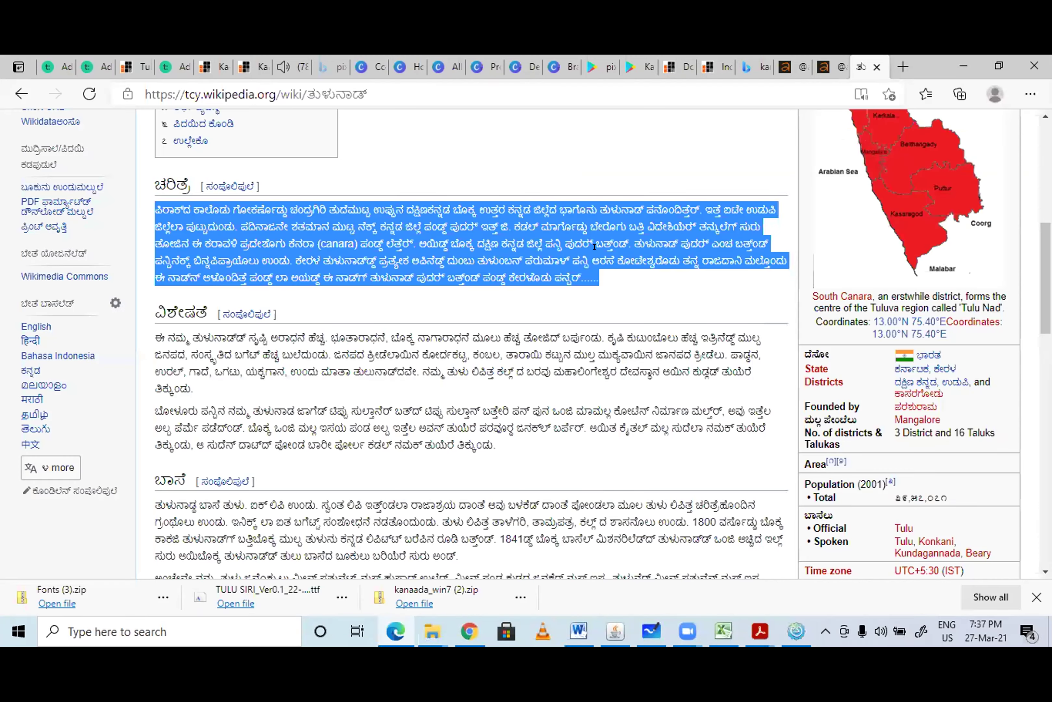
left_click(621, 283)
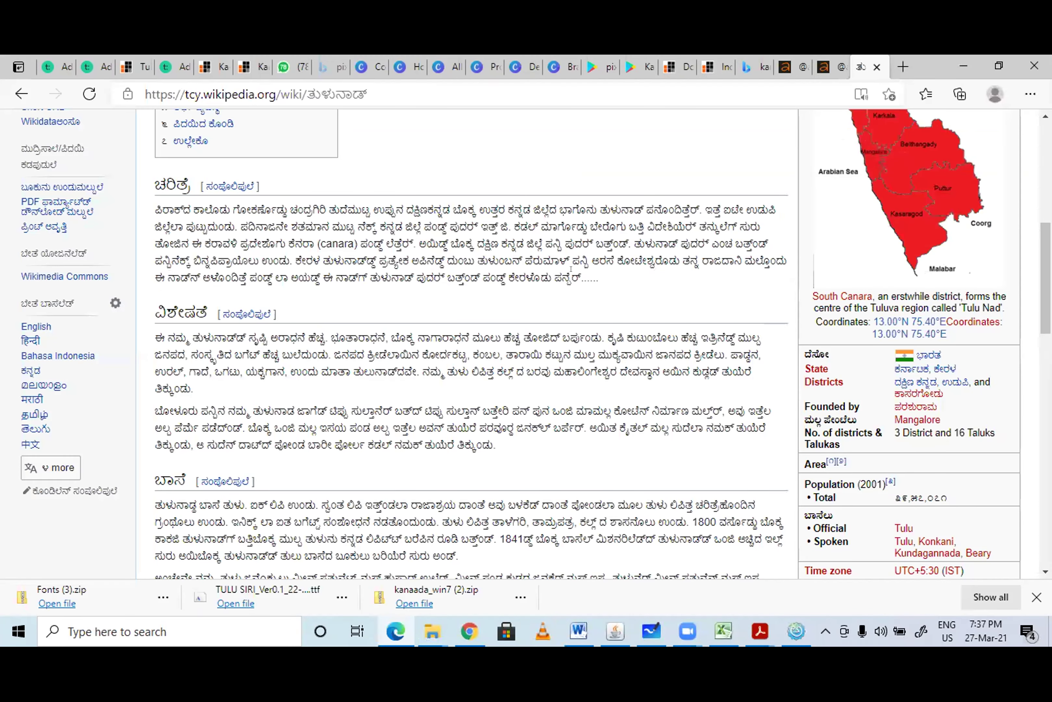
left_click_drag(619, 280, 508, 272)
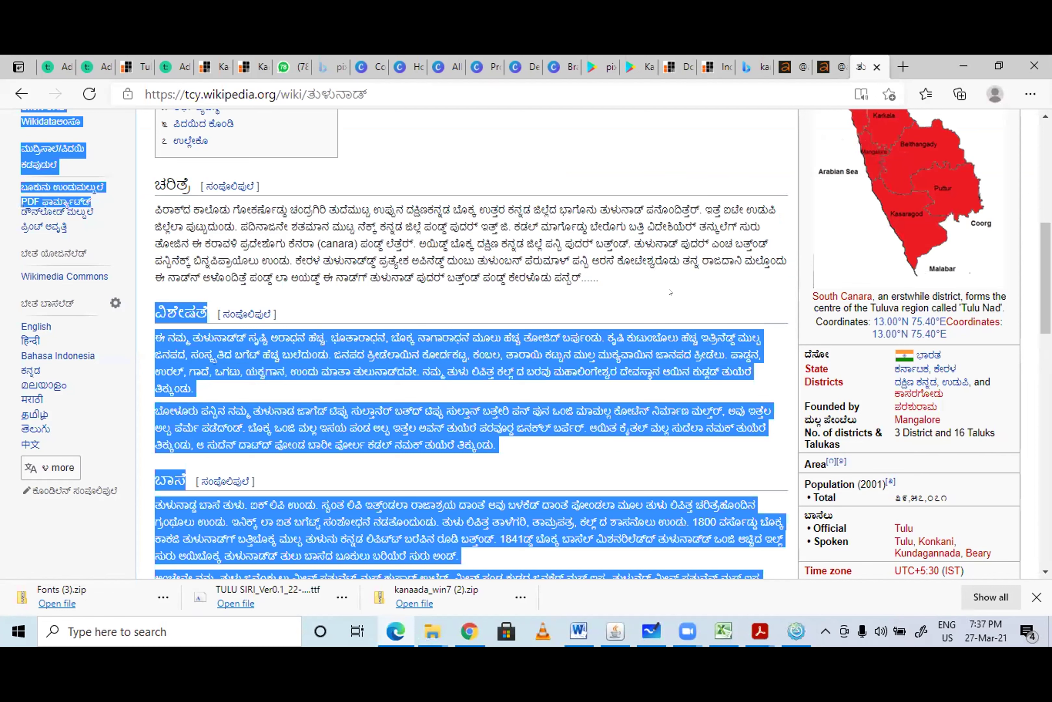
left_click_drag(633, 282, 250, 197)
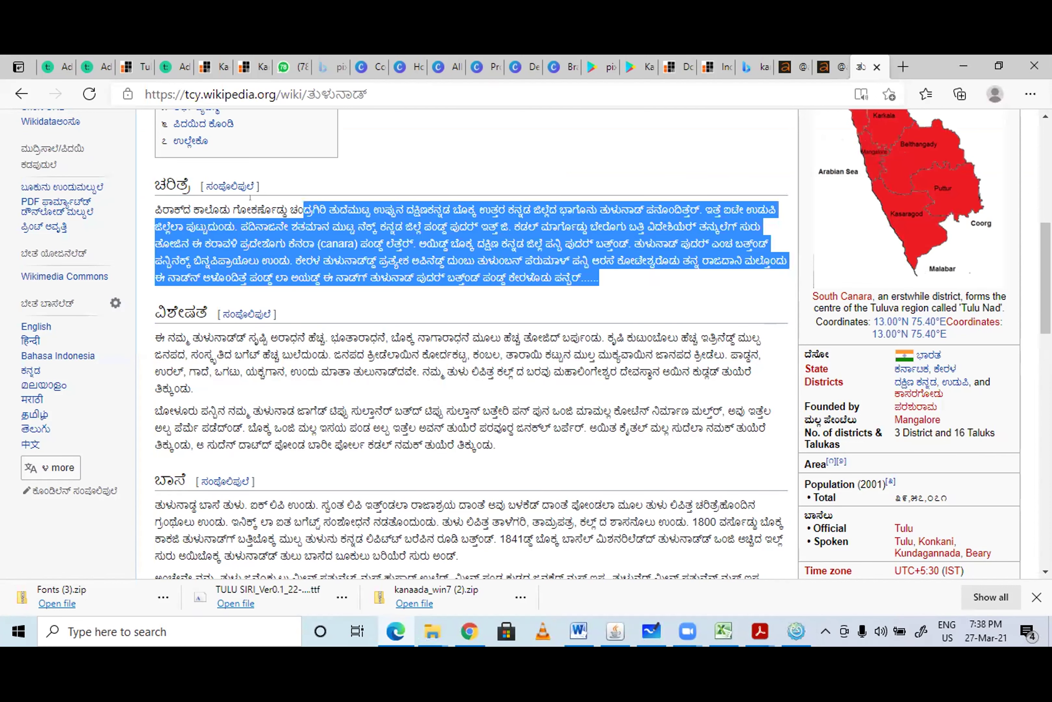
left_click_drag(150, 195, 156, 208)
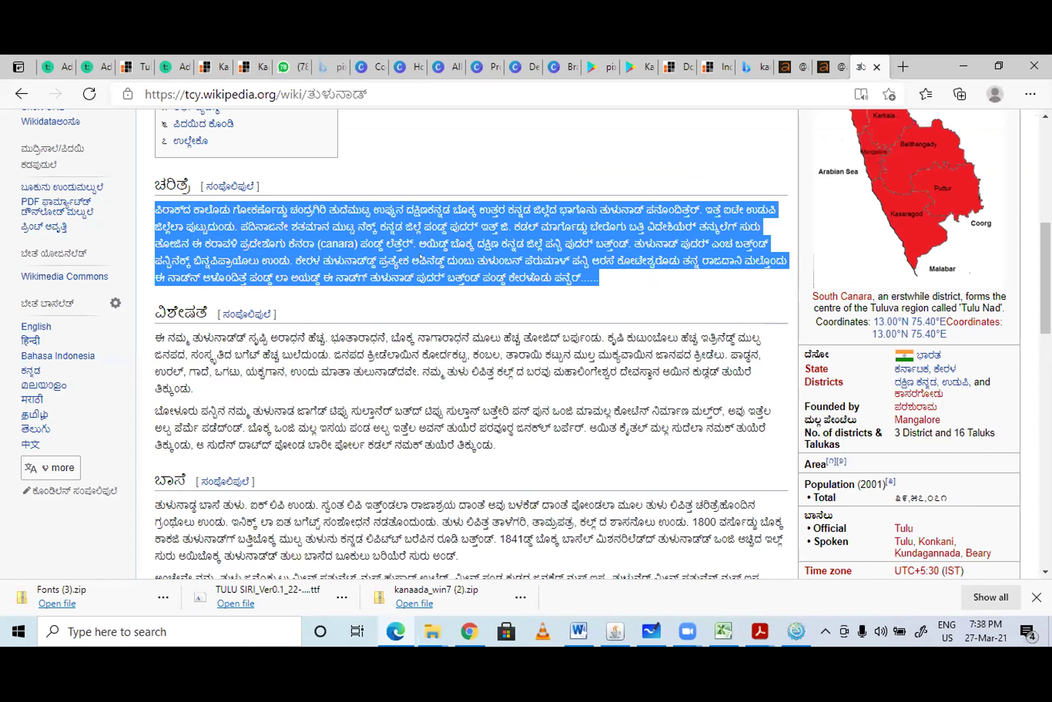
left_click(645, 292)
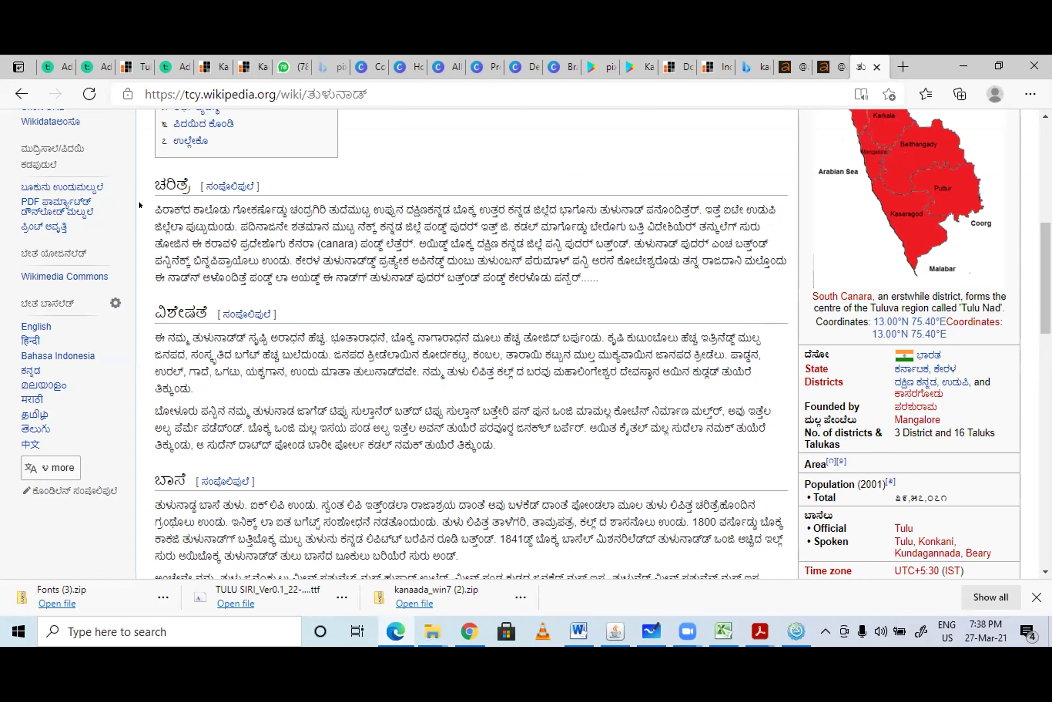
left_click(127, 205, "shift")
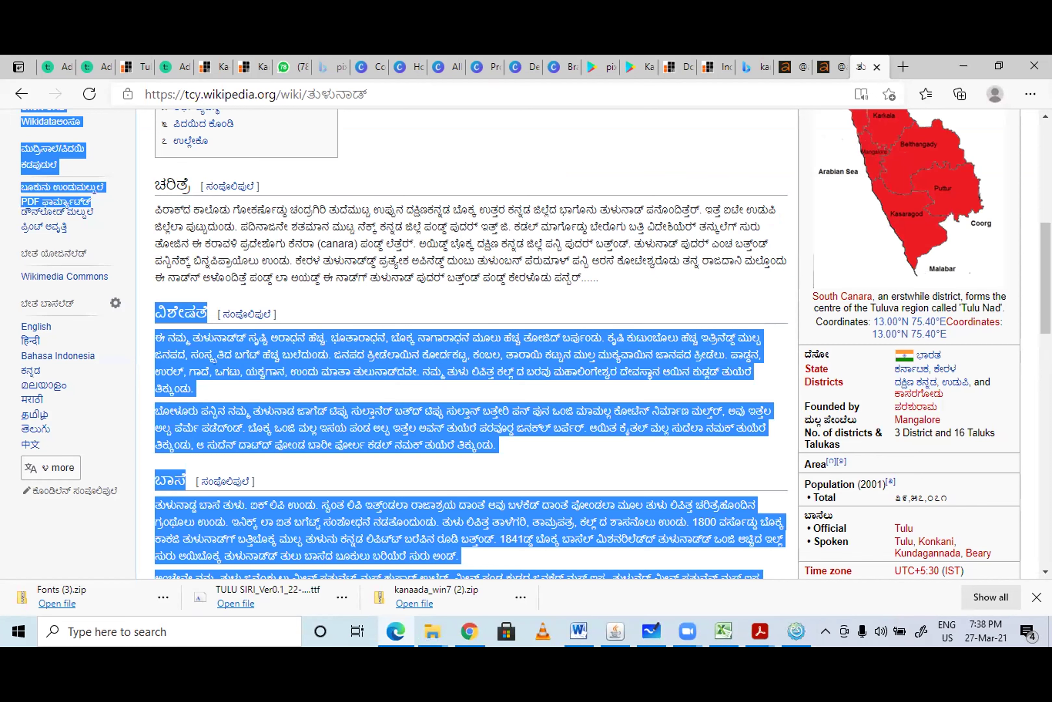
left_click(572, 270)
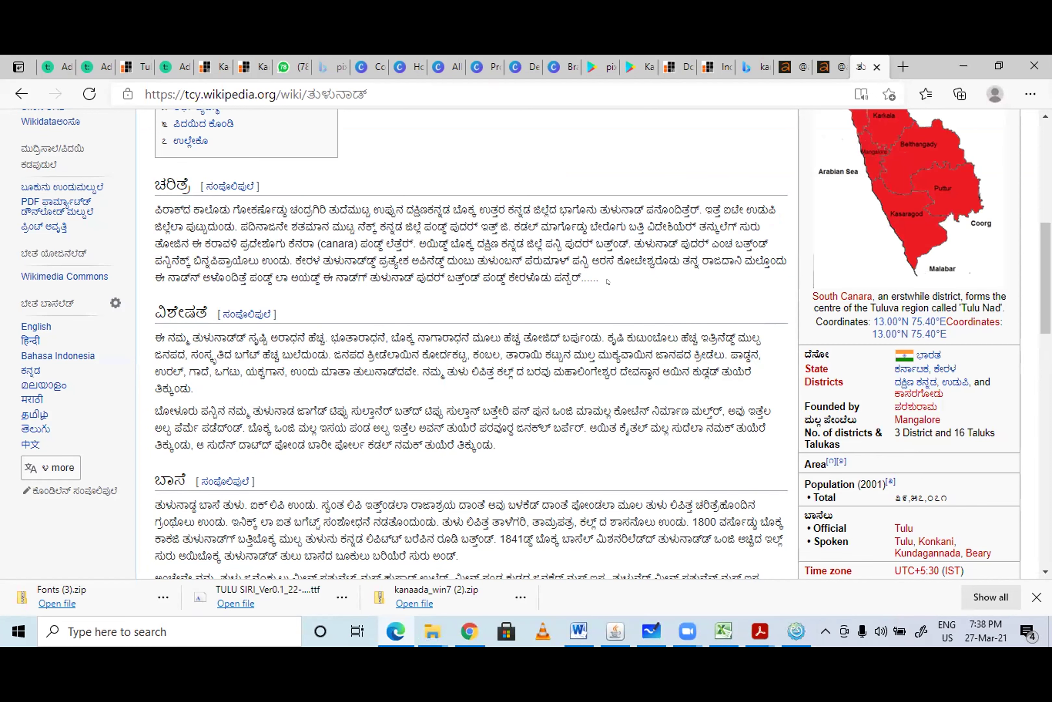
left_click_drag(598, 278, 154, 206)
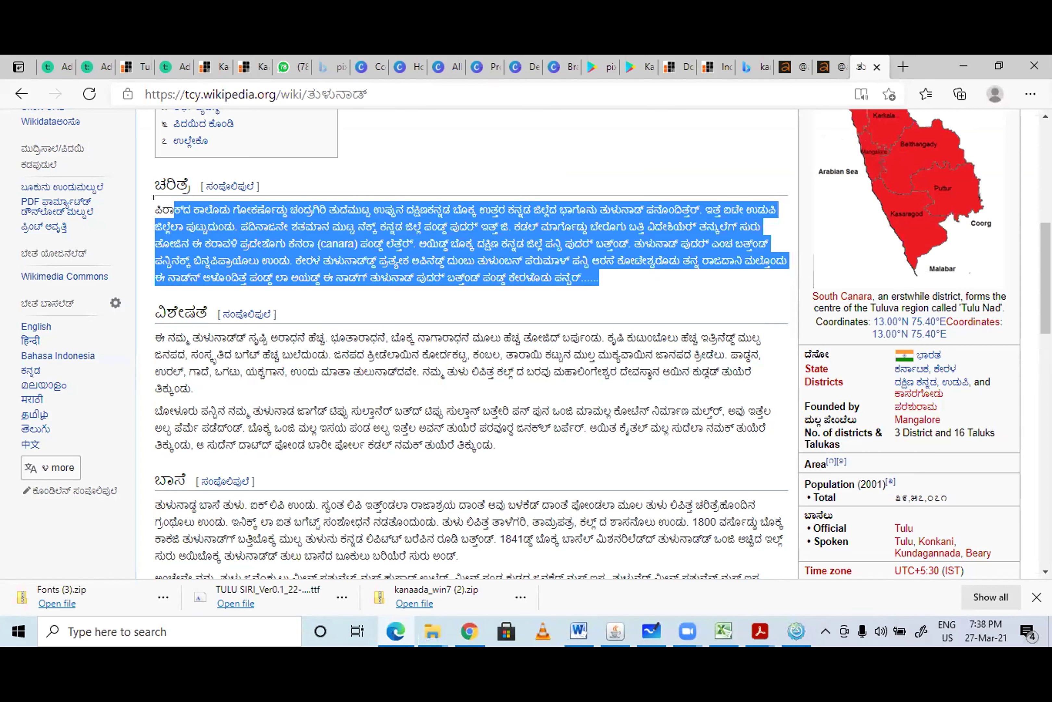
key("shift+Left")
left_click(632, 294)
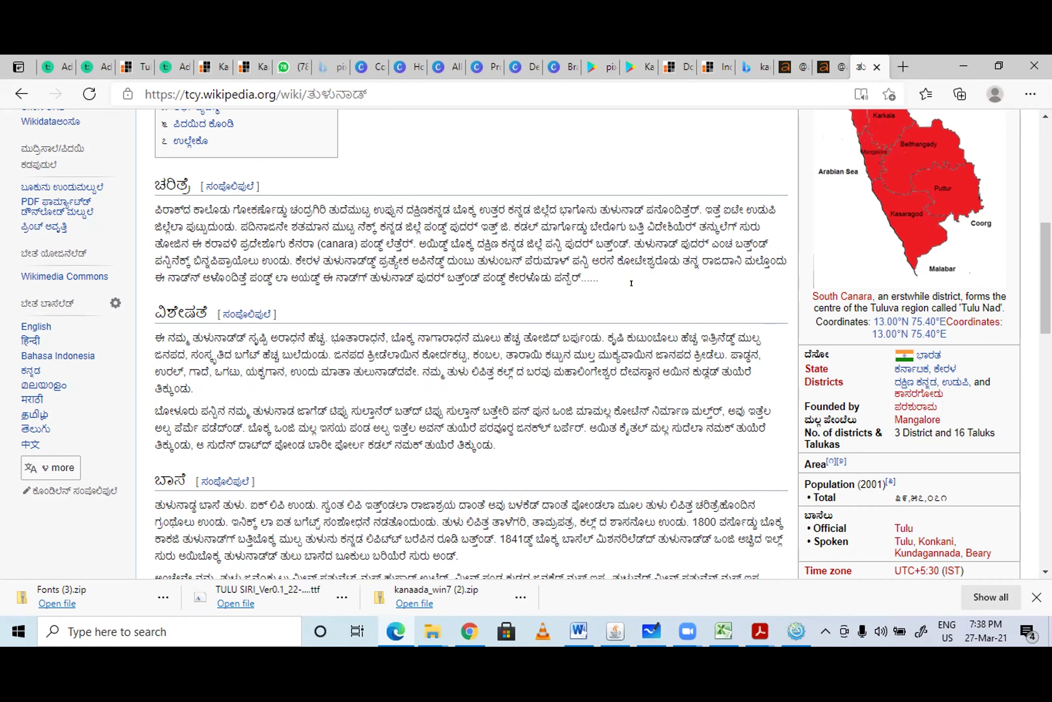
Return to Pada and compare how individual conjunct characters render in the Kannada paragraph in untitled-1.
key("alt+Tab")
left_click(386, 196)
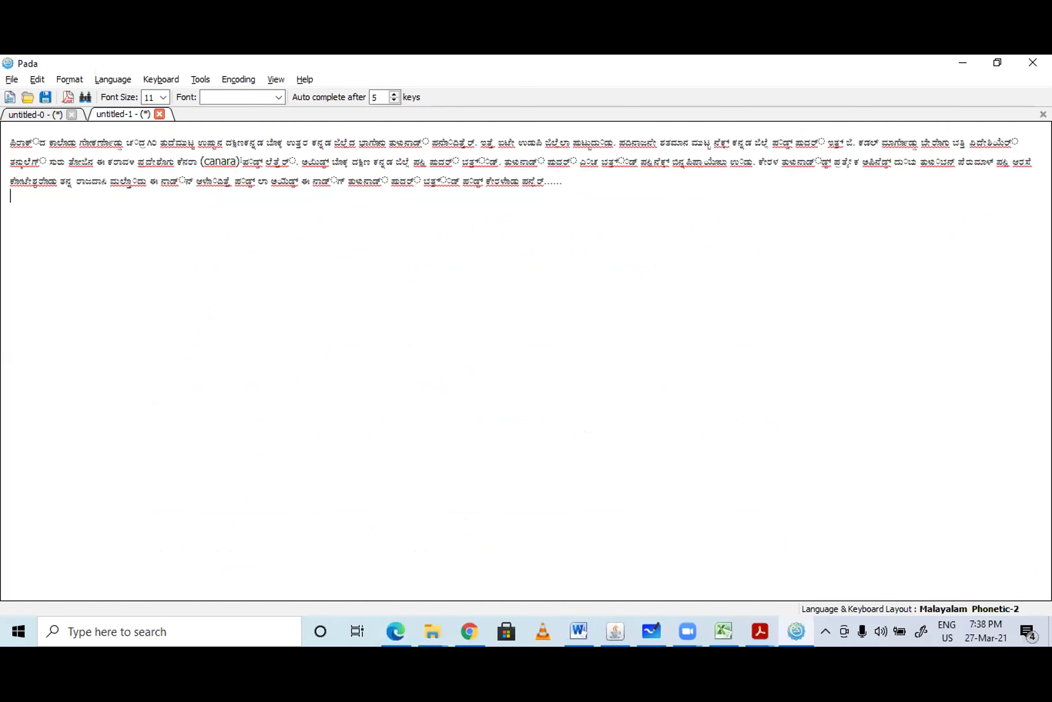
left_click(40, 142)
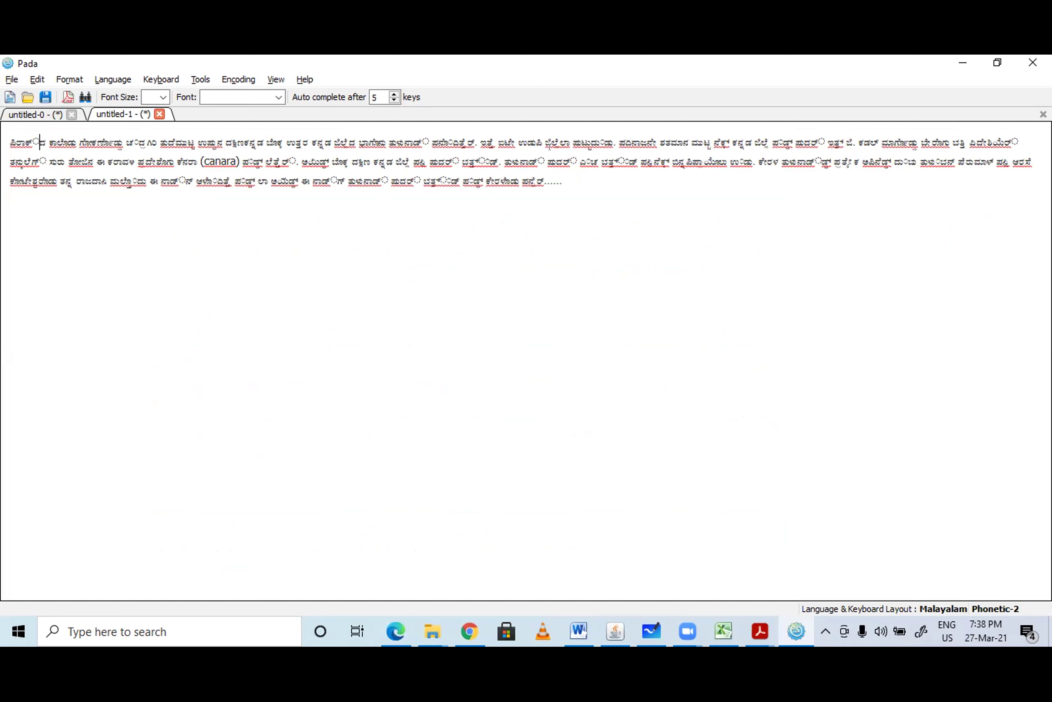
left_click(618, 162)
left_click(478, 162)
Convert the whole Kannada paragraph in untitled-1 to Malayalam with the Script Converter.
left_click_drag(563, 182, 87, 119)
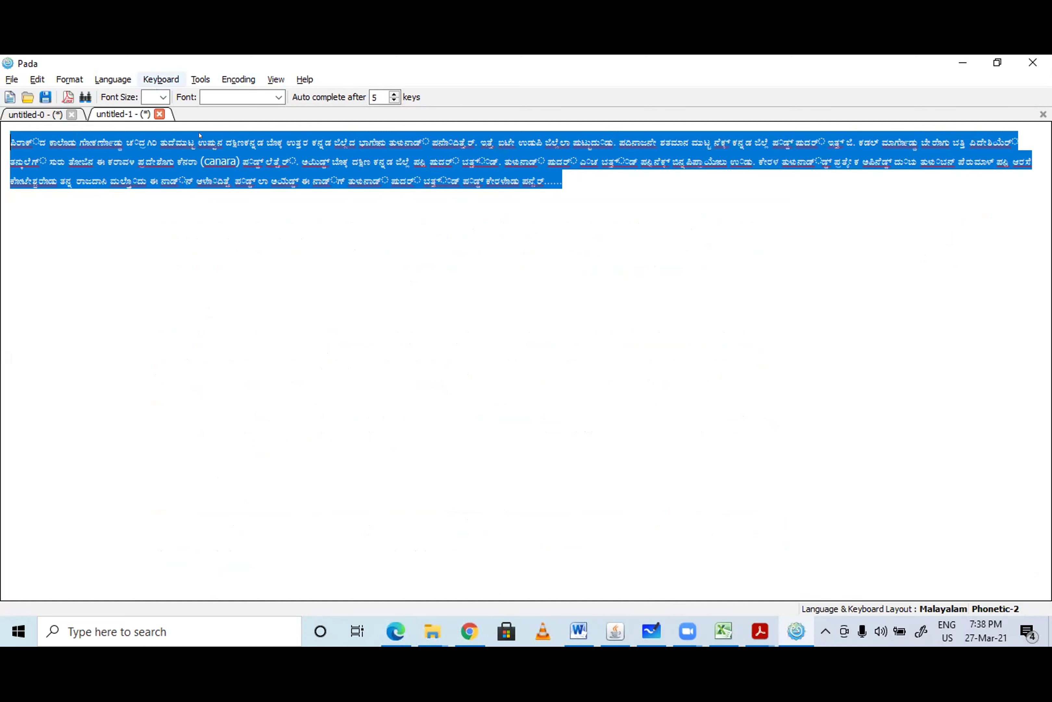
left_click(200, 80)
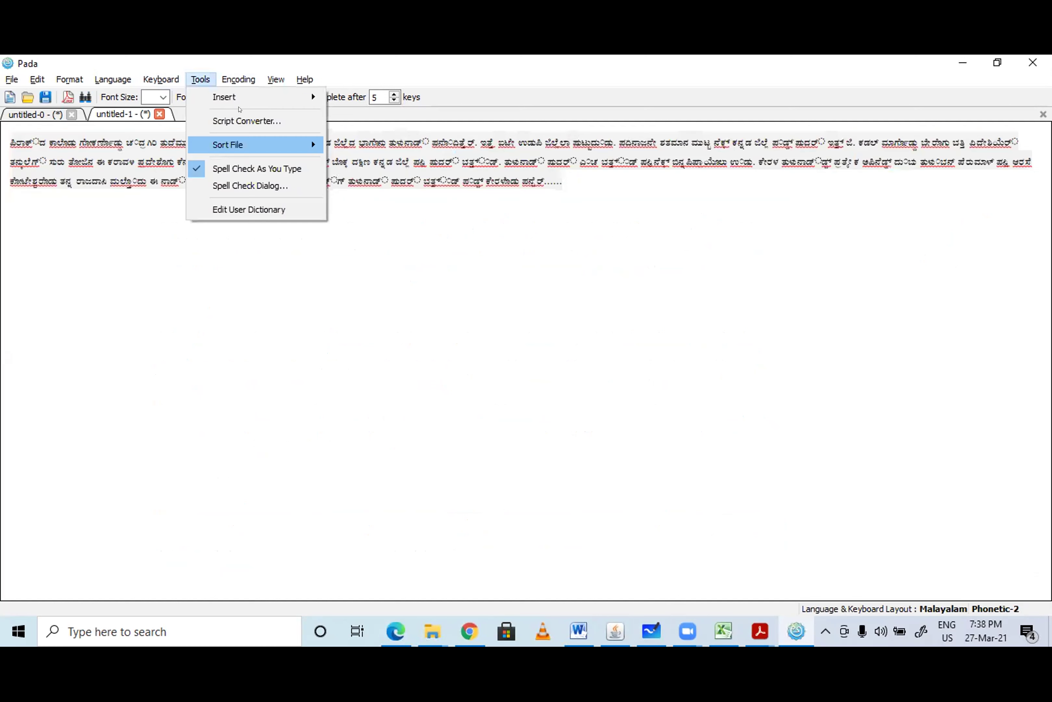
left_click(252, 120)
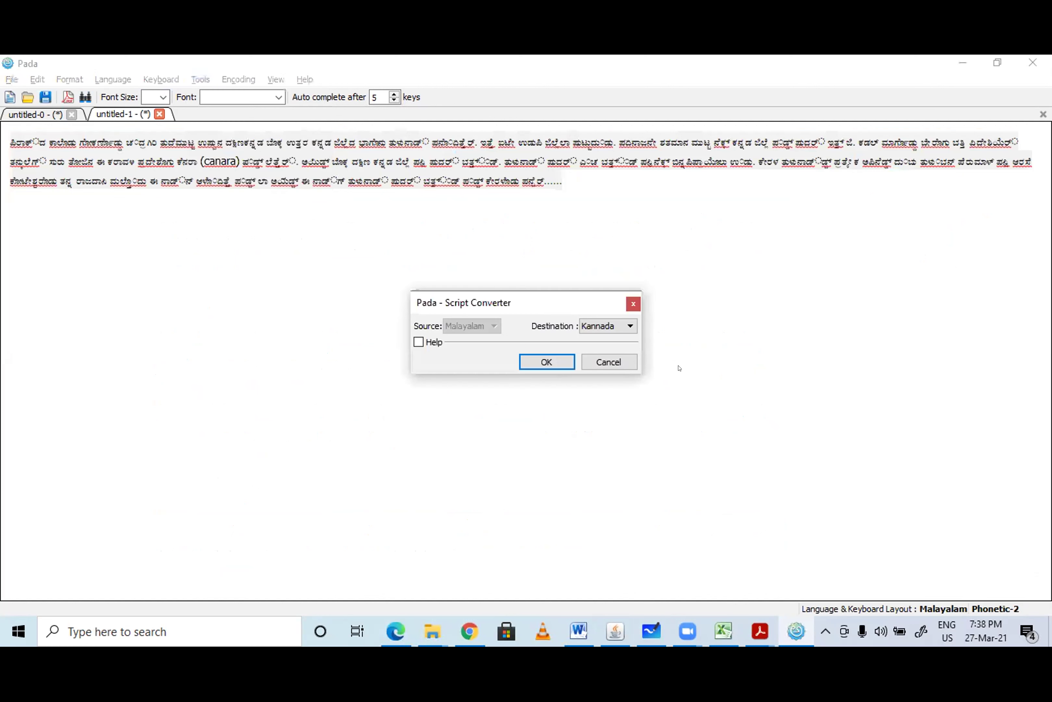
left_click(607, 321)
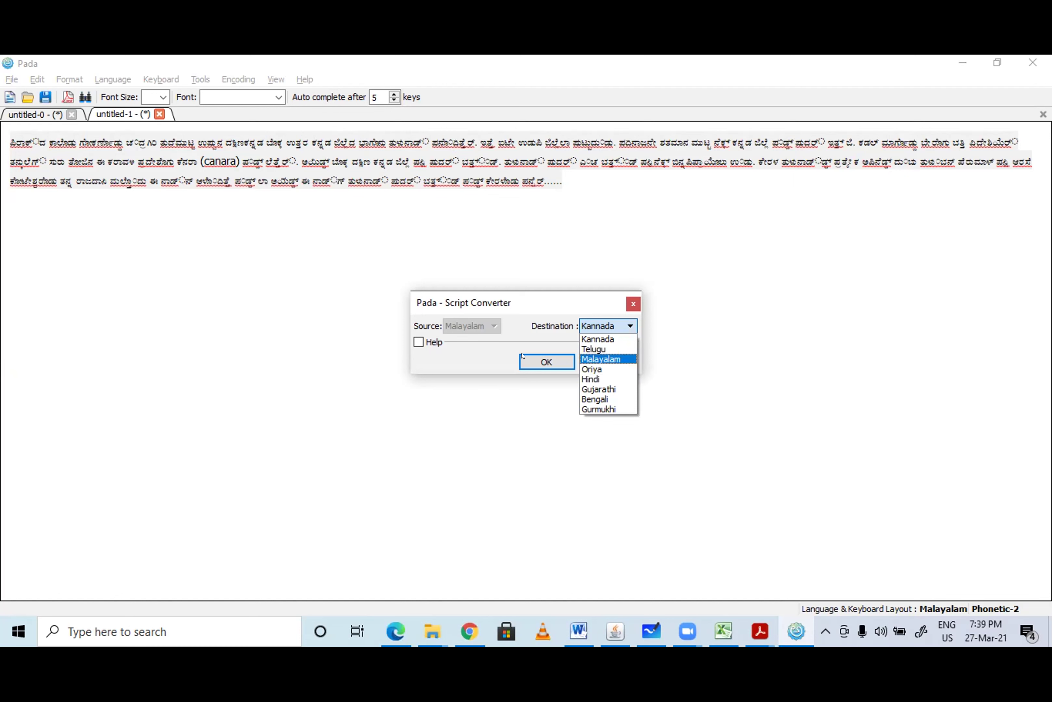
key("Return")
key("Return")
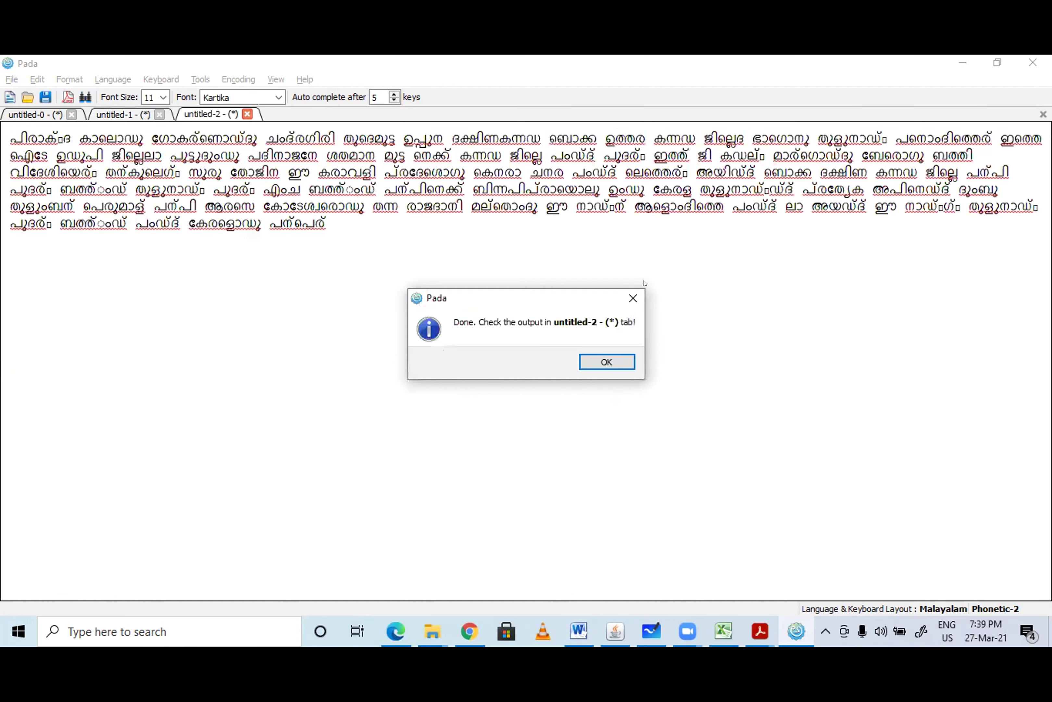
key("Return")
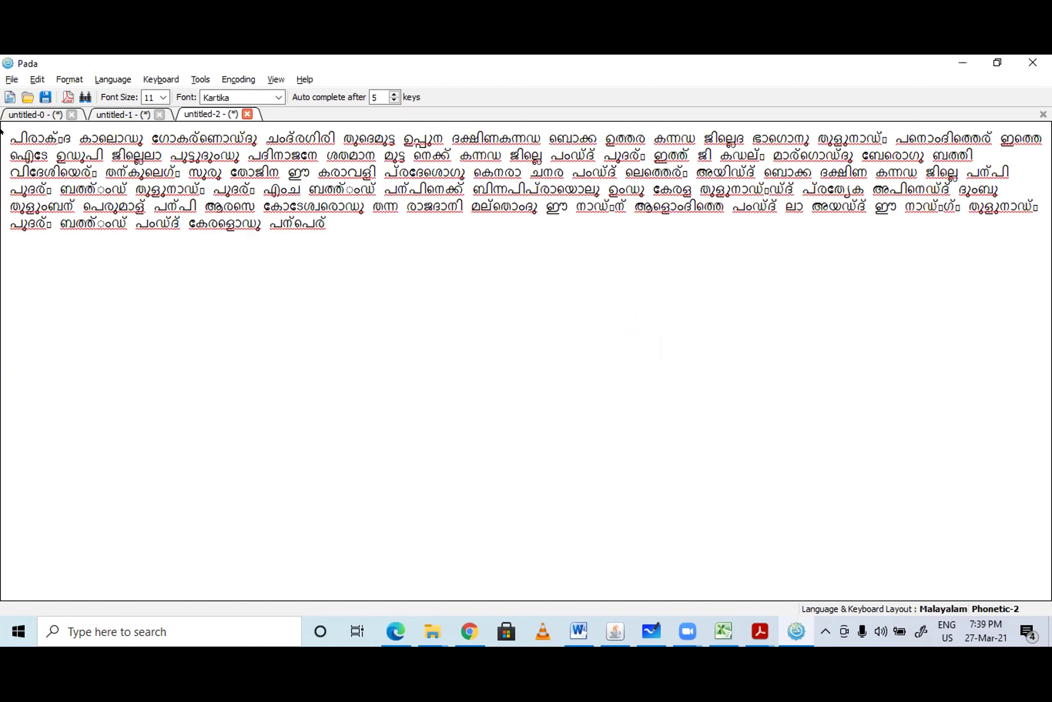
Select all the converted Malayalam text in untitled-2 and set its font to TuluLipi.
key("ctrl+a")
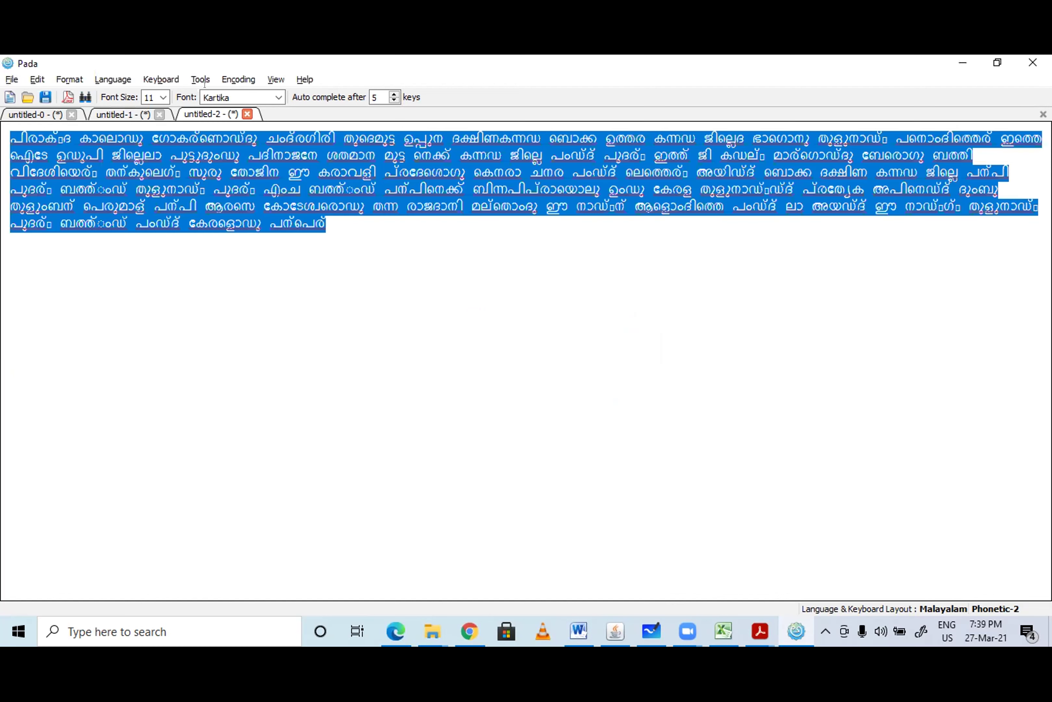
left_click(278, 97)
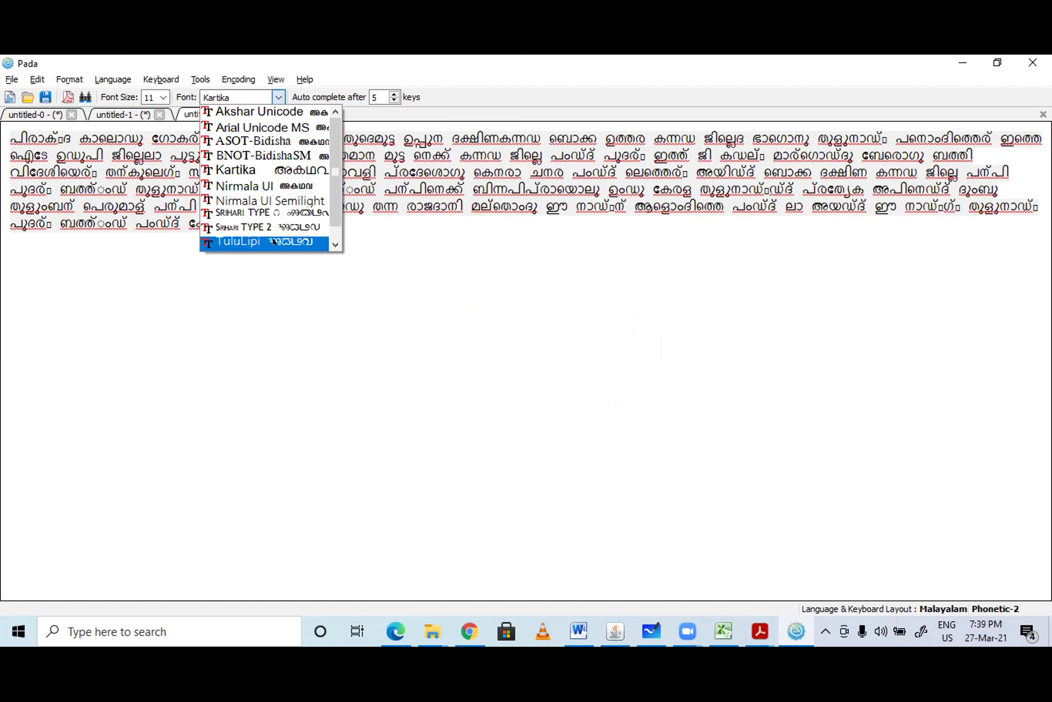
left_click(274, 242)
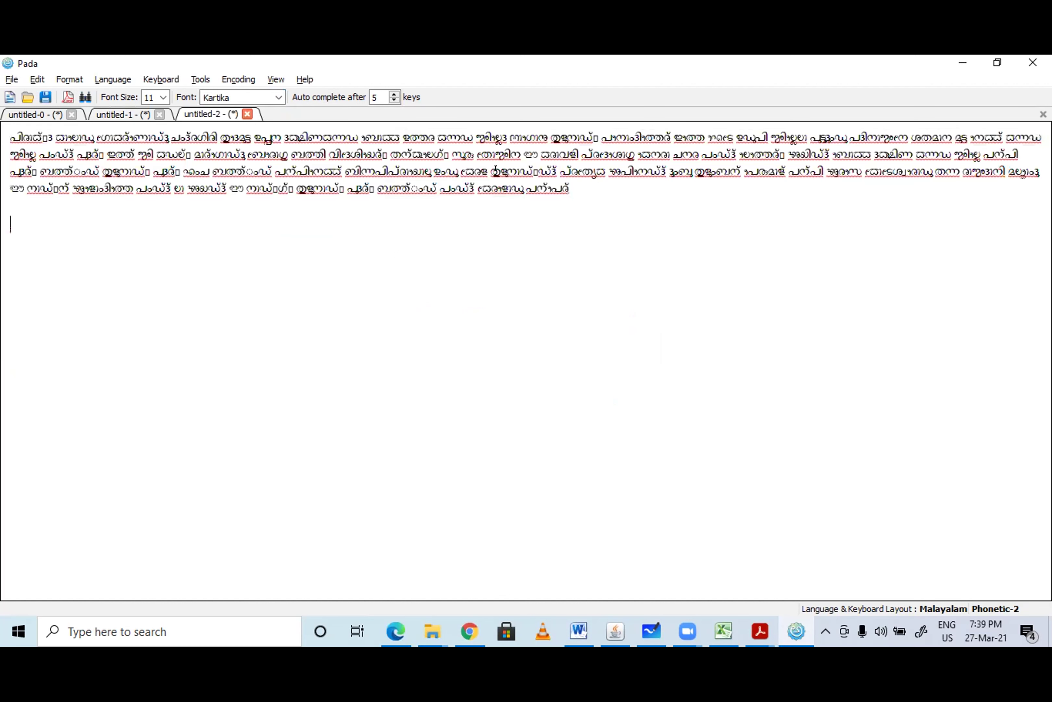
Review the converted paragraph in untitled-2 in the TuluLipi font, repeatedly highlighting the whole text and clearing the highlight.
left_click_drag(572, 190, 3, 118)
key("ctrl+a")
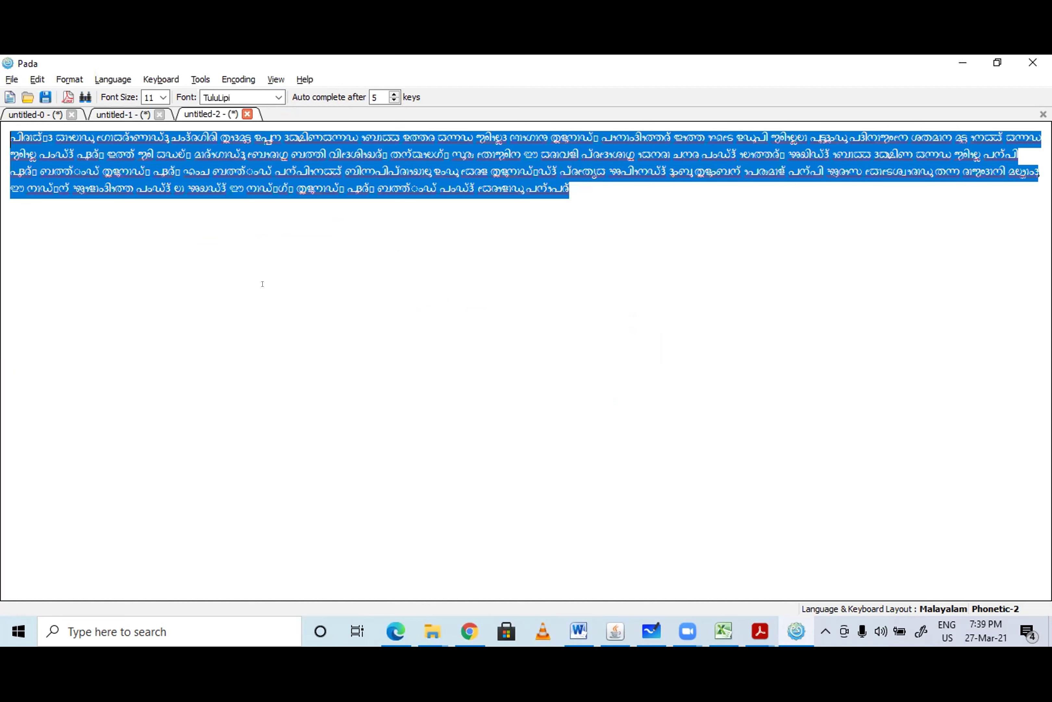
left_click(263, 284)
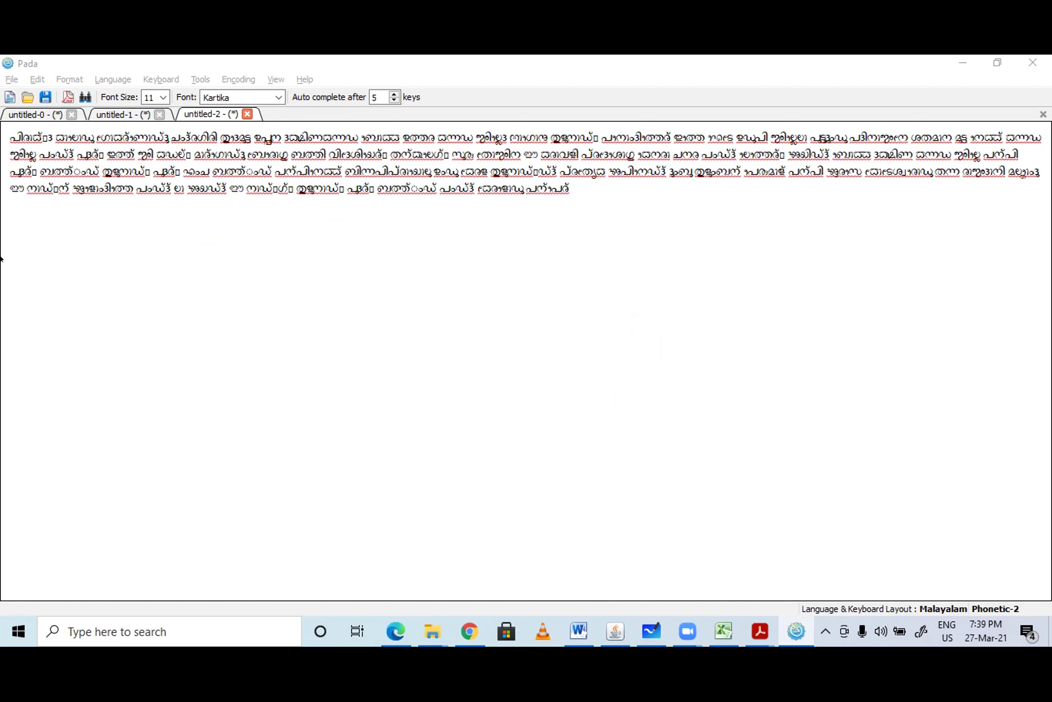
left_click(436, 84)
key("ctrl+a")
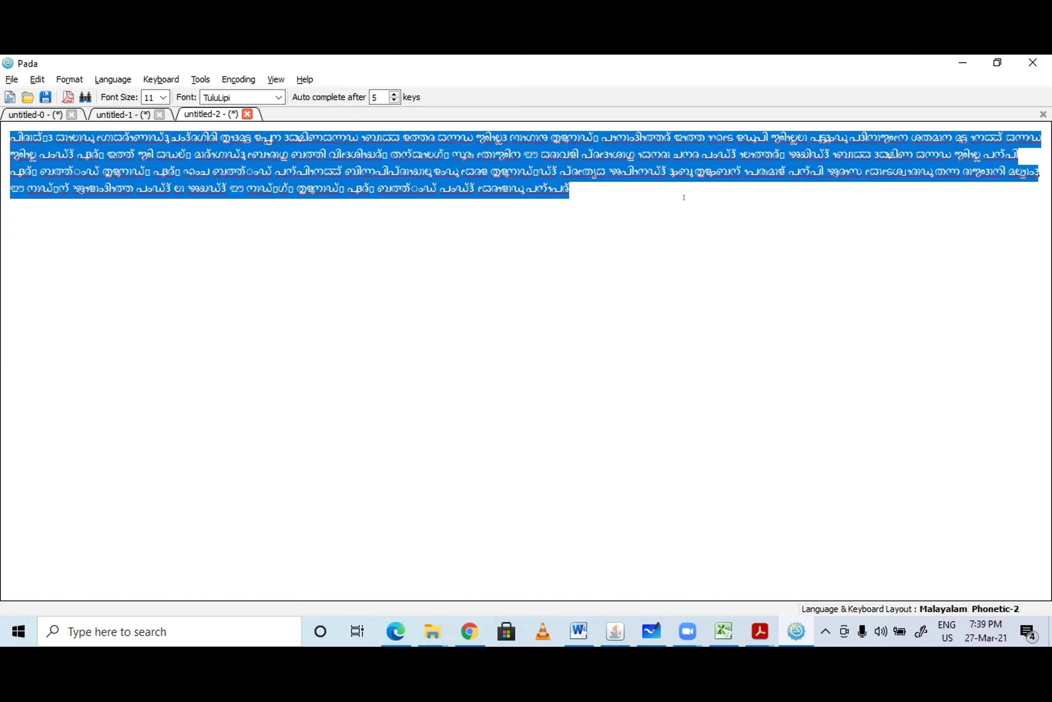
left_click(609, 233)
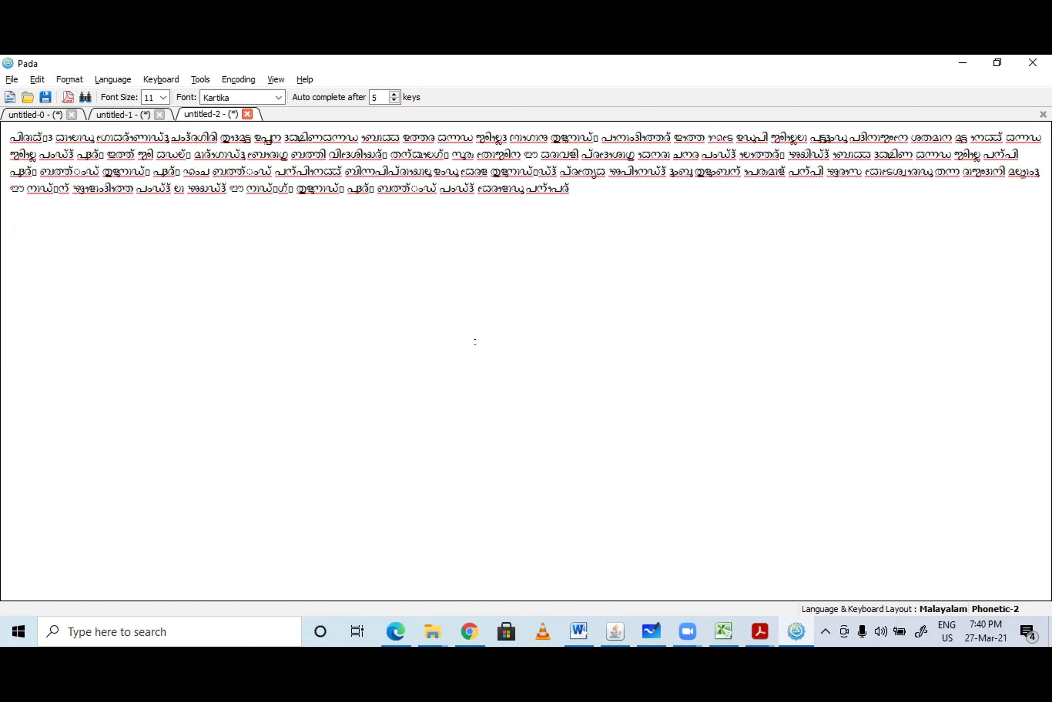
key("Down")
key("ctrl+a")
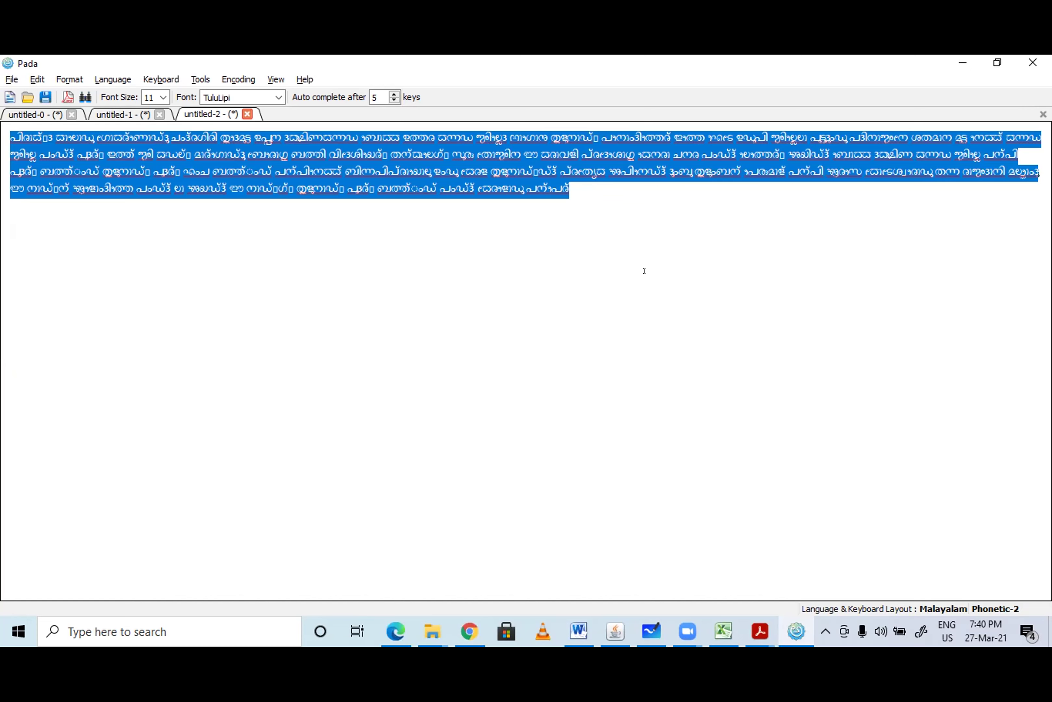
left_click(536, 171)
left_click(337, 148)
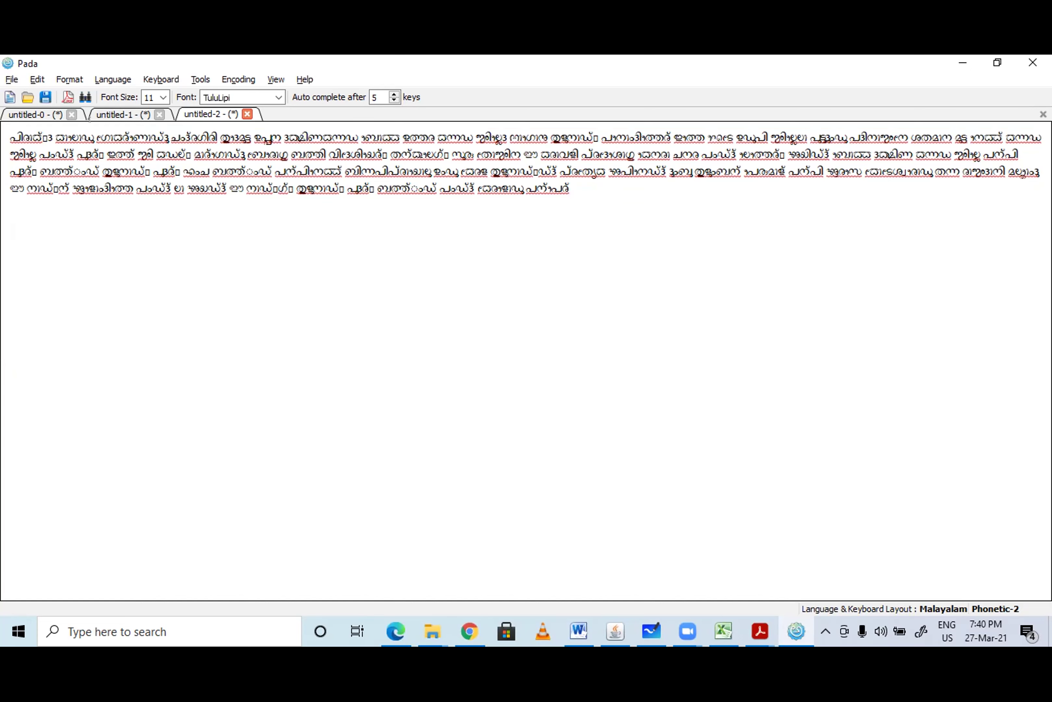
key("ctrl+a")
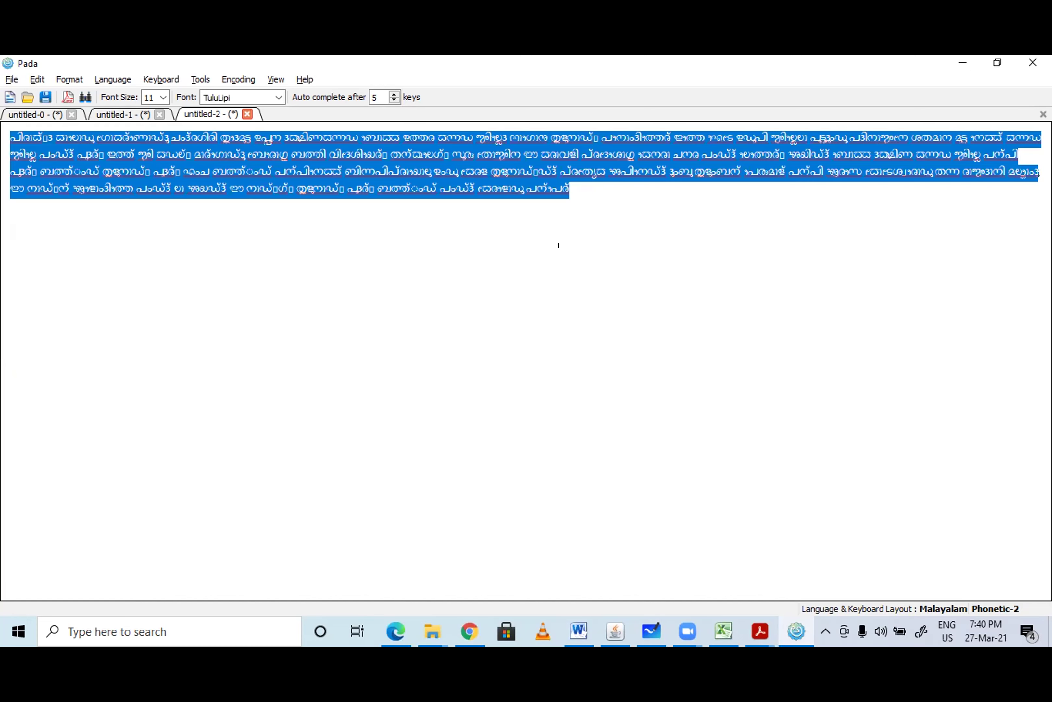
left_click(585, 230)
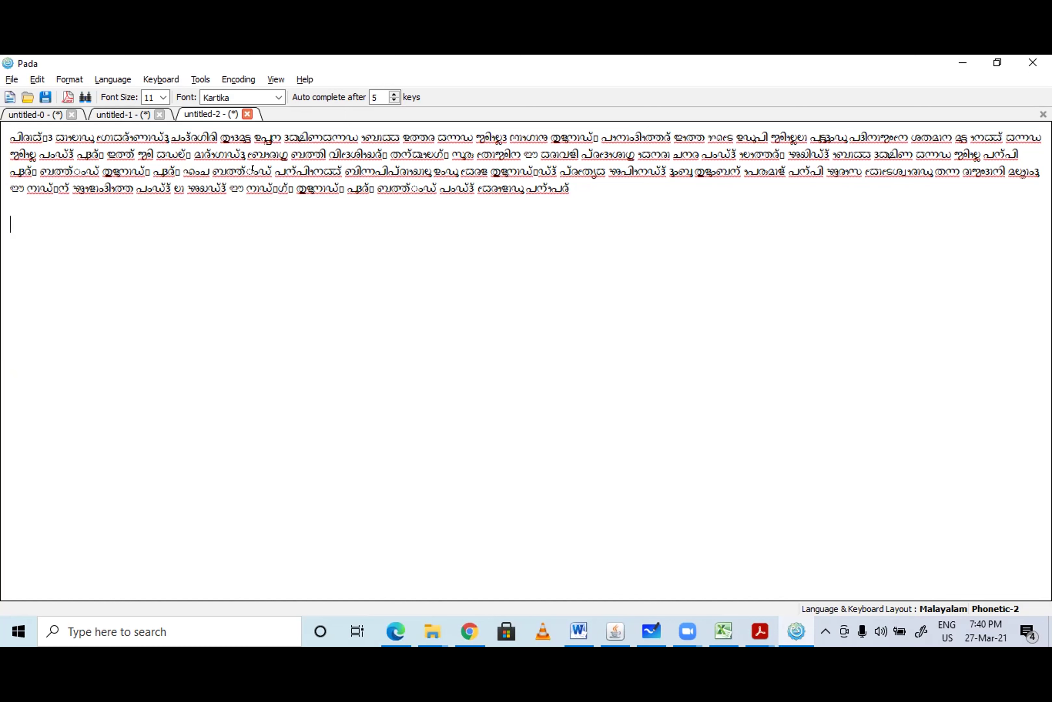
left_click_drag(568, 189, 339, 190)
left_click_drag(4, 123, 619, 271)
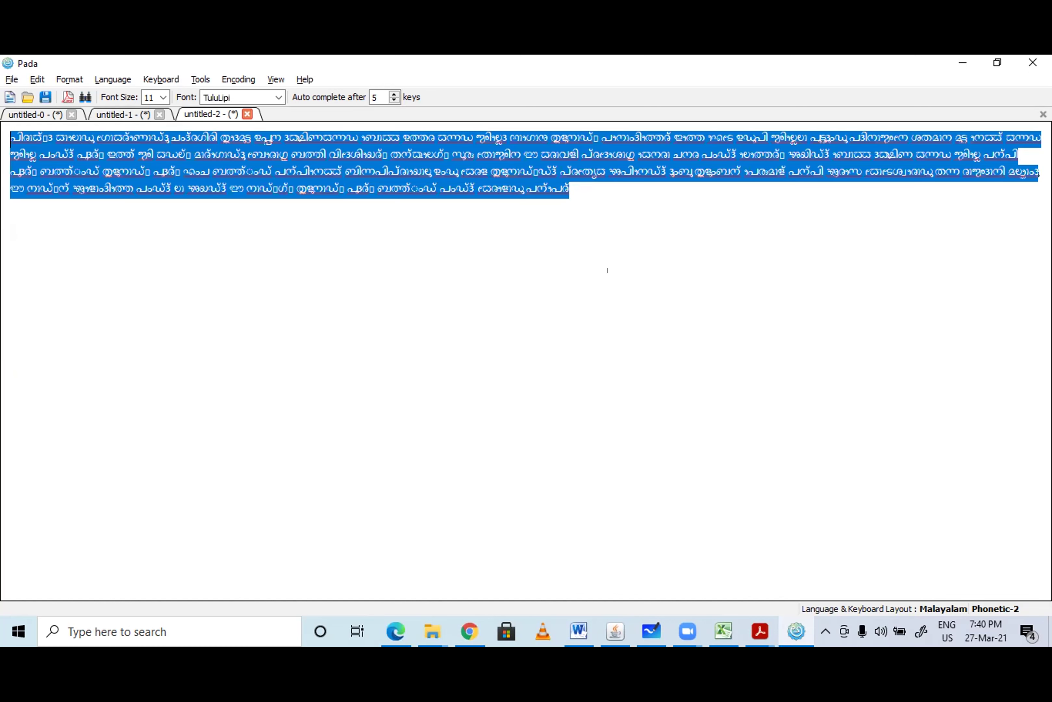
left_click(598, 269)
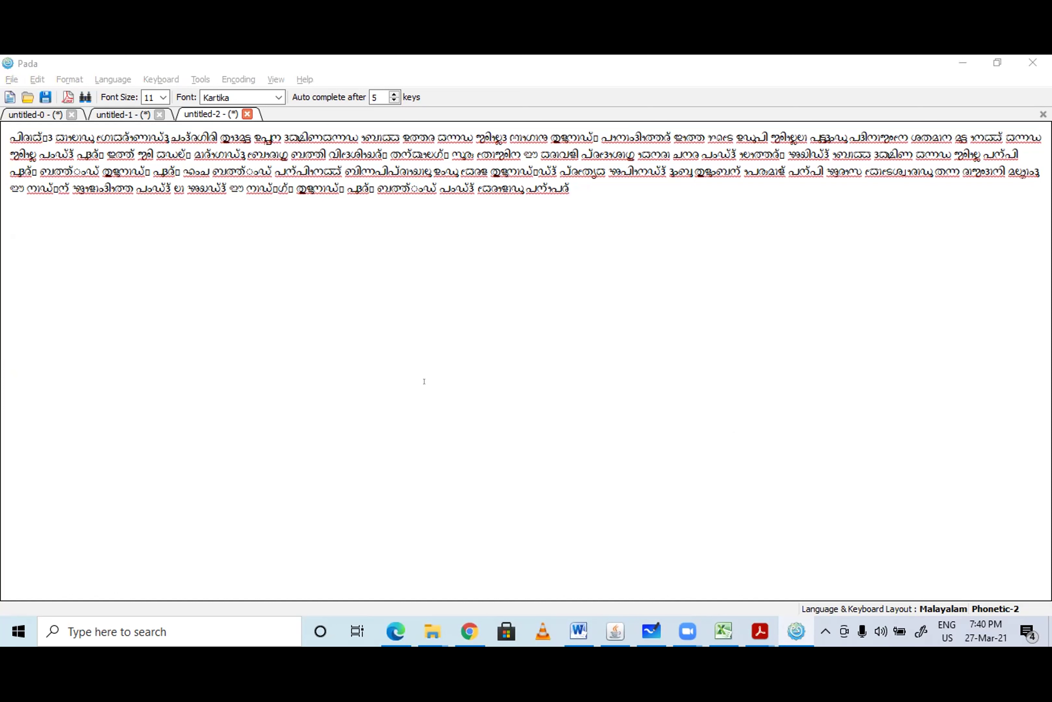
Switch to Document1 in Microsoft Word and change the input language to Kannada with the Ka-Naada Kannada keyboard.
left_click(423, 369)
left_click(575, 629)
key("Return")
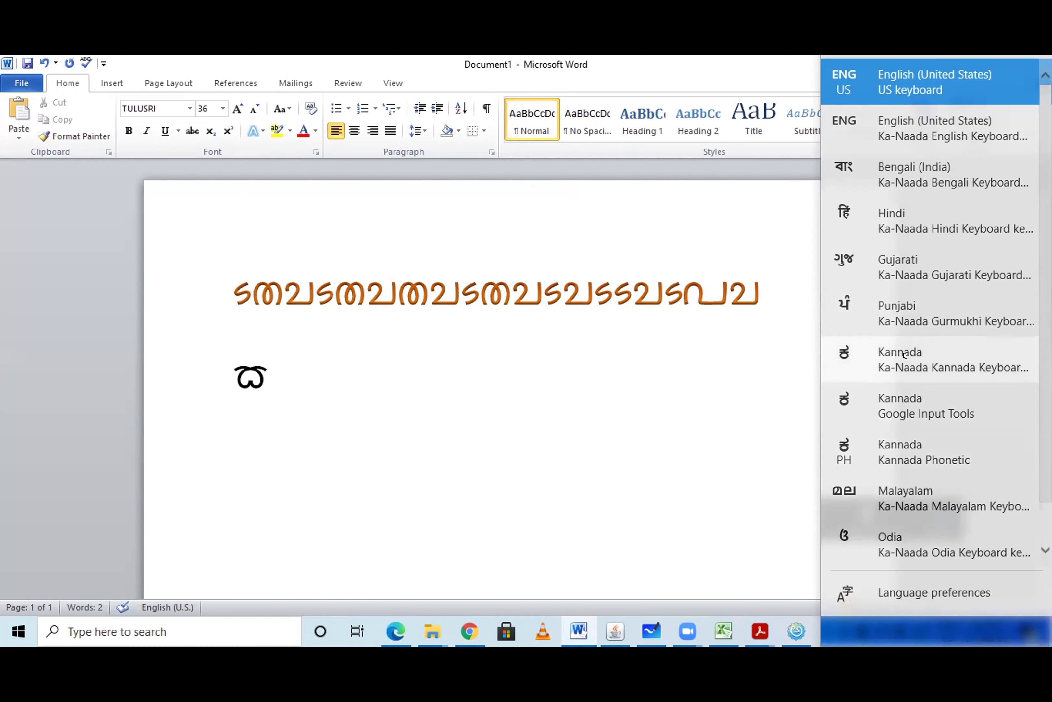
key("Return")
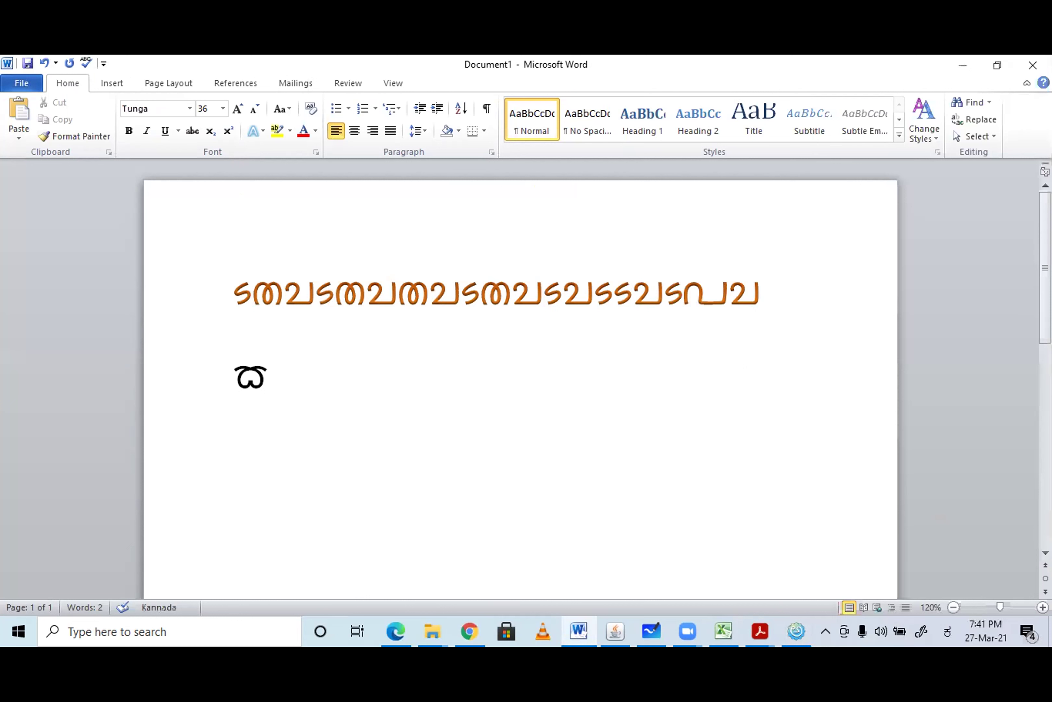